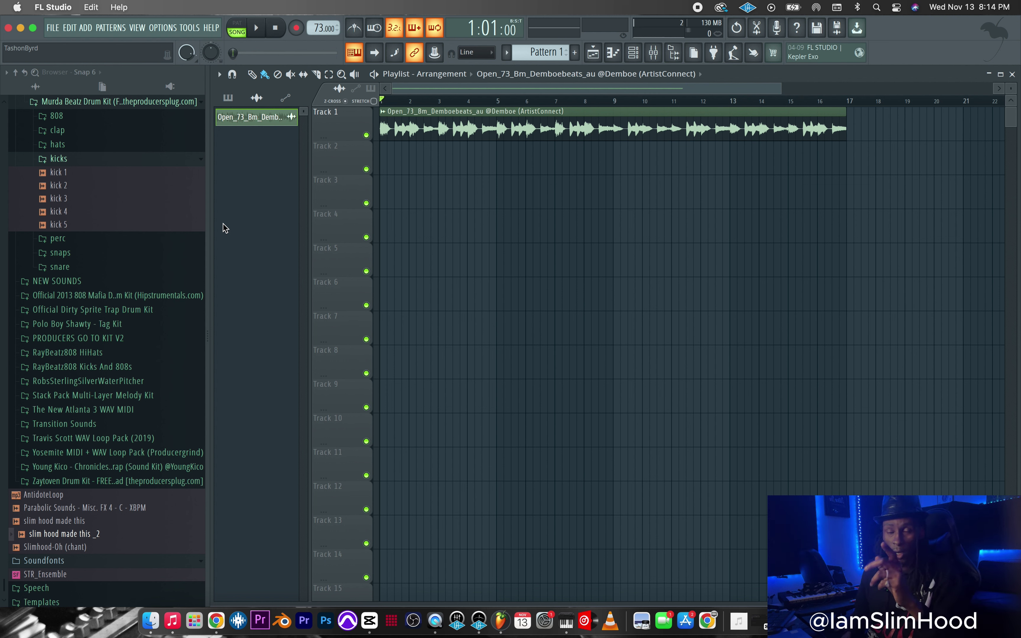
Step: Play the audio loop on Track 1 from the start to hear it, and stop playback
key(space)
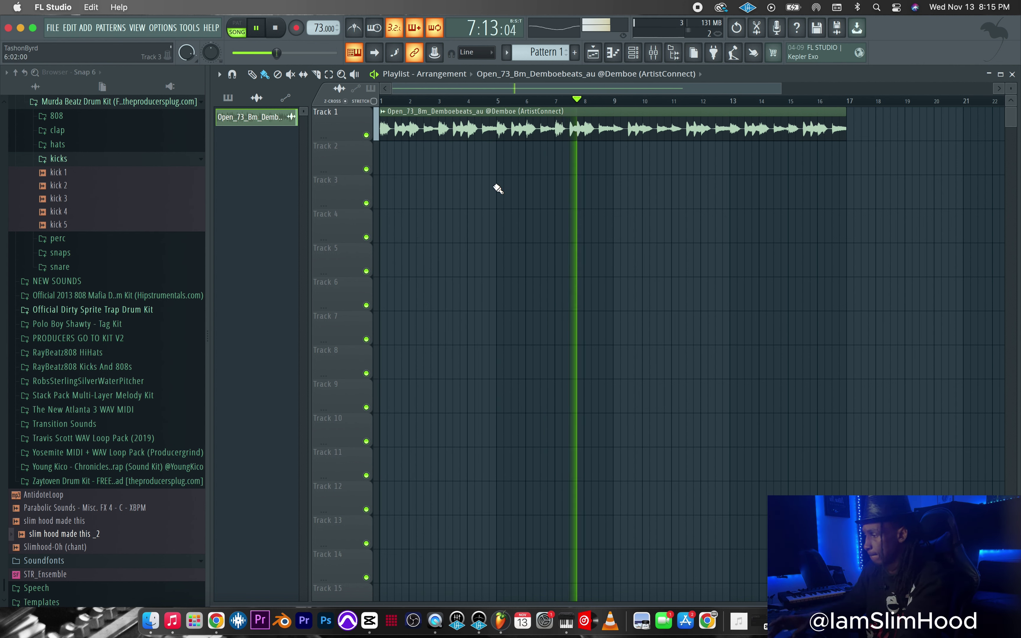
key(space)
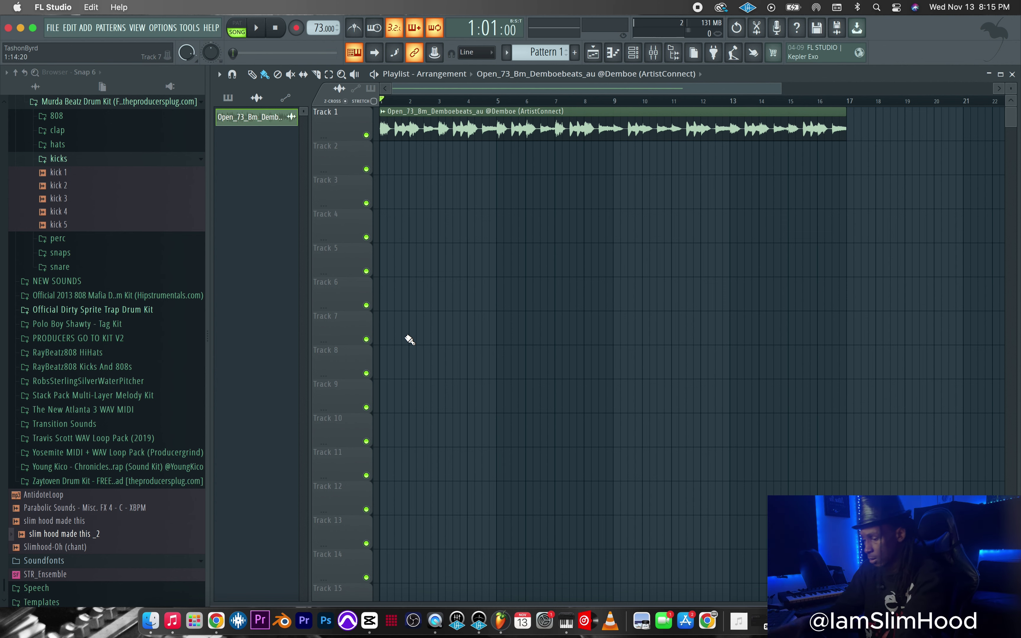
Step: Close the playlist and add an Arcade instrument to the channel rack
click(1012, 74)
click(299, 130)
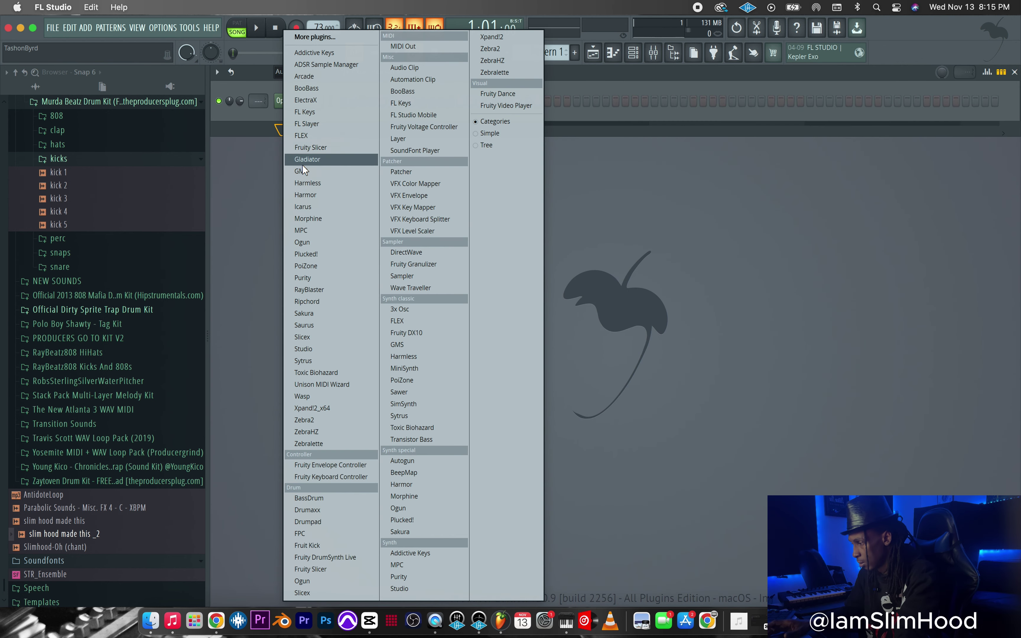
click(323, 77)
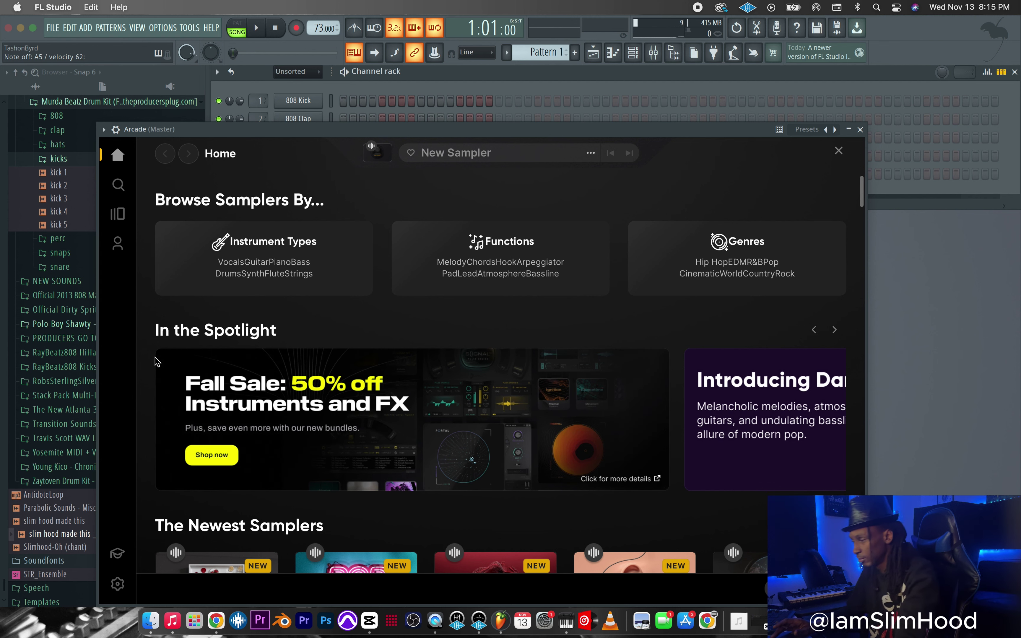
Step: Open Arcade's sampler search and check the loop's file name in the Downloads folder for its tempo and key
click(102, 187)
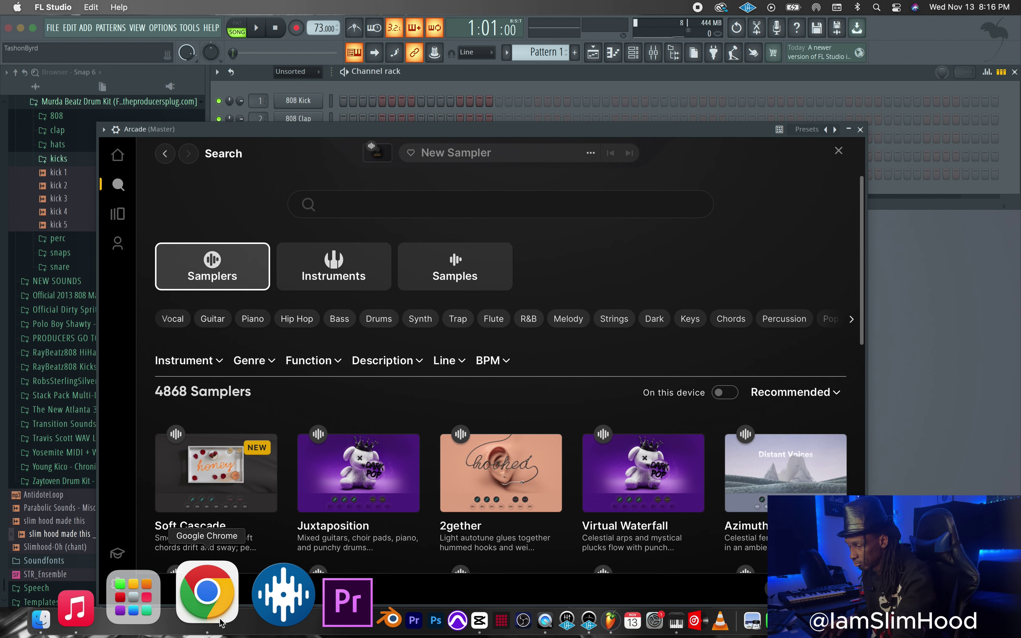
drag(661, 131, 678, 105)
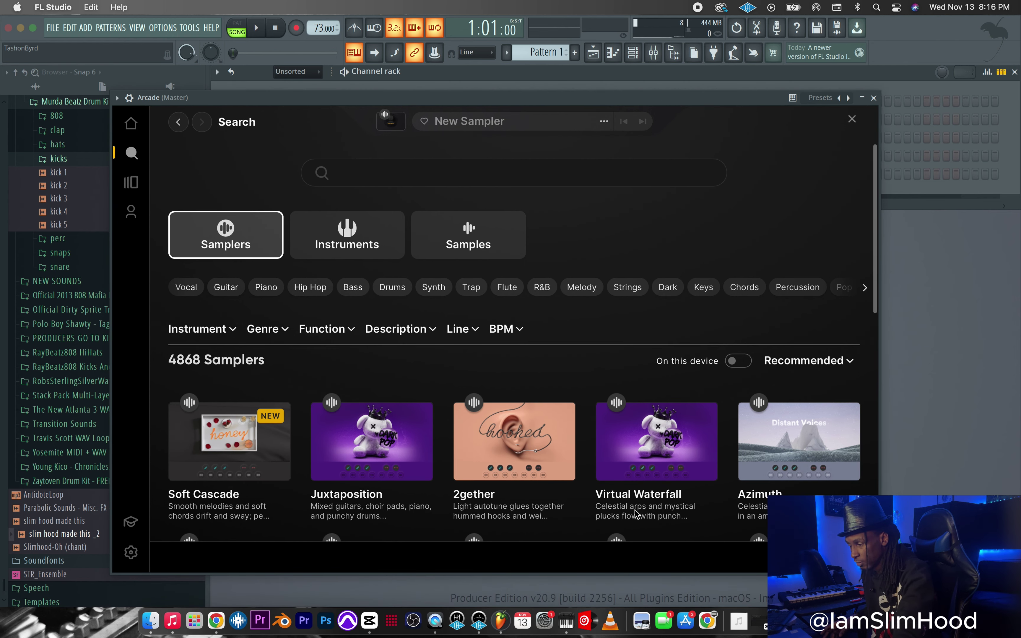
click(151, 617)
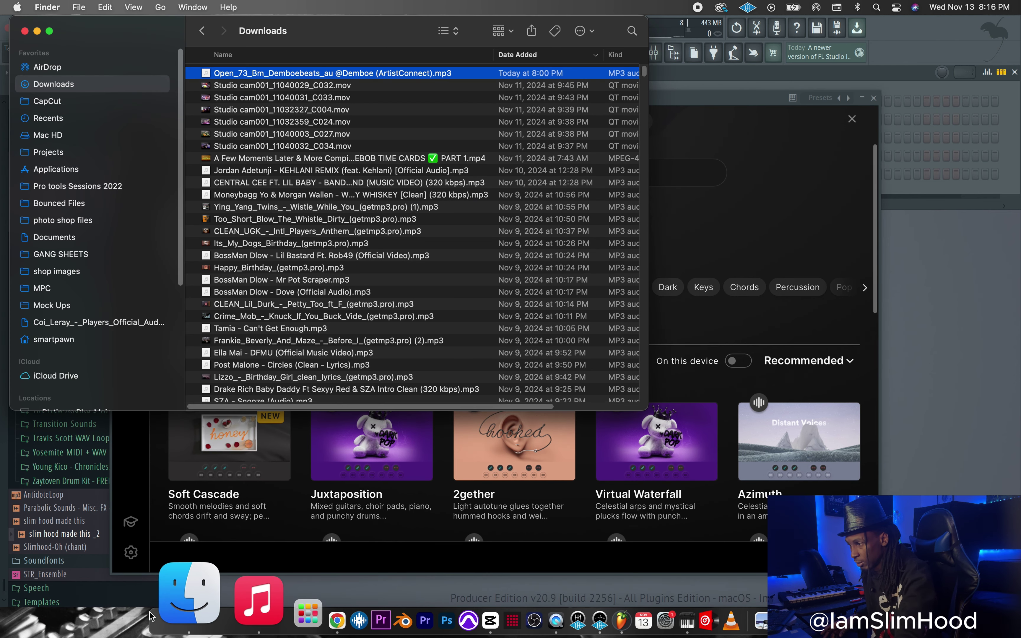
click(735, 143)
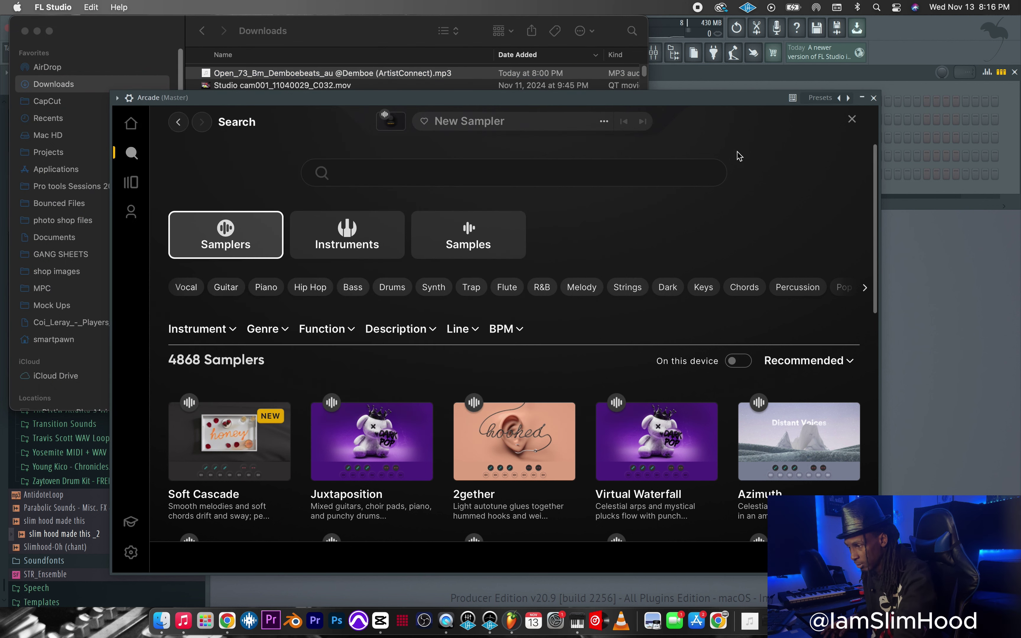
Step: Filter the Arcade samplers to a tempo range of 70 to 79 BPM
click(508, 329)
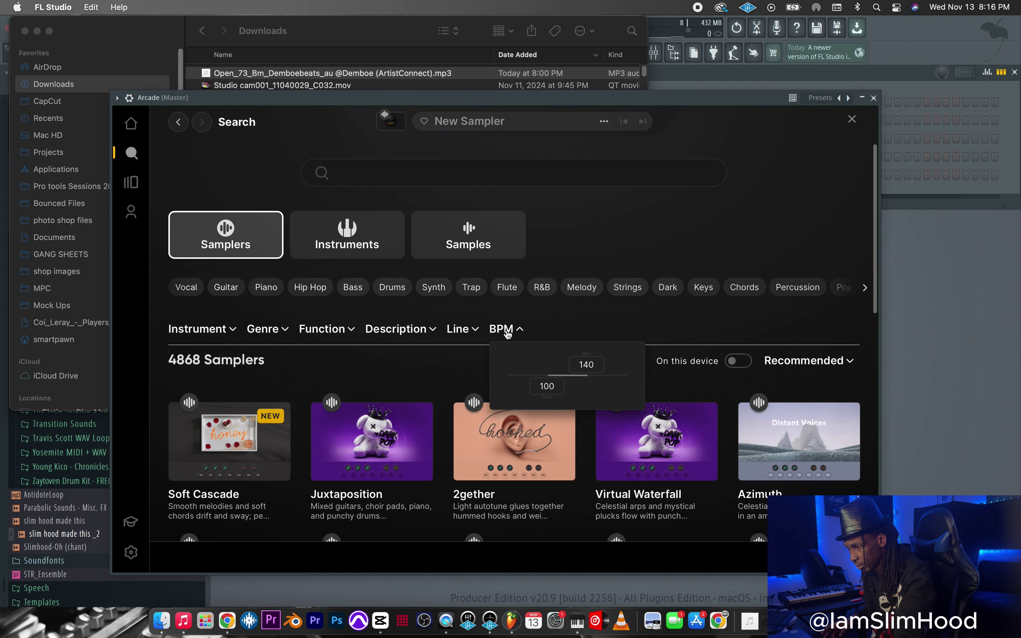
click(518, 394)
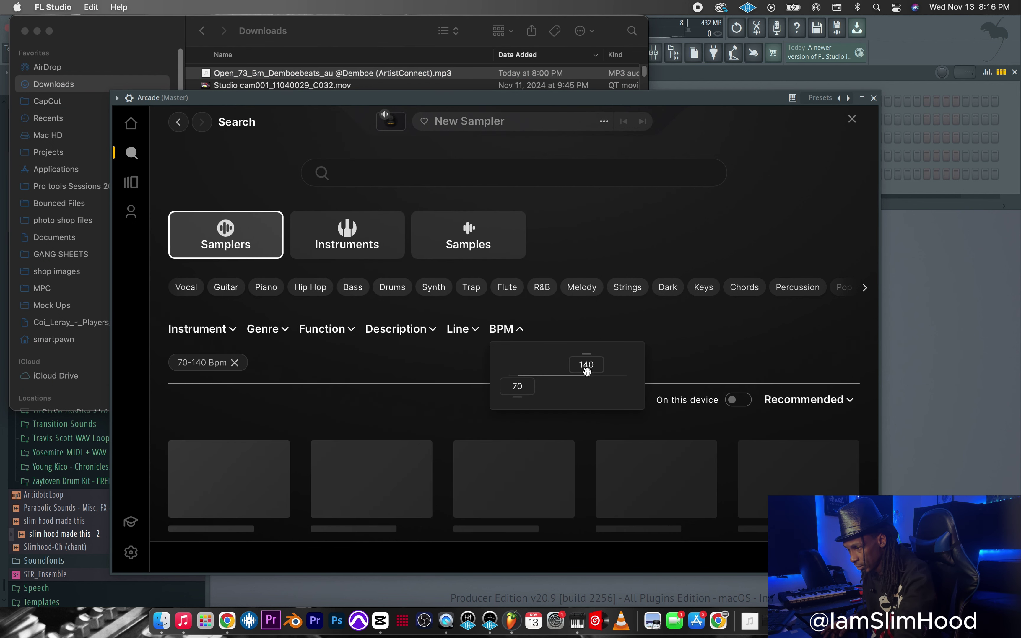
drag(586, 374, 541, 369)
click(542, 371)
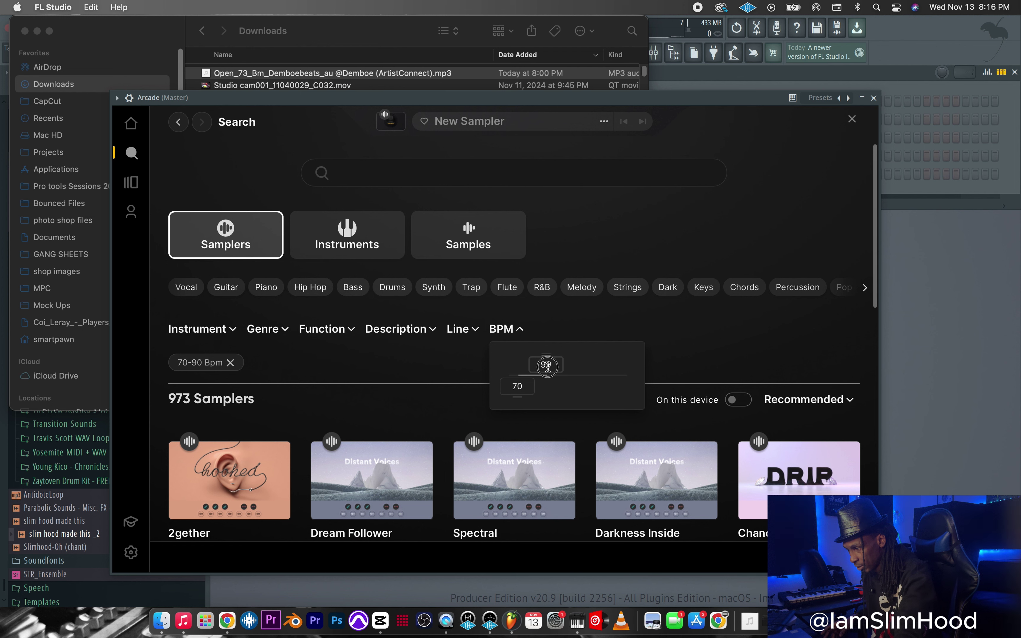
drag(538, 369, 527, 369)
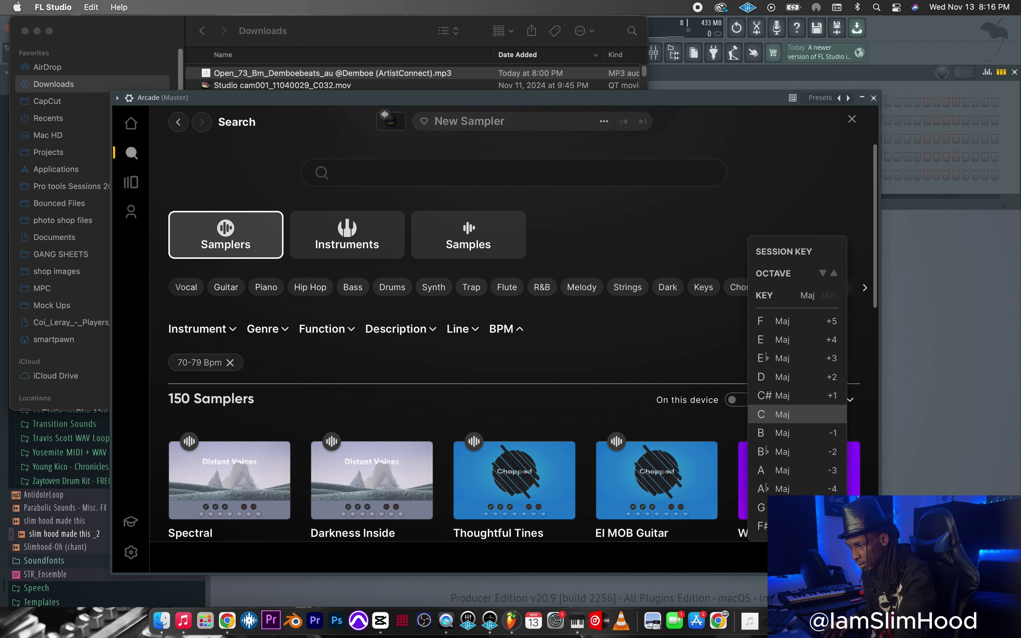
Step: Set Arcade's session key to B minor and narrow the samplers to the Vocal category
click(827, 295)
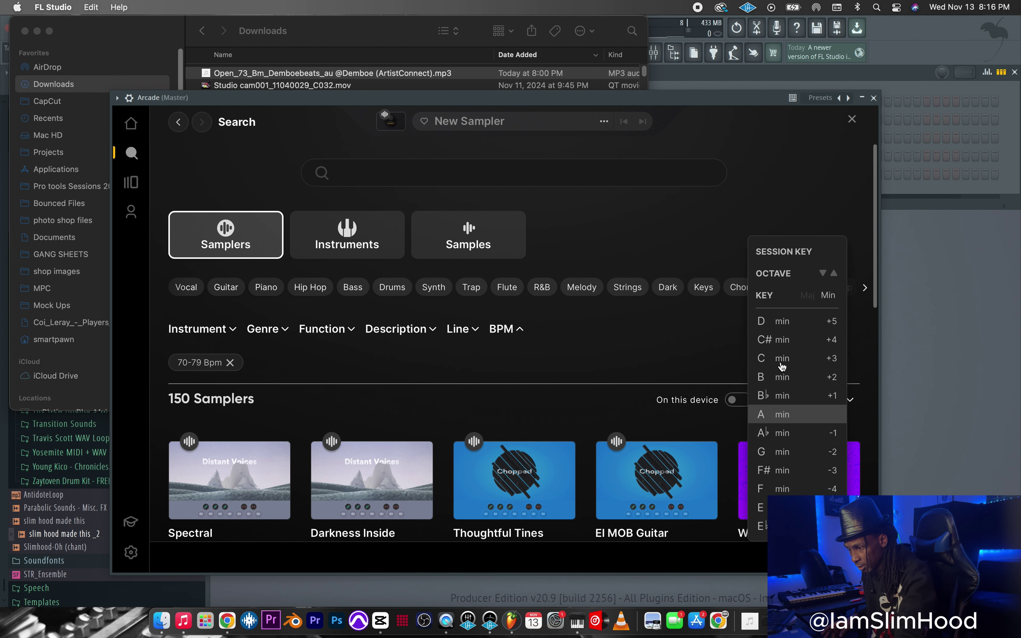
click(782, 377)
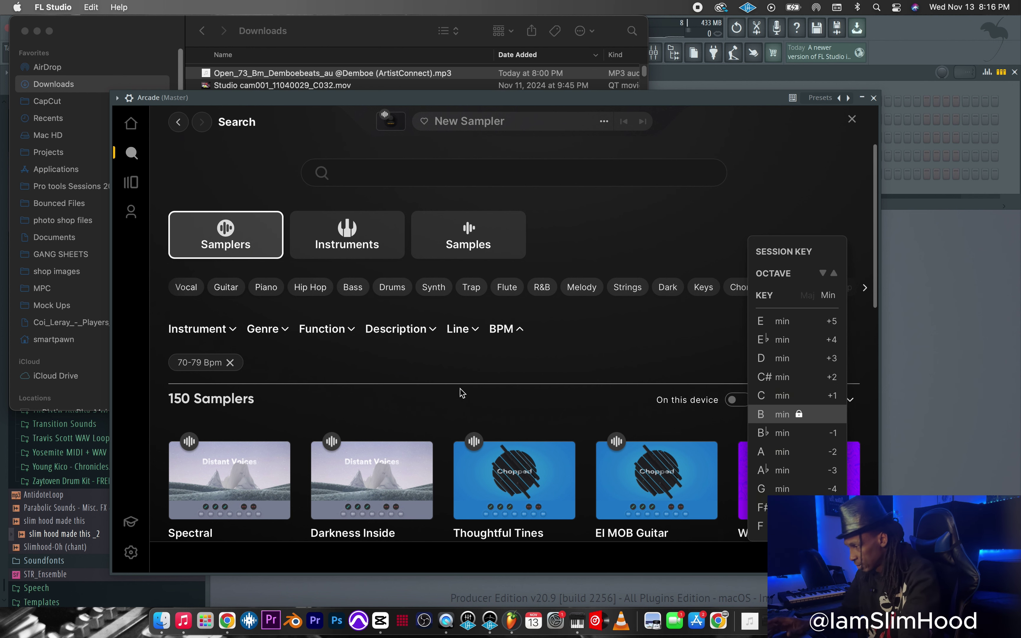
click(188, 298)
click(189, 298)
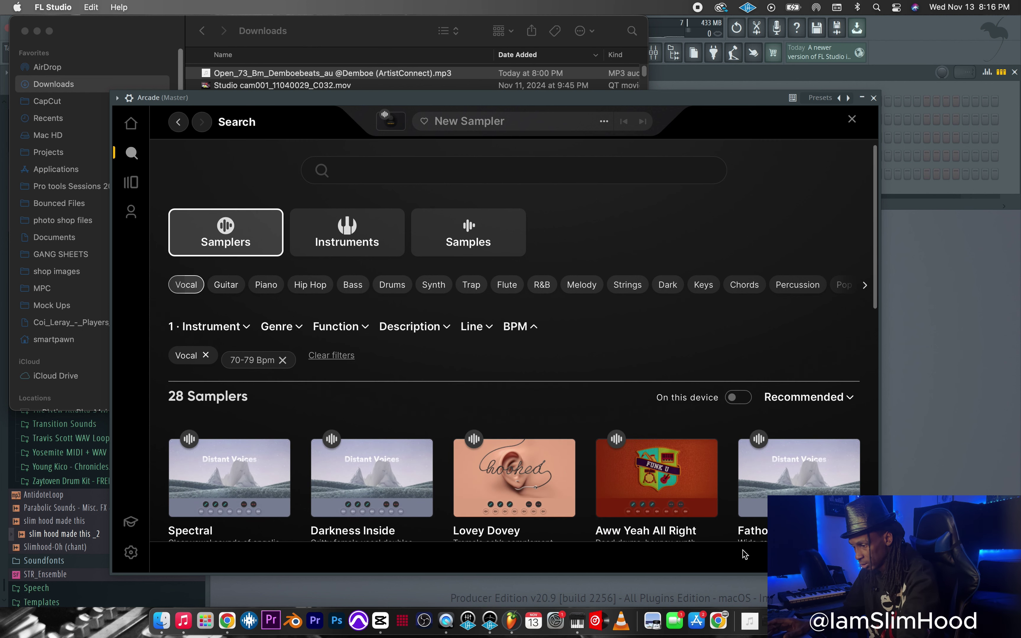
Step: Audition the Aww Yeah All Right sampler, load Darkness Inside in its place, and close the Arcade window
click(666, 488)
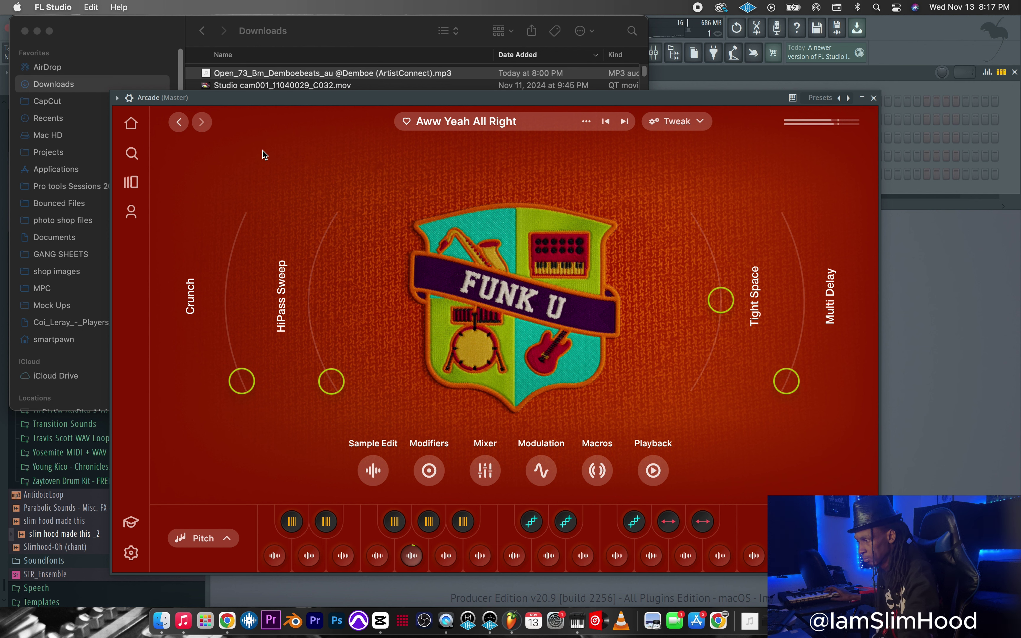
click(179, 123)
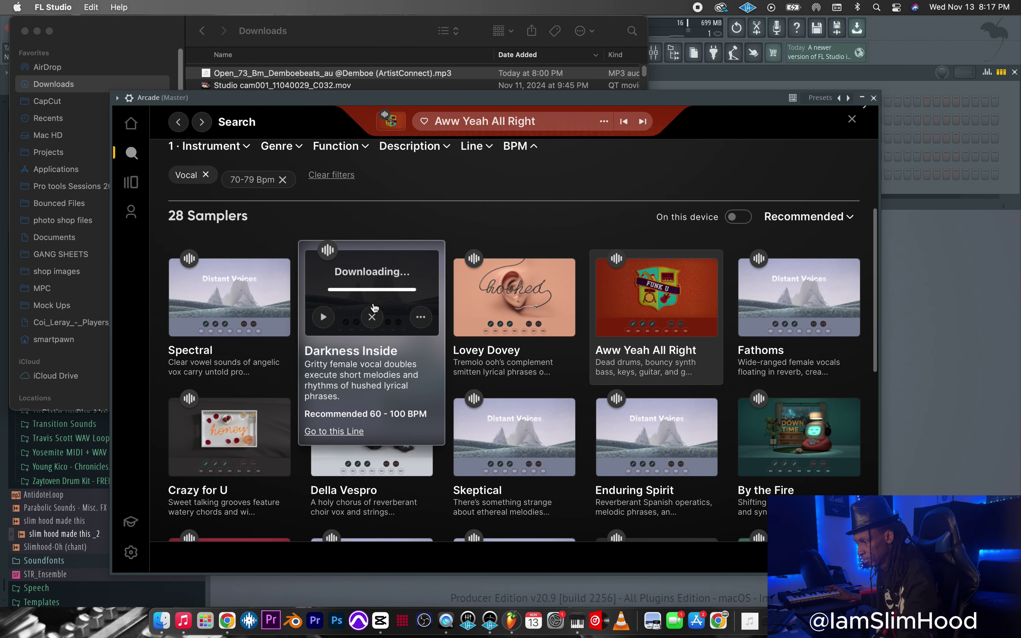
click(371, 297)
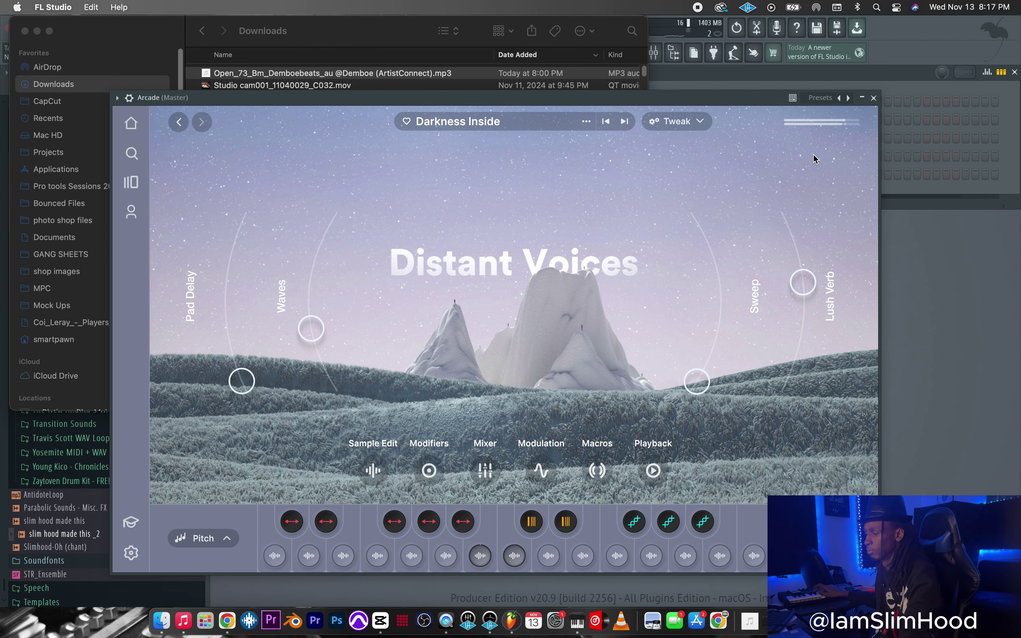
click(872, 98)
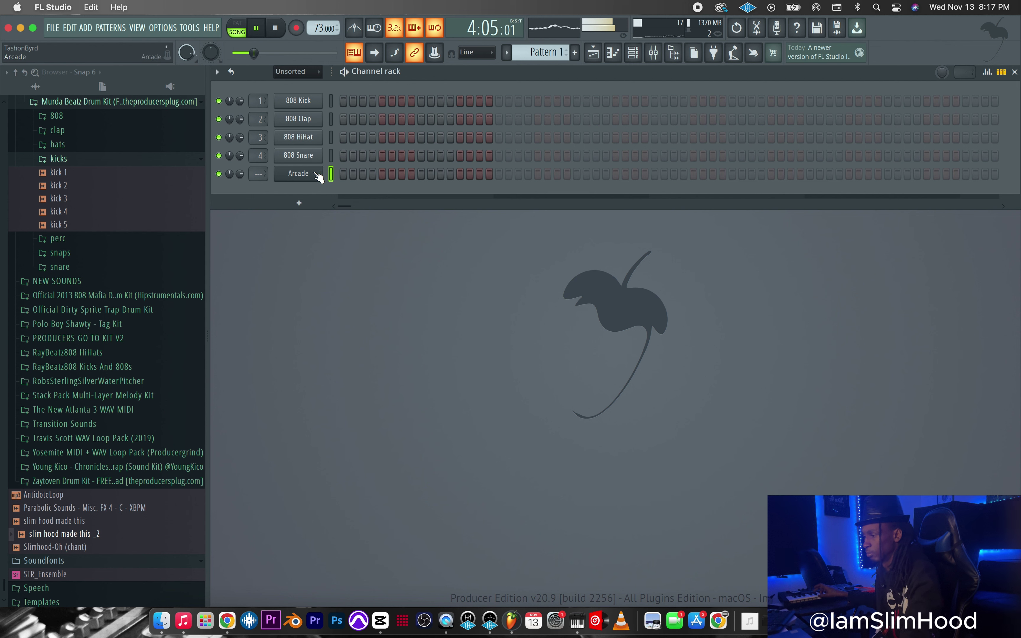
Step: Show all channels in the channel rack, including the audio loop
click(297, 204)
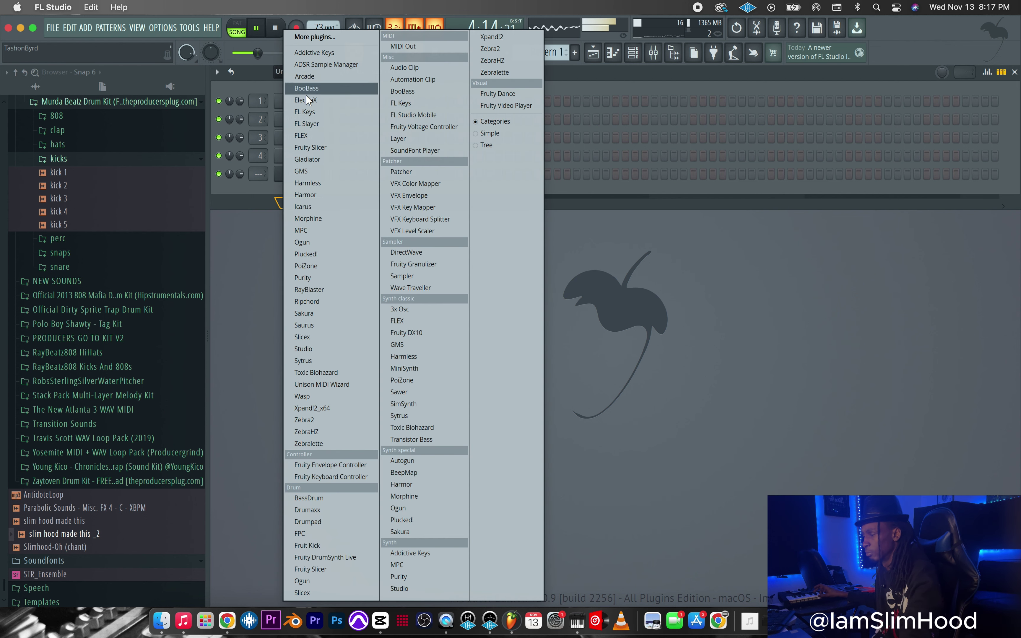
click(255, 224)
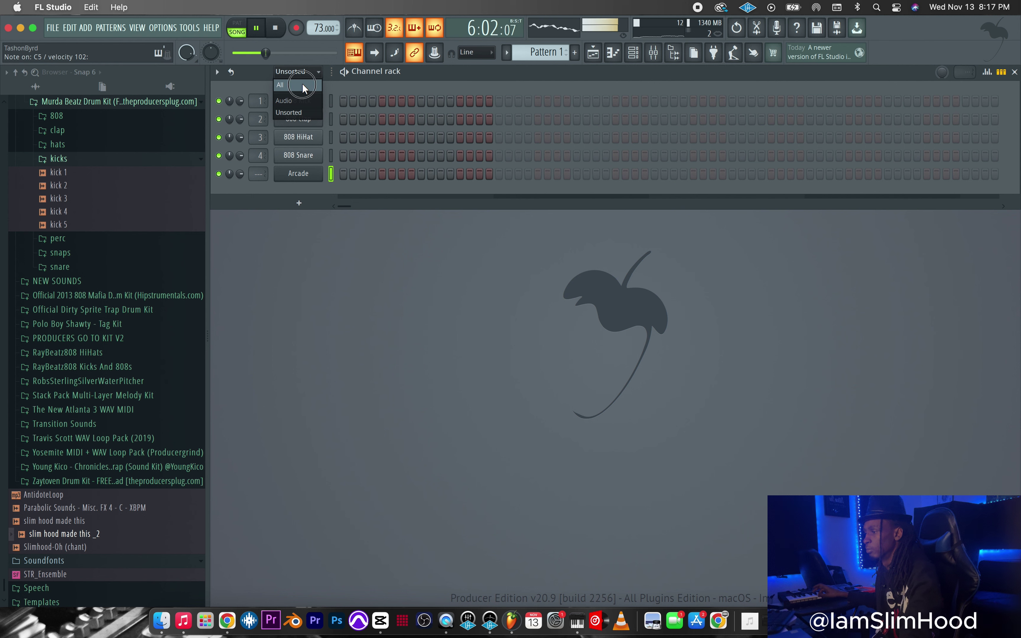
click(303, 86)
right_click(307, 199)
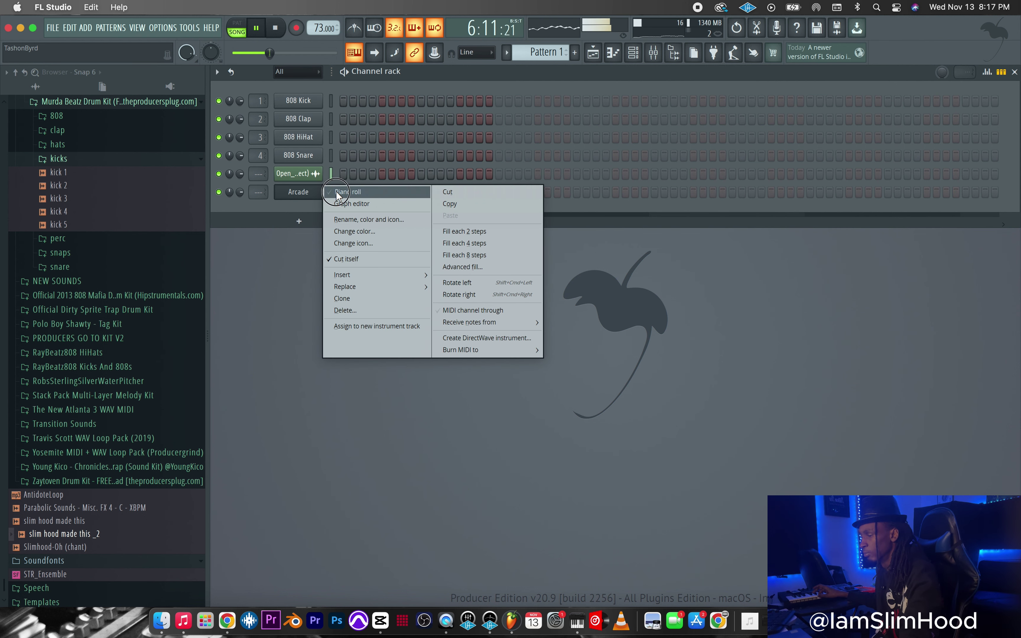
click(337, 195)
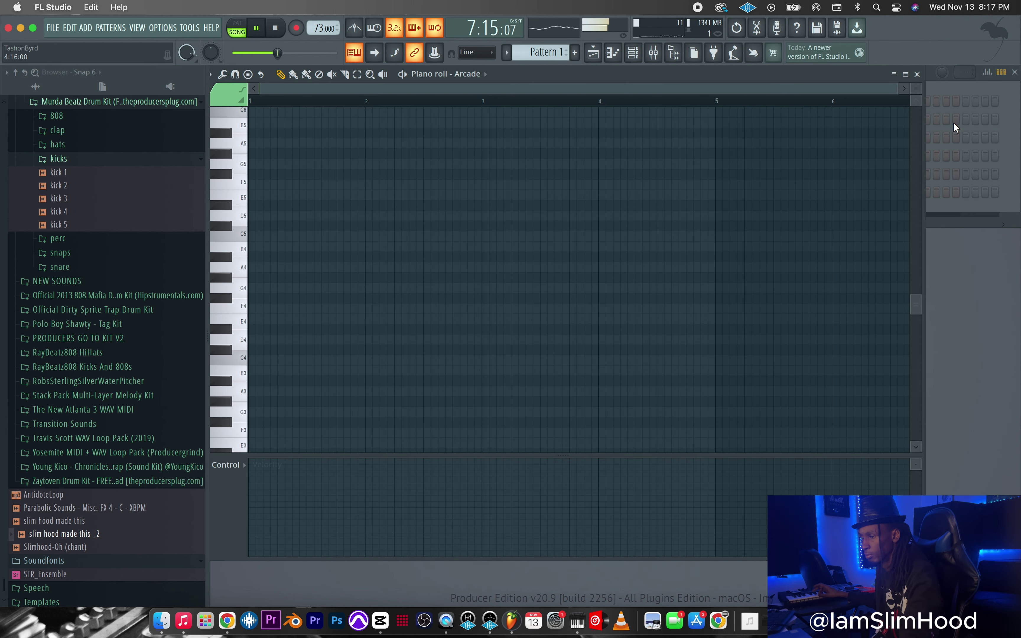
click(953, 88)
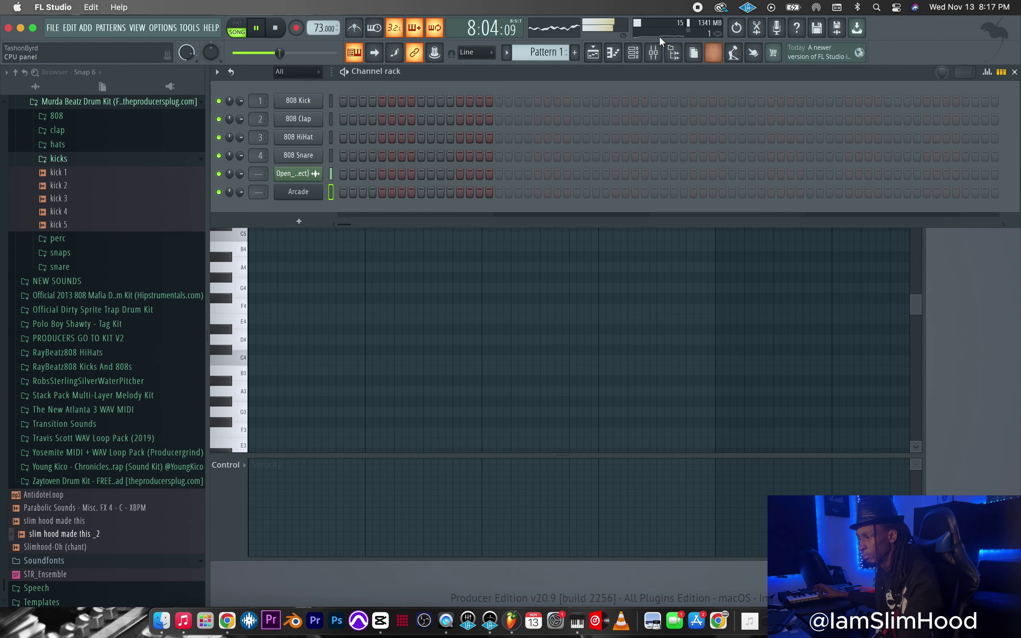
Step: Place Pattern 1 at bar 1 on Track 2 of the playlist, beneath the audio loop
click(595, 54)
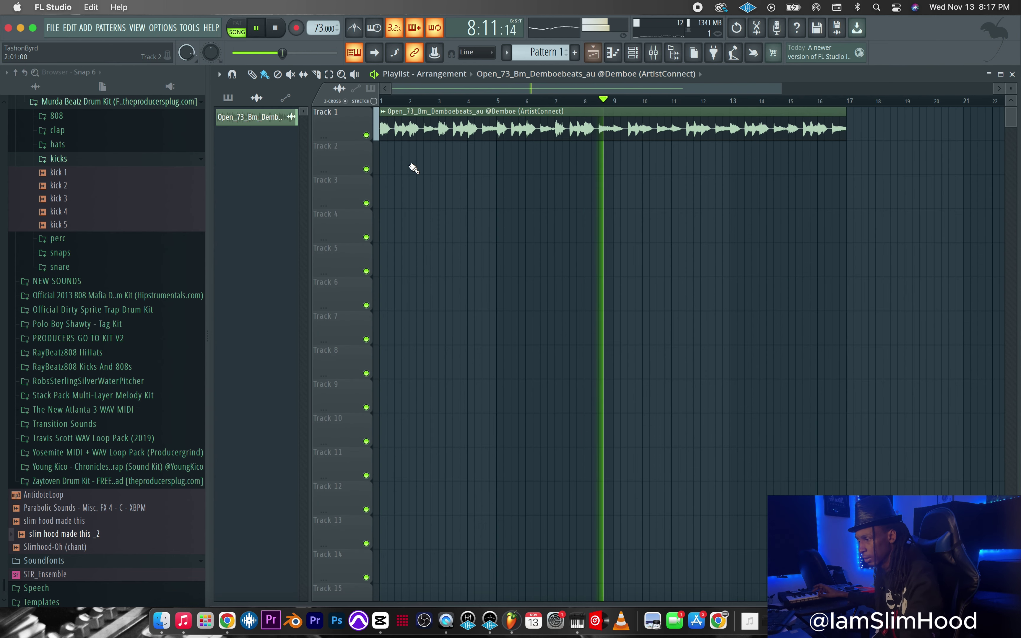
click(231, 100)
drag(239, 117, 390, 151)
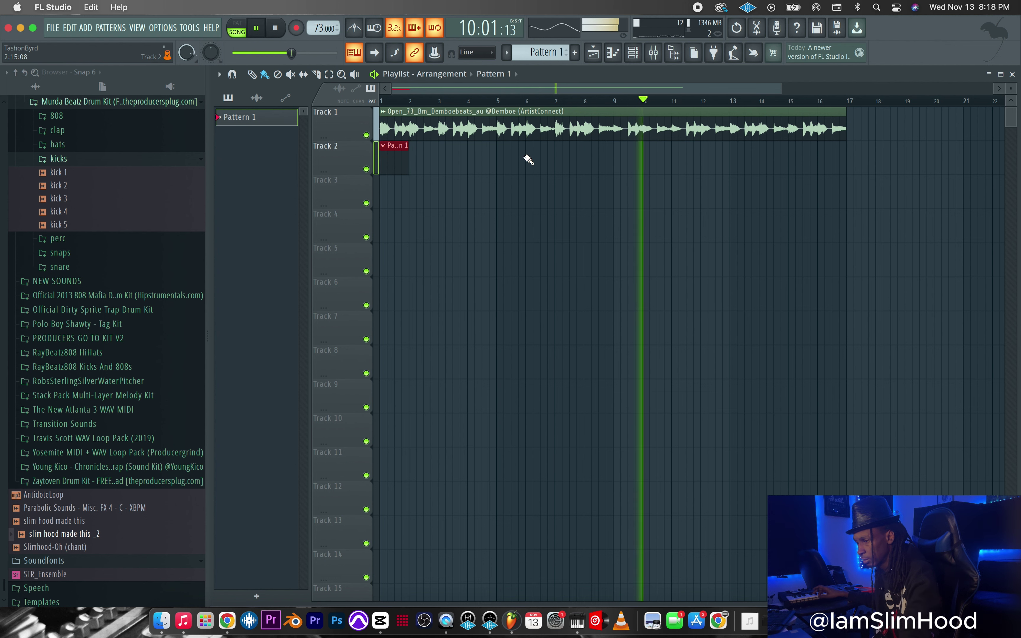
Step: Close the playlist and open the Arcade channel's piano roll
click(1012, 75)
right_click(317, 191)
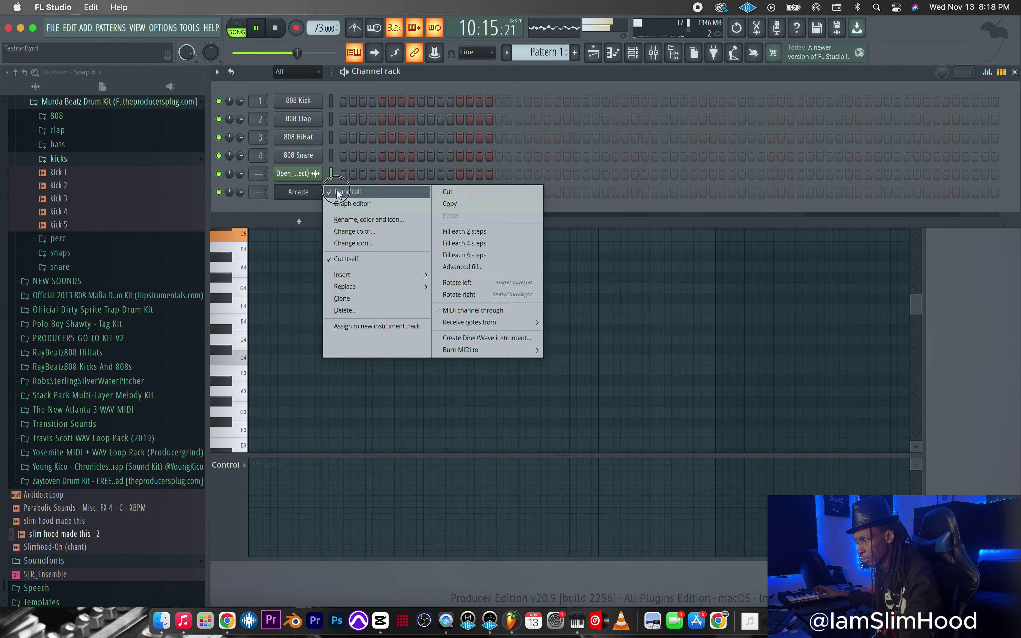
click(337, 193)
right_click(318, 192)
click(351, 192)
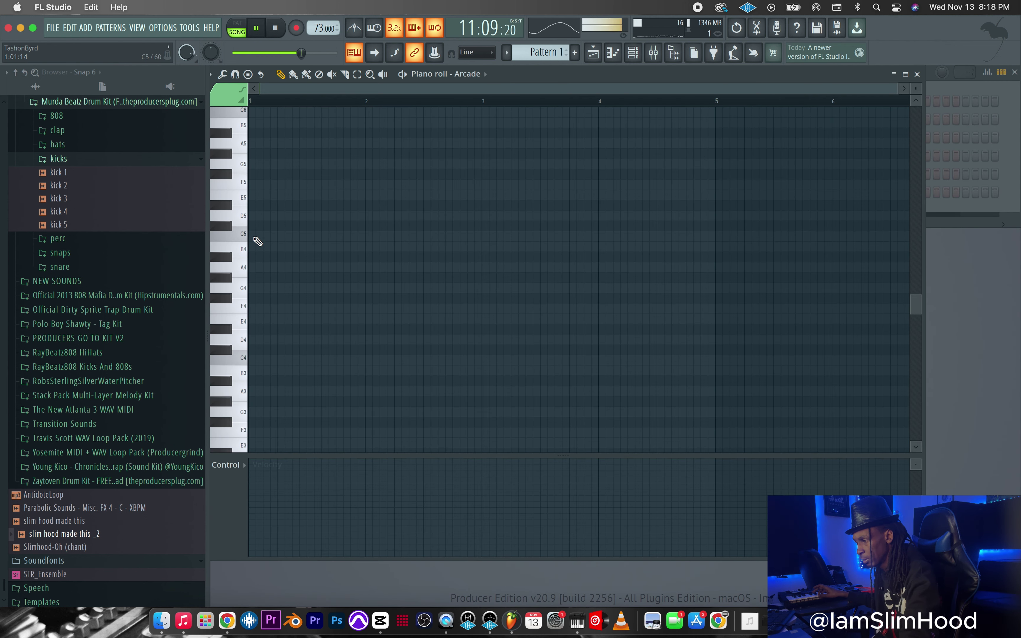
Step: Draw a two-bar C5 note at bar 1, a two-bar E4 note at bar 3 and a four-bar C5 note at bar 5
drag(264, 238, 475, 244)
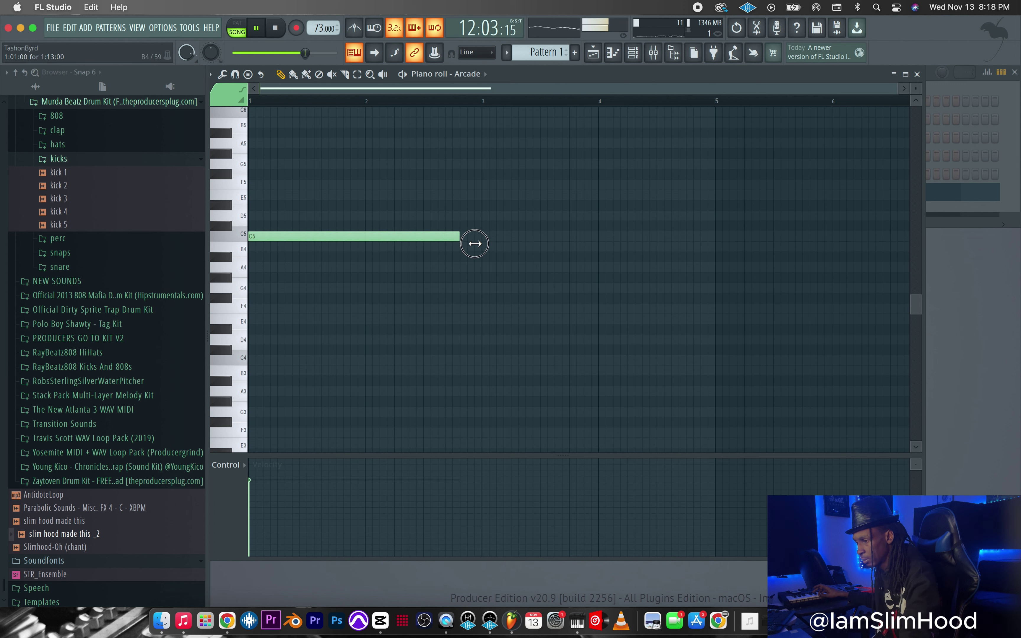
drag(713, 250, 718, 247)
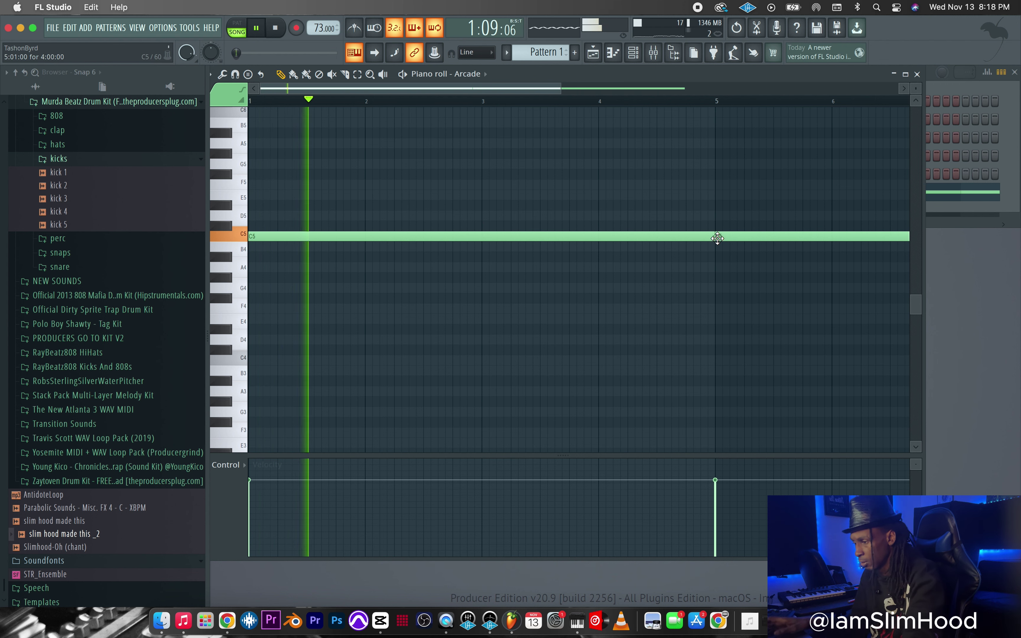
mouse_move(715, 237)
mouse_down()
mouse_move(472, 234)
mouse_move(481, 239)
mouse_up()
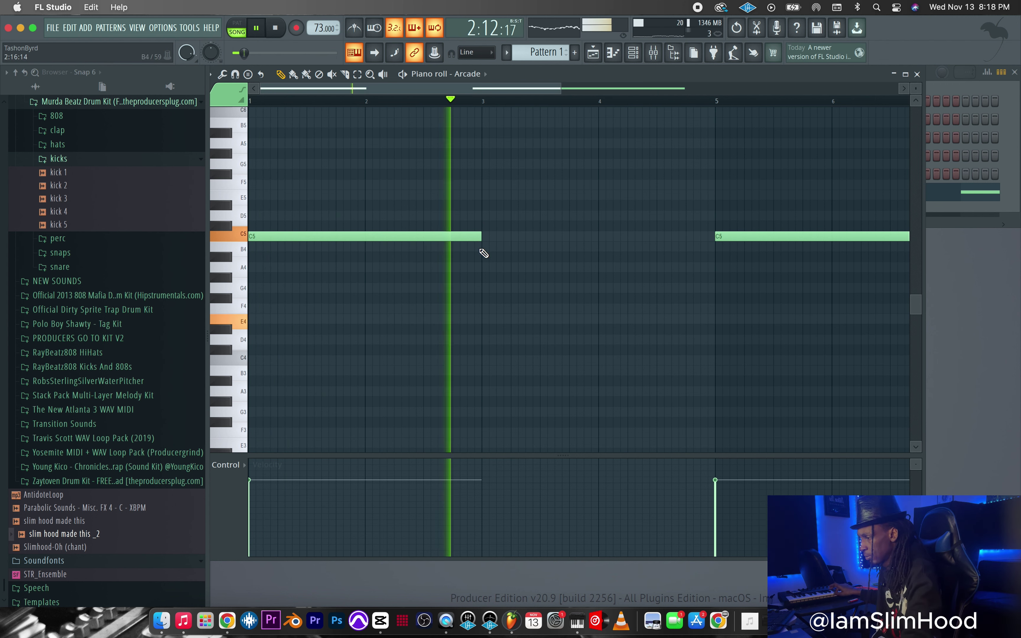
click(482, 317)
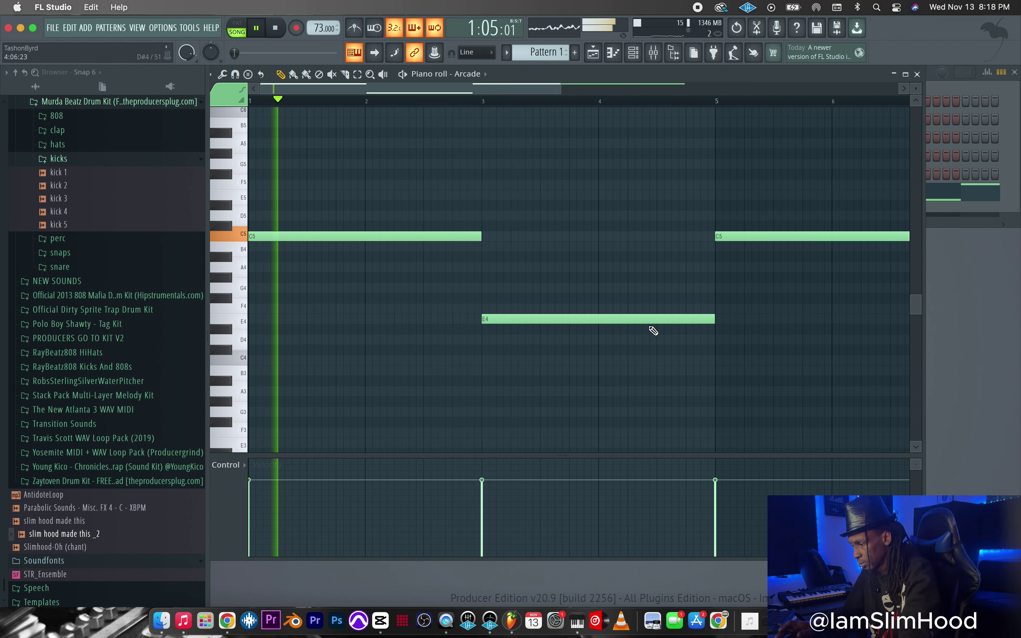
Step: Shorten the first C5 note to one and a half bars, follow it with a half-bar E4, and repeat the shortened C5 at bar 3
drag(712, 320, 591, 317)
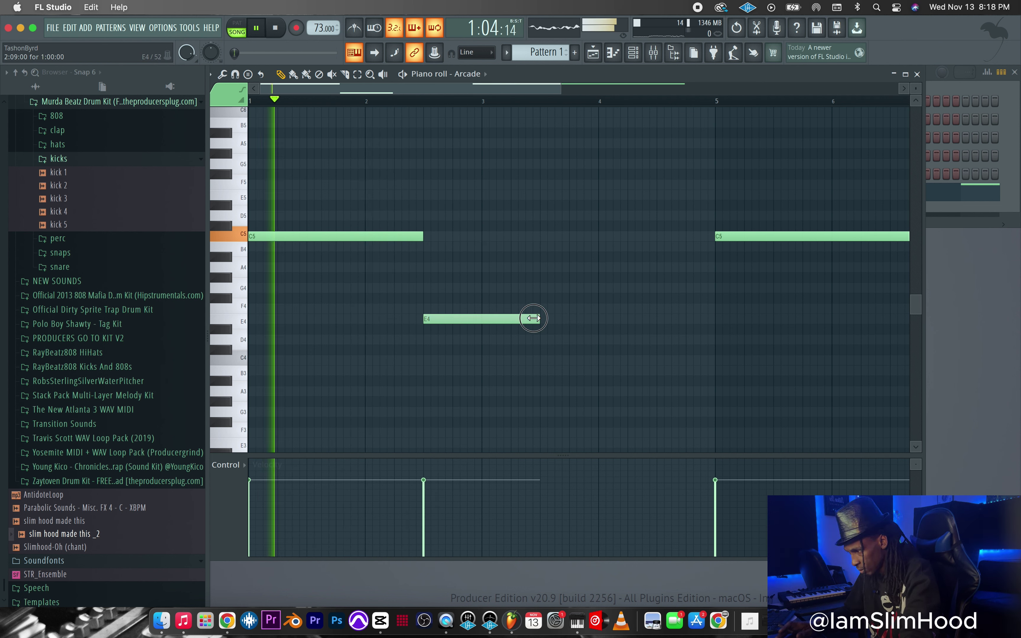
drag(529, 317, 484, 324)
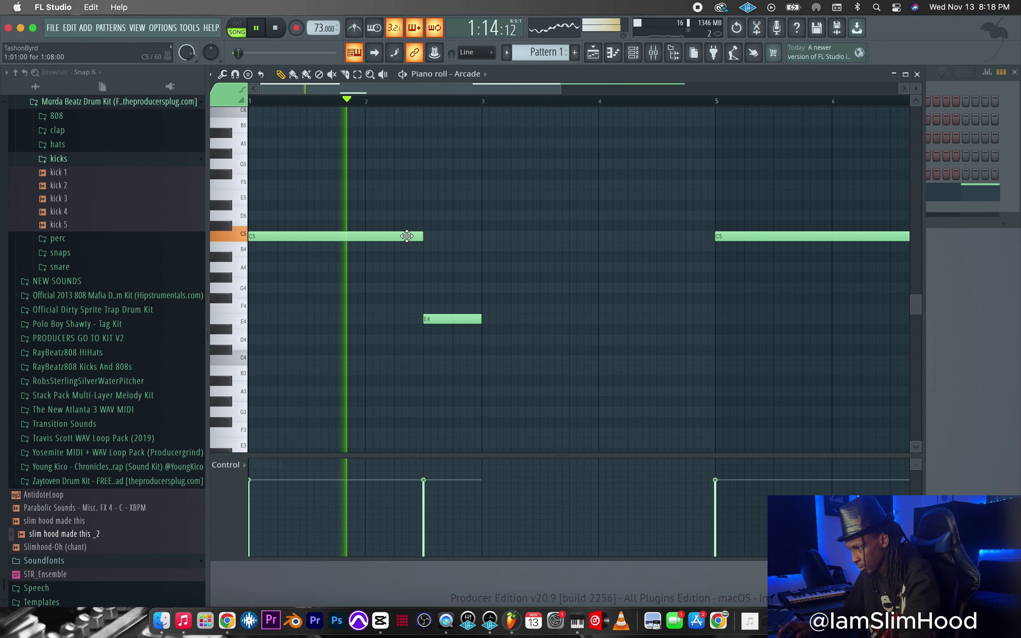
click(484, 237)
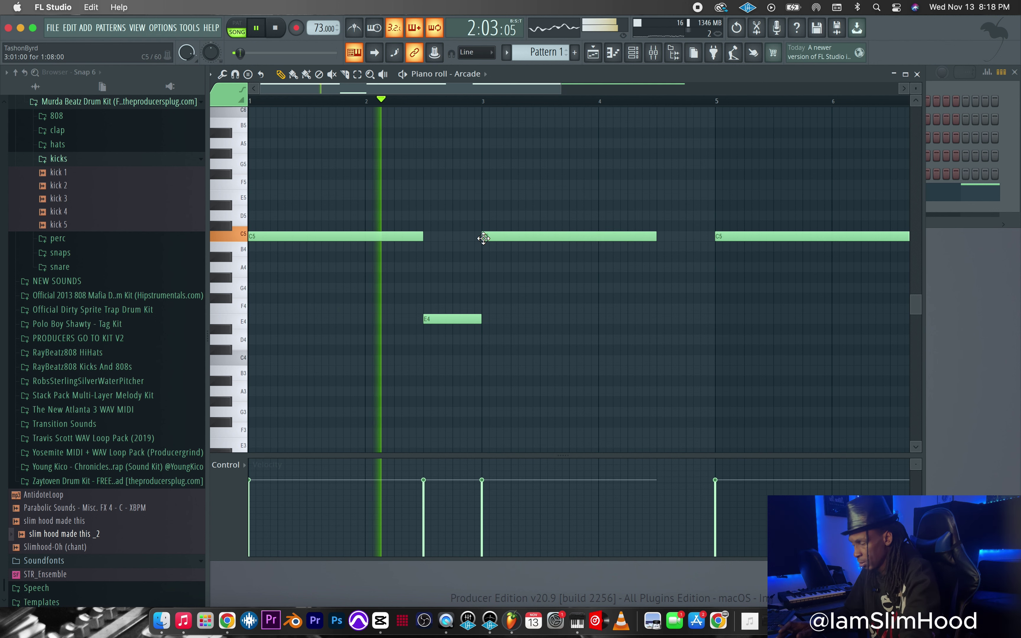
Step: Delete the C5 note at bar 5 and draw half-bar A4 notes in the second halves of bars 4 and 6
right_click(752, 235)
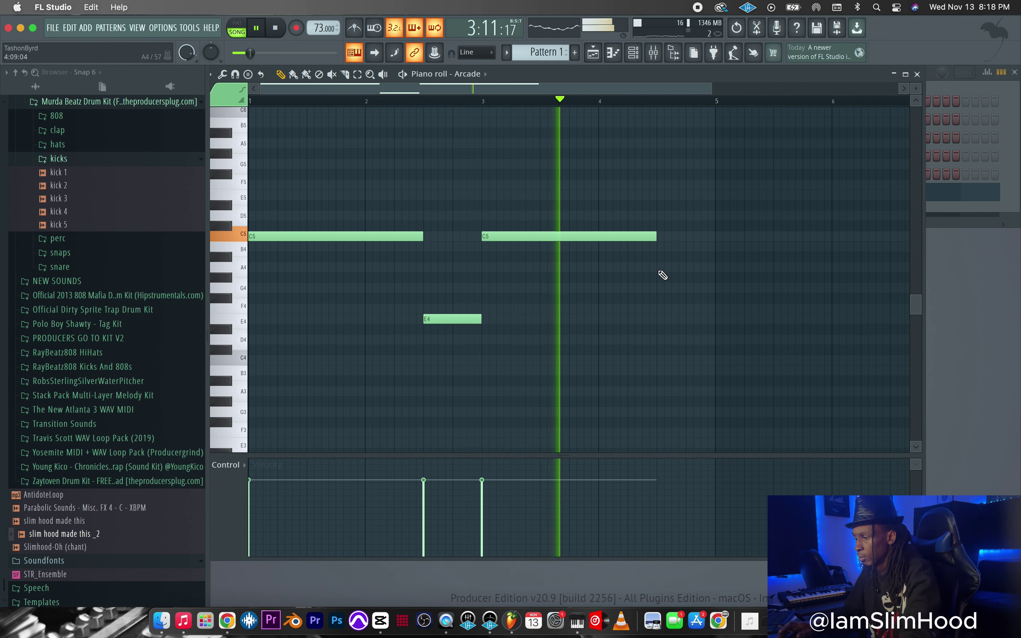
click(659, 268)
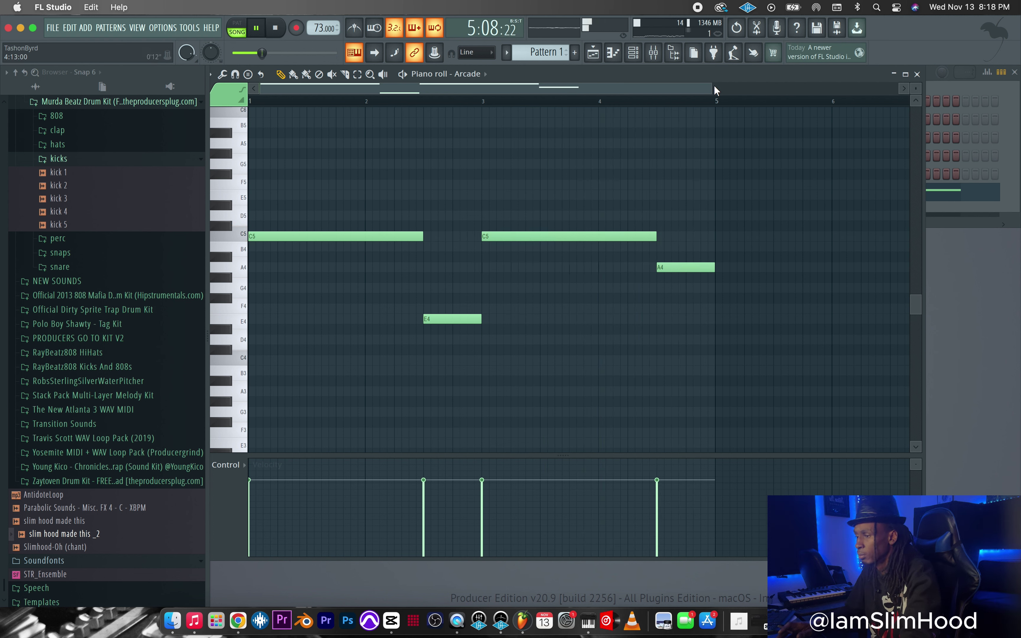
drag(712, 87, 856, 98)
click(739, 271)
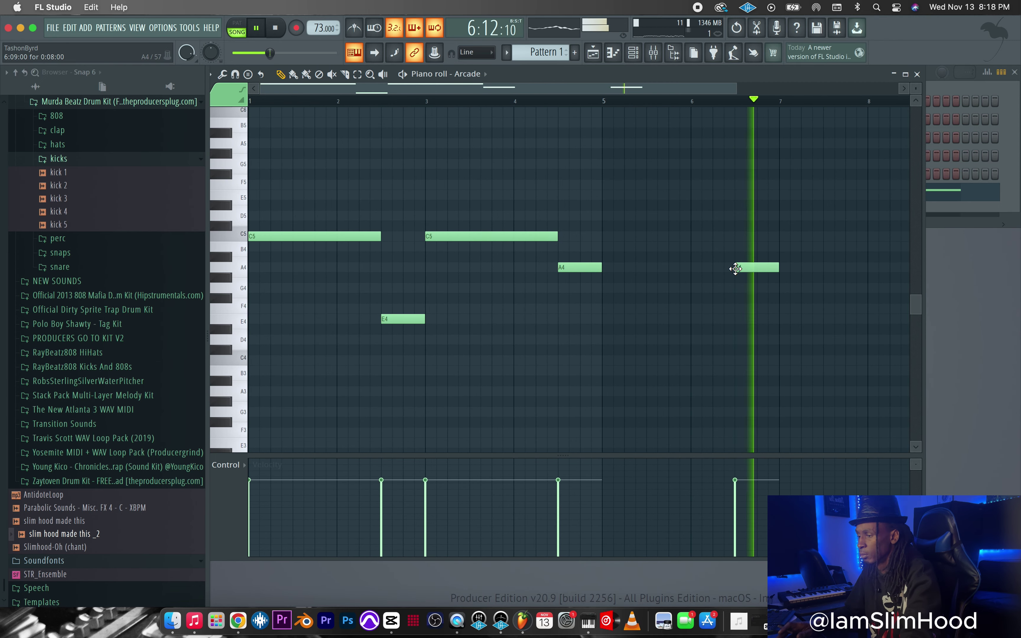
Step: Draw a half-bar E4 note at the start of bar 8, with a half-bar A4 filling the rest of that bar
drag(740, 88, 814, 88)
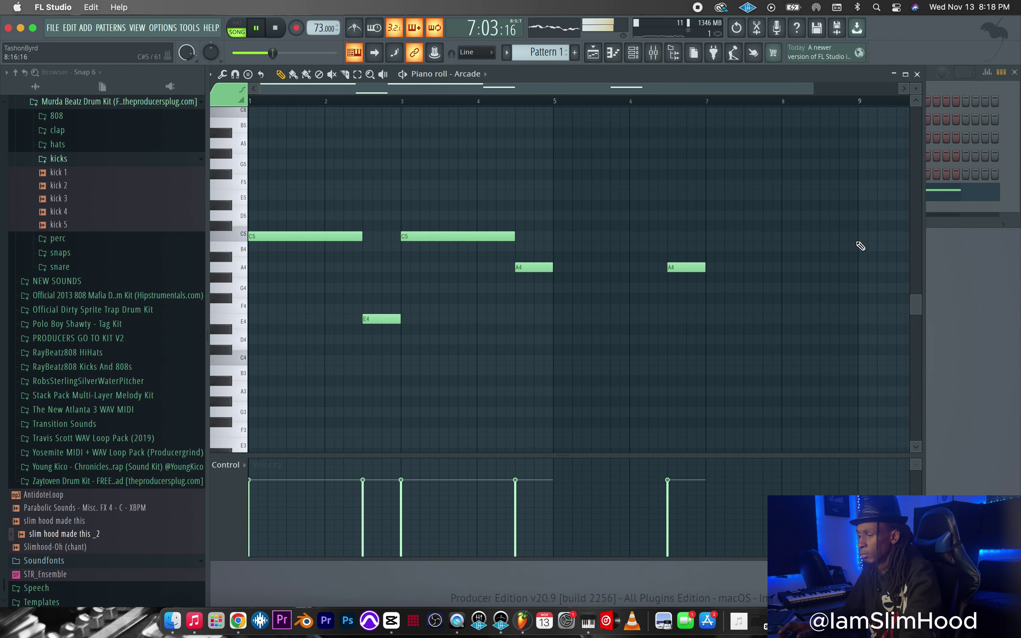
click(828, 268)
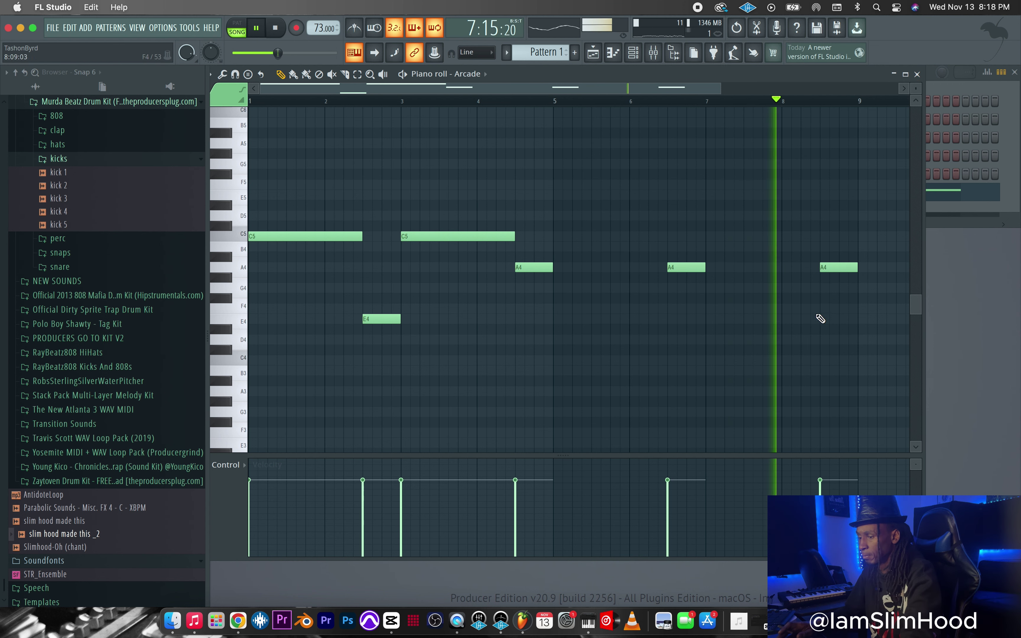
click(785, 319)
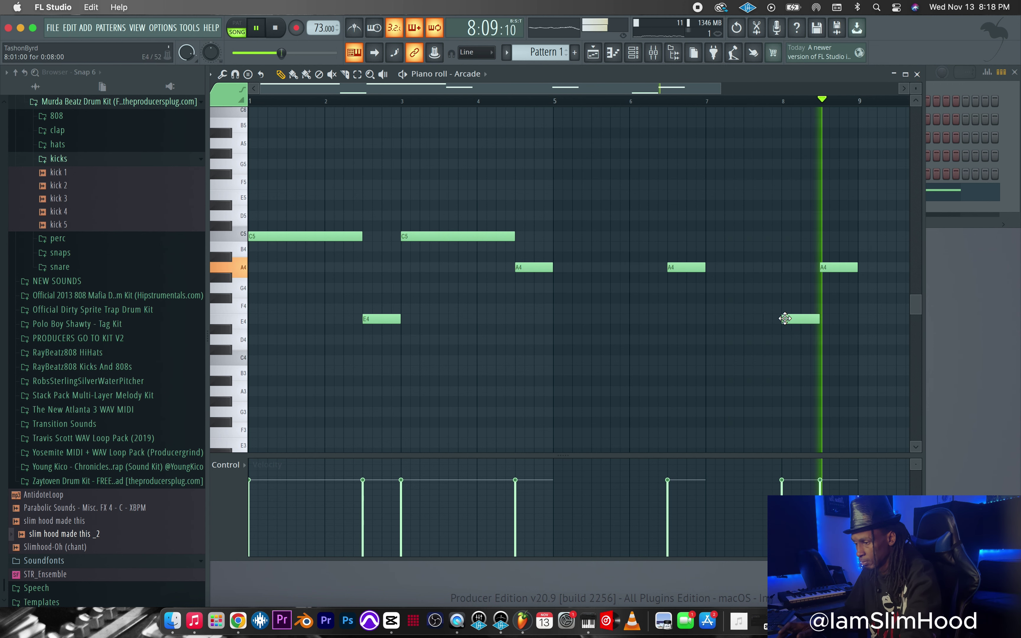
Step: Duplicate the Pattern 1 clip on Track 2 so a second copy starts at bar 9, and return to the channel rack
click(918, 75)
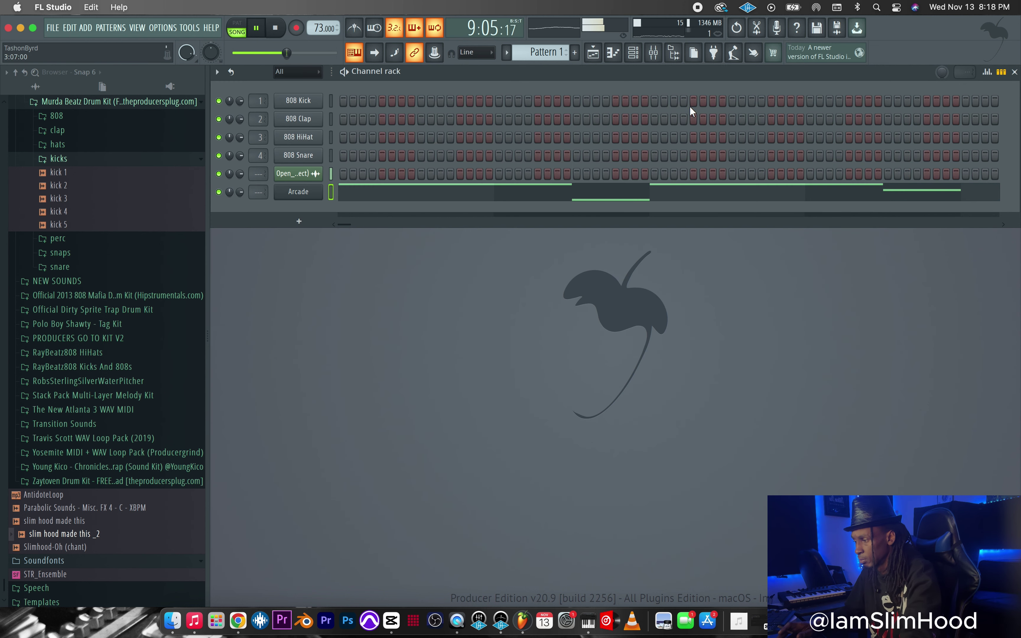
click(594, 52)
key(ctrl+b)
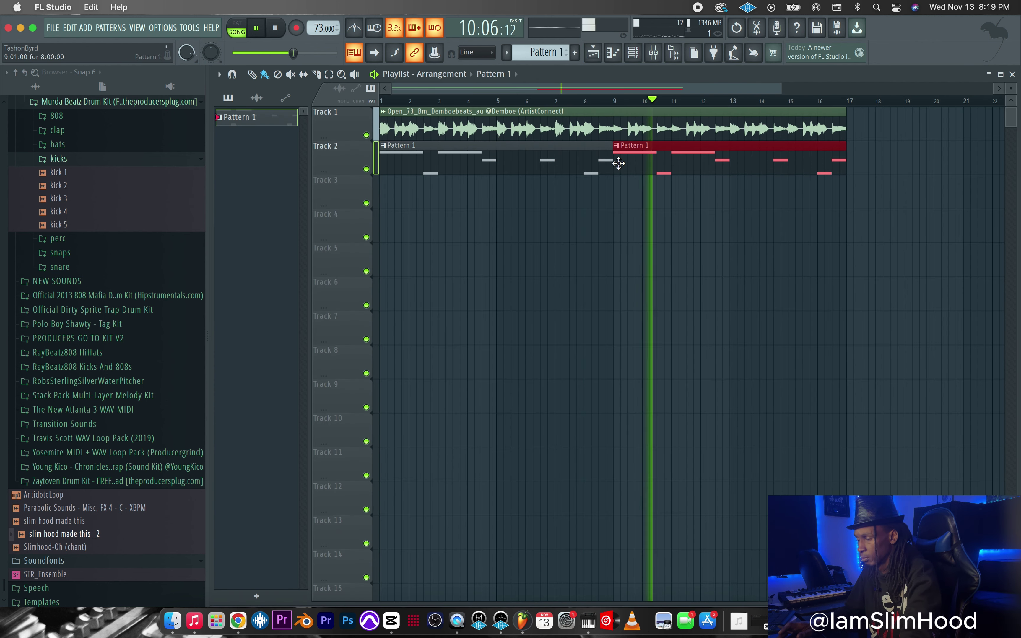
key(F5)
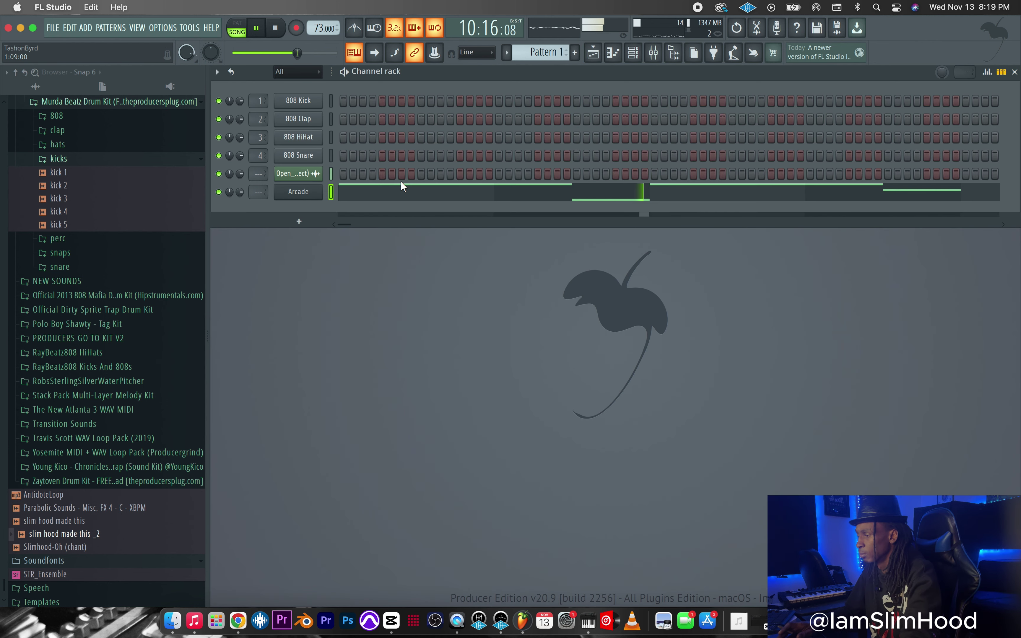
Step: Load snap 1 from the kit's snaps folder into the 808 Snare channel, open its piano roll and stop playback
click(67, 266)
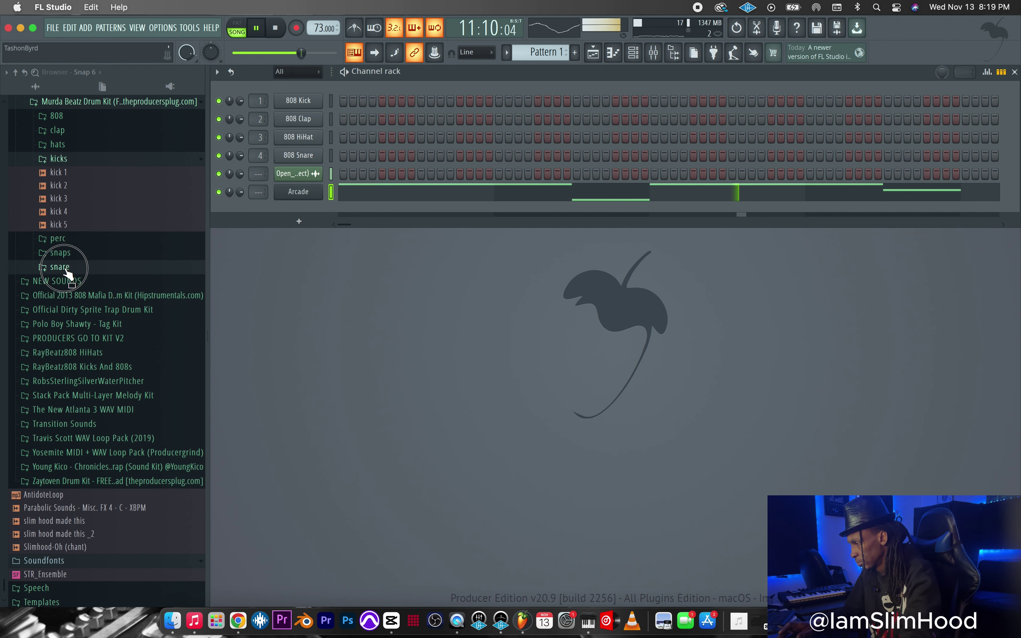
click(70, 253)
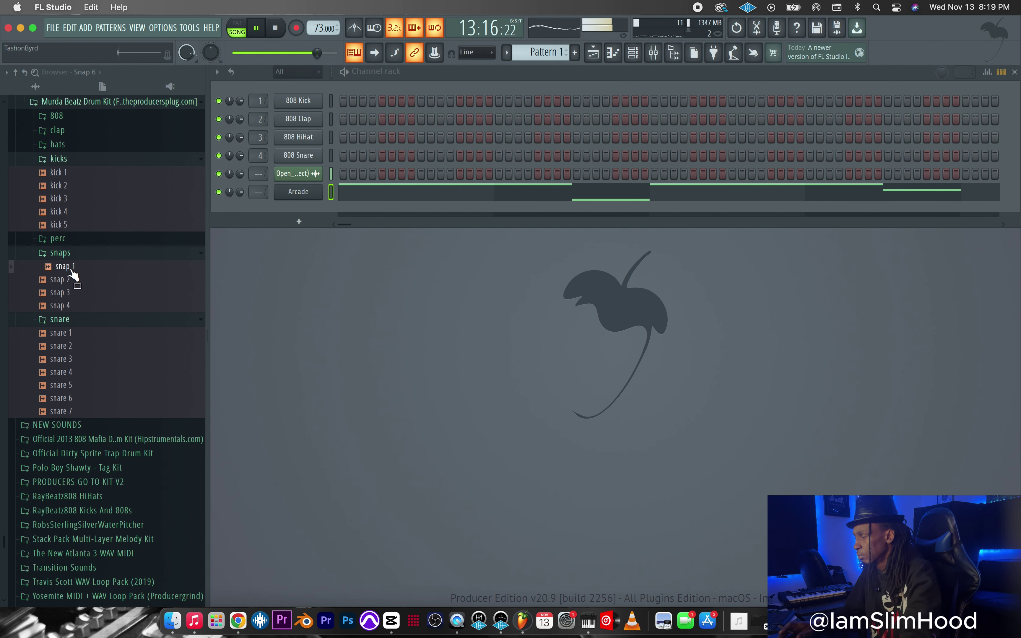
right_click(293, 163)
click(354, 155)
key(space)
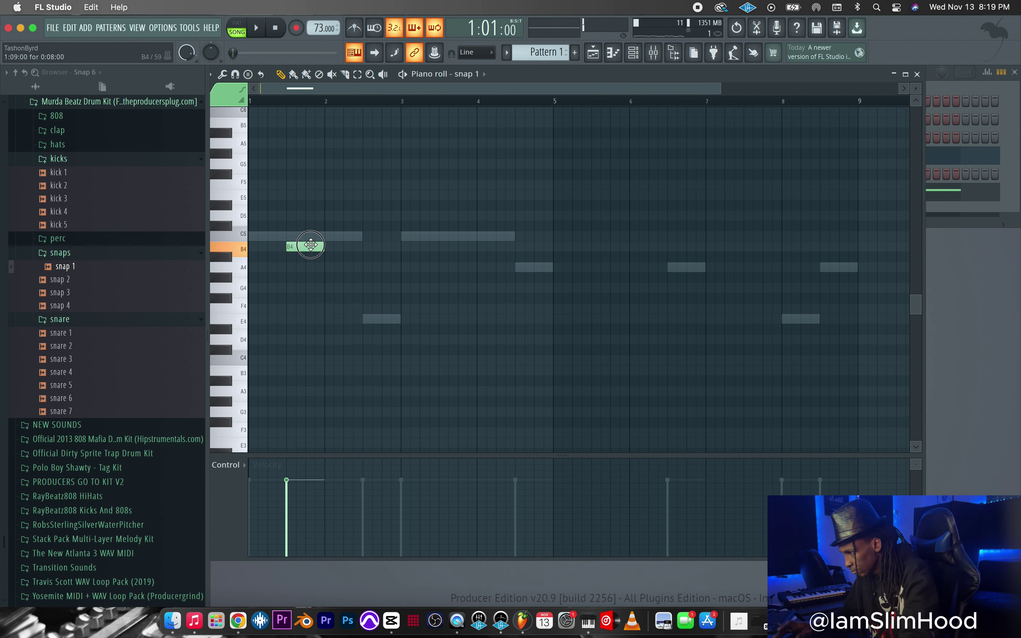
Step: Shorten the snap's B4 note to one beat, place it on beat 2, and repeat it on beats 2 and 4 through bar 4
drag(324, 246, 305, 246)
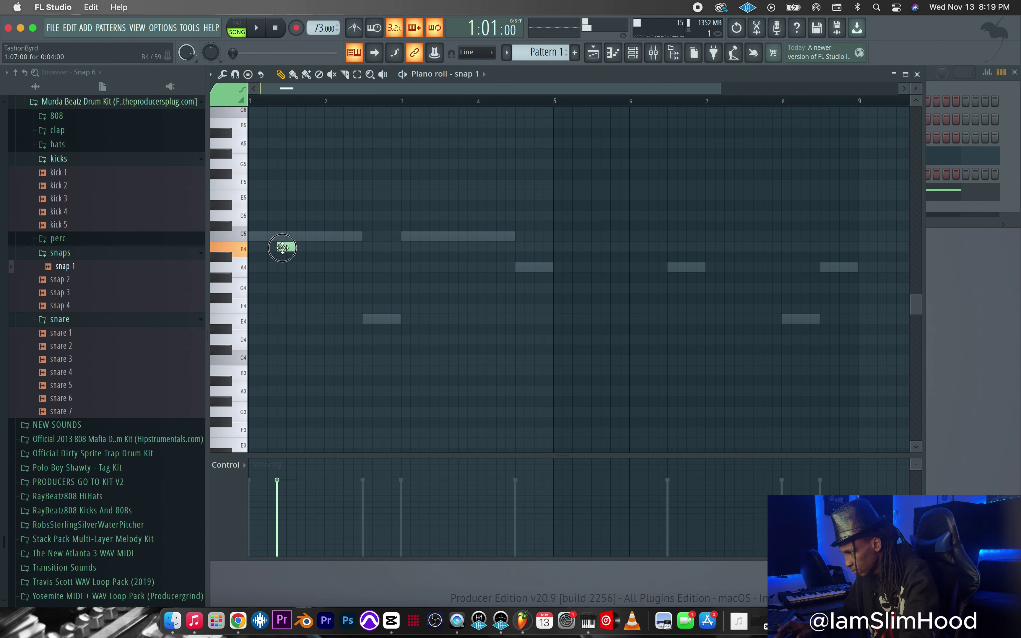
key(space)
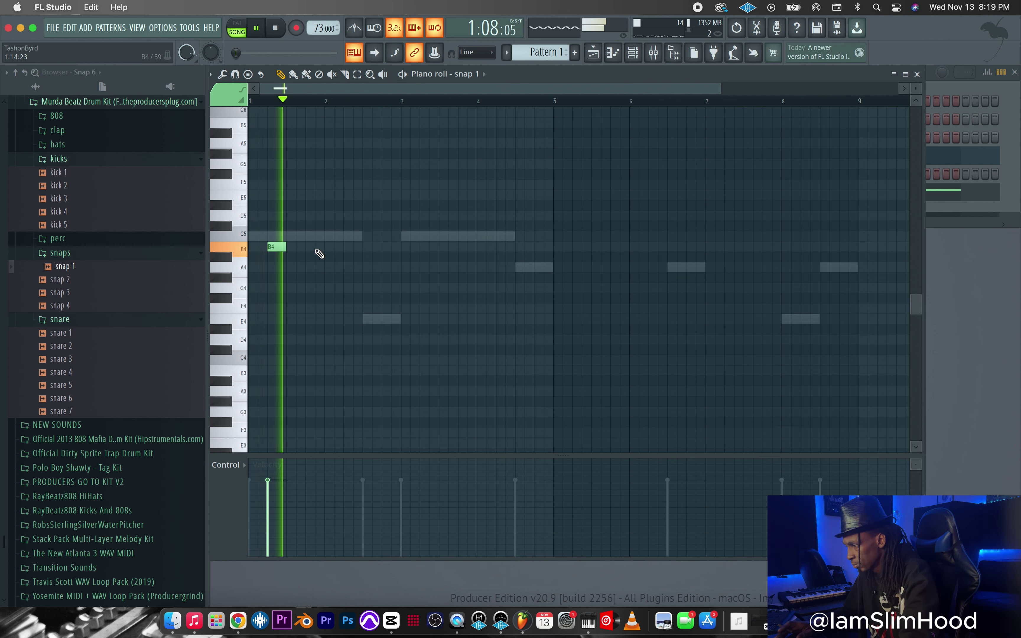
click(308, 248)
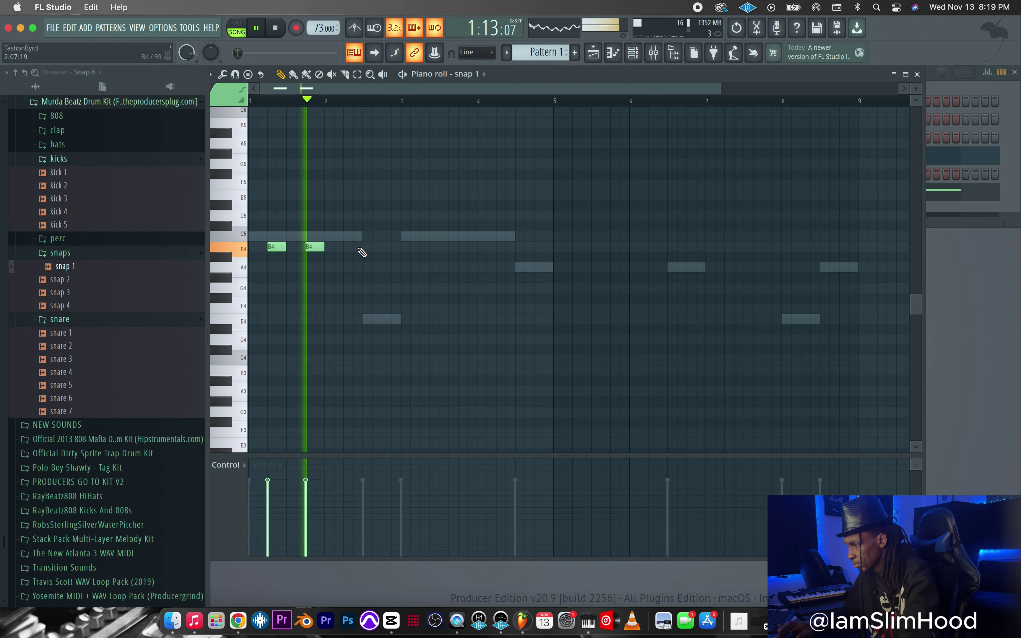
click(345, 249)
click(385, 249)
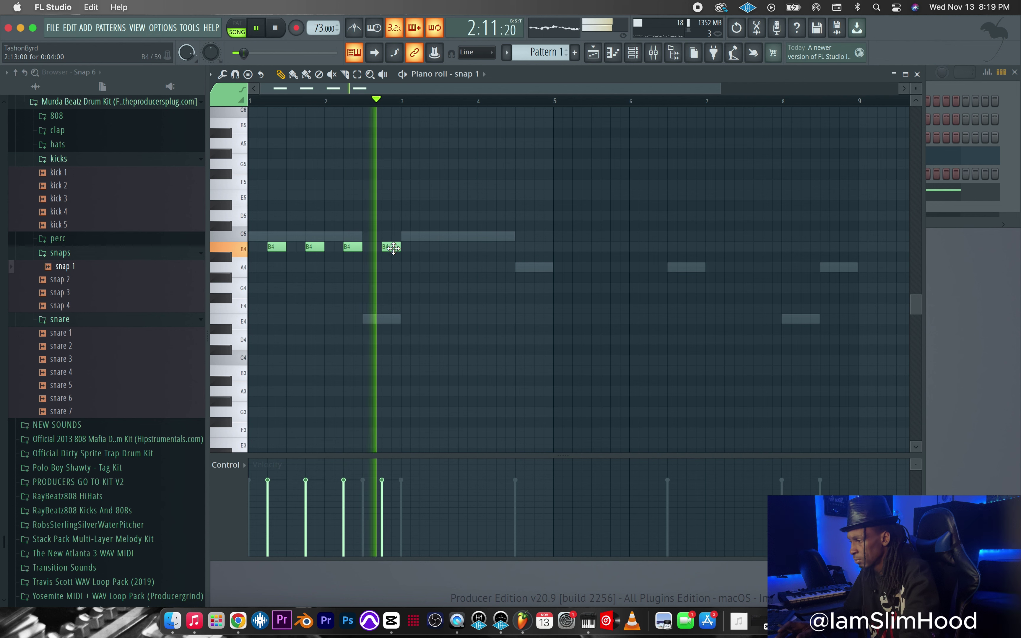
click(423, 248)
click(461, 248)
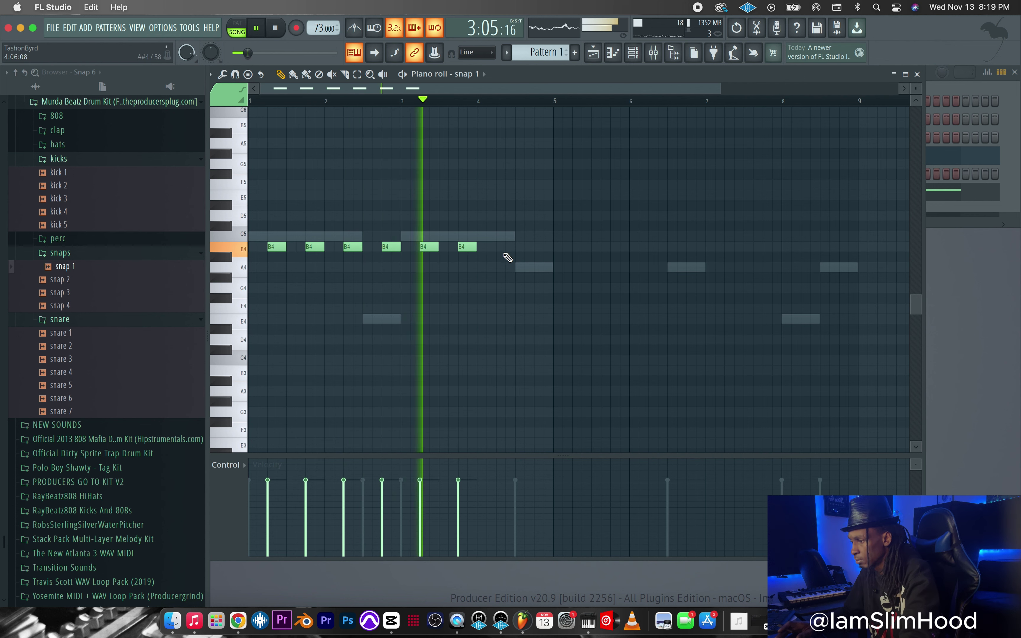
click(498, 248)
click(536, 248)
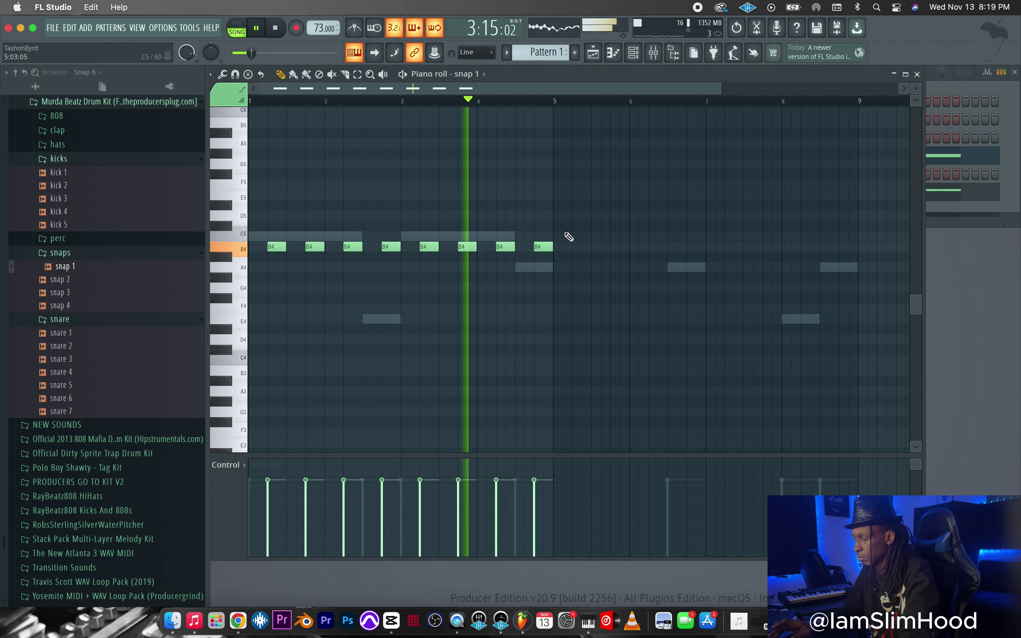
Step: Duplicate the four-bar snap rhythm into bars 5 to 8
drag(565, 223, 261, 258)
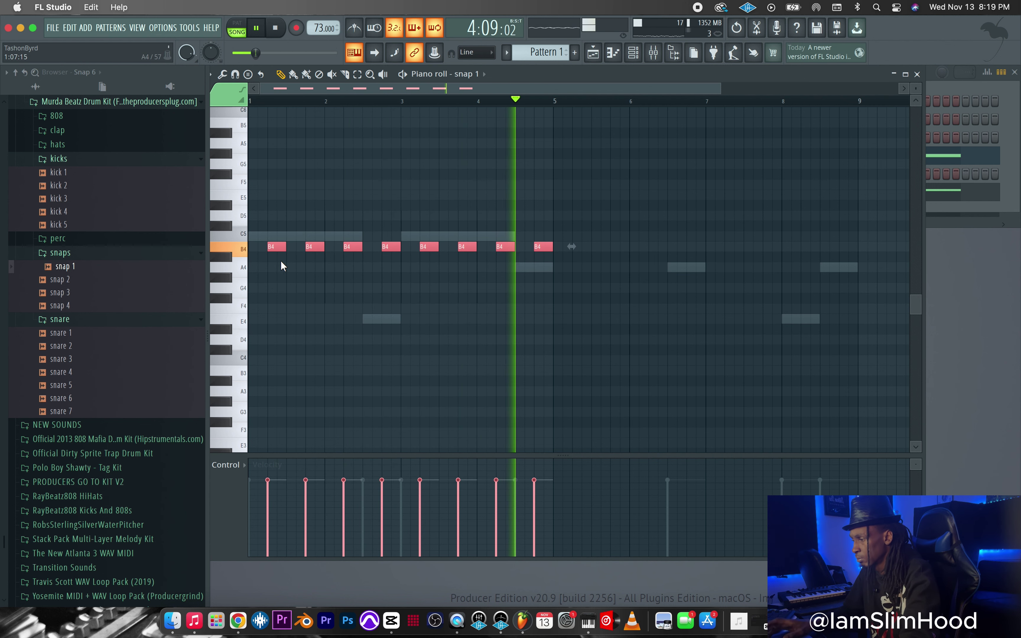
key(super+b)
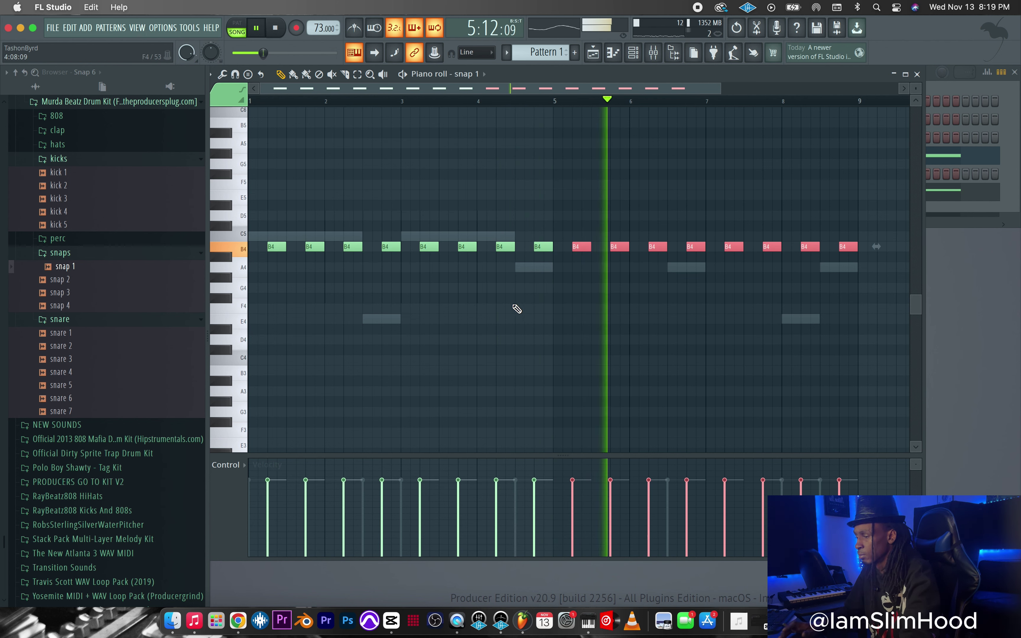
click(173, 618)
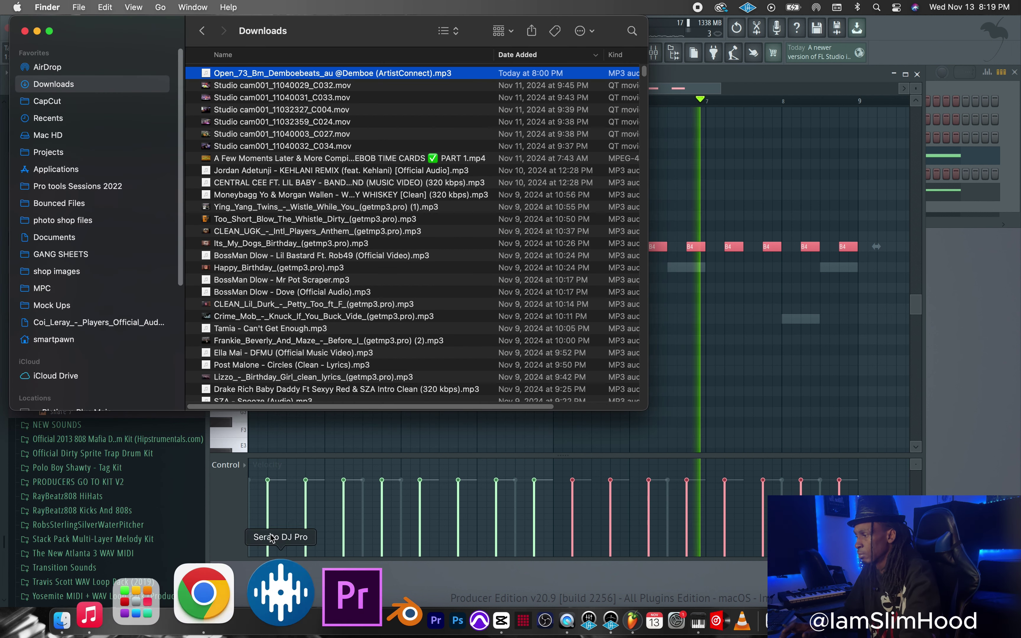
click(691, 217)
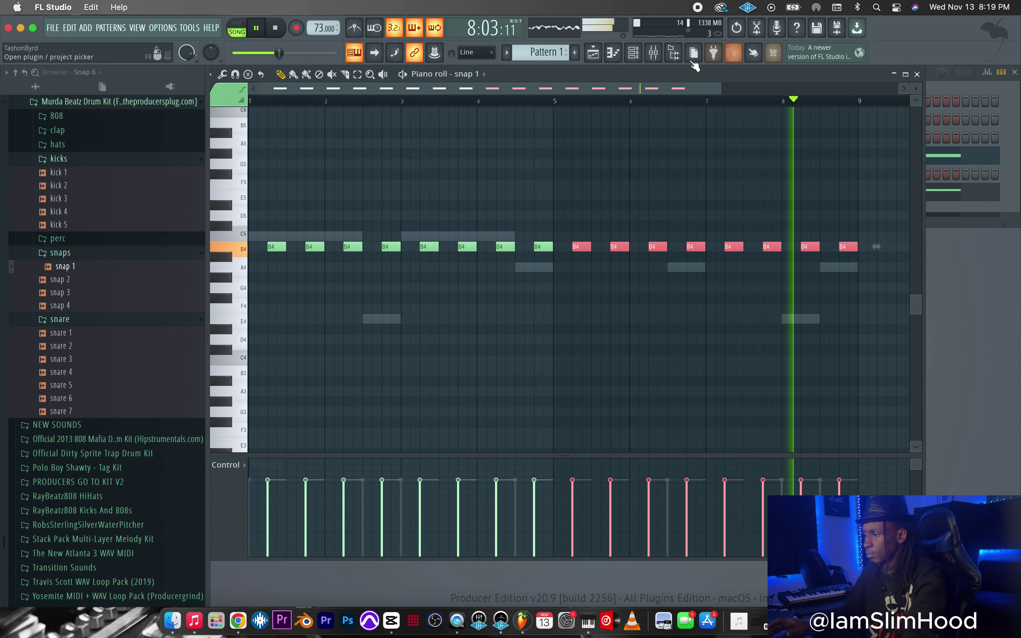
Step: In the playlist, set snapping to (none), trim the silence before the Track 1 audio loop, and move the clip back to bar 1
click(610, 54)
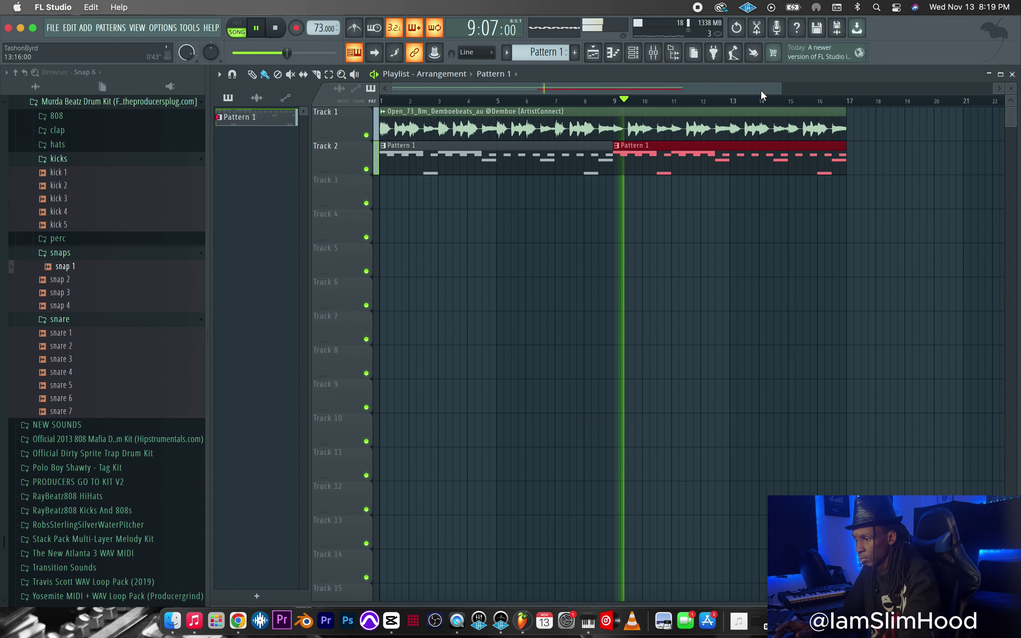
drag(783, 88, 393, 89)
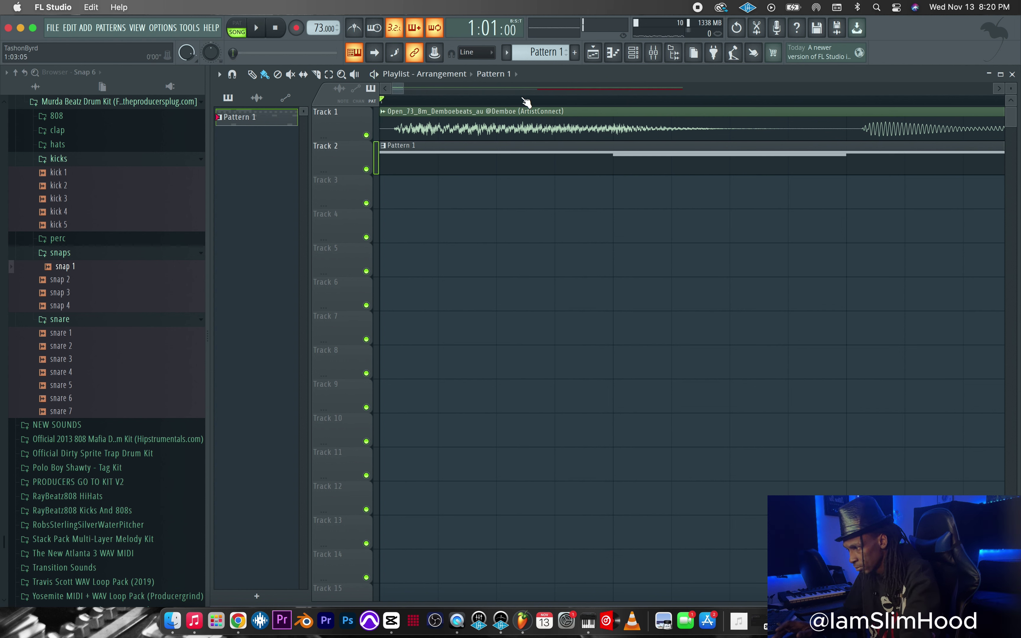
click(476, 52)
click(470, 93)
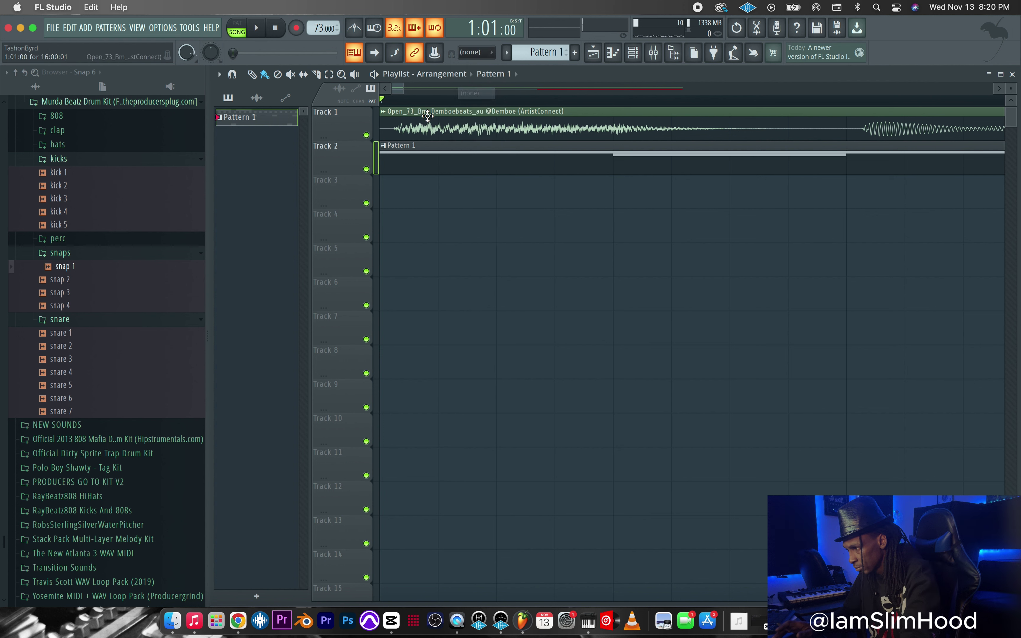
click(383, 130)
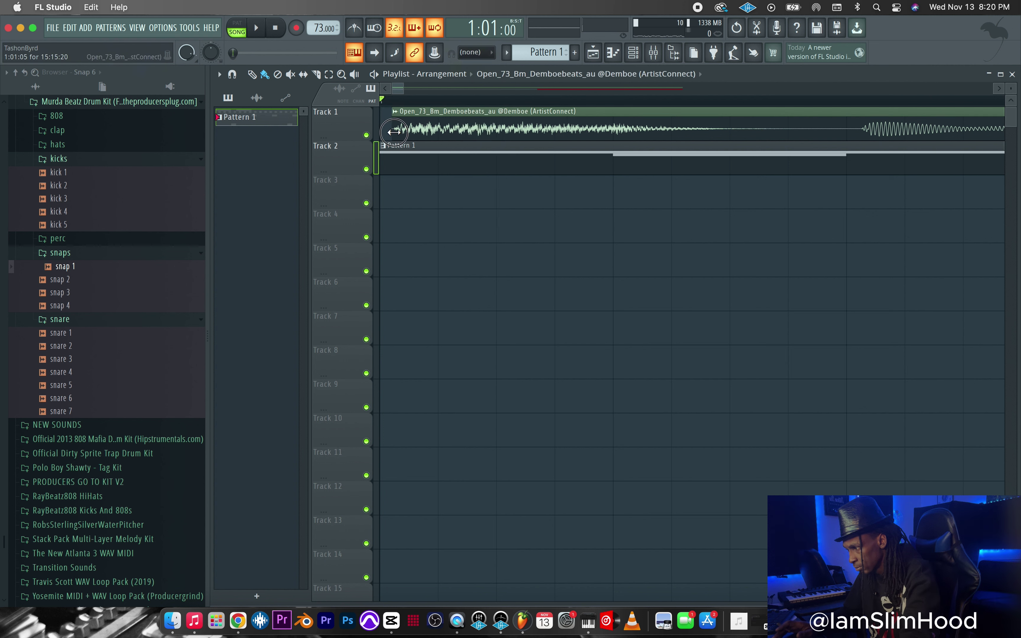
drag(396, 132, 383, 131)
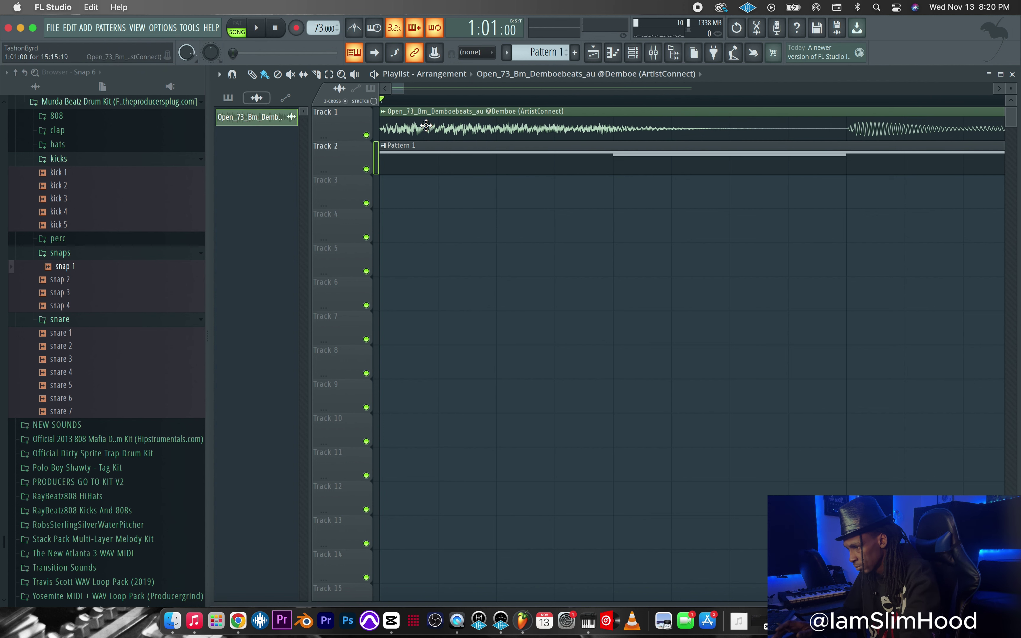
key(space)
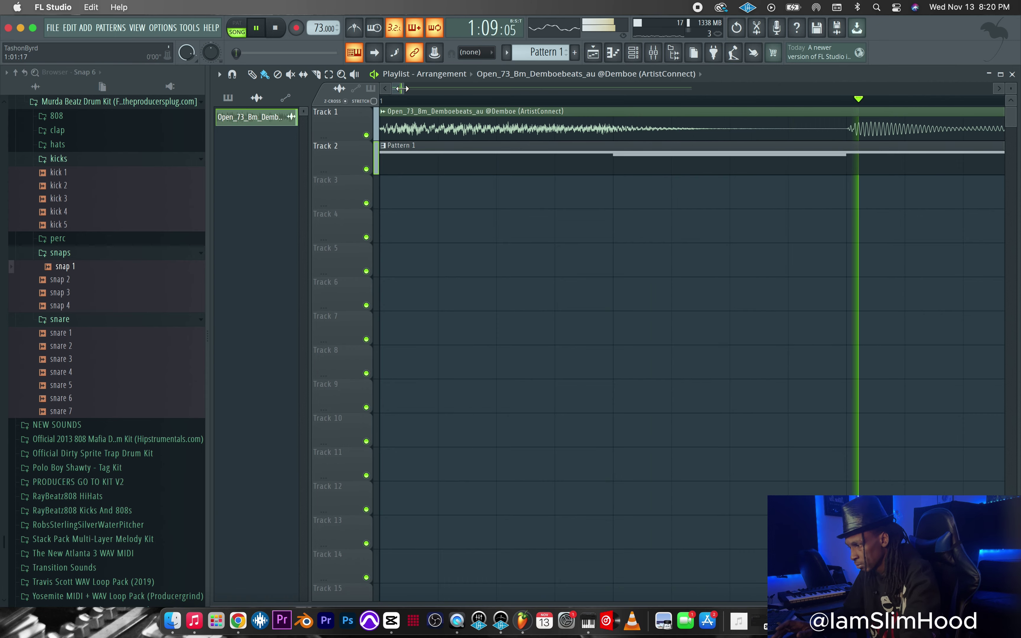
drag(691, 88, 733, 122)
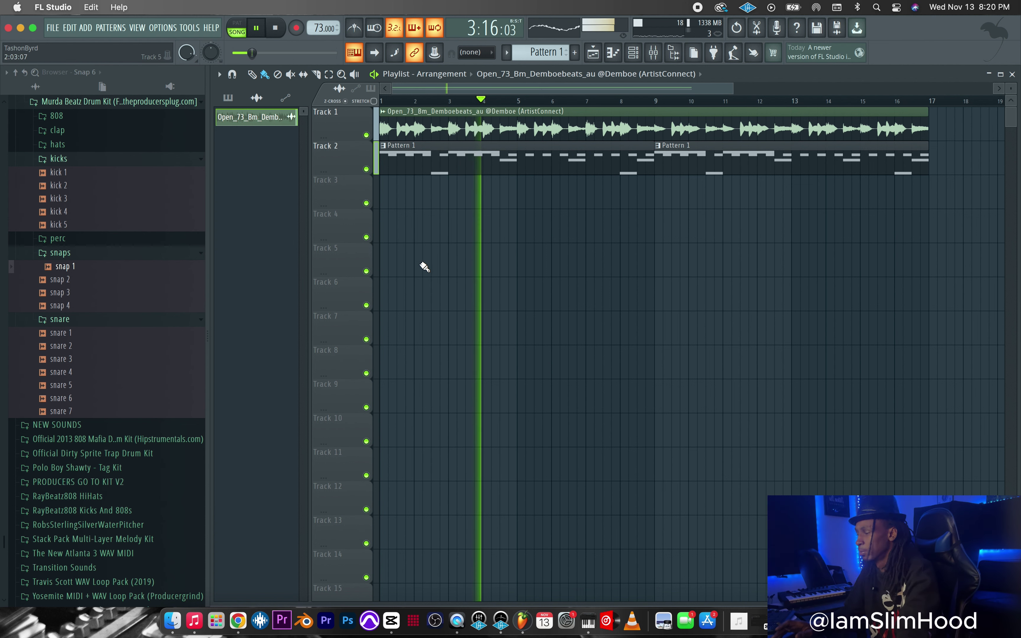
Step: Audition samples in the kicks folder, open kick 4 in a new channel and close the playlist
click(58, 185)
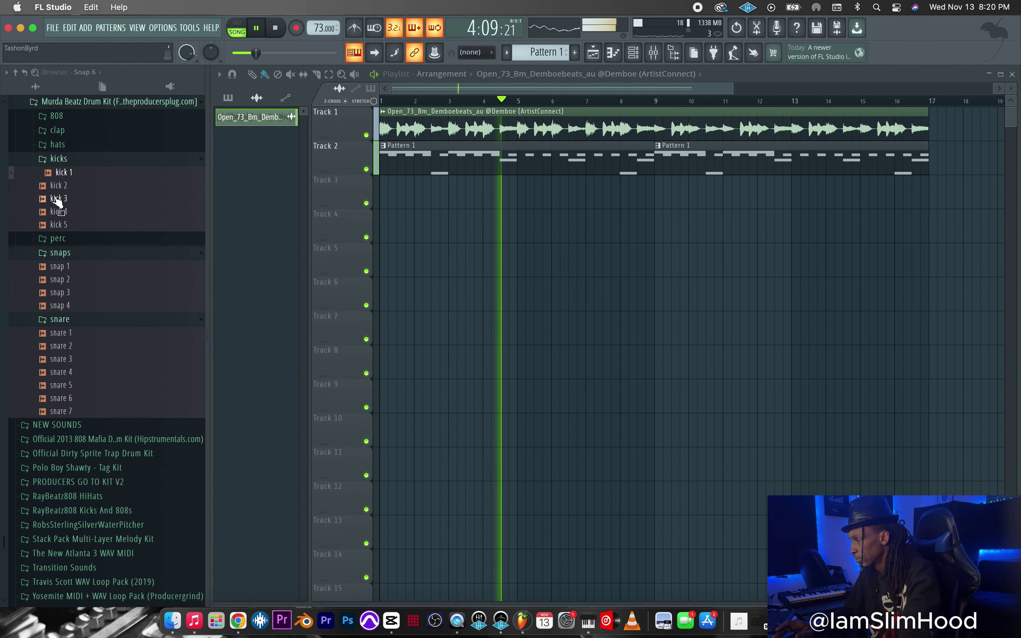
click(59, 198)
click(68, 187)
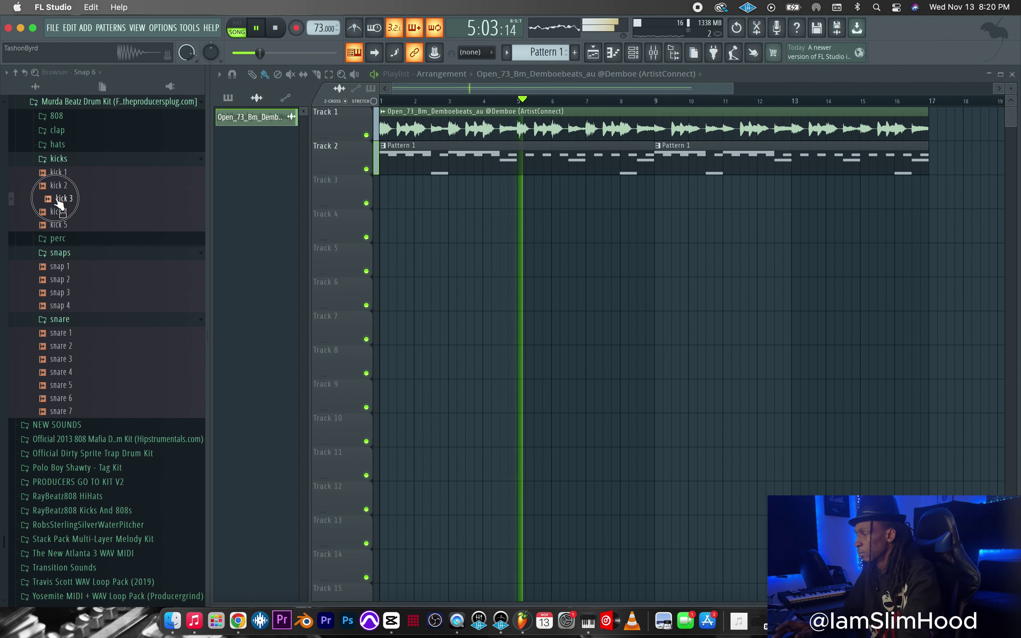
click(65, 199)
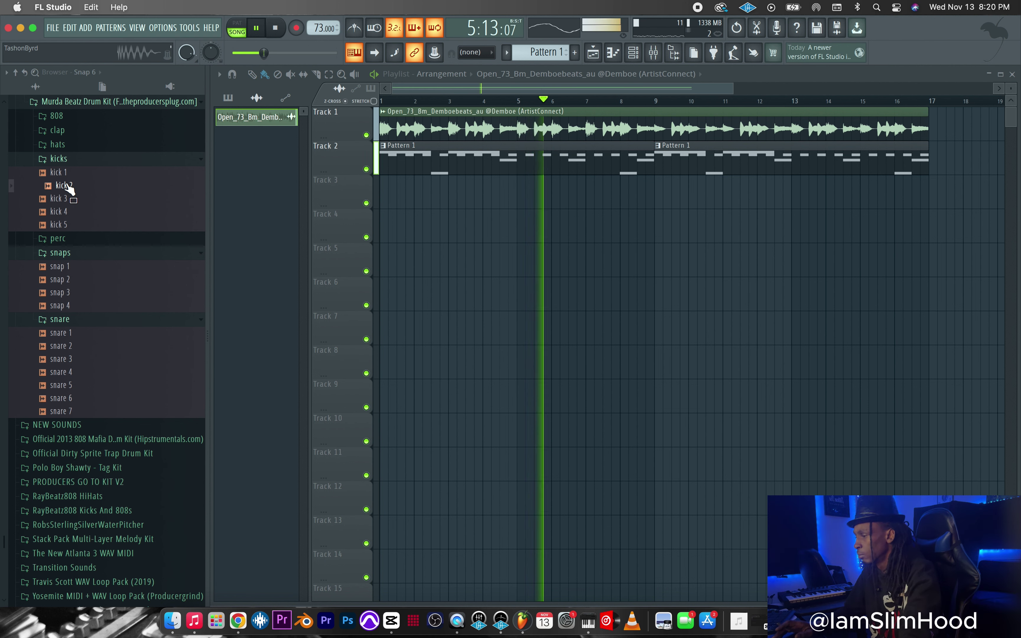
click(67, 212)
right_click(67, 212)
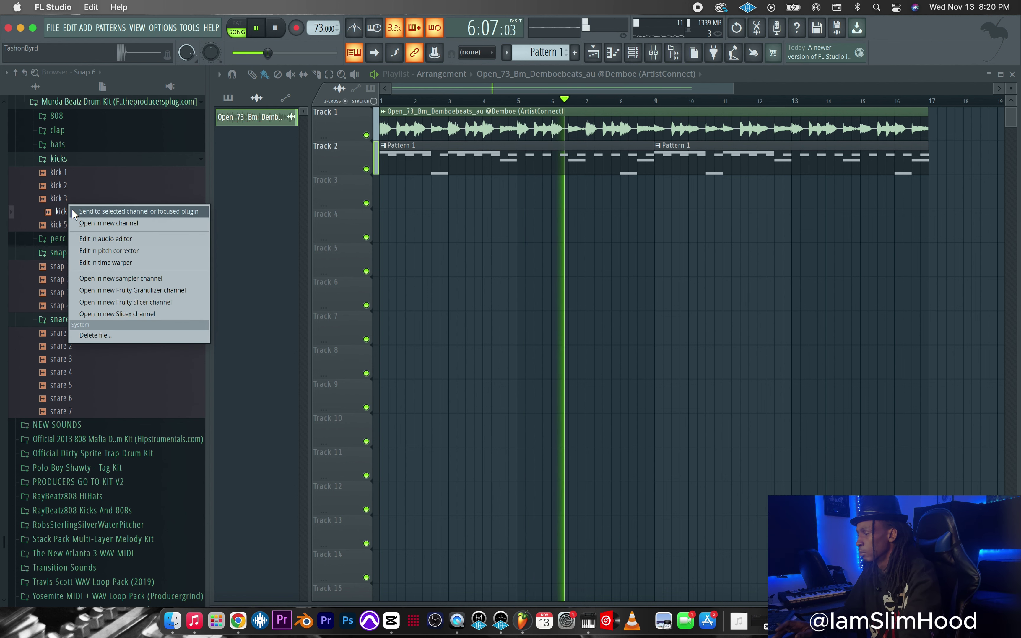
click(107, 223)
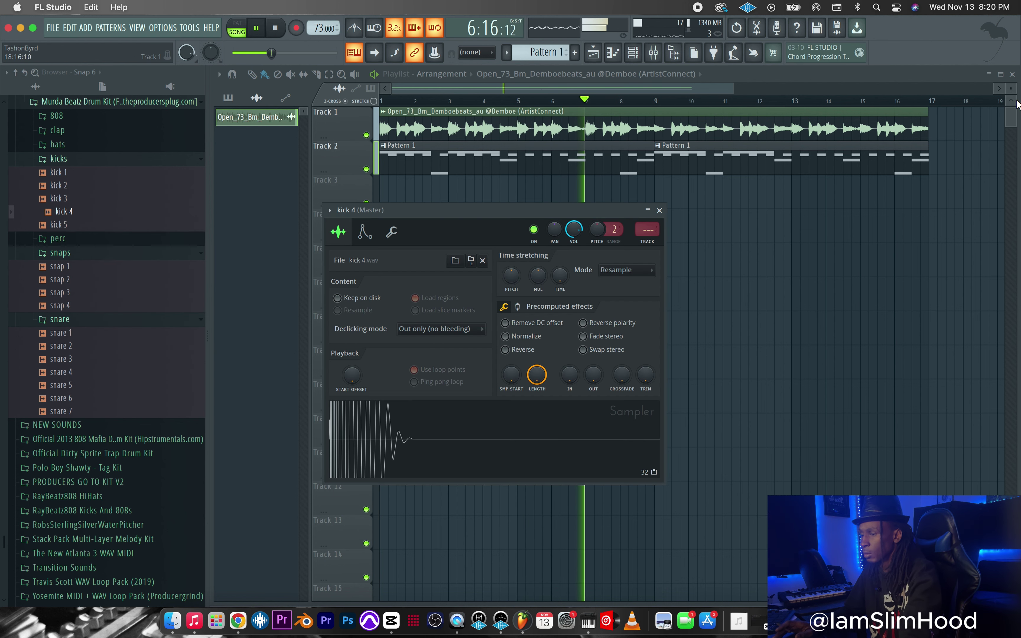
click(1013, 75)
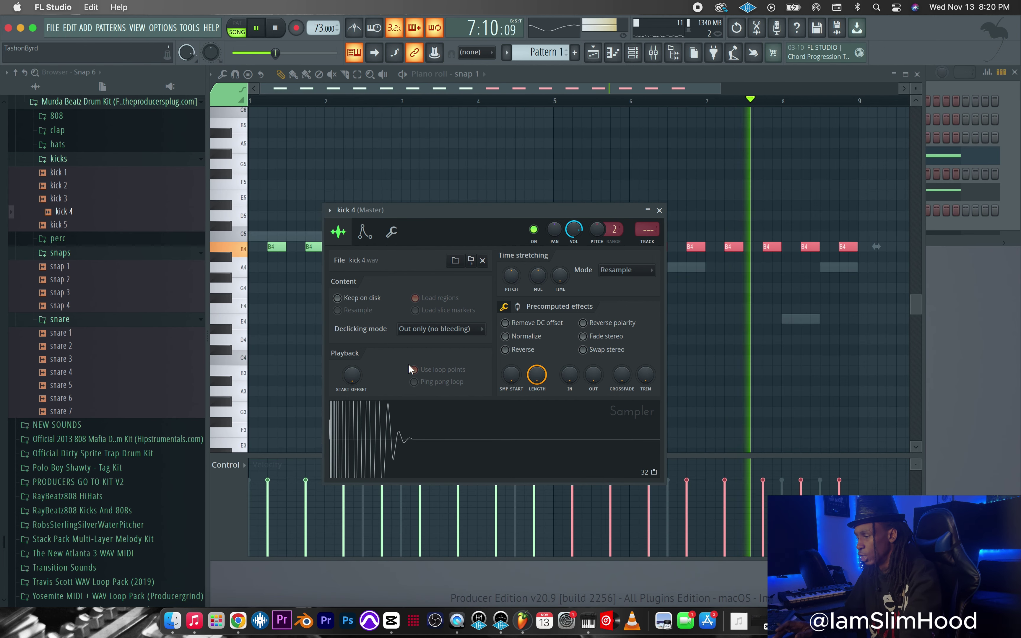
Step: Switch the piano roll to the kick 4 channel and place a B4 note at the start of bar 1
click(491, 70)
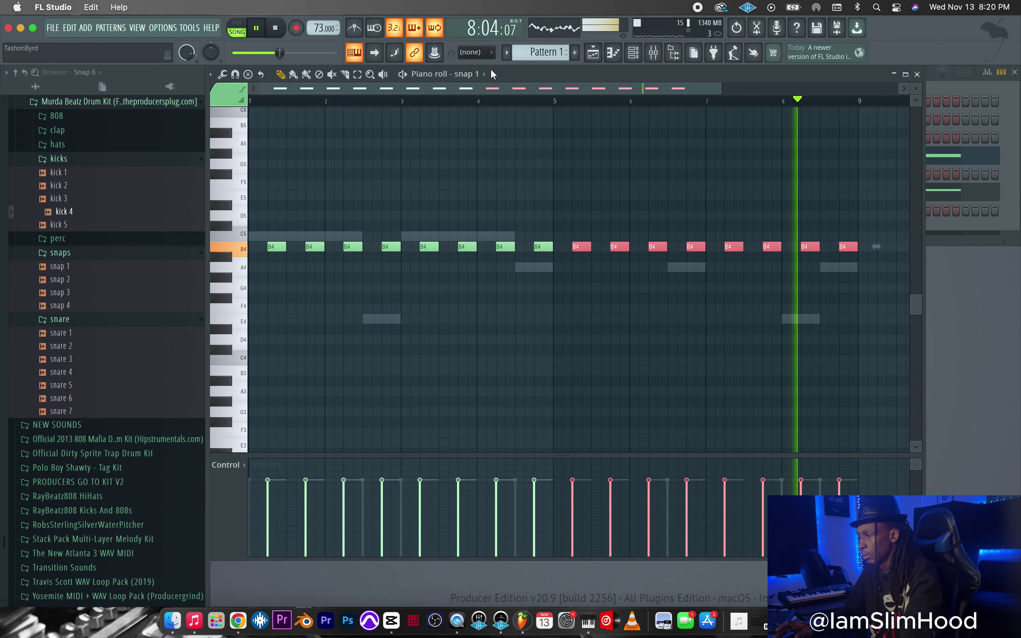
click(484, 74)
click(486, 177)
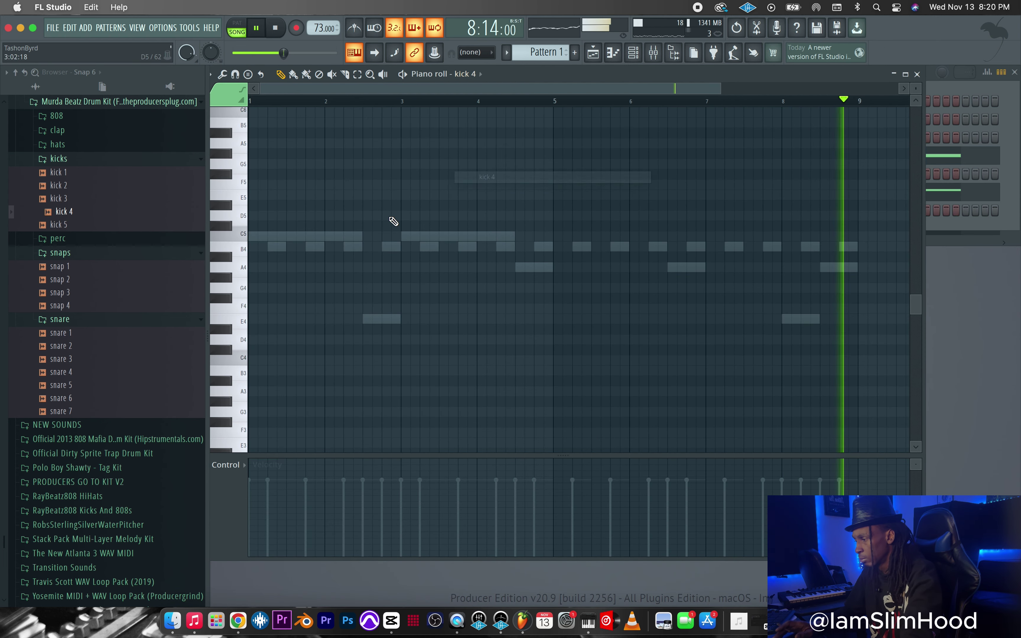
key(space)
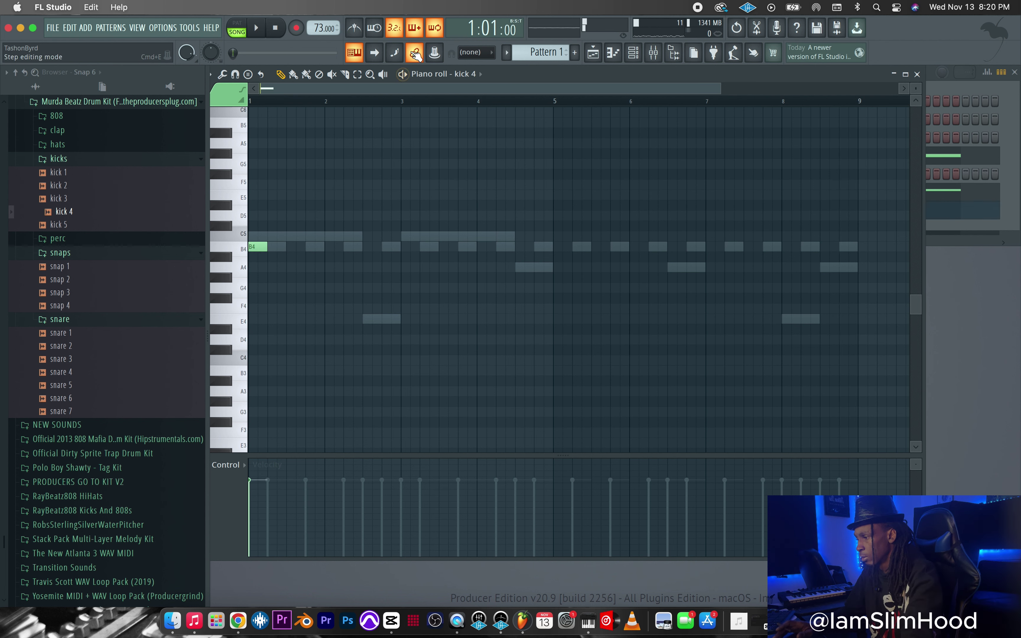
Step: Set the snapping to Line and arrange one-step B4 kicks on steps 1, 3, 5 and 7 of bar 1
click(469, 52)
click(471, 67)
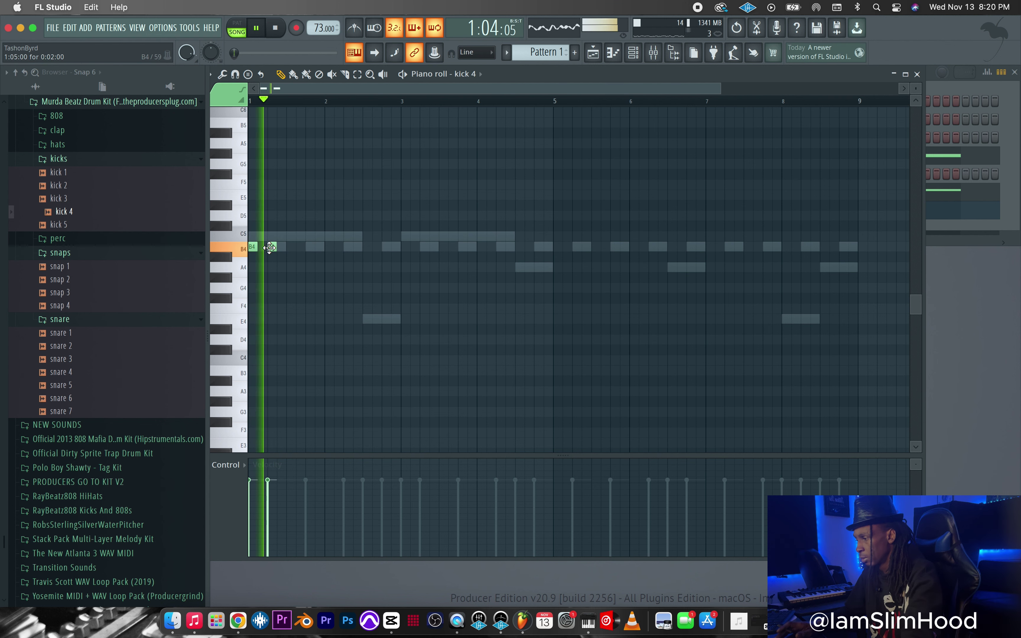
key(space)
click(273, 249)
drag(714, 88, 438, 89)
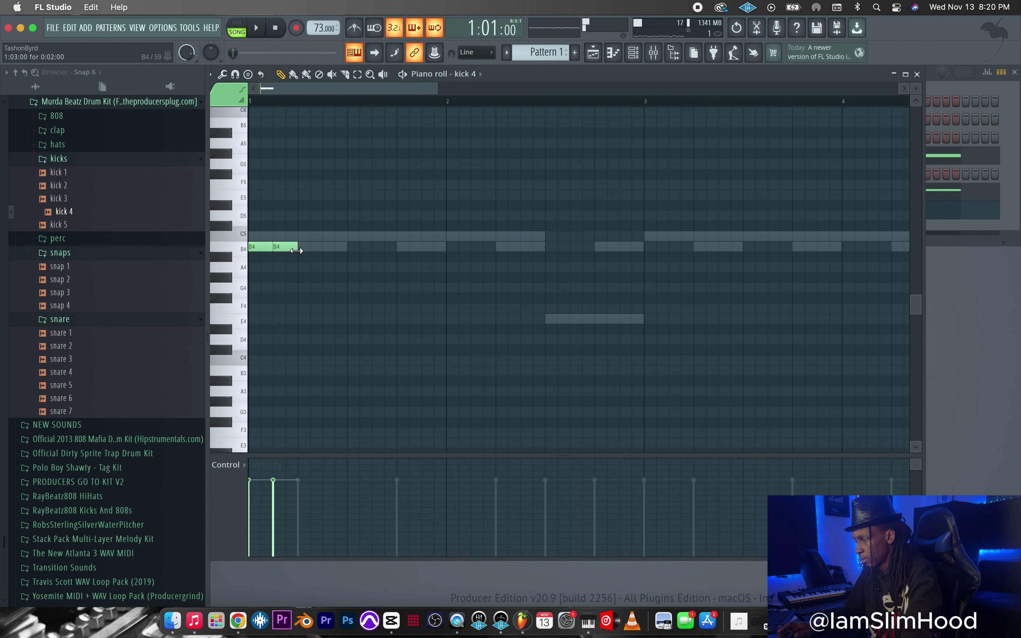
click(301, 248)
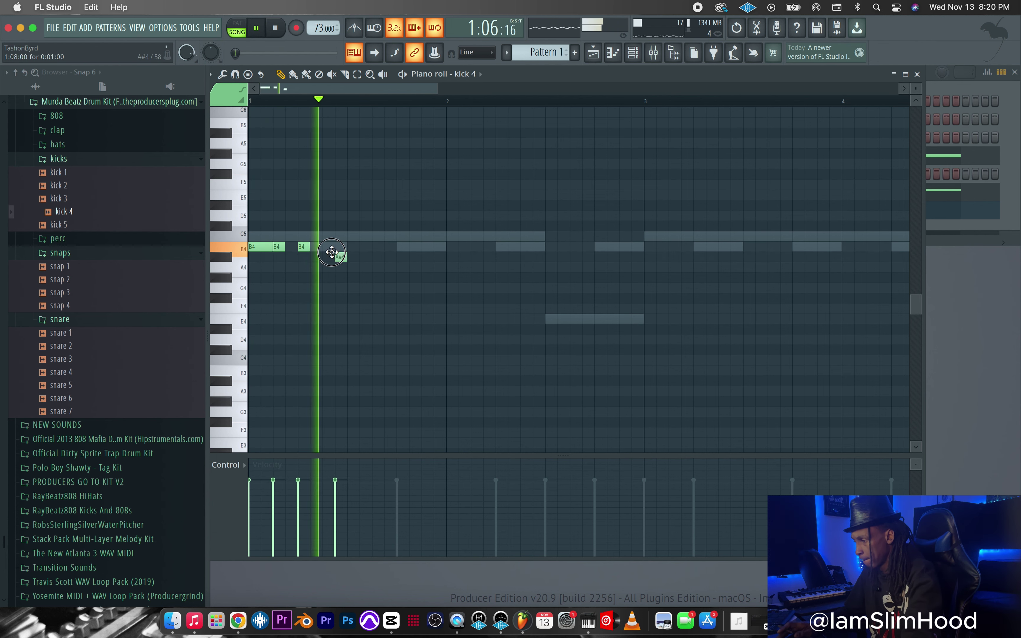
key(space)
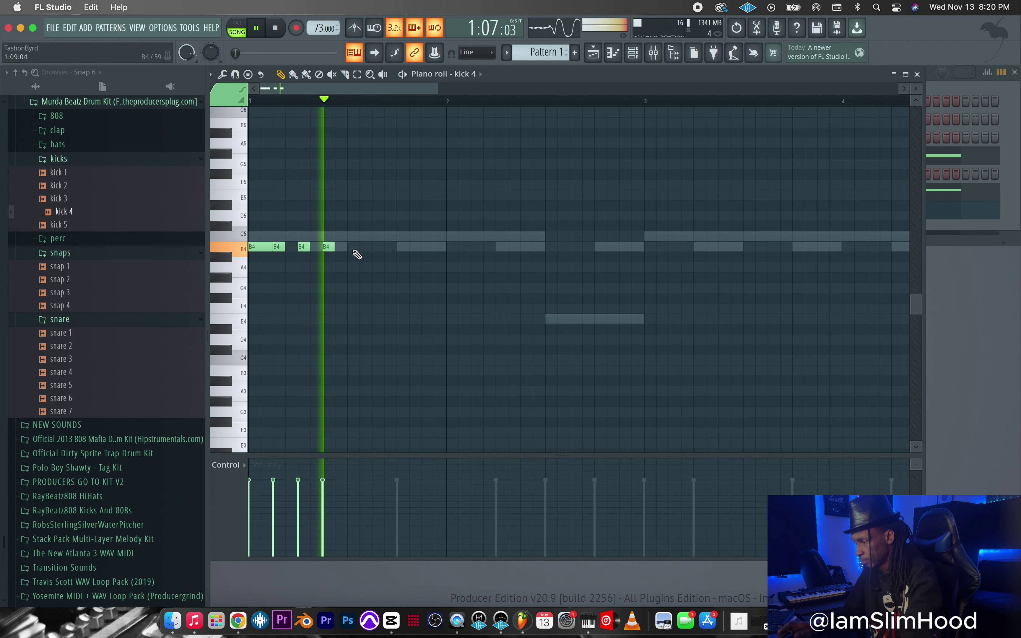
Step: Add one-step B4 kicks on steps 1, 3, 5, 7, 12 and 15 of bar 2
key(space)
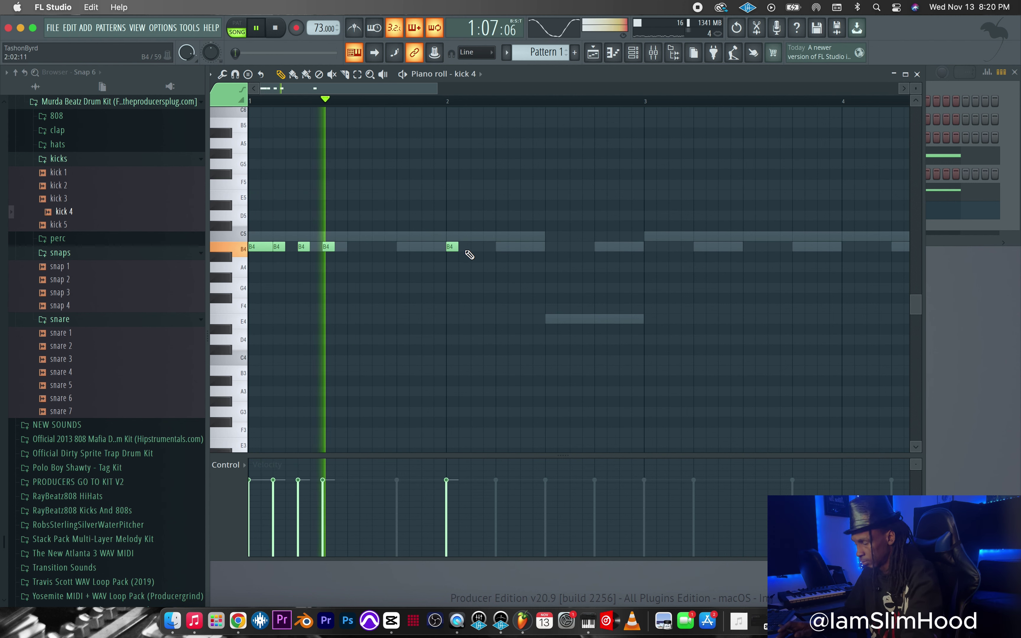
click(475, 248)
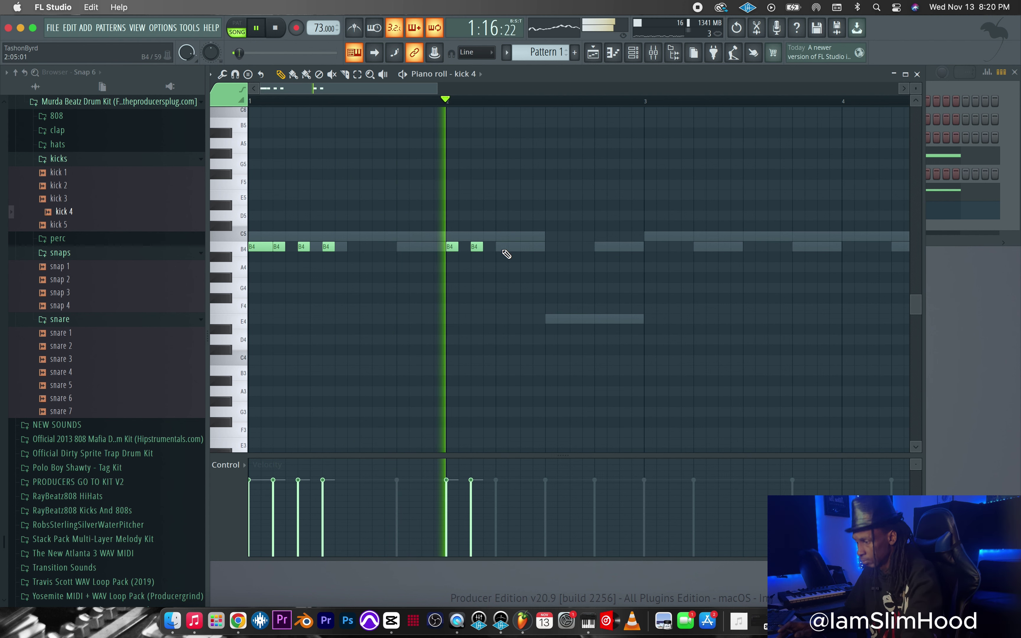
click(514, 248)
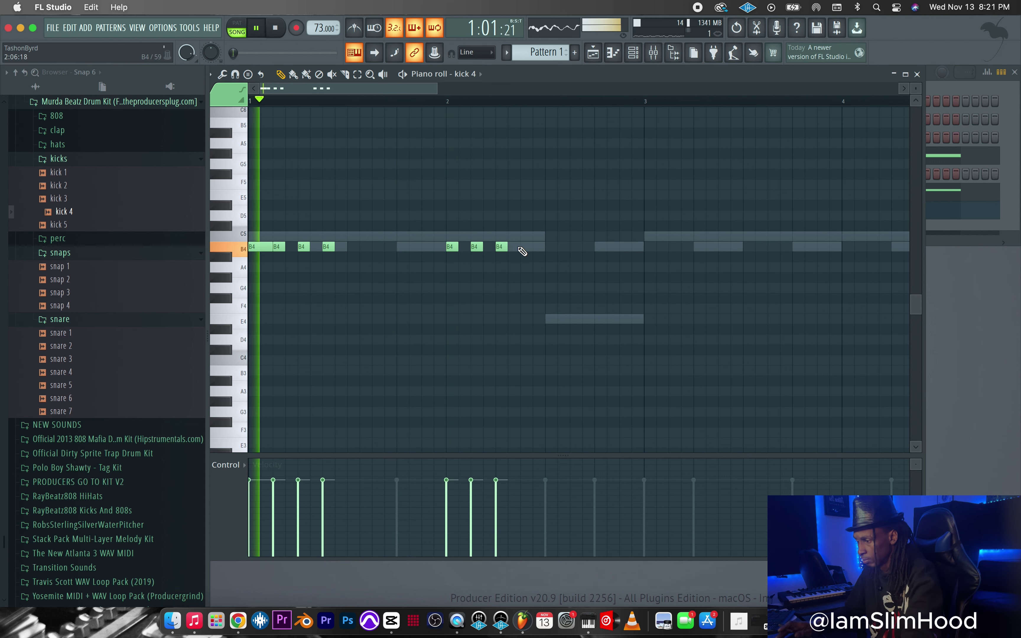
click(523, 249)
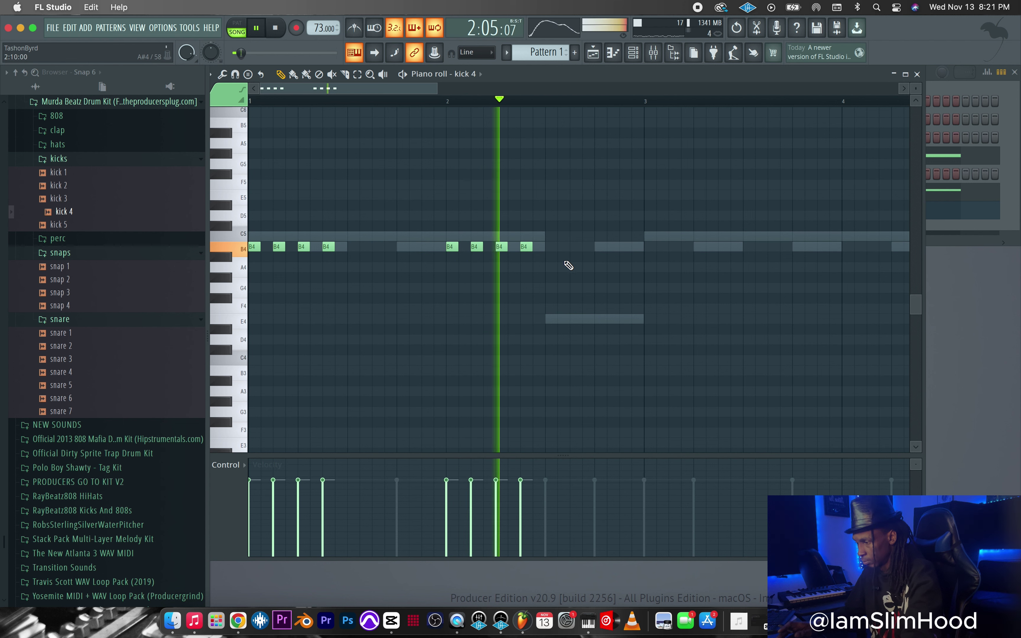
key(space)
right_click(578, 240)
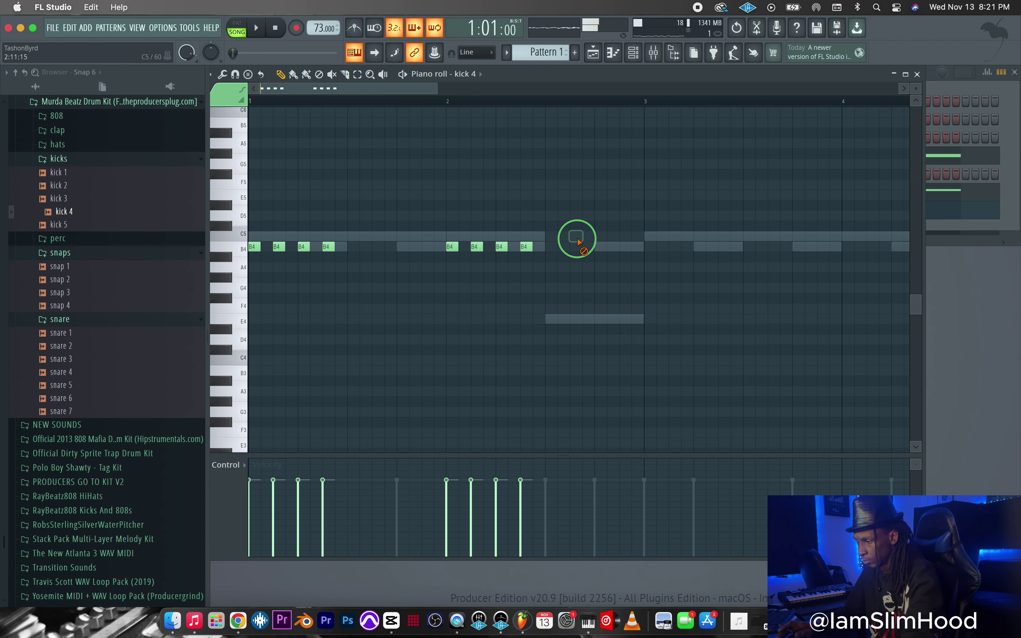
click(622, 247)
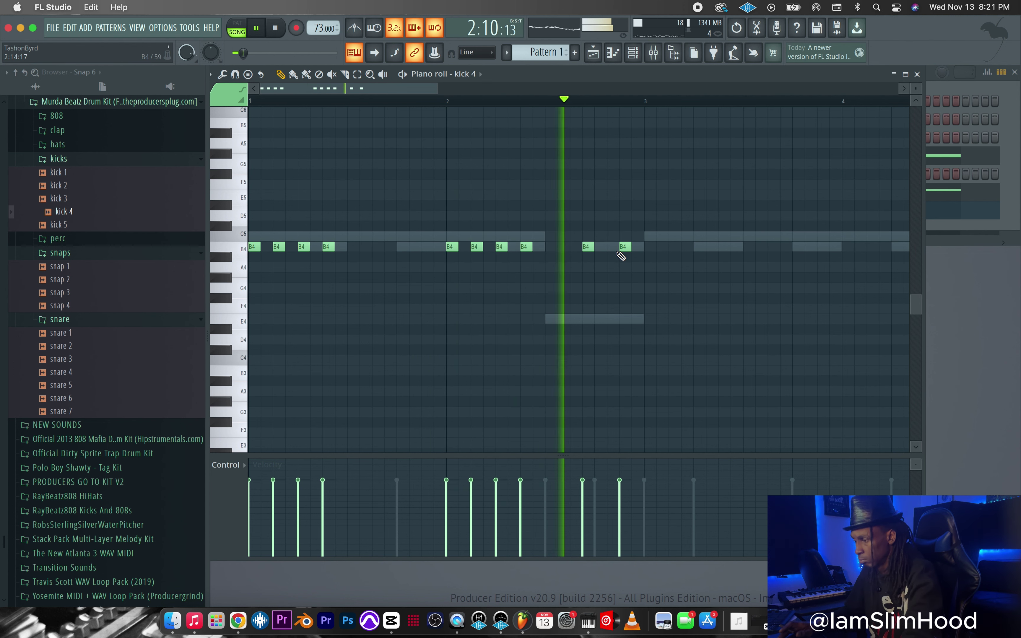
Step: Select the two-bar kick rhythm and duplicate it into bars 3 and 4
key(space)
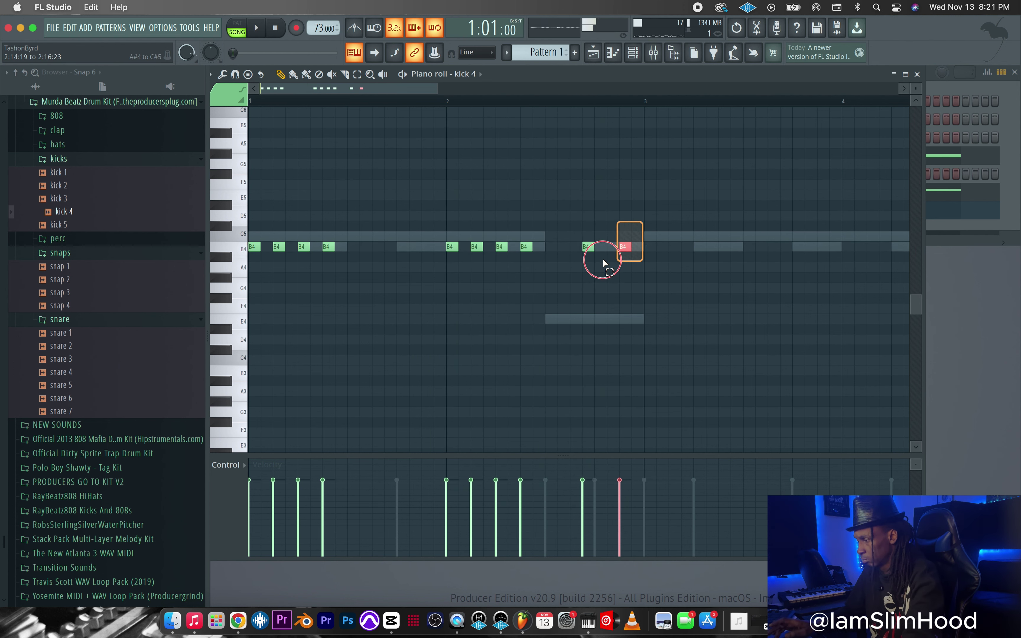
drag(604, 264, 255, 262)
key(ctrl+b)
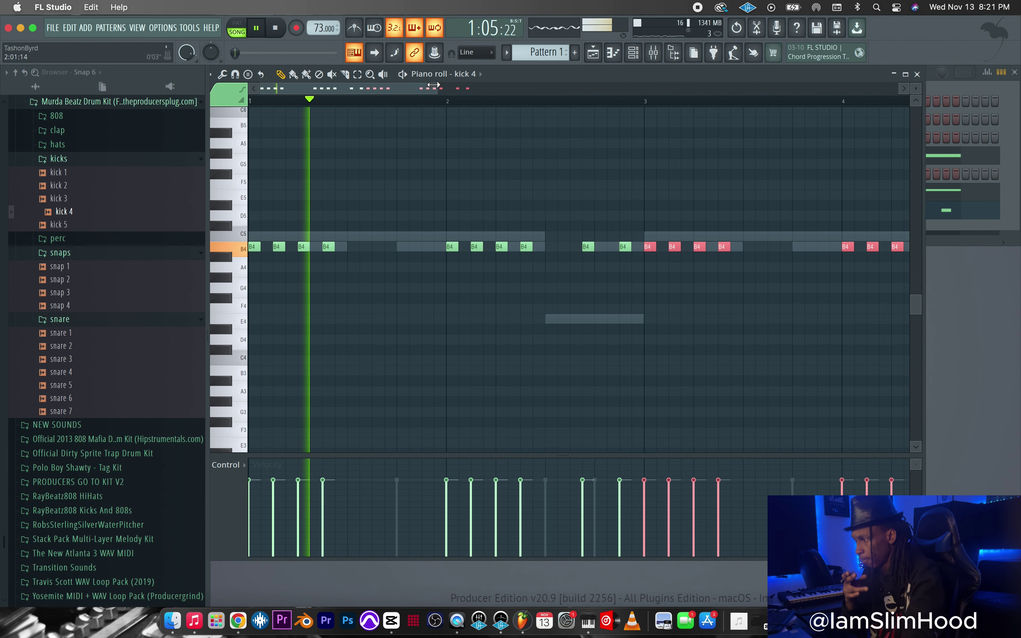
Step: Select the four-bar kick rhythm and duplicate it into bars 5 to 8
scroll(542, 96, down, 3)
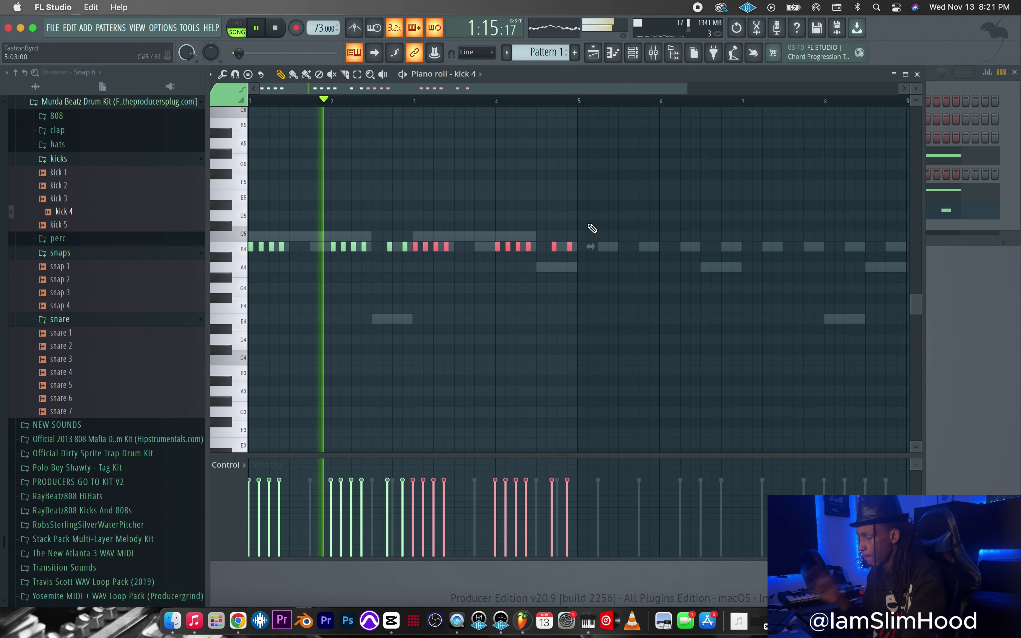
click(581, 247)
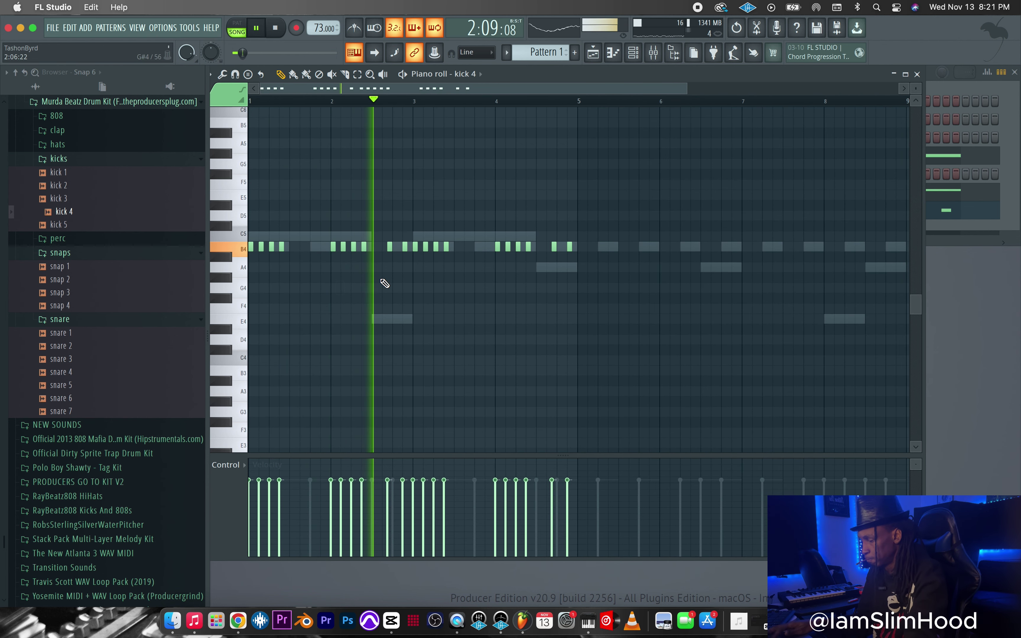
right_click(579, 246)
drag(590, 223, 245, 293)
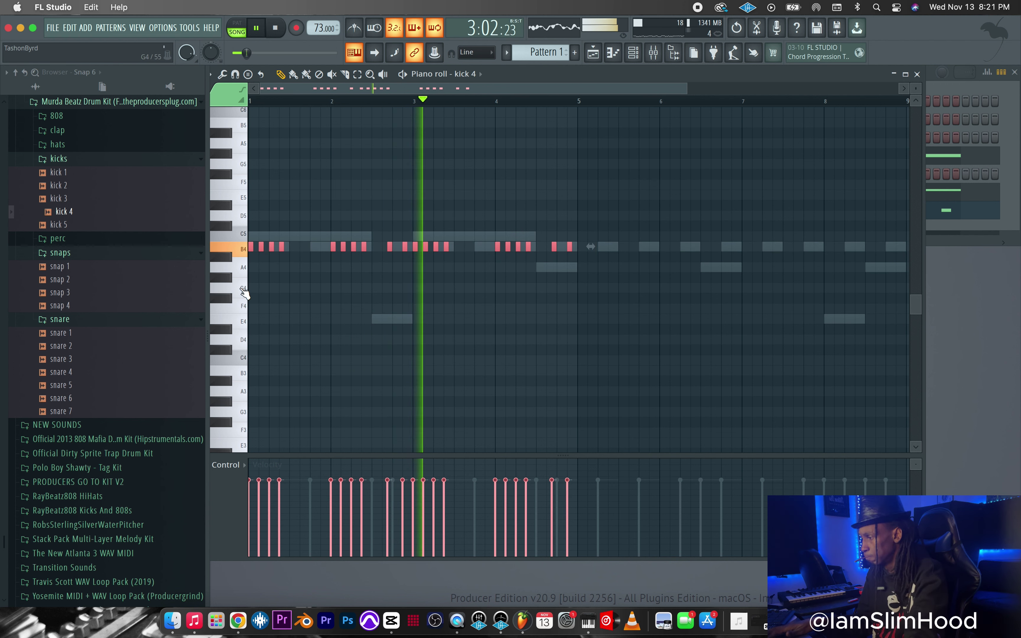
key(super+b)
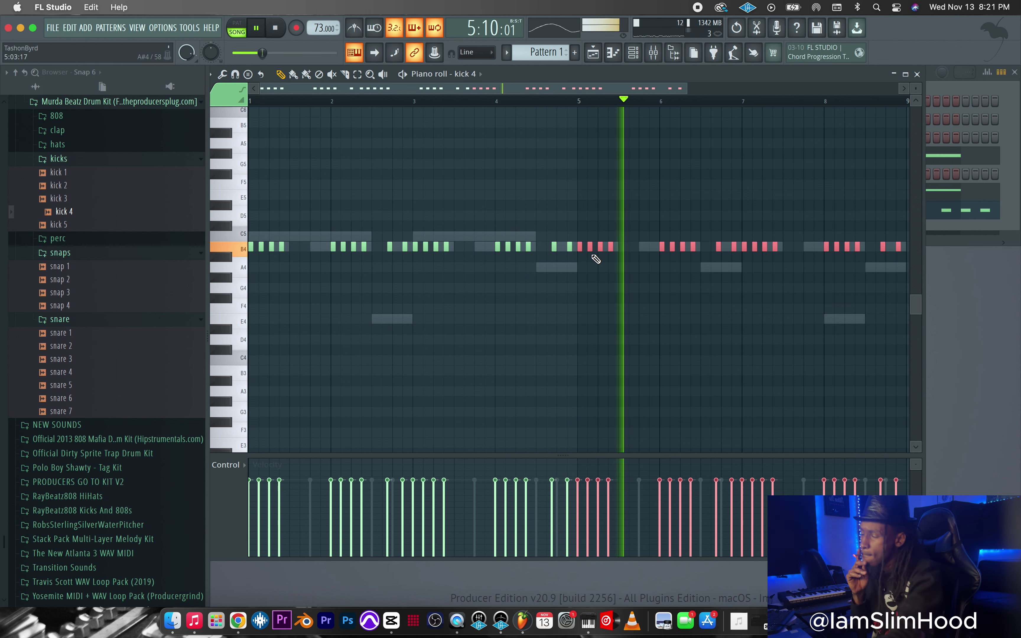
Step: Delete the third kick in bar 6 and play the song from the start
right_click(682, 247)
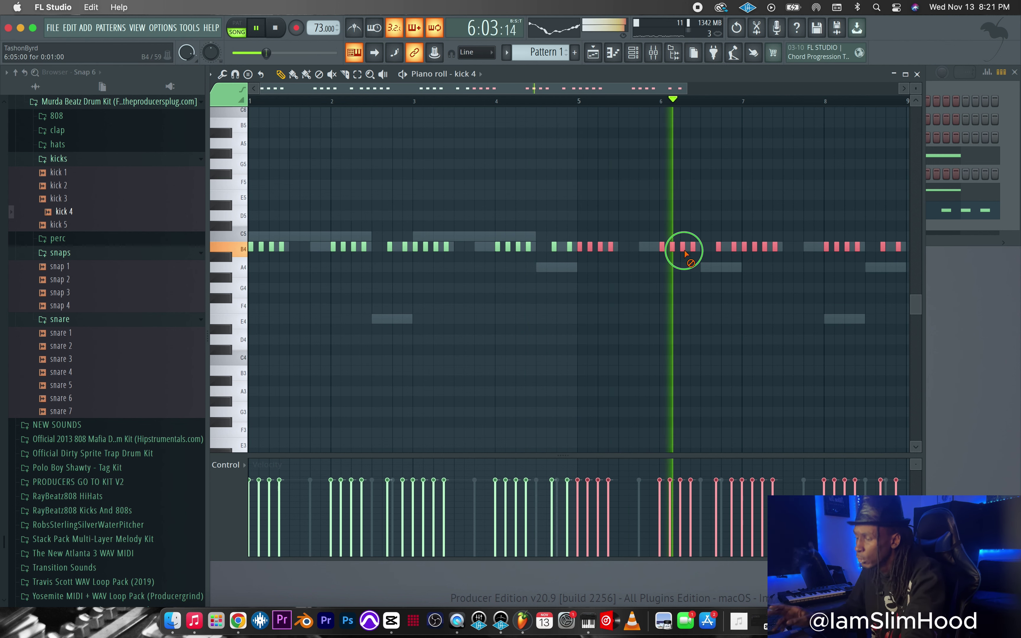
key(space)
key(space)
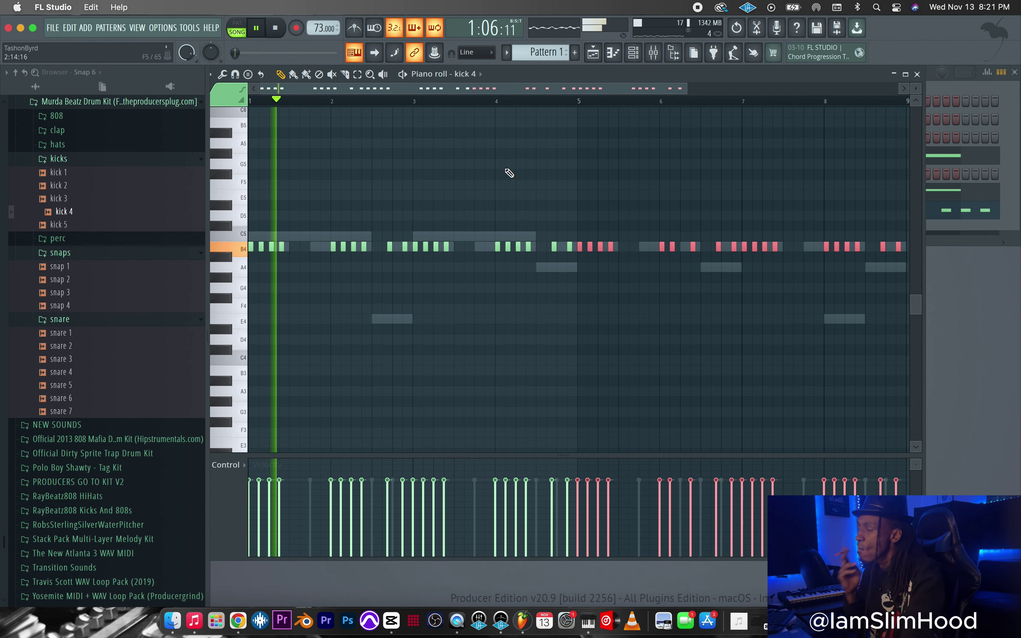
Step: Delete the third and fourth kicks in bar 2 and place a B4 kick on step 6 instead
drag(690, 90, 604, 90)
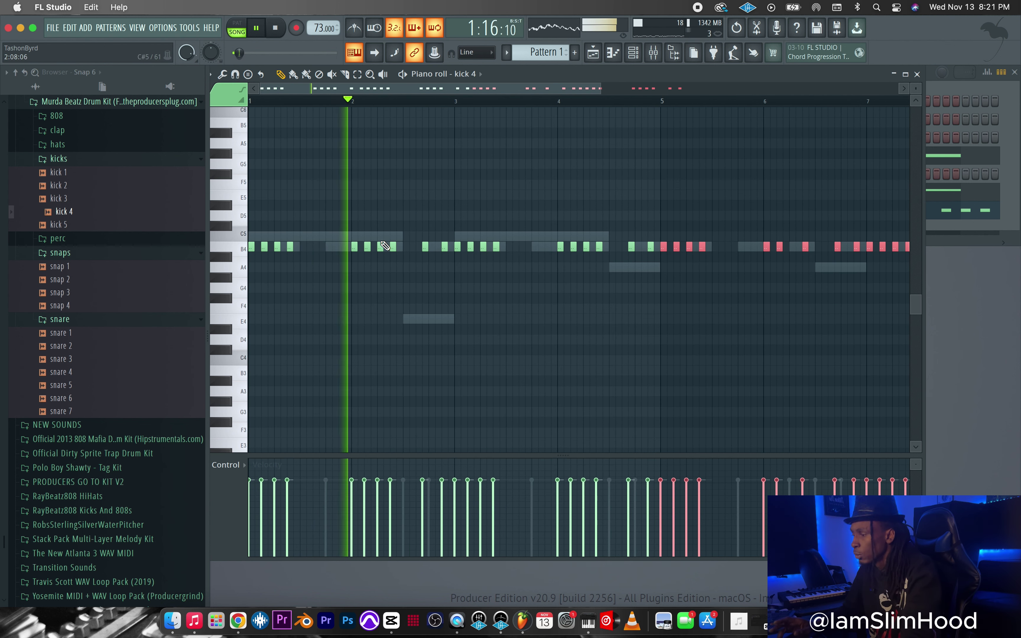
key(space)
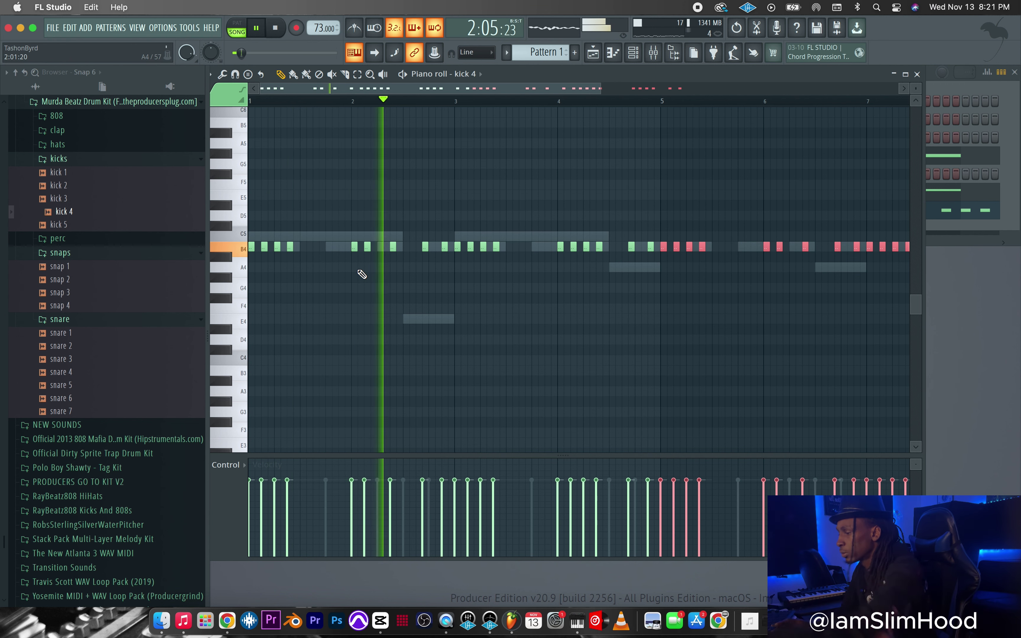
key(space)
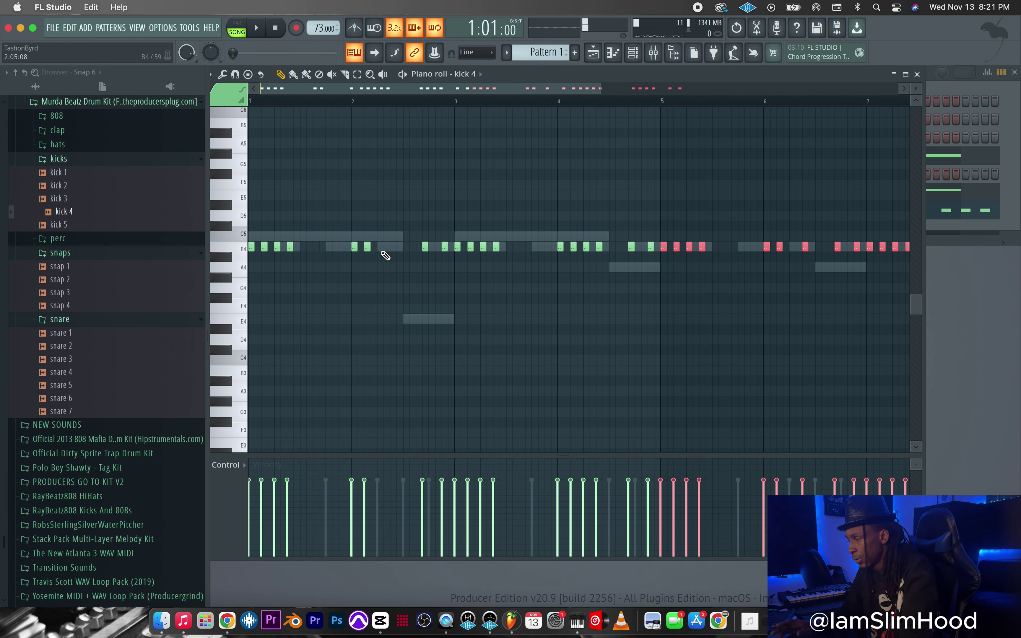
click(383, 250)
key(space)
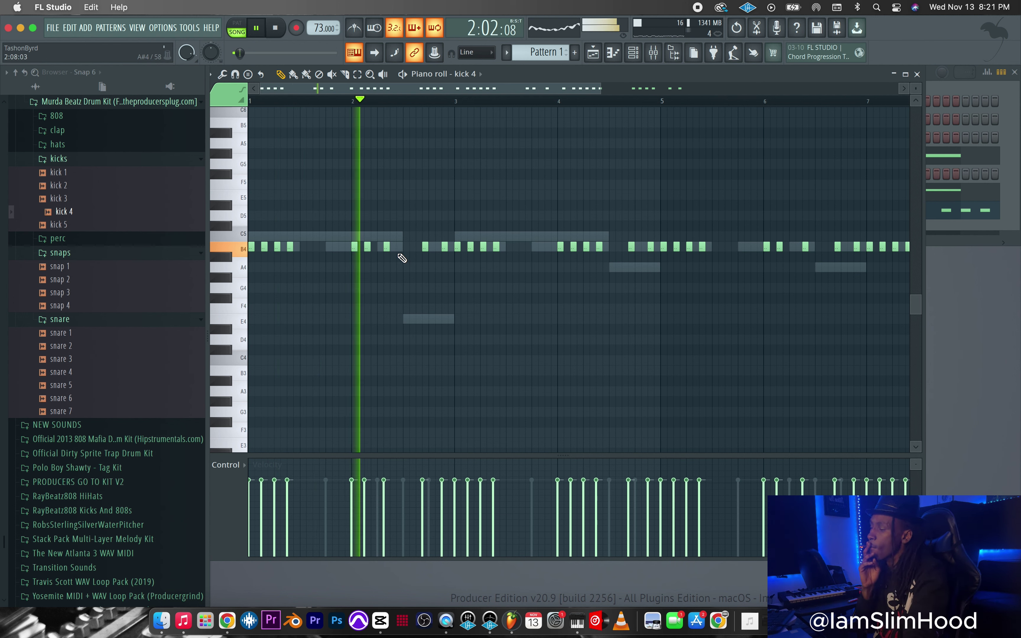
Step: Replace bar 2's second kick with one on step 4 and move the step 6 kick to step 7
right_click(367, 247)
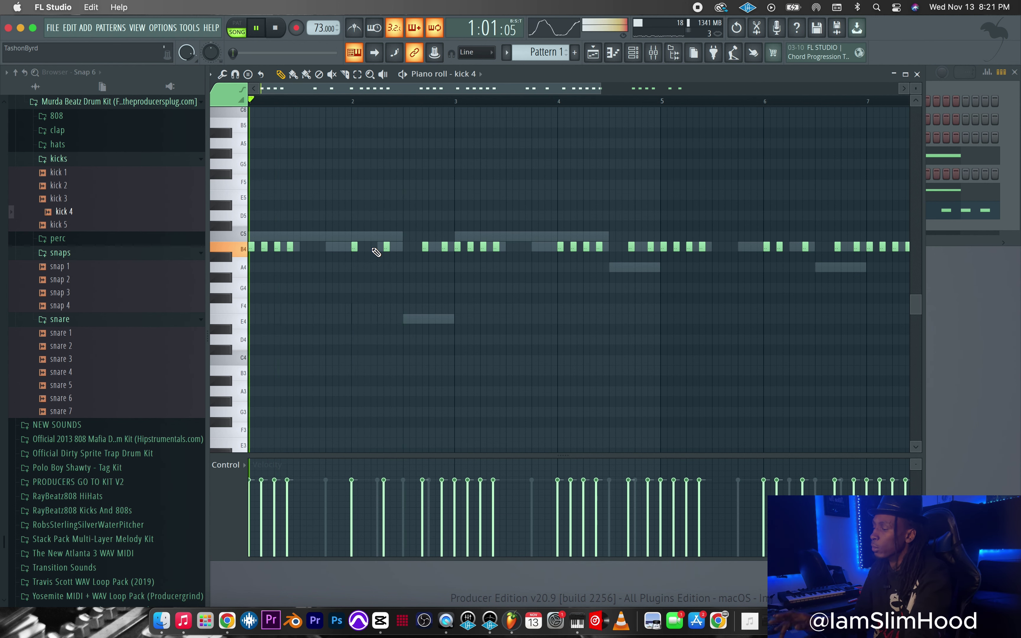
click(374, 248)
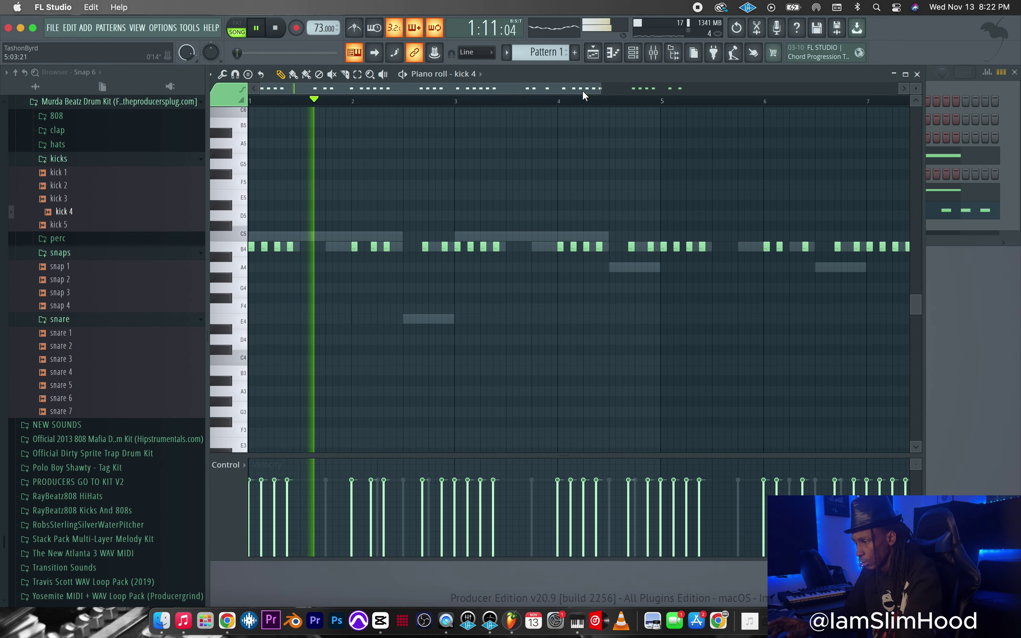
drag(601, 88, 569, 88)
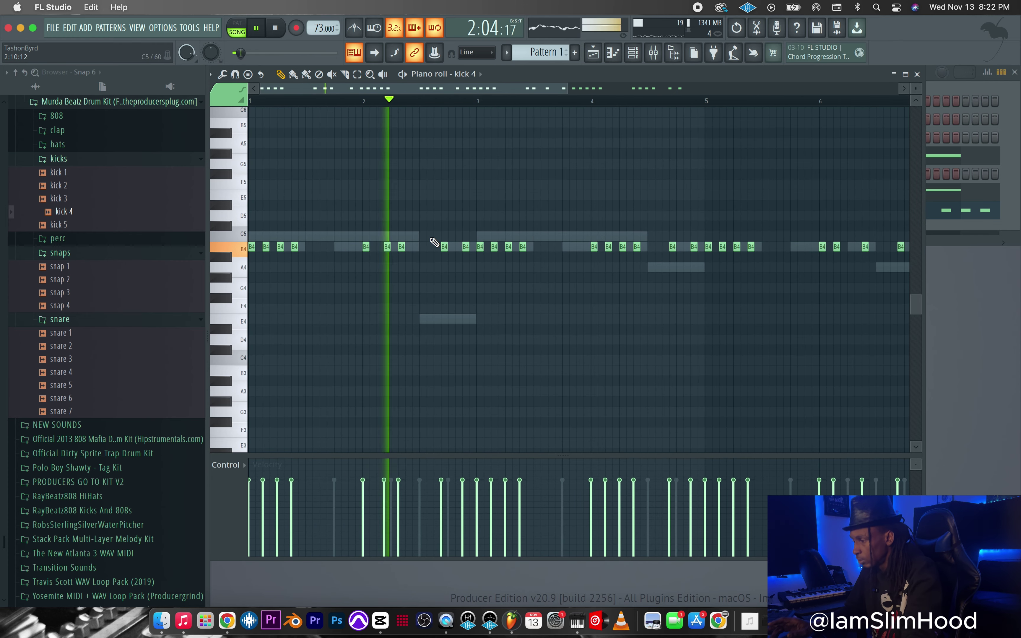
drag(402, 247, 408, 247)
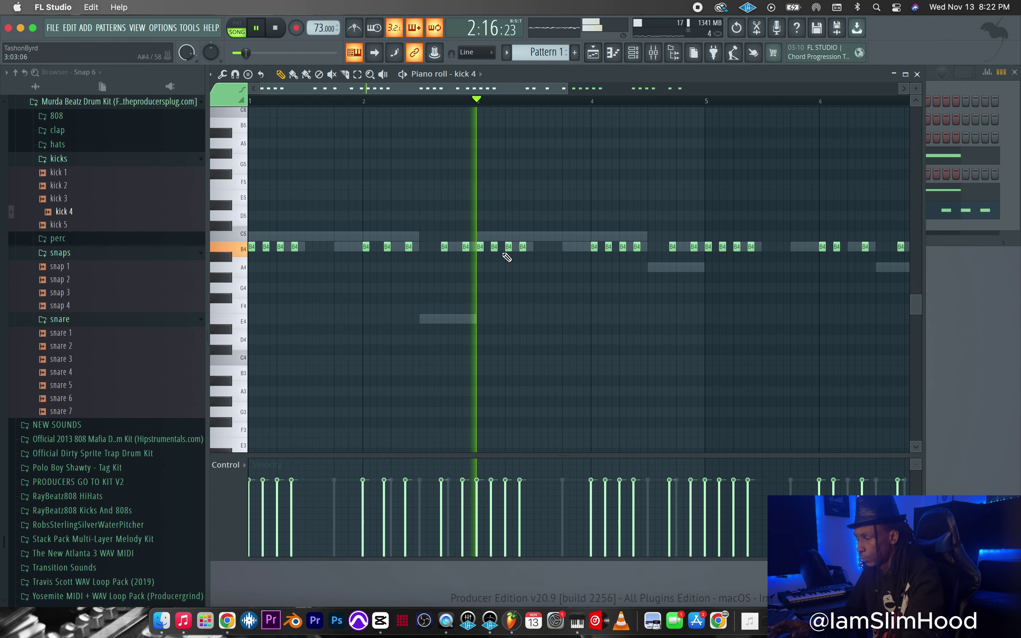
Step: Stop playback and delete all kick notes after bar 2
key(space)
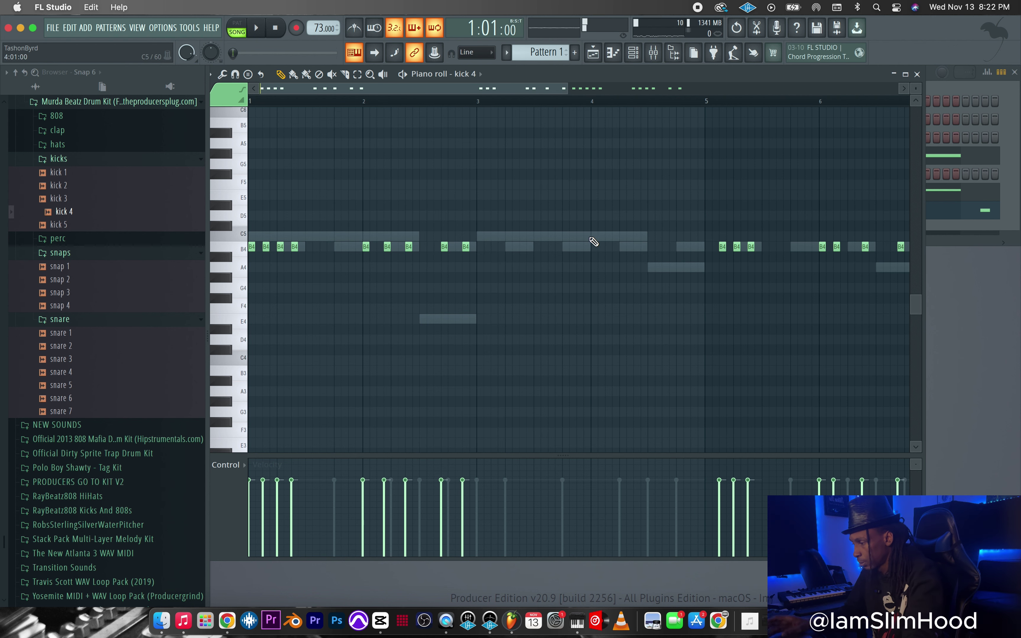
drag(567, 88, 801, 89)
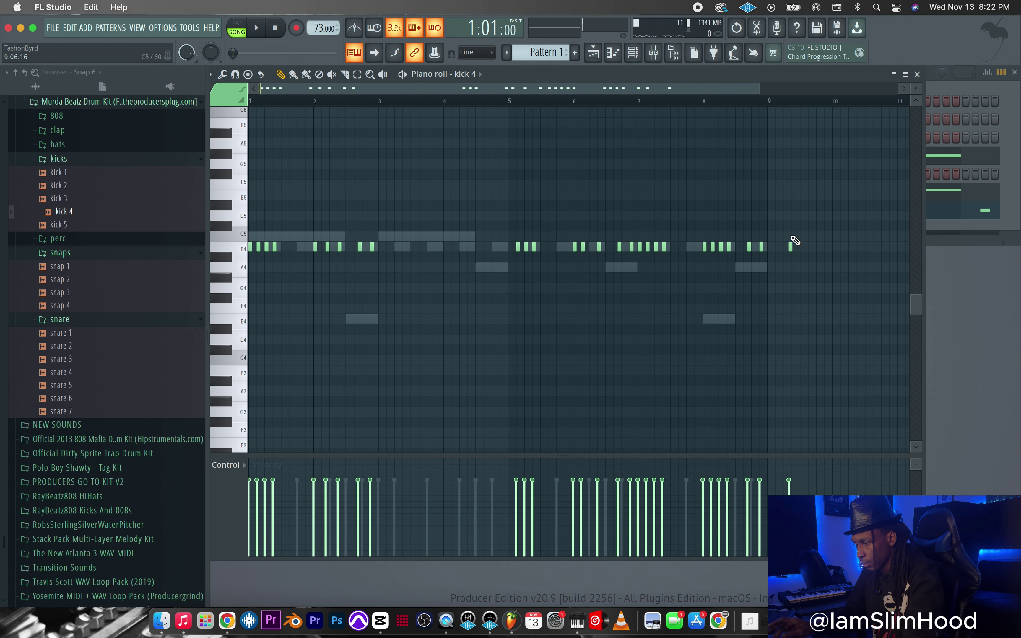
scroll(797, 237, up, 2)
drag(849, 248, 505, 331)
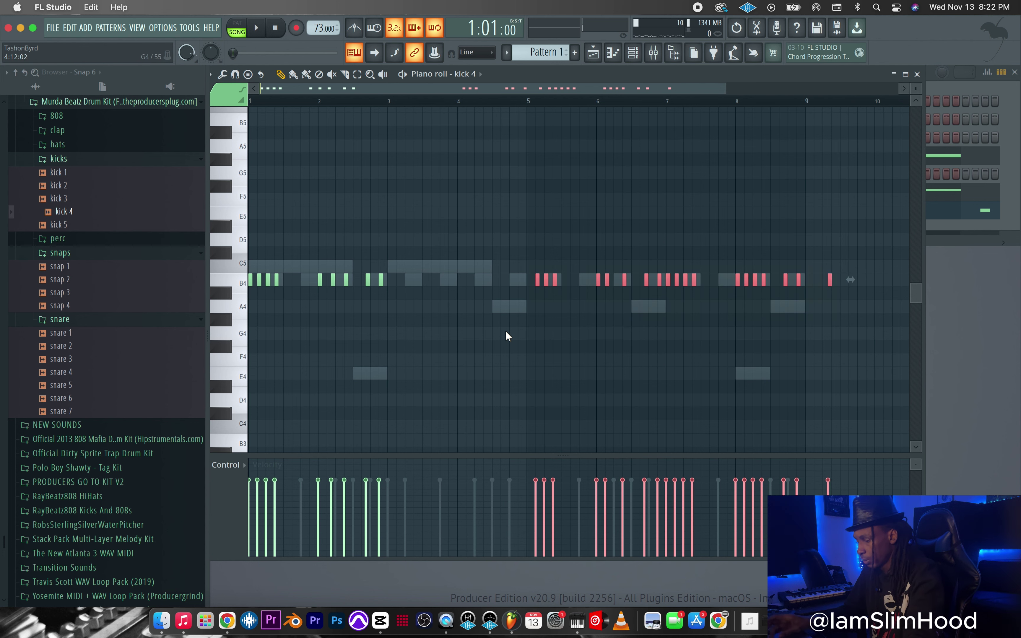
key(Delete)
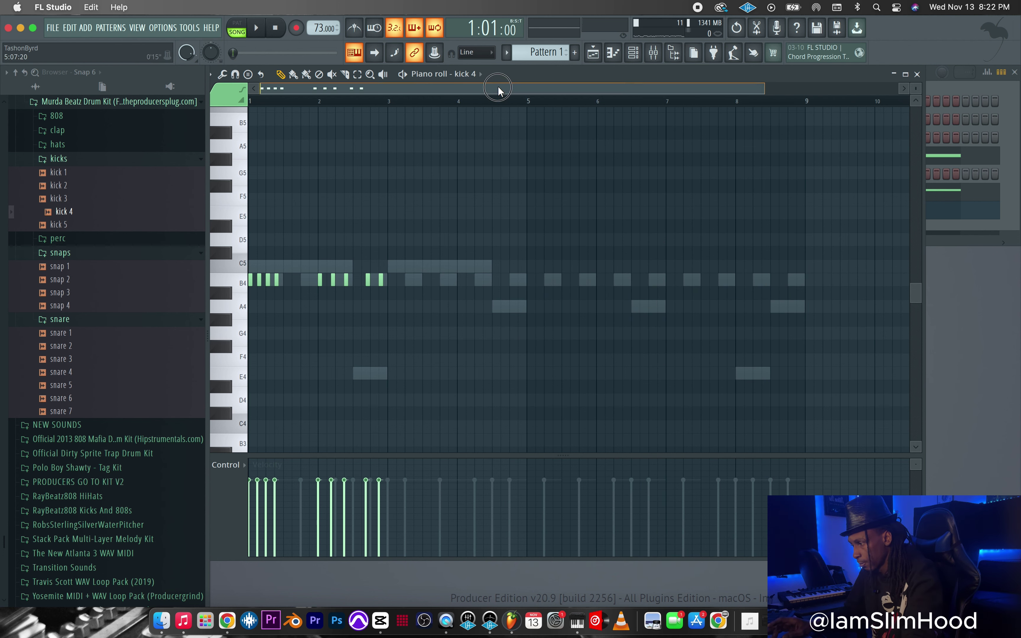
Step: Select the revised two-bar kick rhythm and repeat it through bars 3 to 8
drag(444, 270, 151, 301)
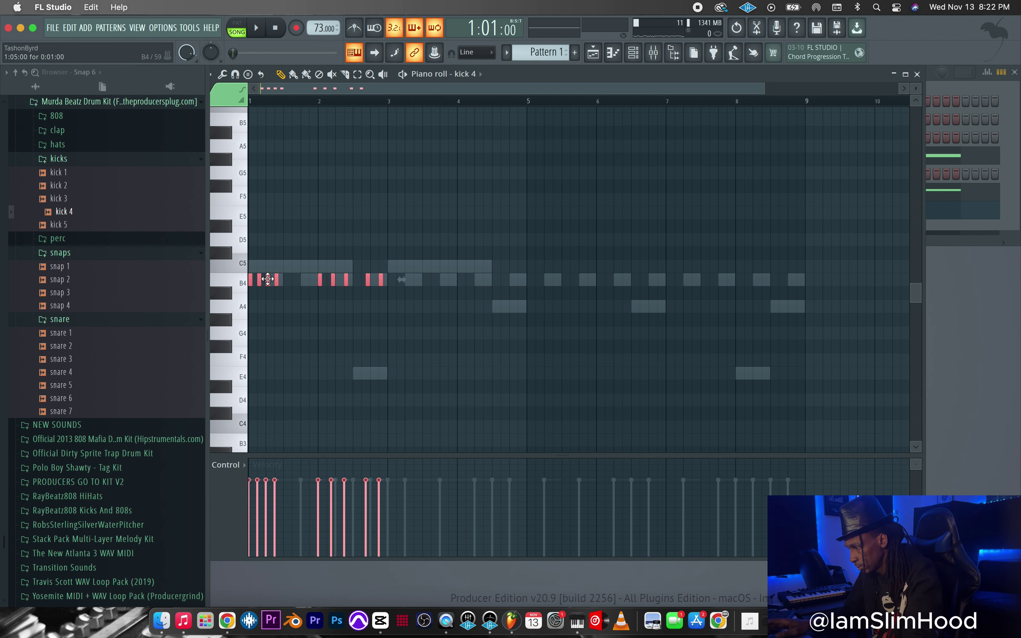
drag(291, 279, 683, 279)
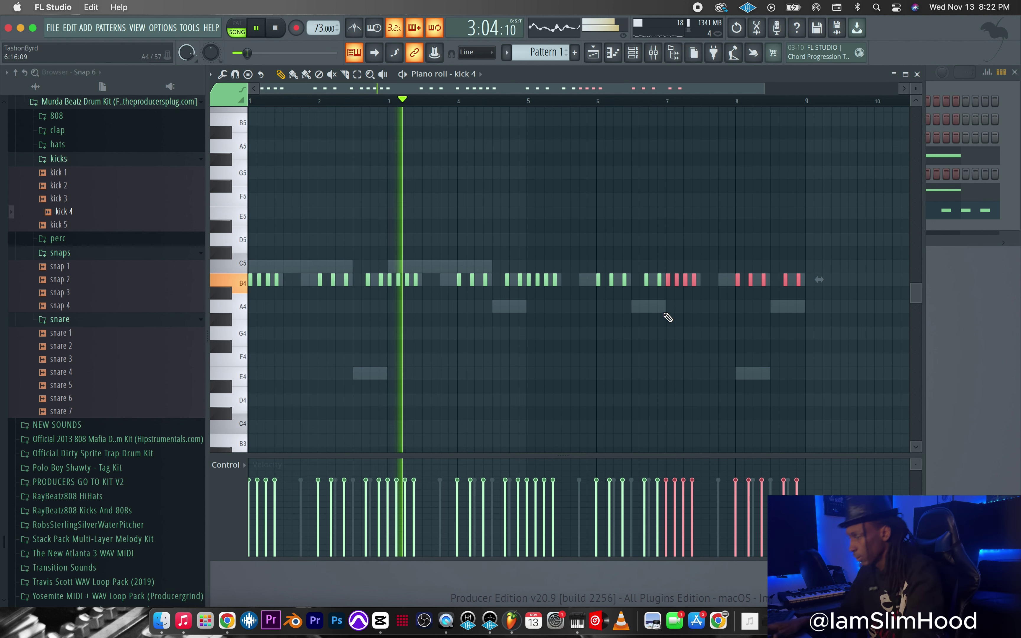
Step: Close the kick piano roll and replace the 808 HiHat sample with hat 5 from the Murda Beatz kit's hats folder
click(917, 74)
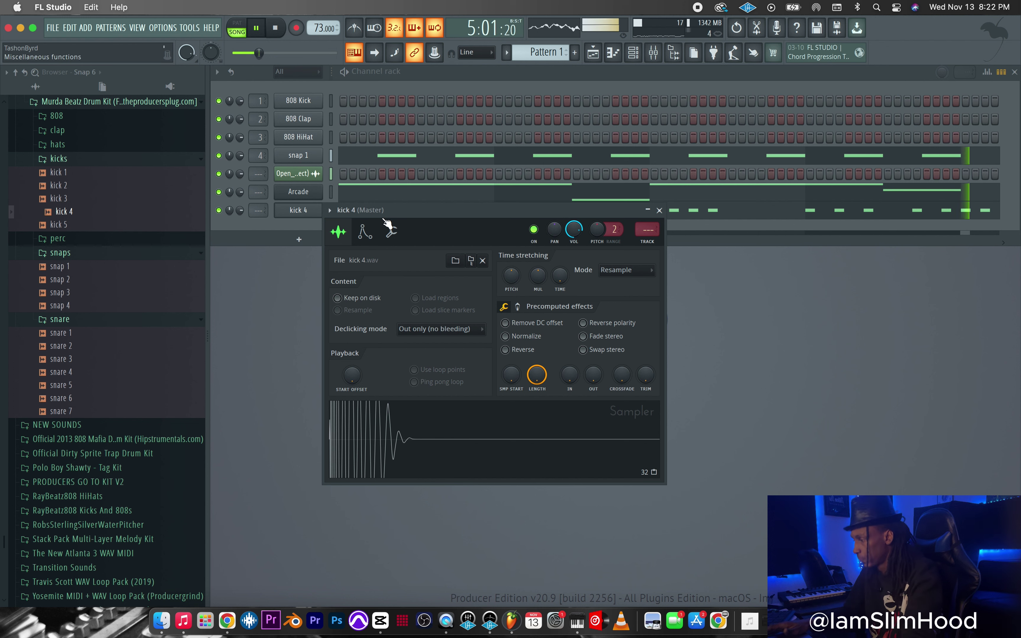
click(64, 319)
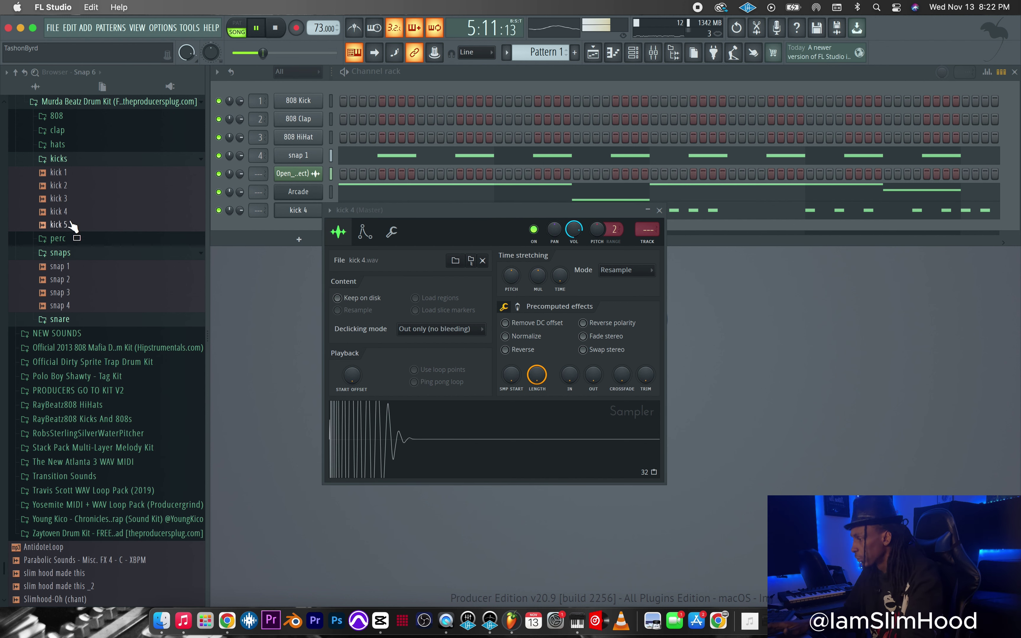
click(61, 253)
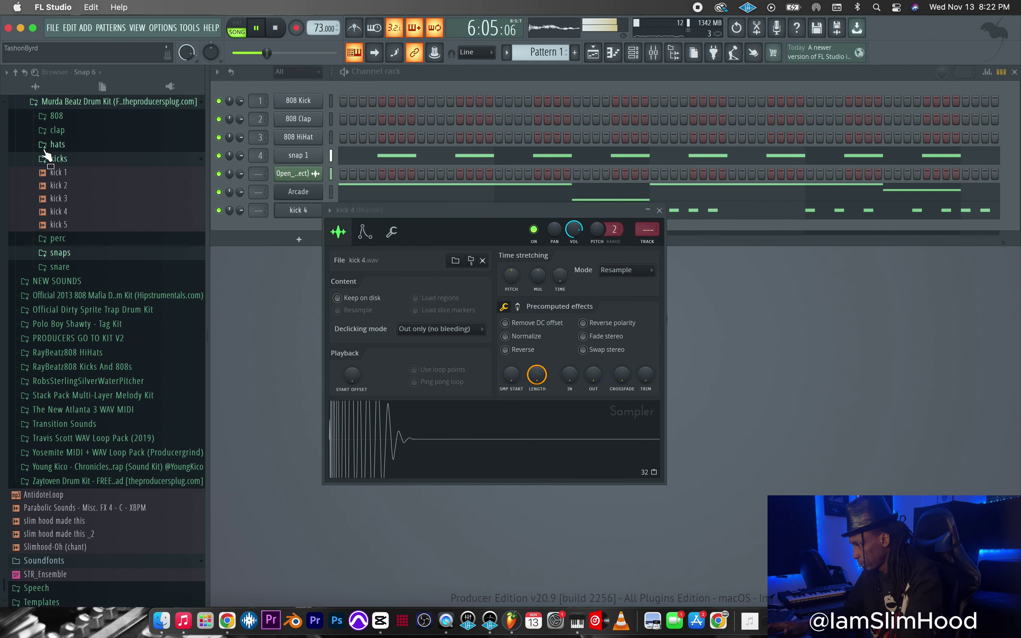
click(58, 145)
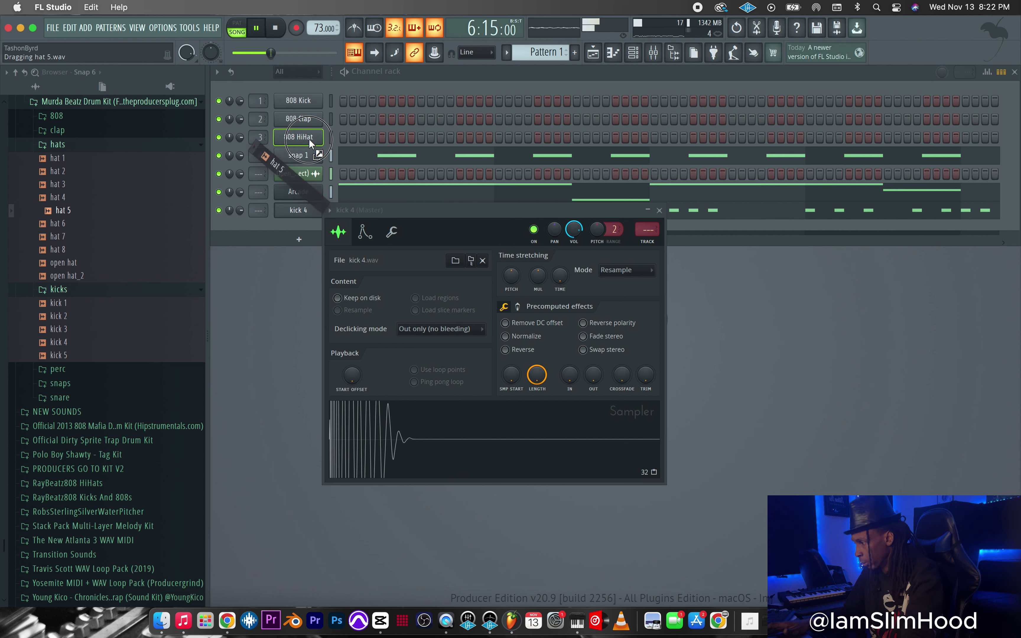
drag(309, 140, 312, 137)
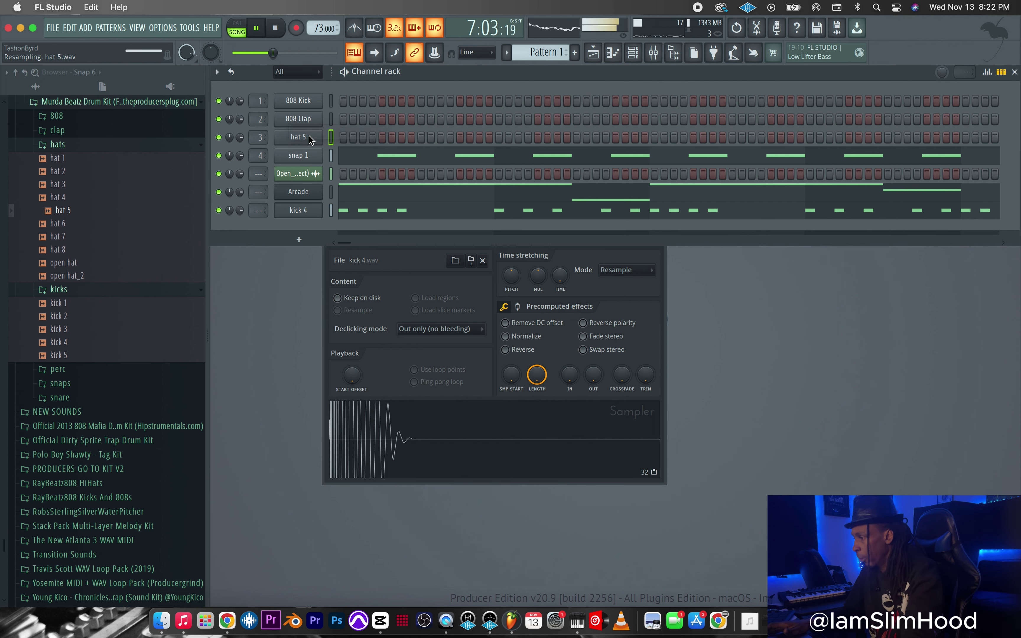
Step: Browse the NEW SOUNDS kit folders for hi-hat material
click(58, 145)
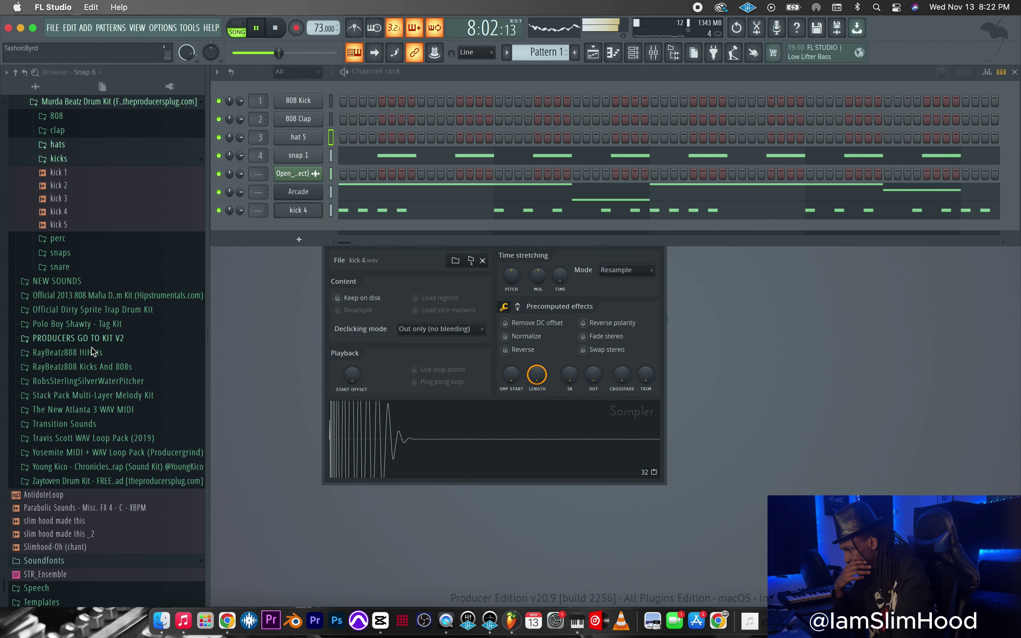
scroll(100, 382, down, 1)
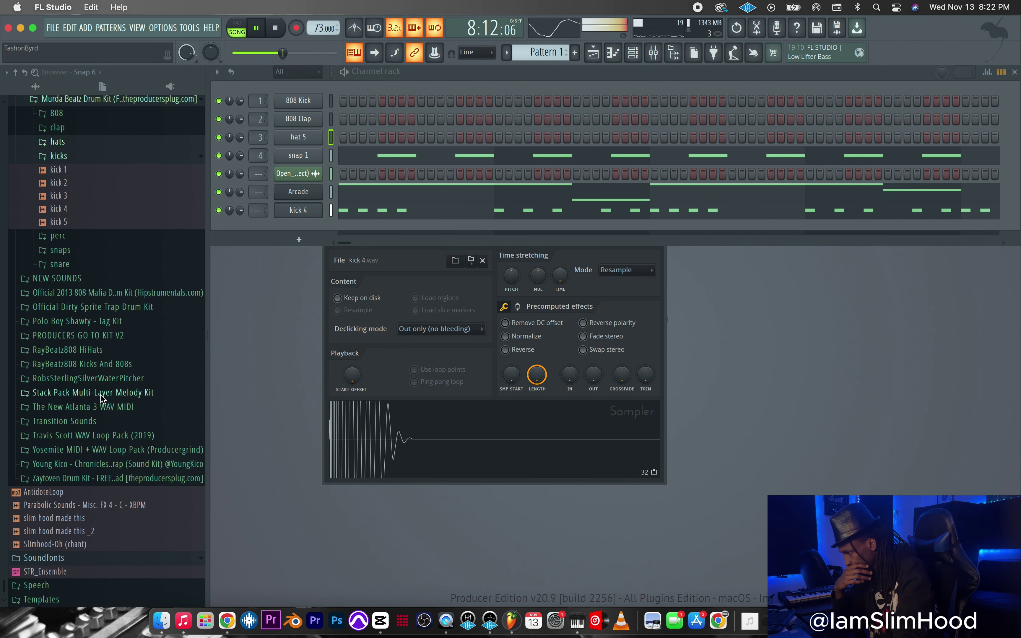
click(84, 280)
scroll(108, 418, down, 4)
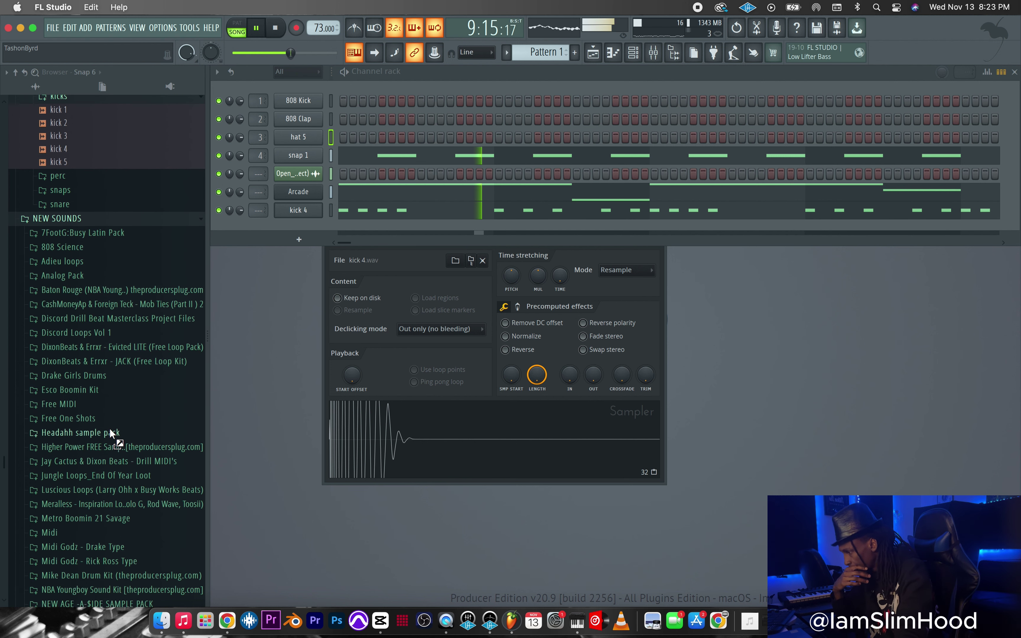
scroll(111, 428, down, 8)
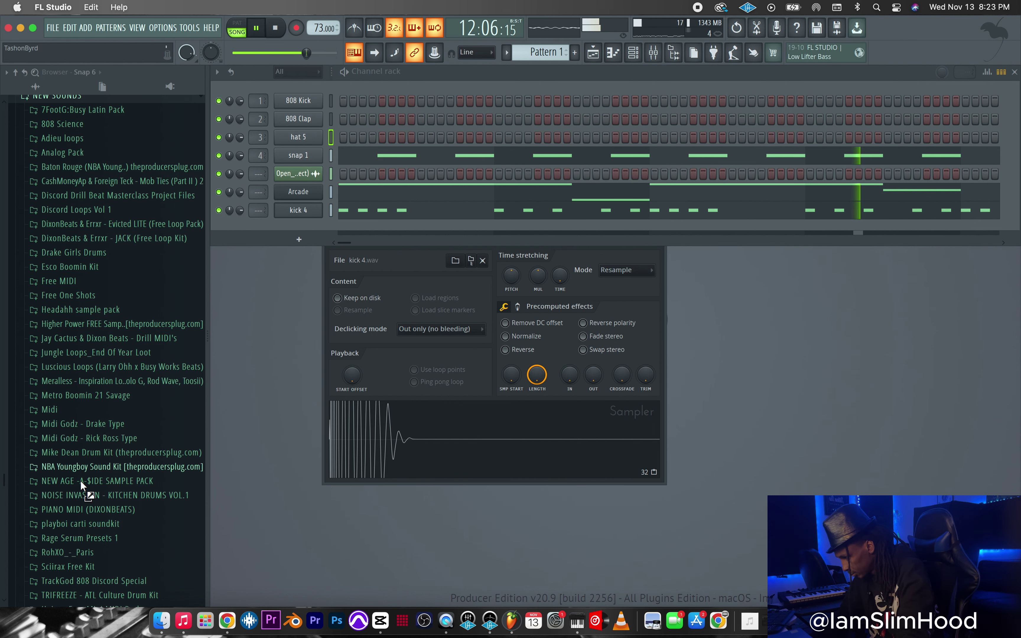
scroll(79, 468, down, 5)
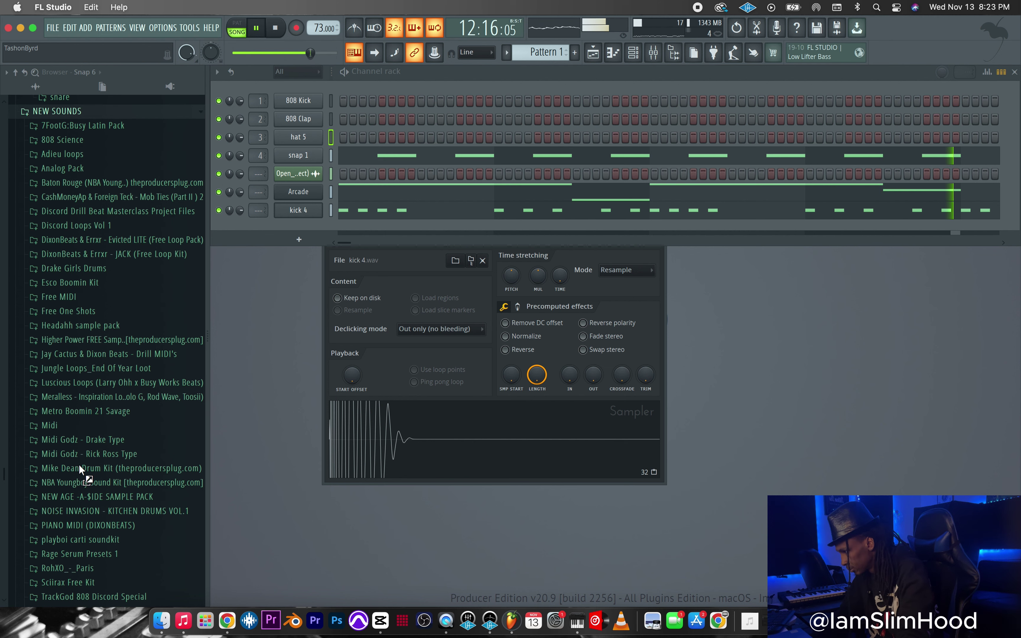
scroll(80, 467, up, 10)
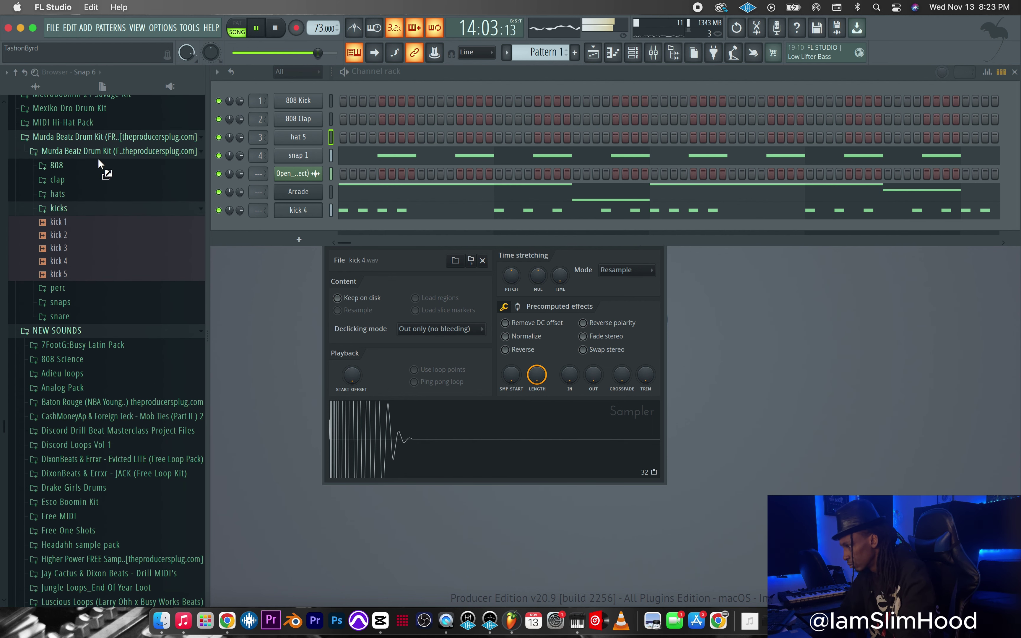
Step: Load the mercy 140 bpm pattern from the MIDI Hi-Hat Pack folder onto the hat 5 channel
click(86, 152)
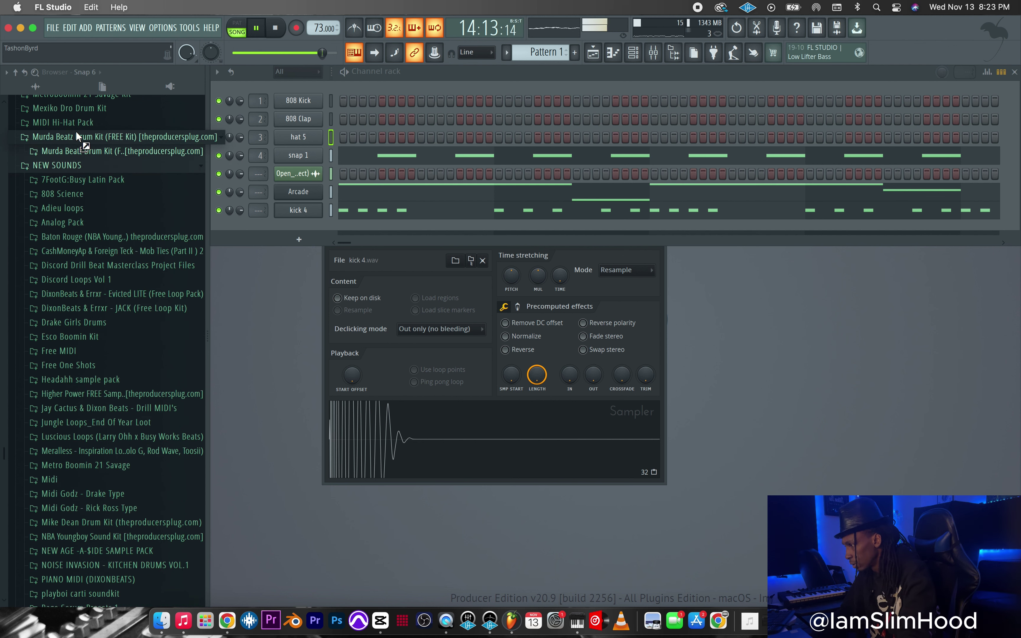
click(58, 166)
click(47, 237)
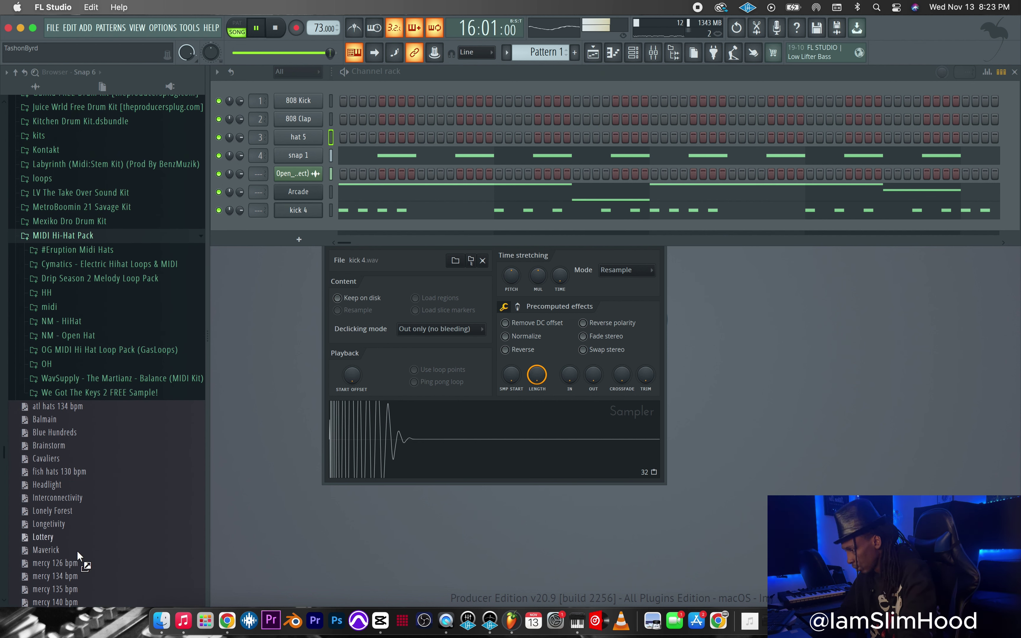
scroll(86, 576, down, 3)
drag(72, 550, 336, 218)
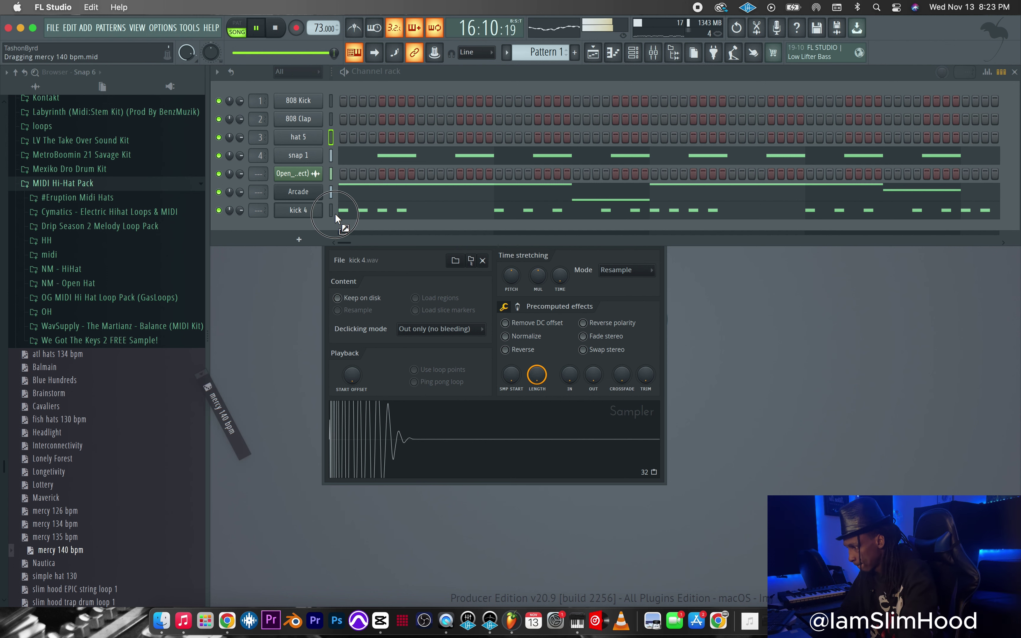
drag(305, 131, 303, 137)
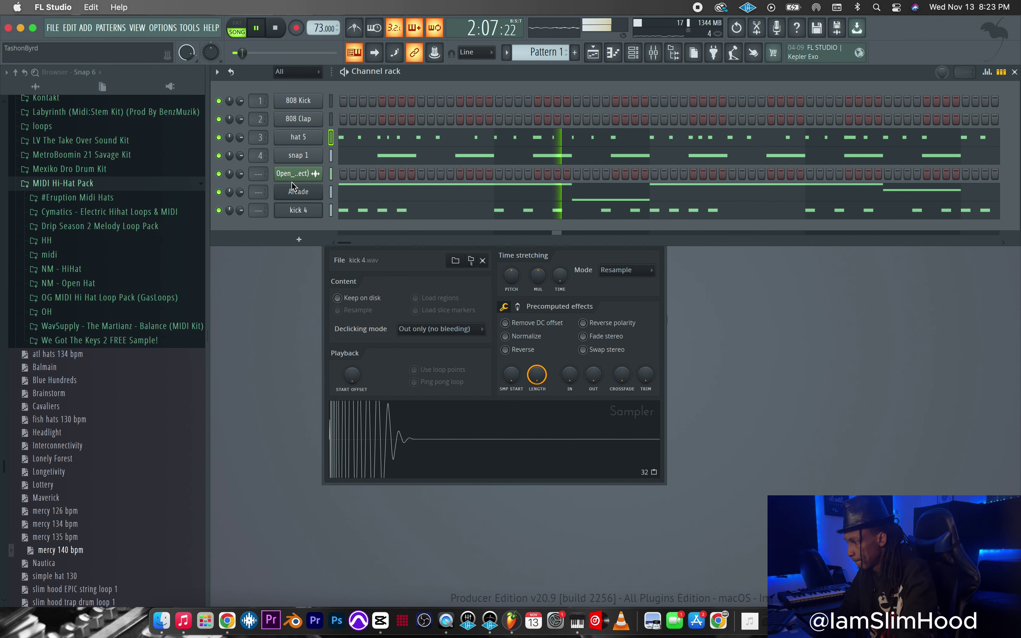
right_click(298, 136)
click(342, 141)
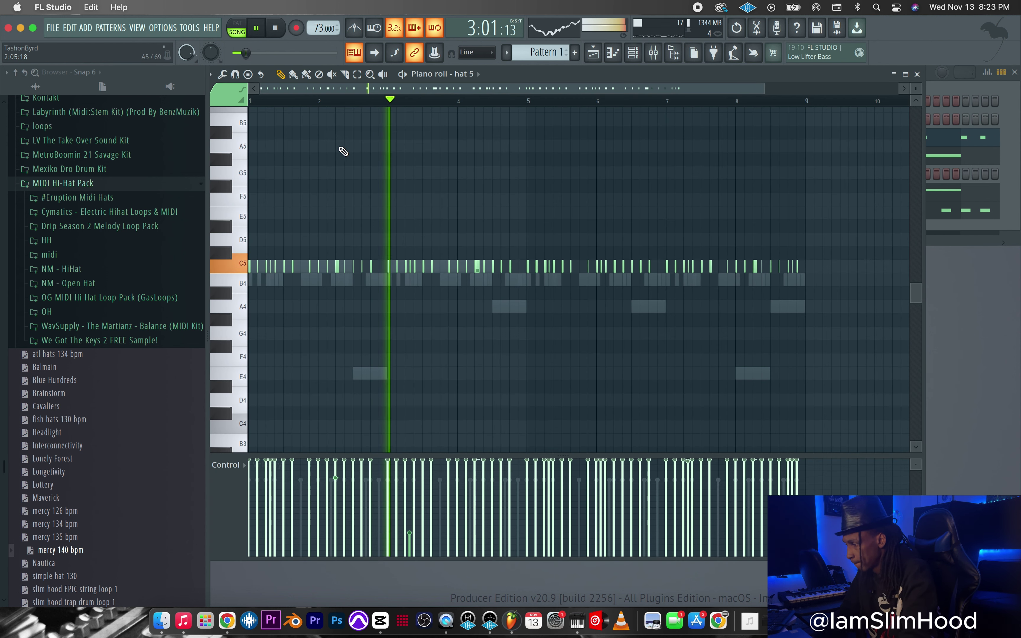
click(917, 74)
Step: Select all hat 5 notes in the piano roll and randomize their velocity levels with Bipolar enabled
right_click(299, 136)
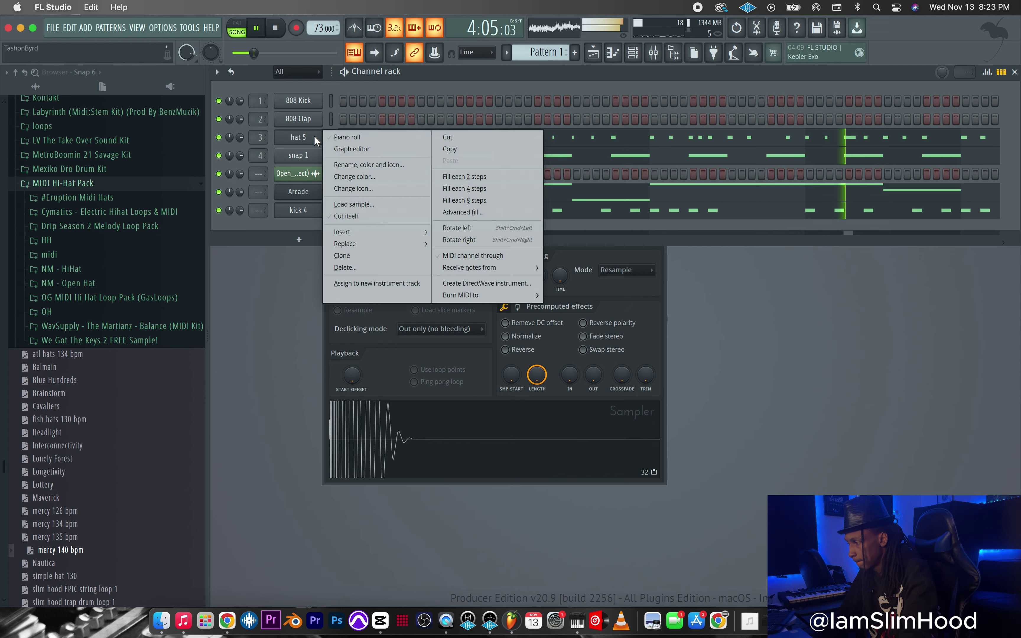
click(337, 141)
key(super+a)
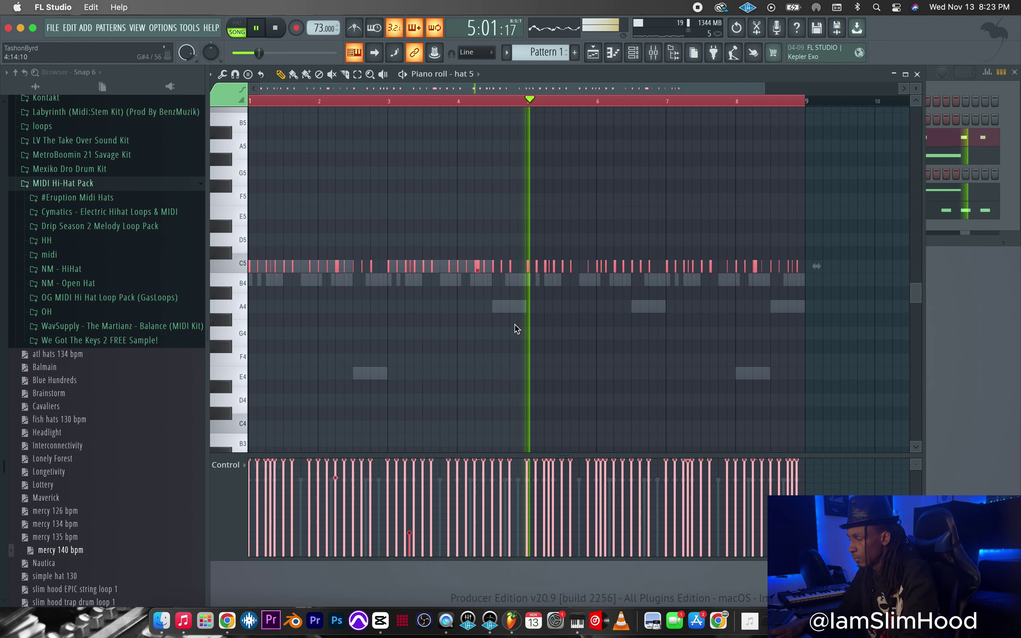
key(super+shift+m)
click(654, 327)
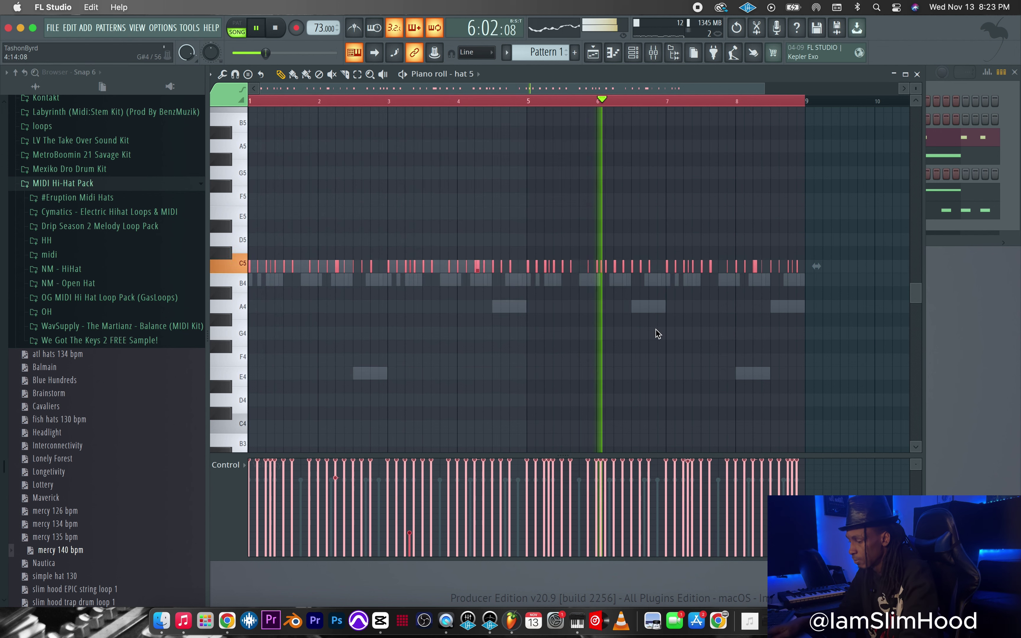
key(alt+r)
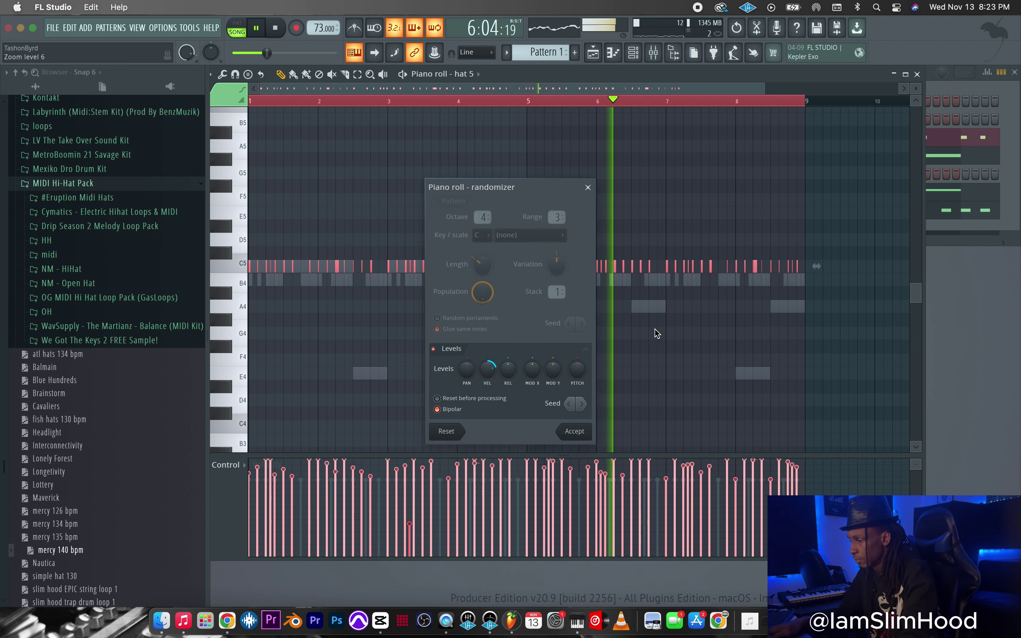
click(574, 432)
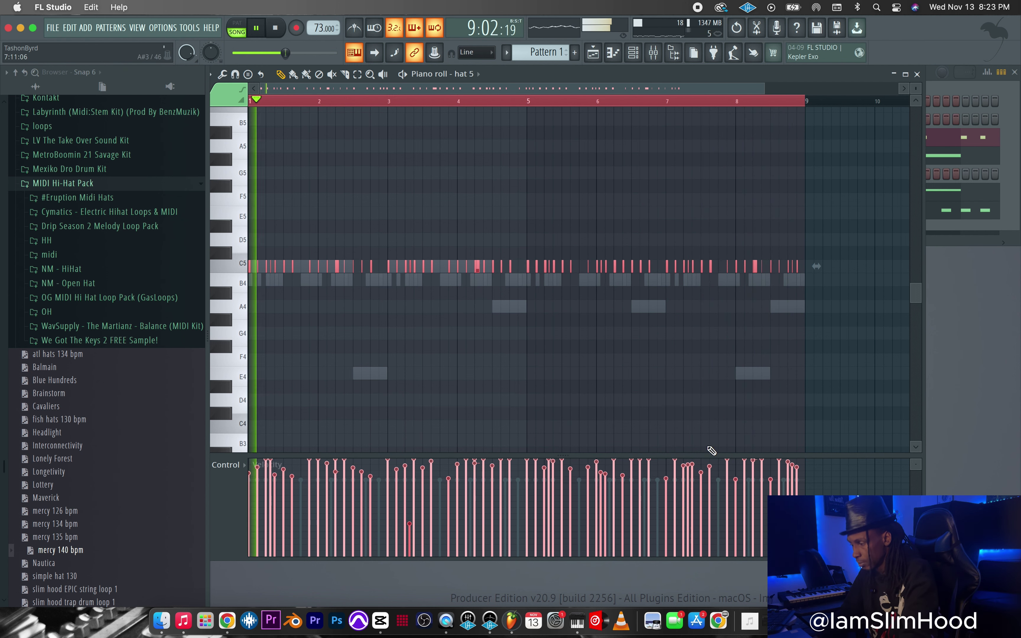
click(919, 74)
Step: Mute the Arcade channel, look through the MIDI Hi-Hat Pack subfolders and collapse the pack
click(58, 343)
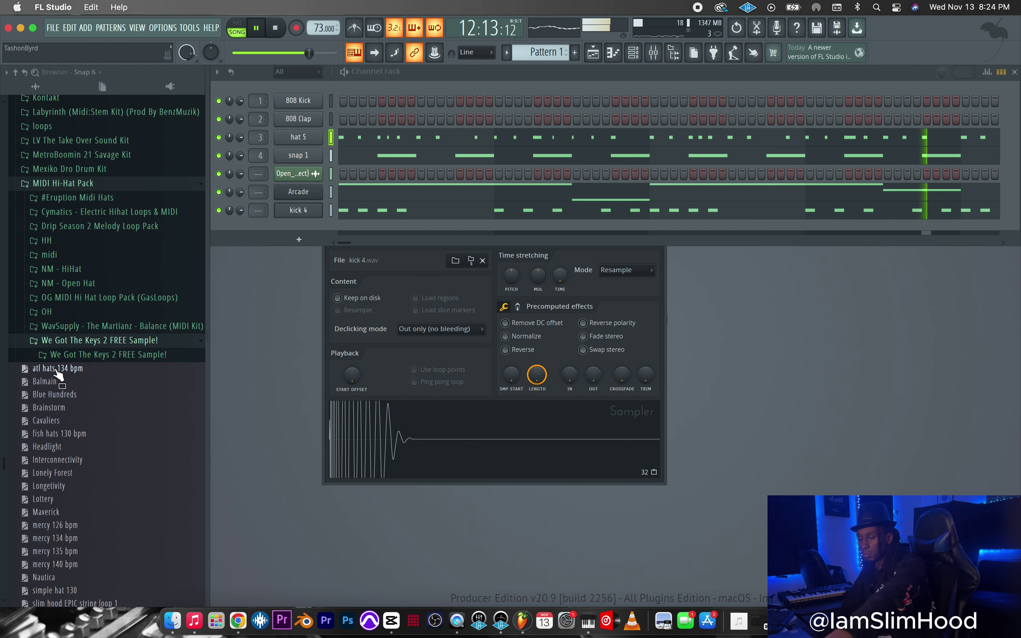
drag(59, 374, 67, 354)
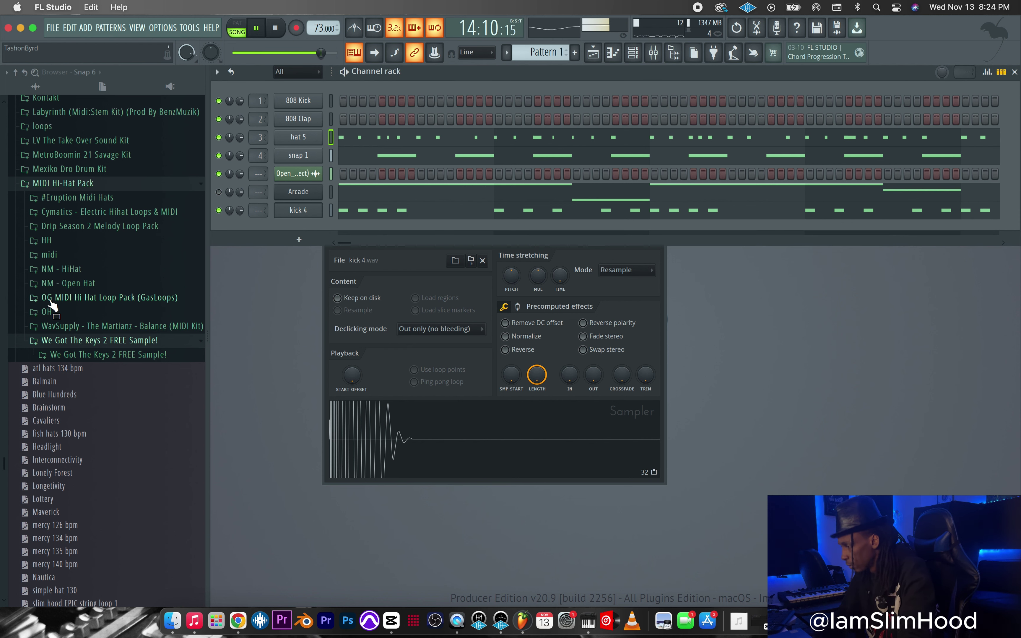
mouse_move(51, 304)
mouse_down()
mouse_move(59, 332)
mouse_move(59, 314)
mouse_up()
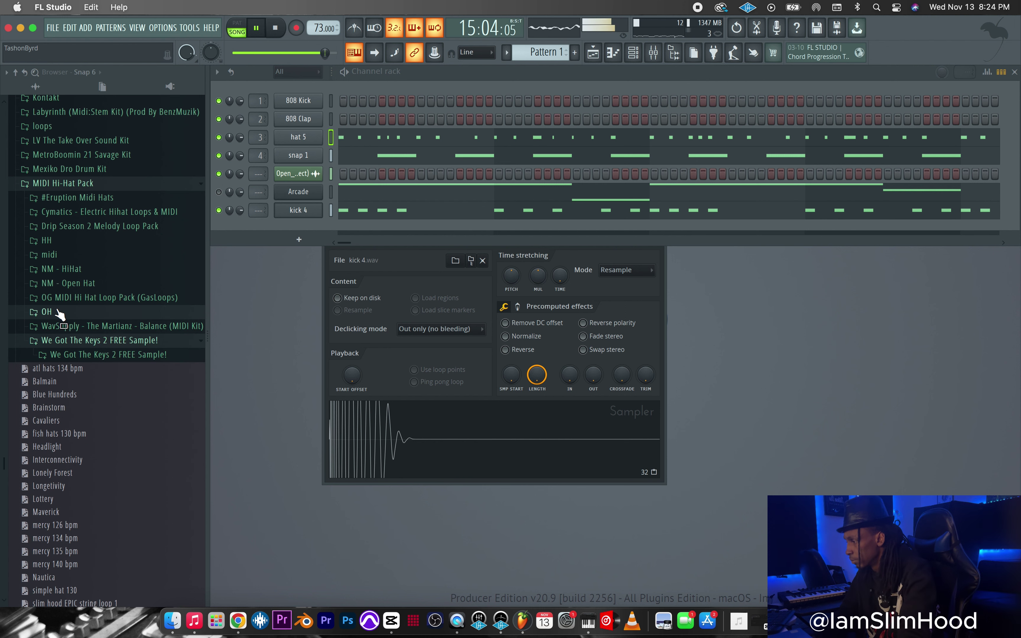
drag(59, 196, 62, 239)
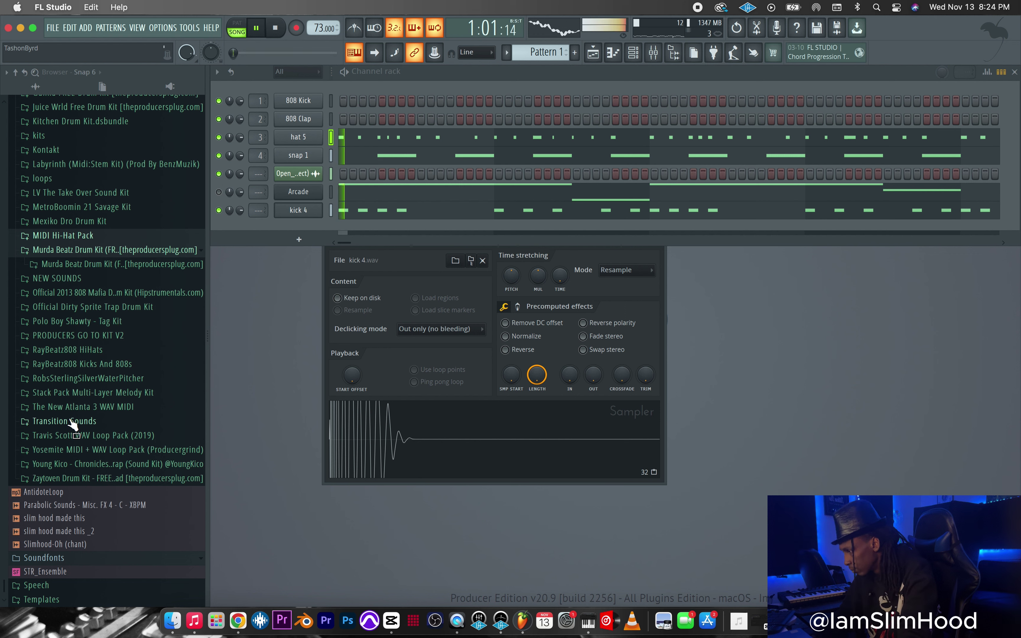
Step: Open the Open Hats folder of the CashMoneyAp & Foreign Teck - Mob Ties (Part II) 2 kit inside NEW SOUNDS
drag(72, 424, 60, 284)
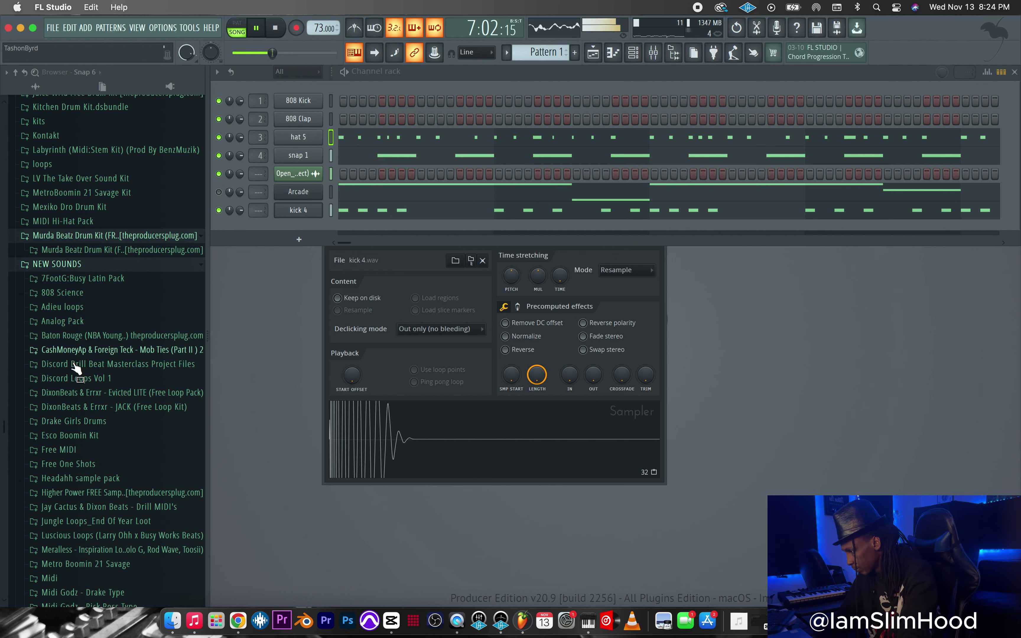
scroll(78, 465, down, 3)
drag(78, 464, 89, 428)
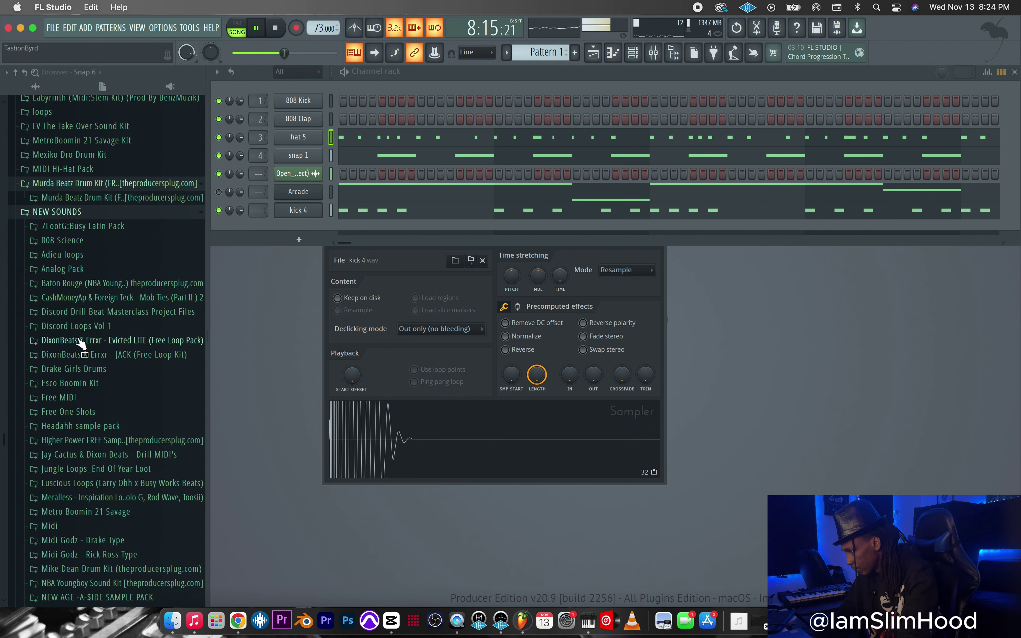
drag(80, 343, 90, 535)
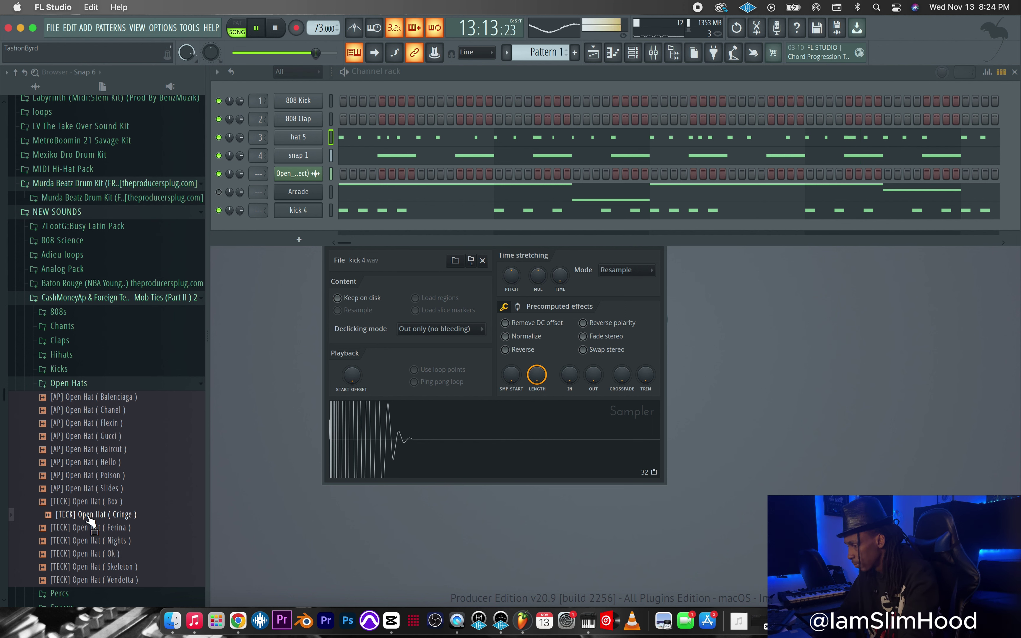
Step: Audition the TECK open hats Ferina, Nights, Ok and Skeleton, and add Skeleton as a new channel below kick 4
click(94, 529)
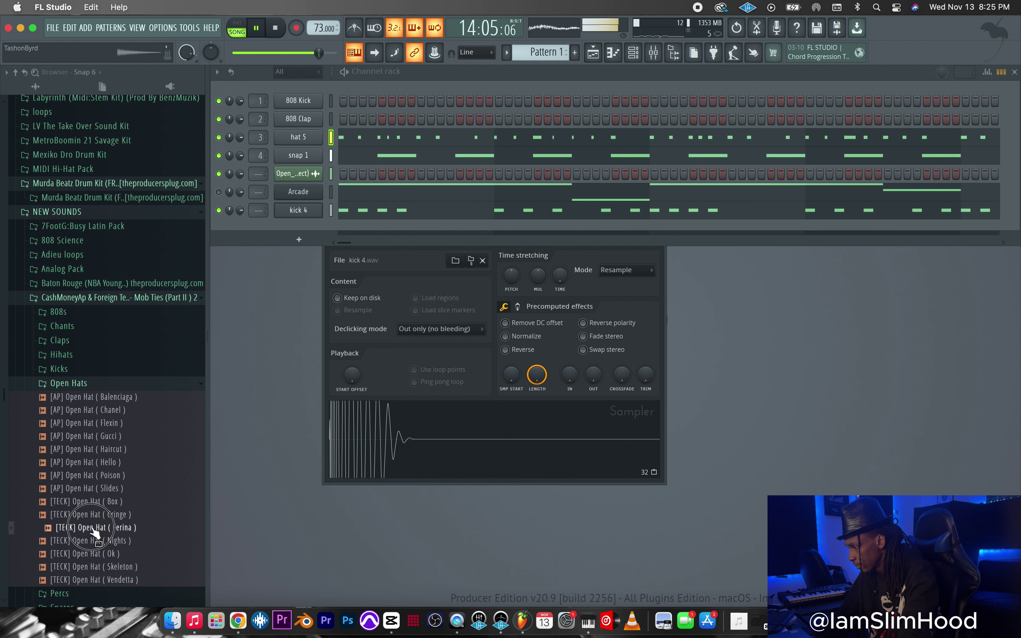
click(95, 541)
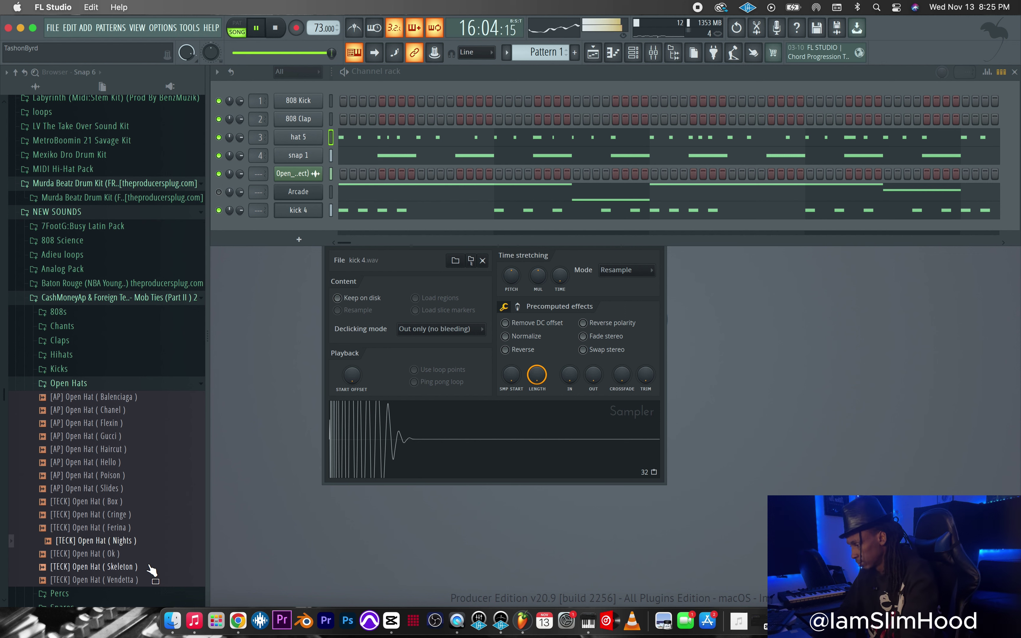
click(138, 554)
click(126, 567)
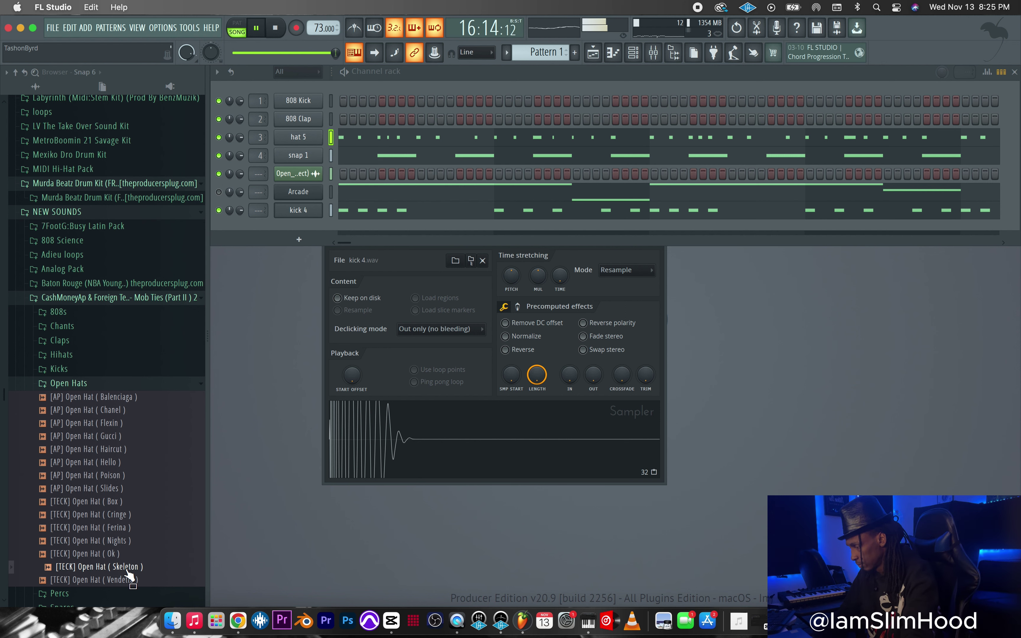
drag(127, 571, 288, 219)
Step: Show the [TECK] Open Hat ( Skeleton ) channel in the piano roll and restart playback from the beginning
right_click(289, 215)
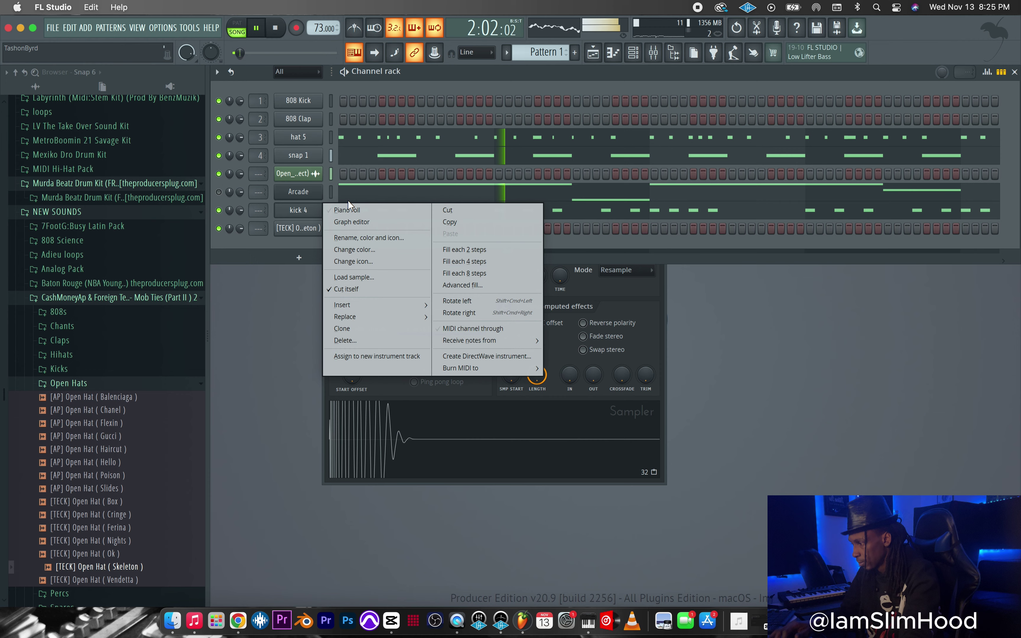
click(346, 210)
key(space)
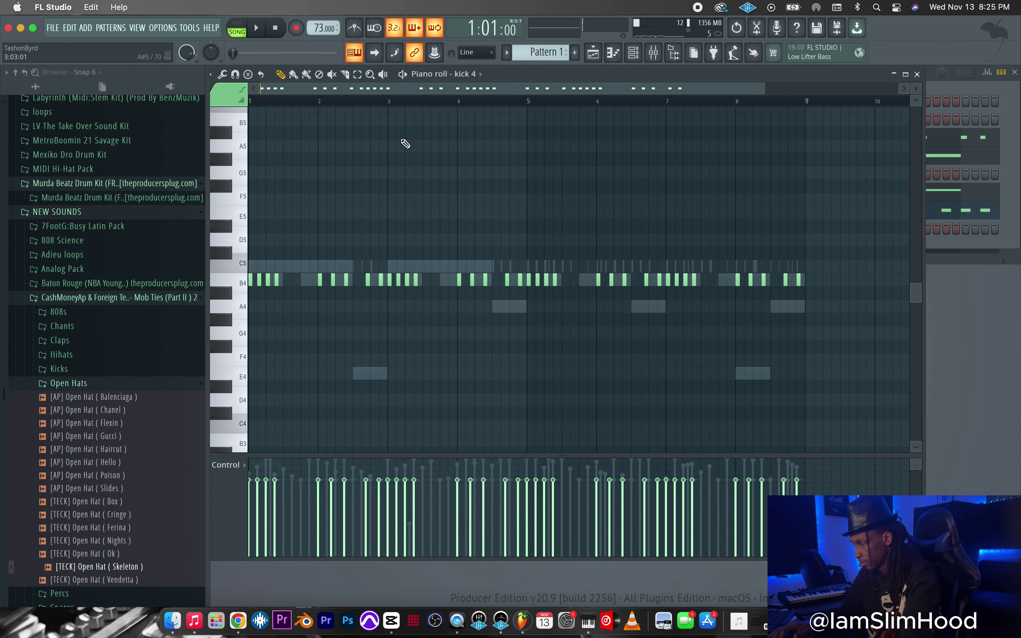
click(455, 75)
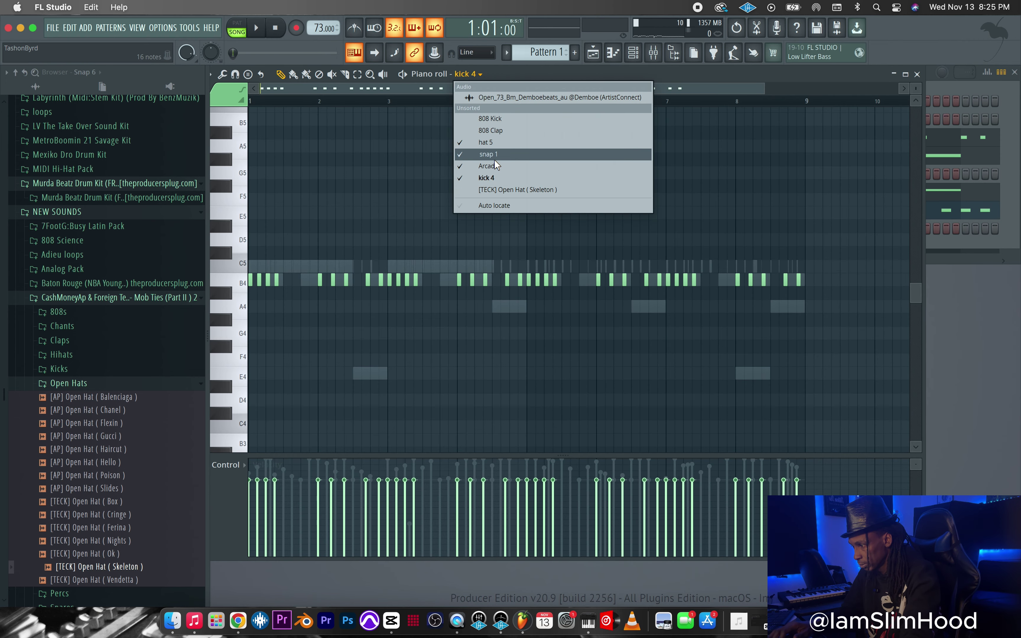
click(484, 192)
key(space)
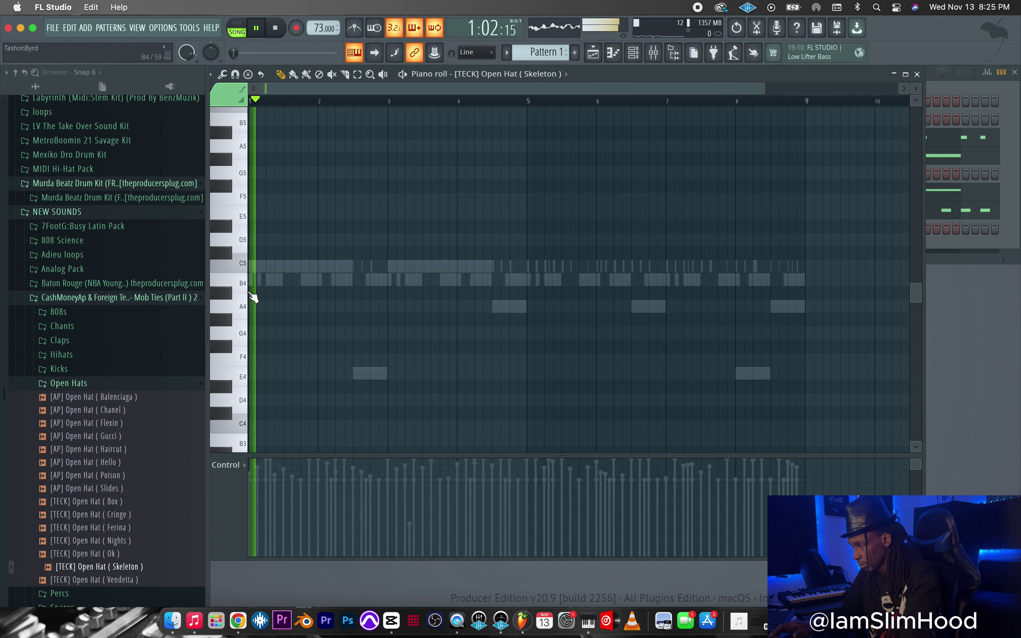
Step: Draw five short open hat notes on C5 across bars 1 and 2 at 1:03, 1:11, 2:03, 2:11 and 2:15 during playback
key(space)
key(space)
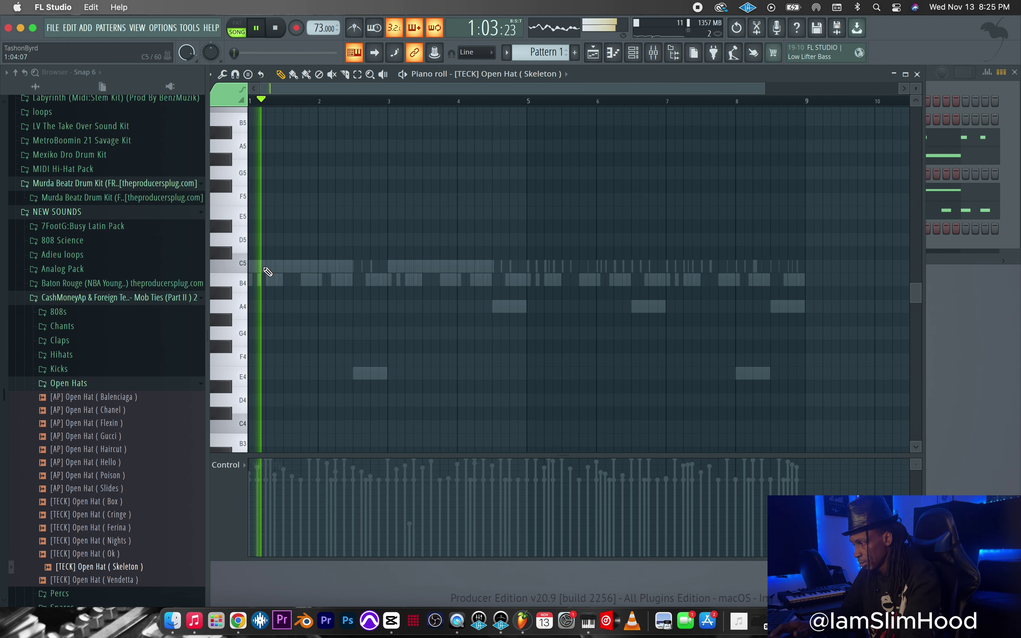
key(space)
key(space)
click(259, 266)
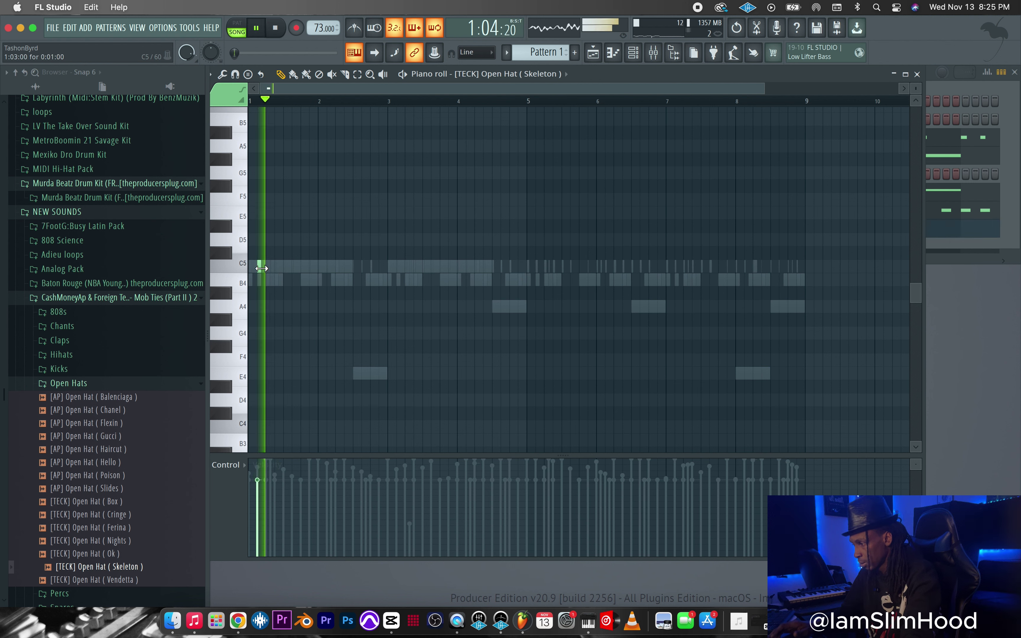
click(292, 267)
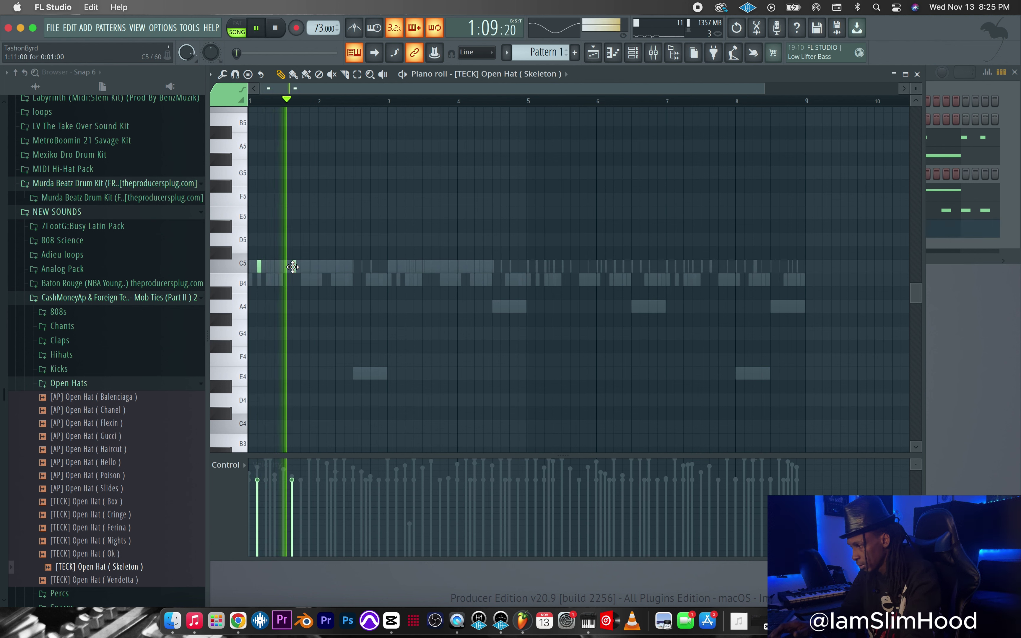
click(328, 266)
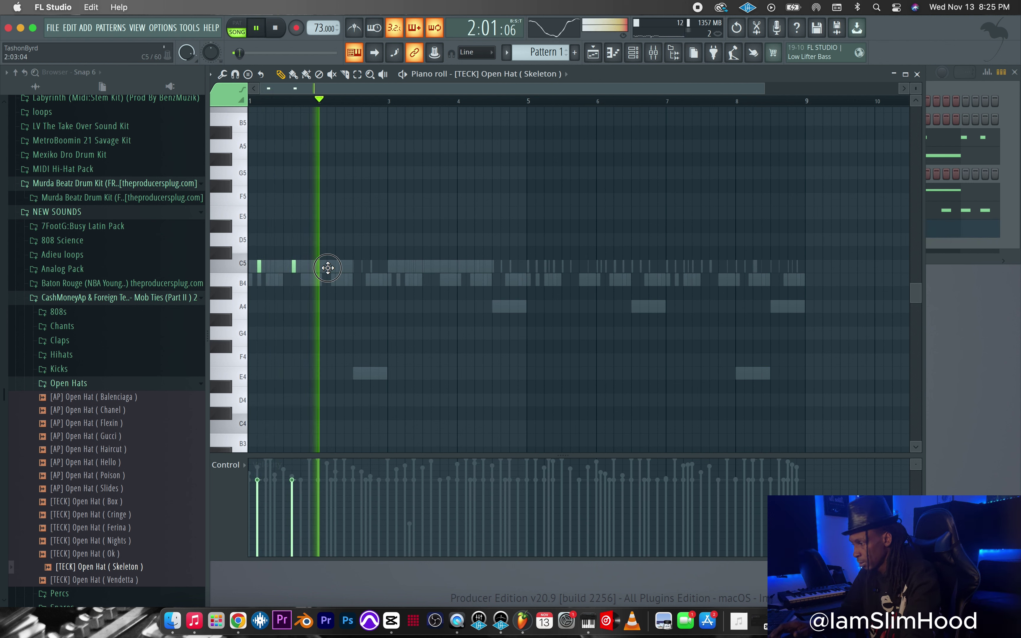
click(363, 266)
click(381, 267)
key(space)
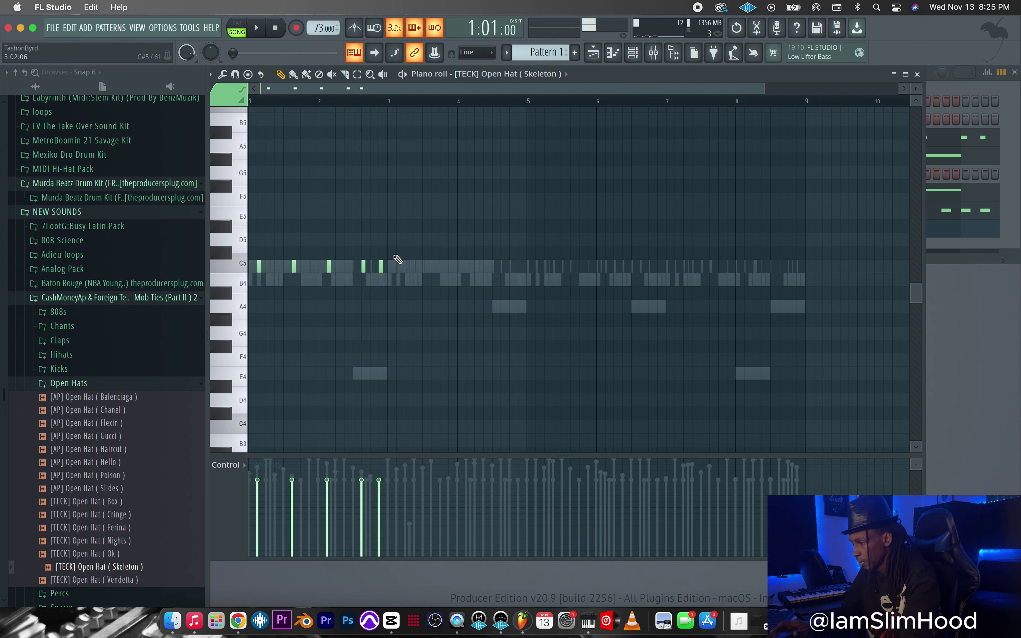
Step: Duplicate the two-bar open hat pattern on C5 until it fills bars 1 through 8
drag(303, 303, 289, 308)
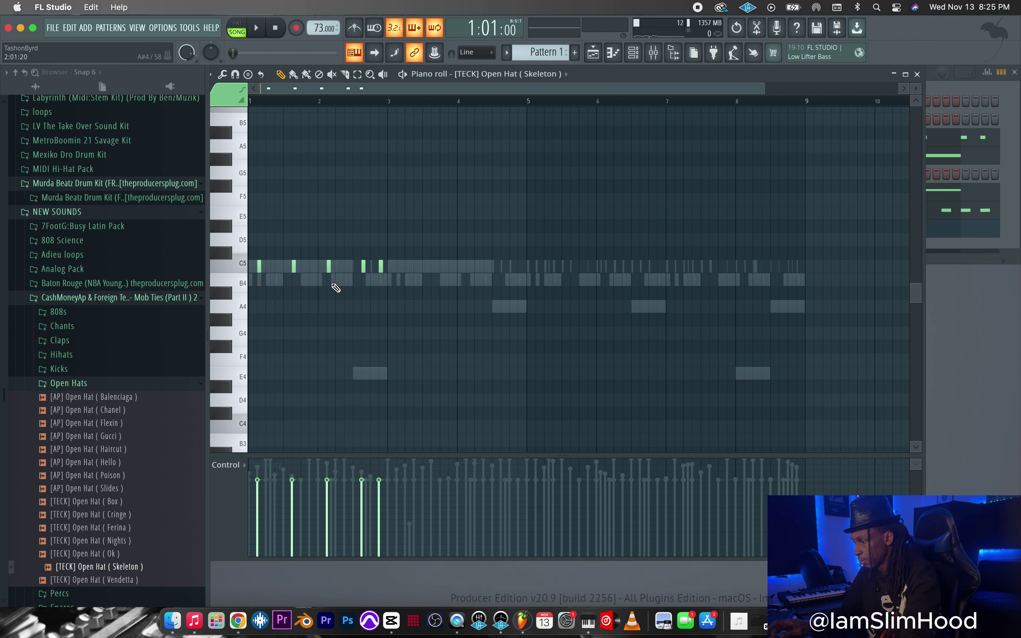
drag(420, 235, 332, 317)
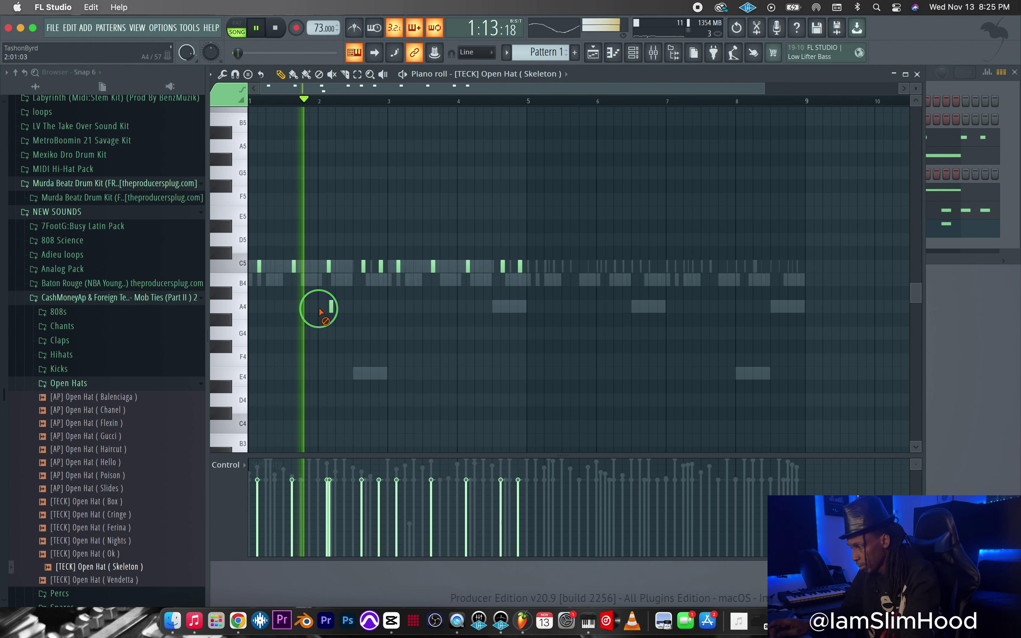
drag(541, 235, 253, 321)
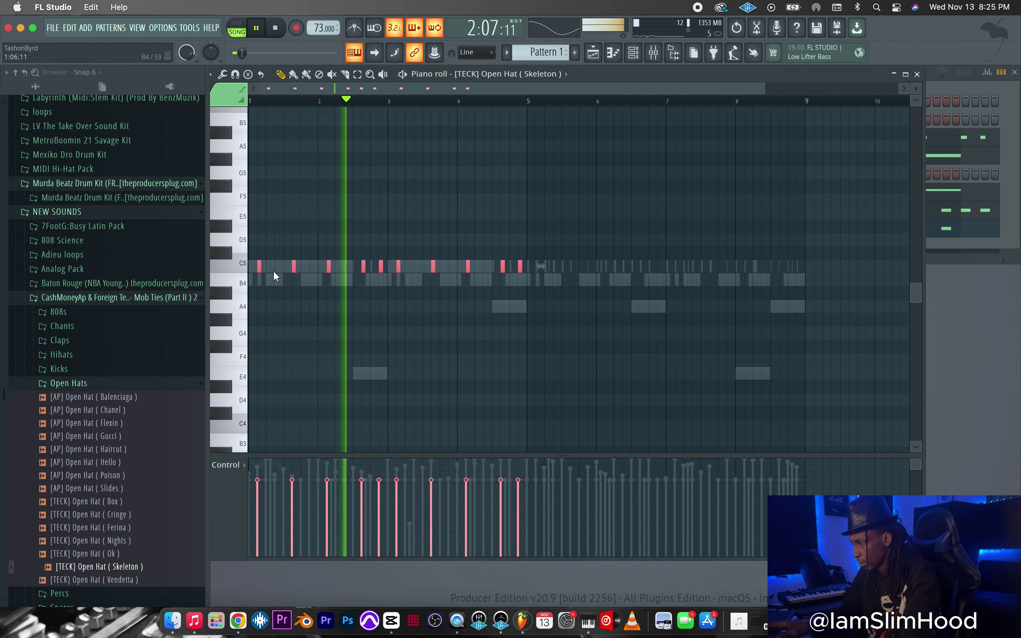
key(ctrl+b)
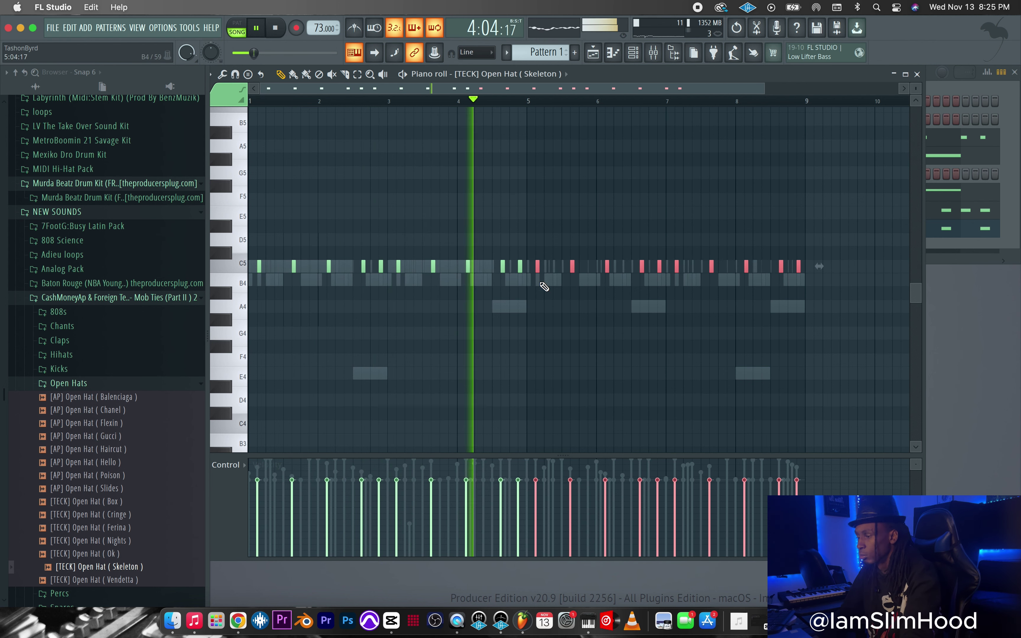
Step: Lower the last open hat note of bars 2, 4, 6 and 8 to A4 and close the piano roll
click(520, 307)
click(659, 266)
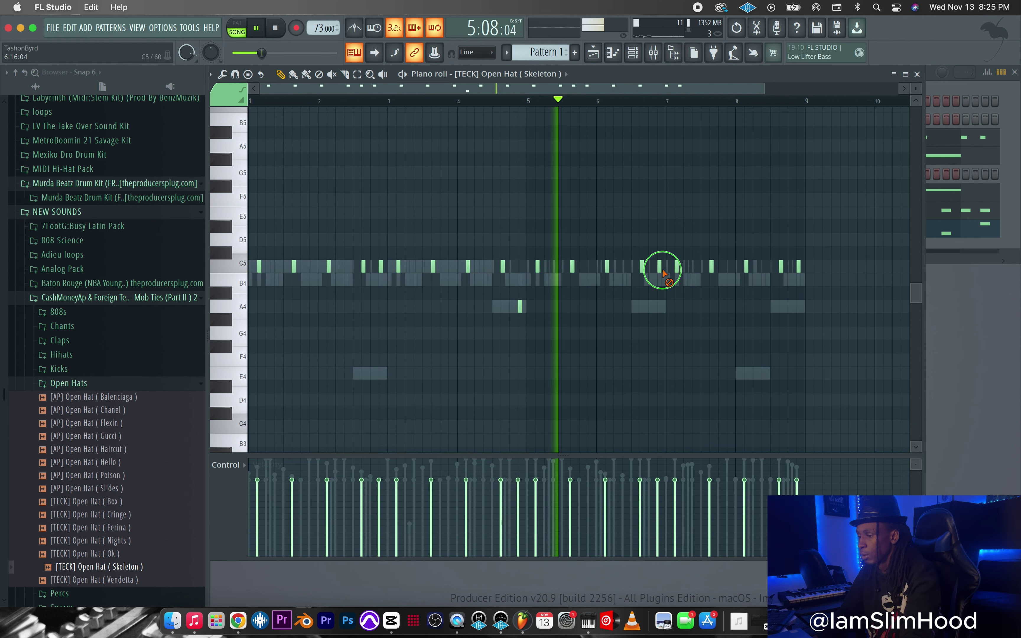
click(659, 266)
drag(660, 266, 659, 307)
right_click(799, 266)
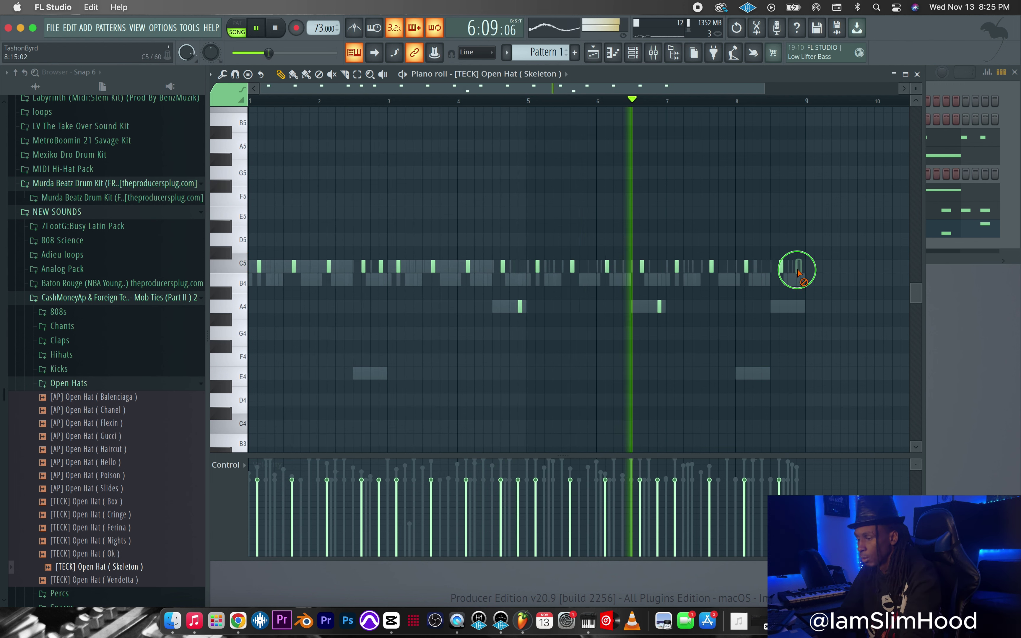
click(798, 307)
drag(383, 268, 379, 307)
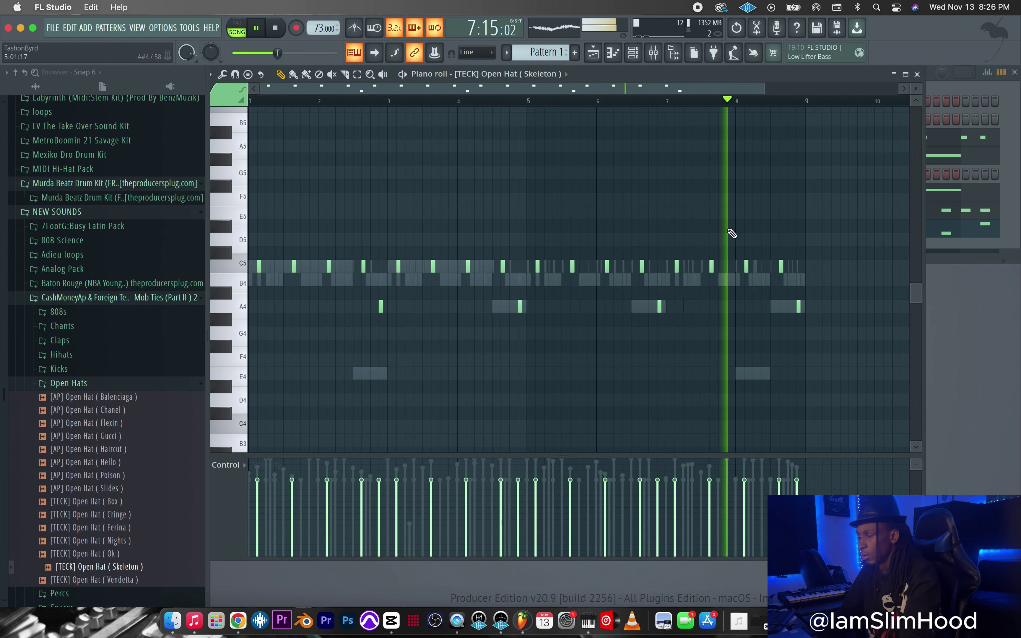
click(917, 74)
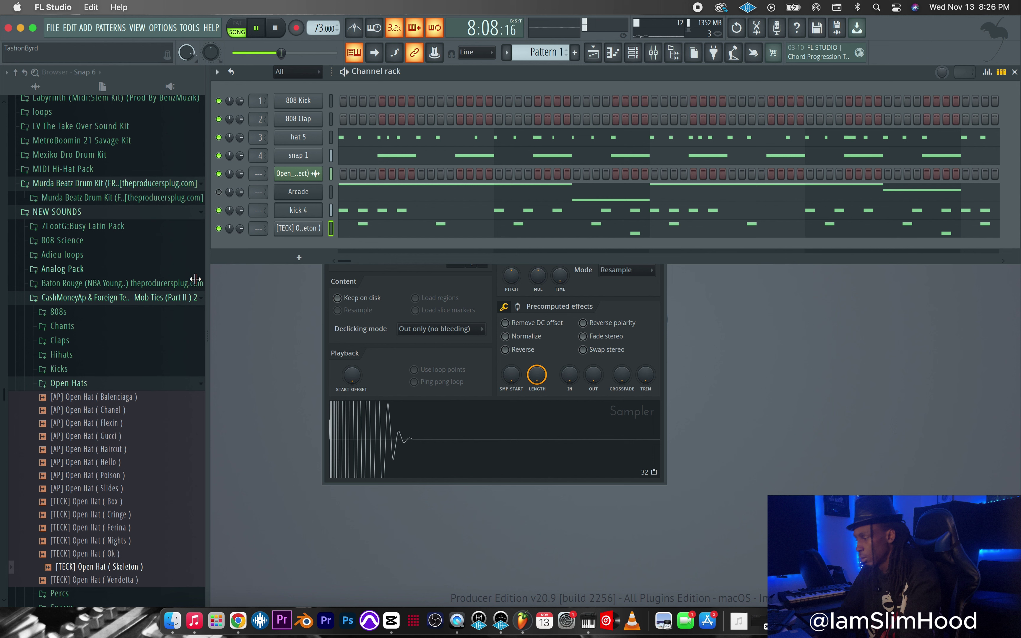
Step: Audition the AP snares Focus, Macan, Nasa and Toyota from the kit's Snares folder and replace the 808 Clap sample with Nasa
click(99, 389)
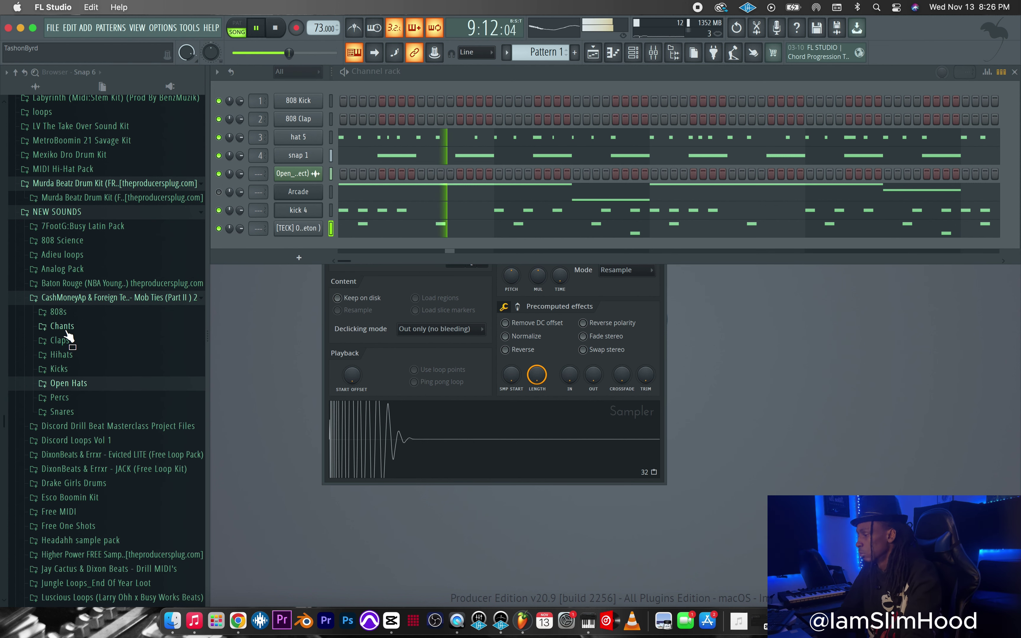
click(62, 411)
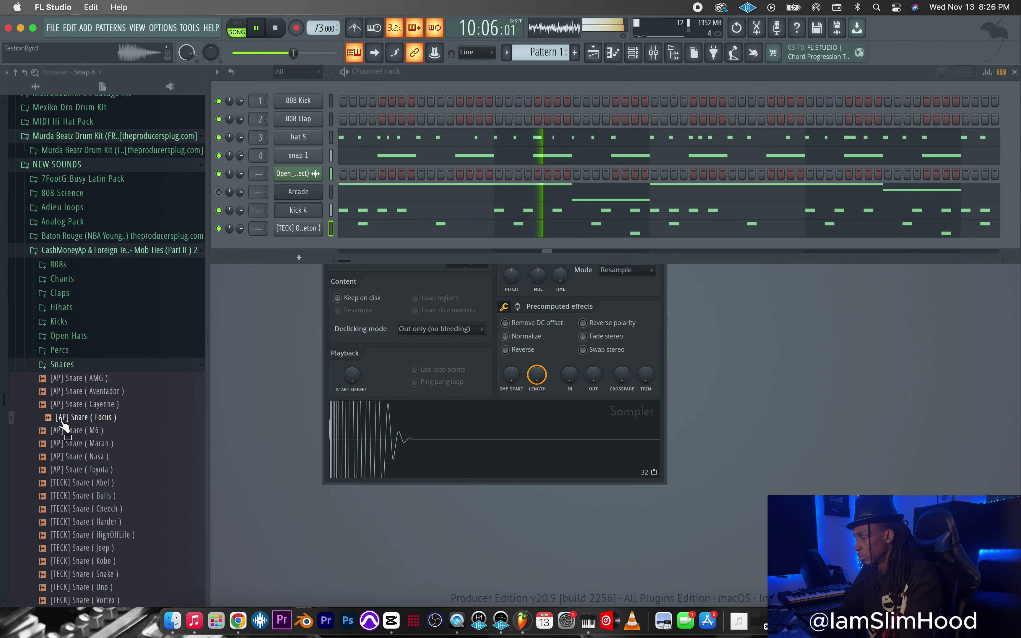
click(67, 440)
click(70, 444)
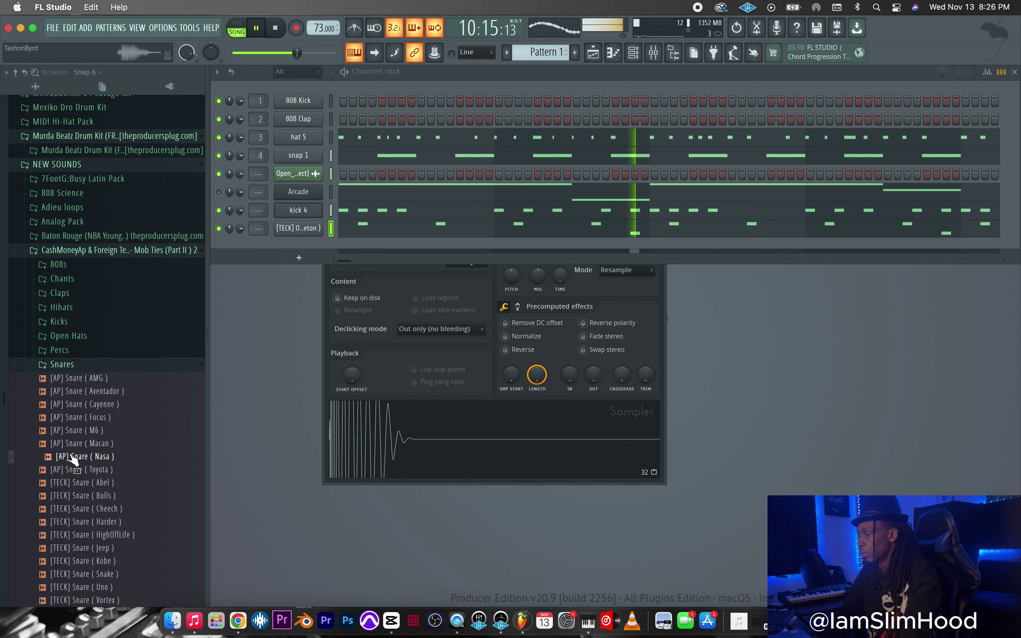
click(71, 456)
click(74, 470)
click(78, 457)
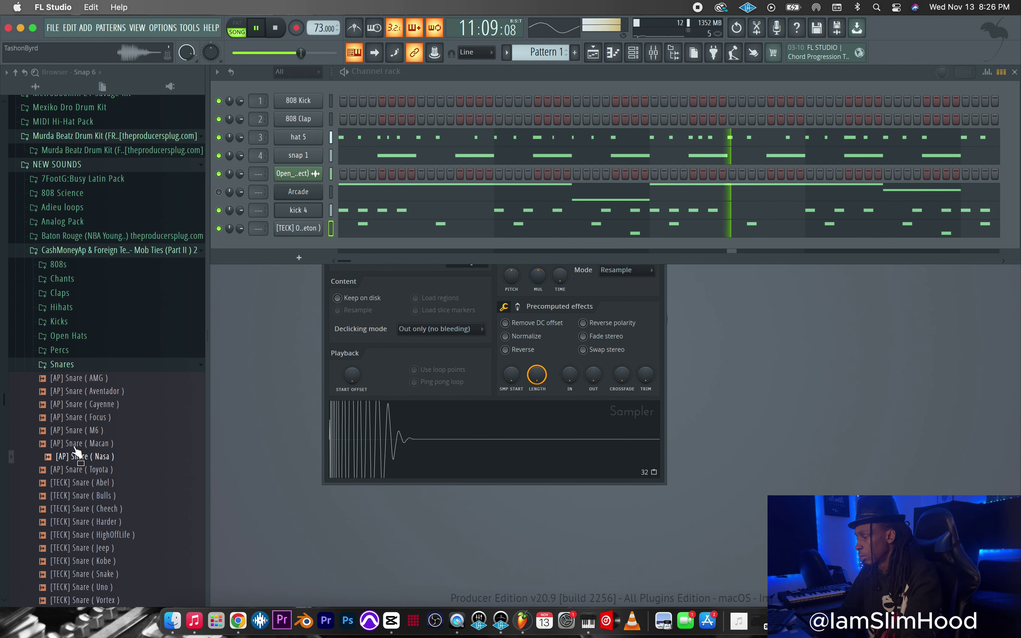
drag(80, 456, 299, 119)
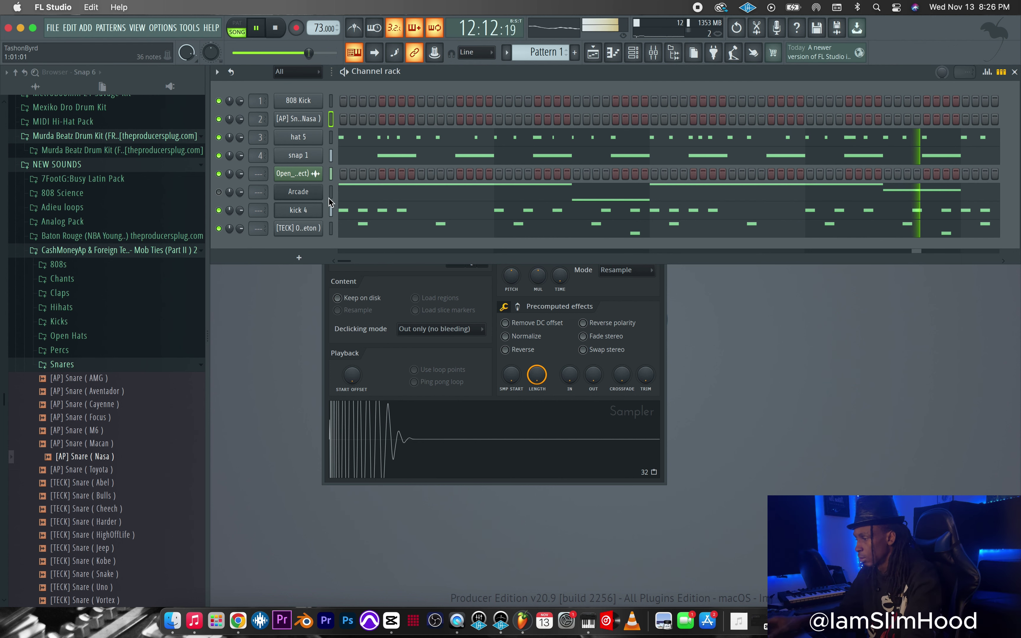
Step: Give the [AP] Snare ( Nasa ) channel the same notes as snap 1 and show it in the piano roll
click(330, 121)
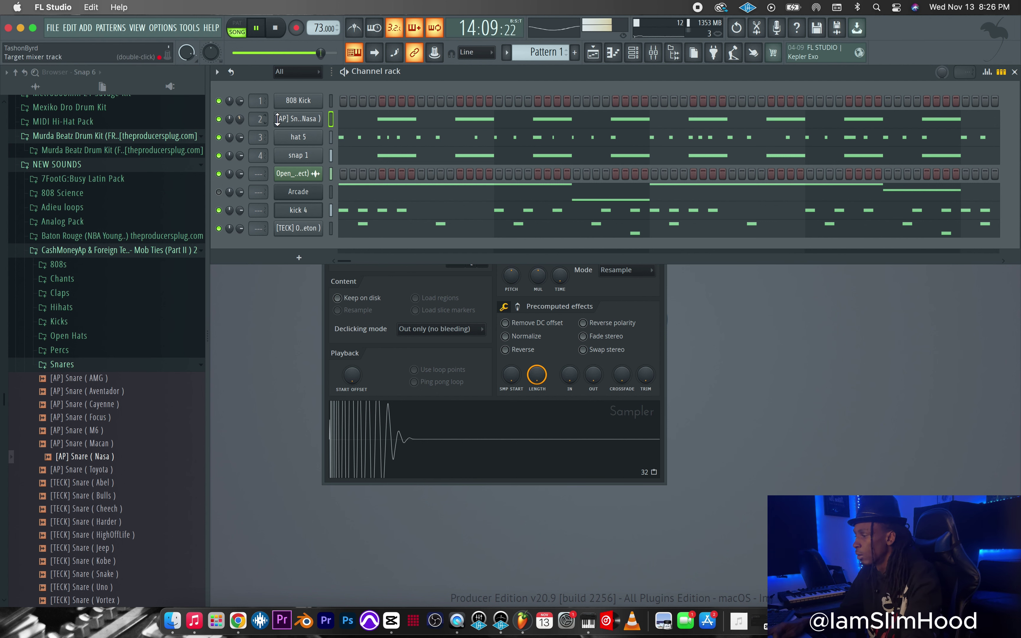
right_click(318, 118)
click(330, 120)
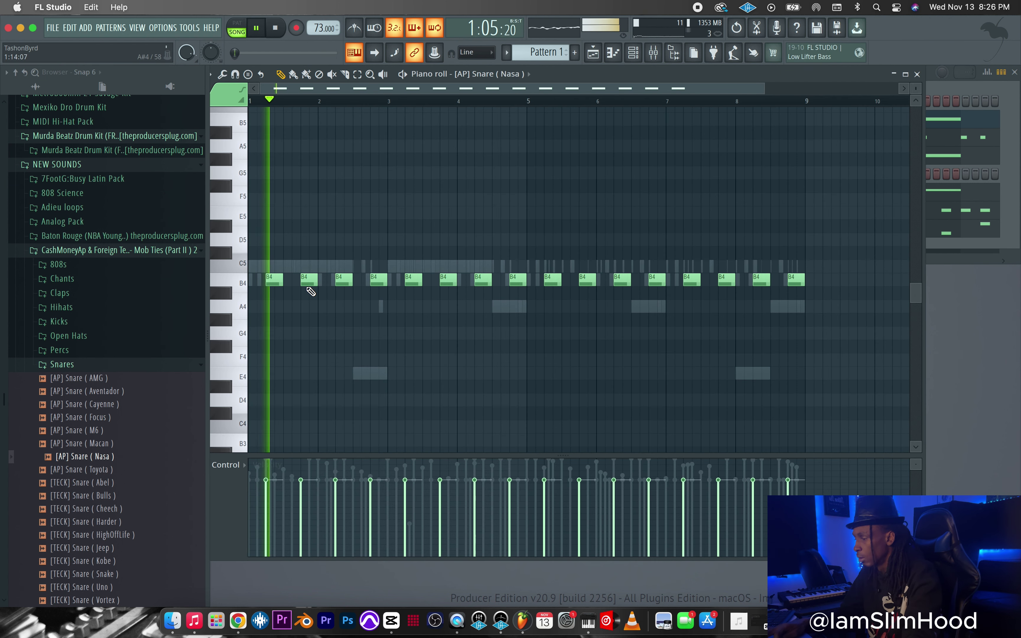
Step: Replace the first long snare note with short B4 notes at 1:05 and 1:10 while checking against playback
key(space)
right_click(294, 284)
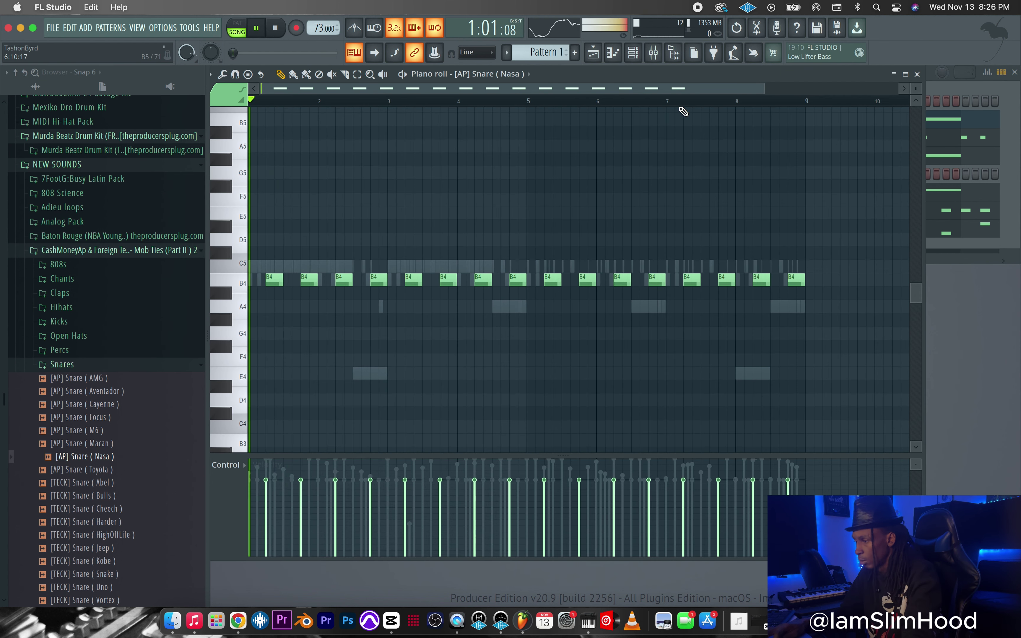
scroll(534, 113, up, 3)
key(space)
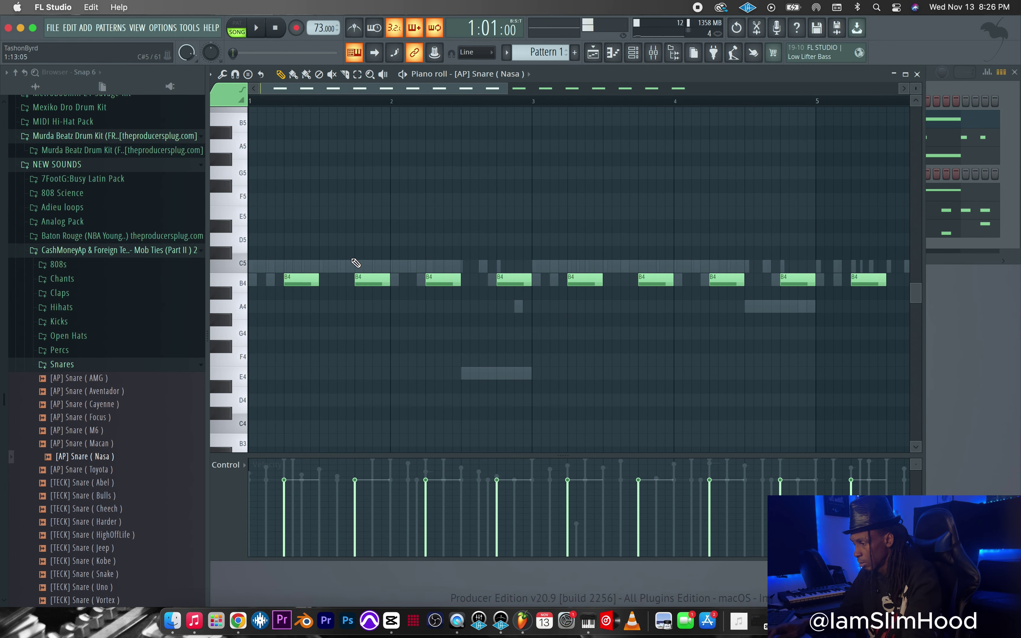
key(space)
right_click(307, 281)
click(339, 280)
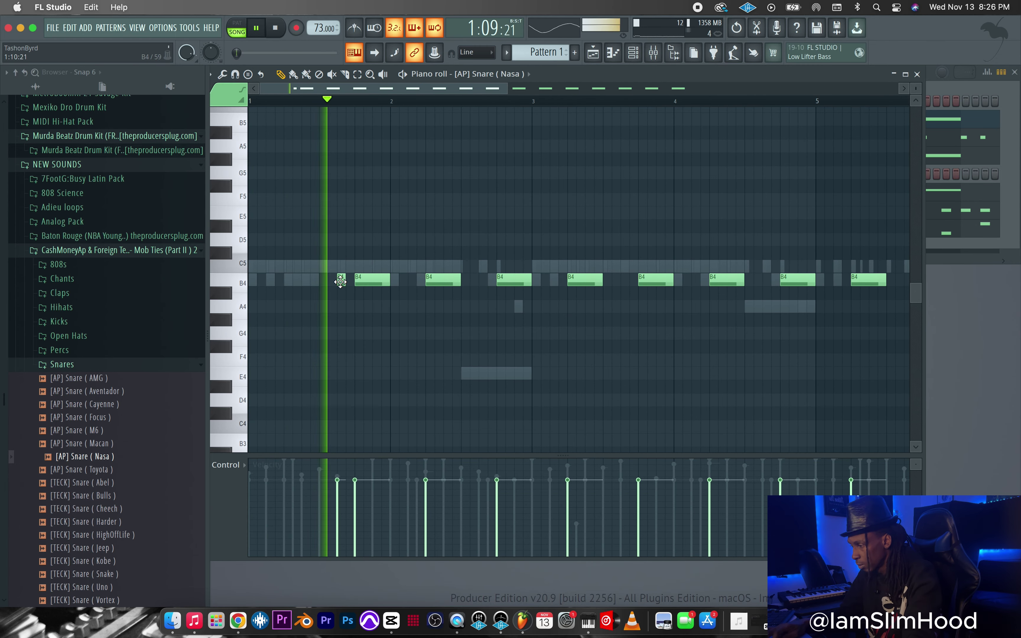
key(space)
key(space)
drag(340, 282, 283, 281)
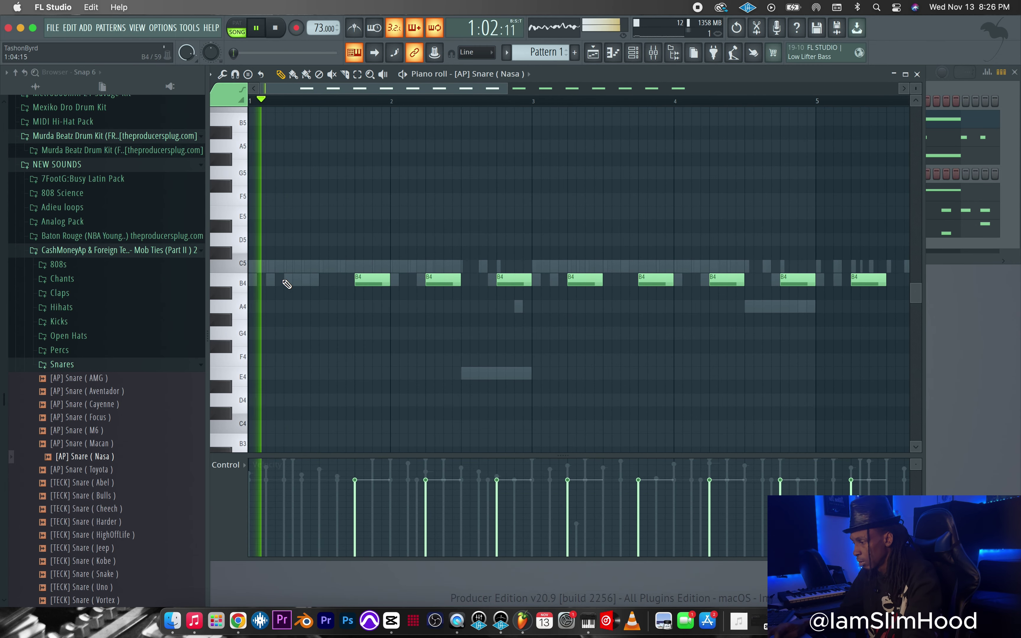
click(333, 281)
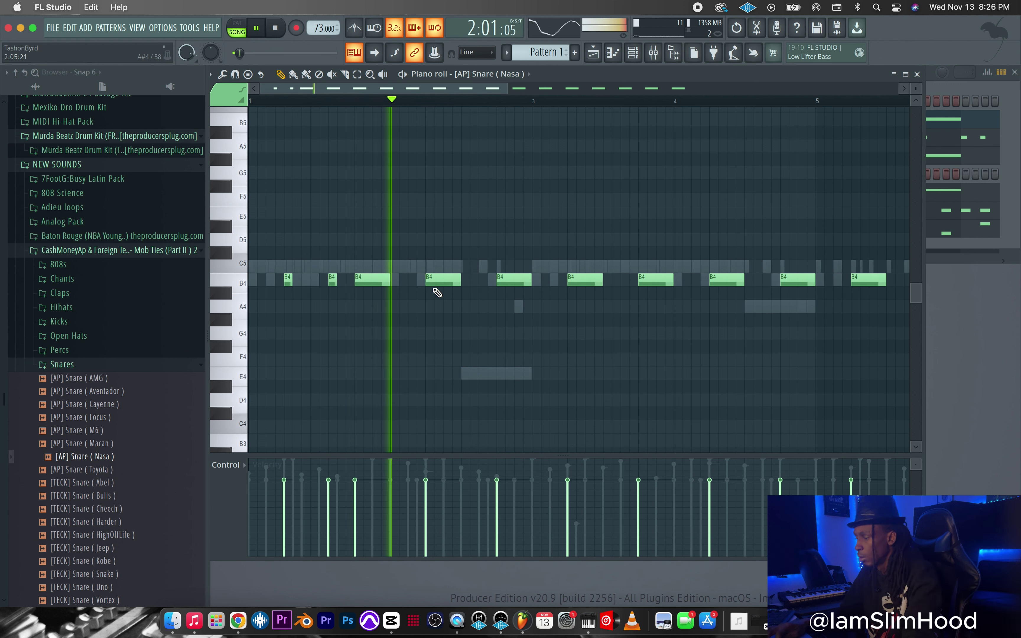
Step: Delete the snare notes at 1:13, 1:05 and 2:05, replaying the pattern to check the groove
right_click(375, 281)
key(space)
key(space)
key(space)
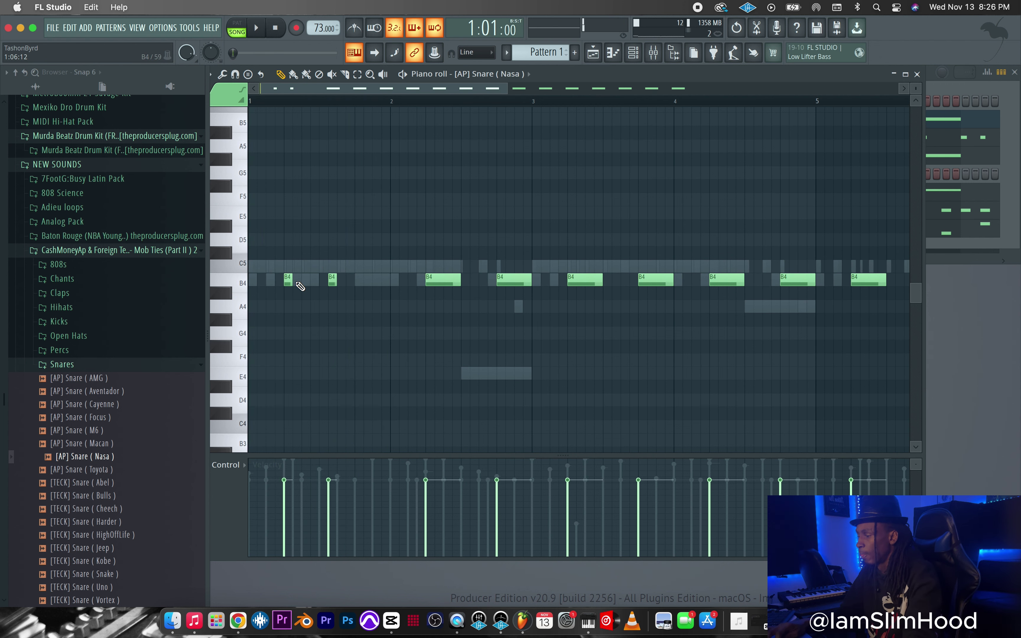
right_click(289, 280)
key(space)
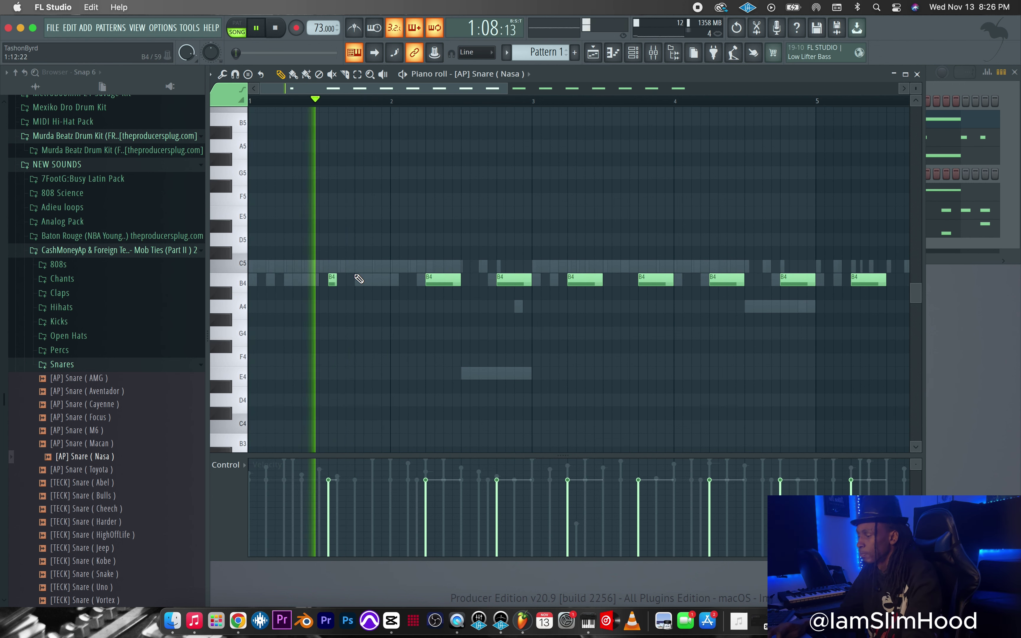
right_click(448, 282)
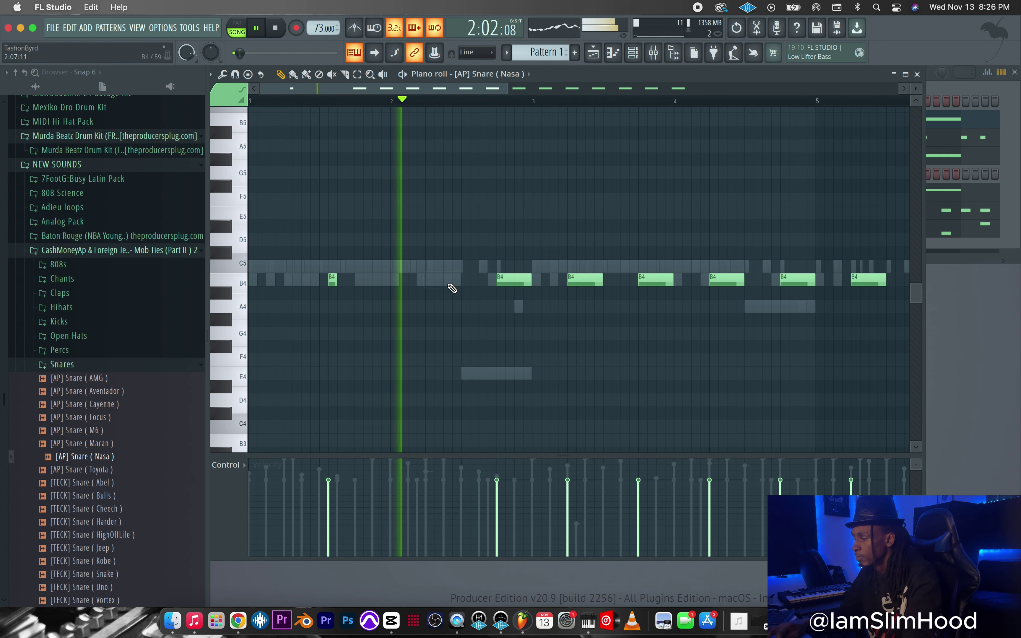
Step: Add short B4 snare notes at 2:10 and 3:10, and replace the long note at 2:13 with a short one
click(473, 281)
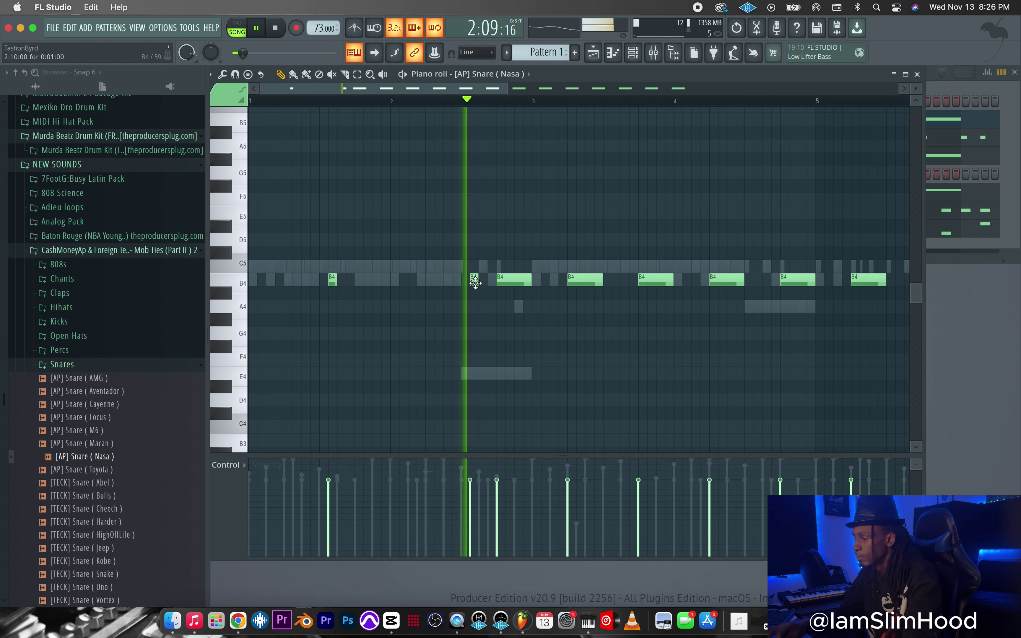
right_click(499, 280)
click(499, 281)
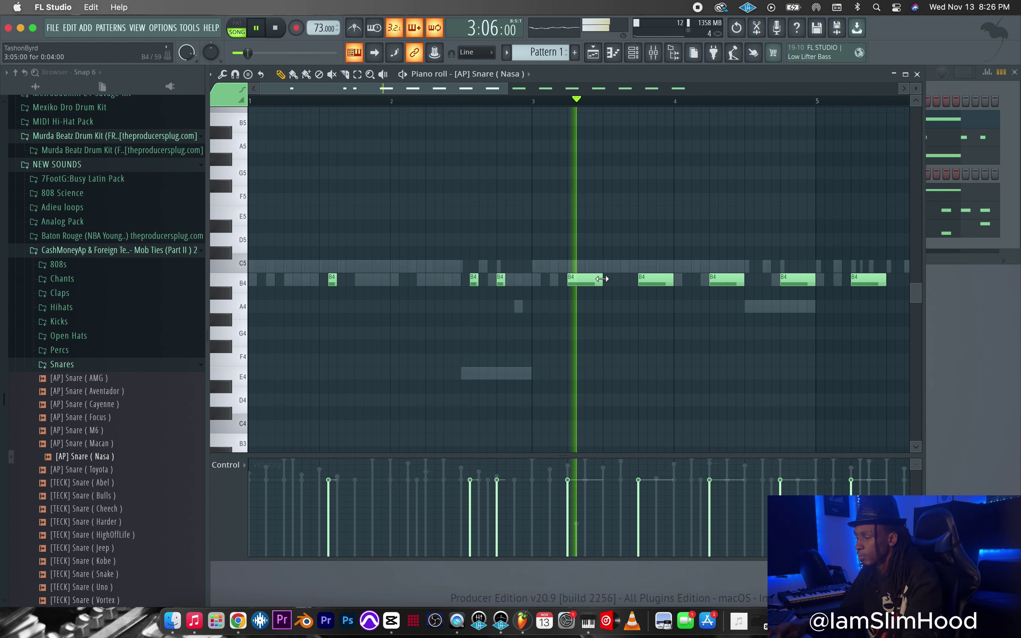
click(614, 280)
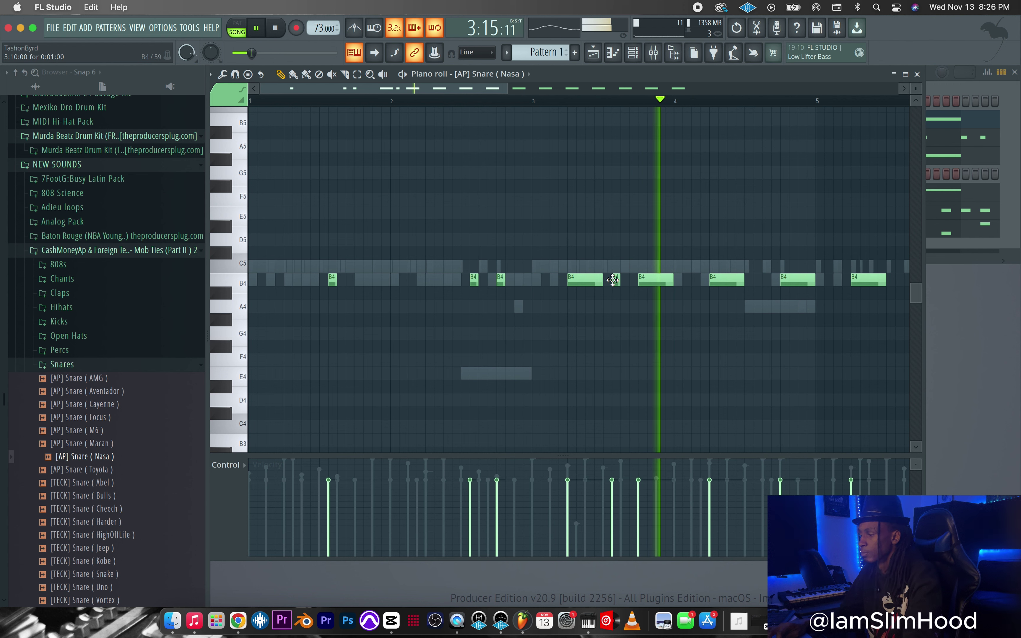
Step: Replace the long snare note at 4:05 with a short B4 note and add another at 4:10
key(space)
right_click(716, 282)
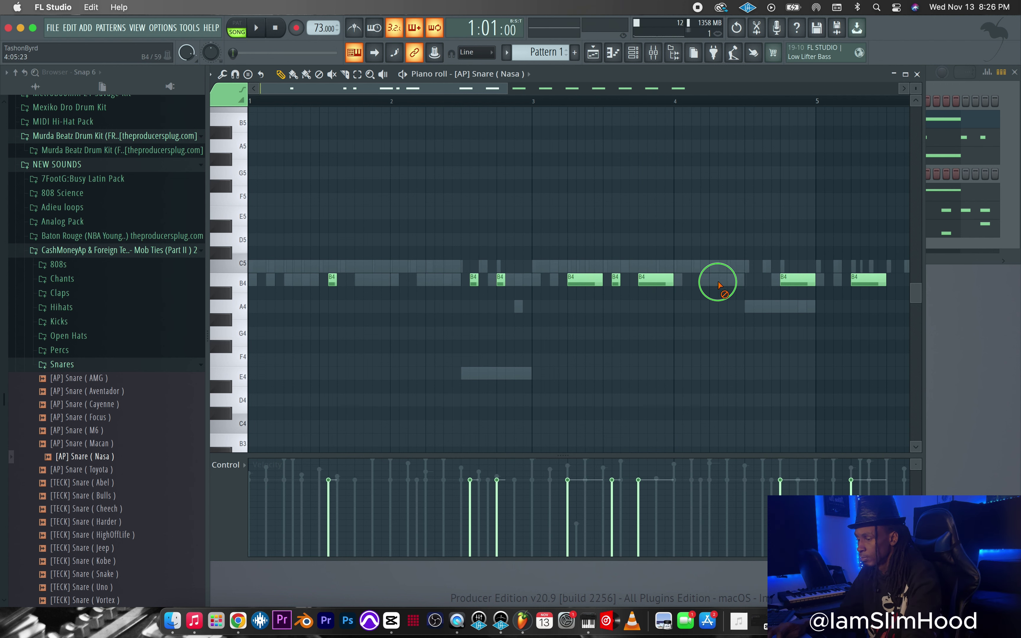
key(space)
click(713, 281)
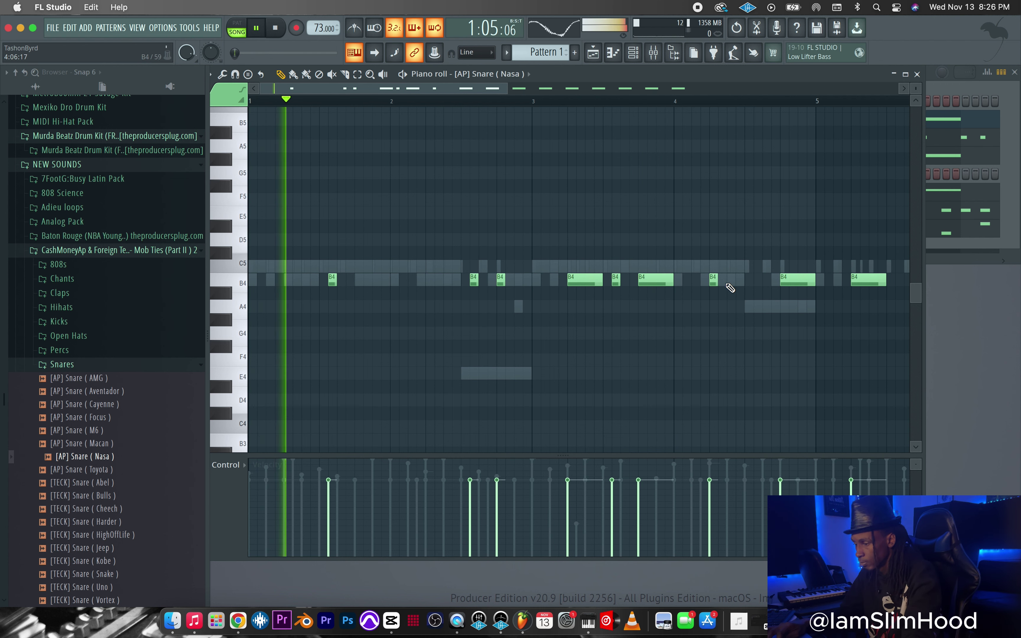
click(755, 281)
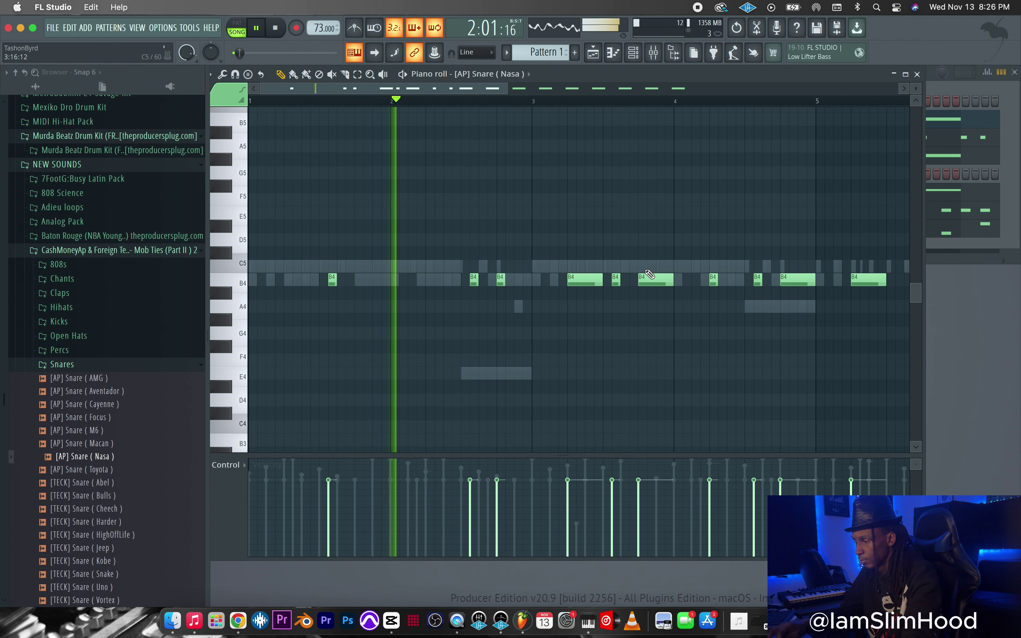
scroll(507, 88, right, 1)
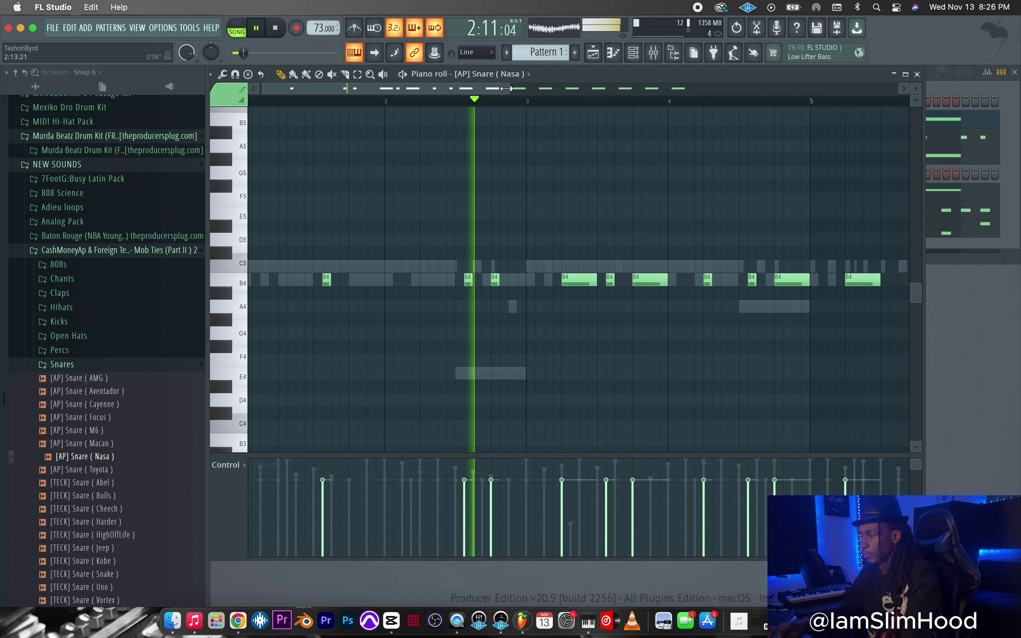
Step: Shorten the B4 snare note at 4:13 and add another short B4 note at 4:16
drag(506, 89, 568, 101)
key(space)
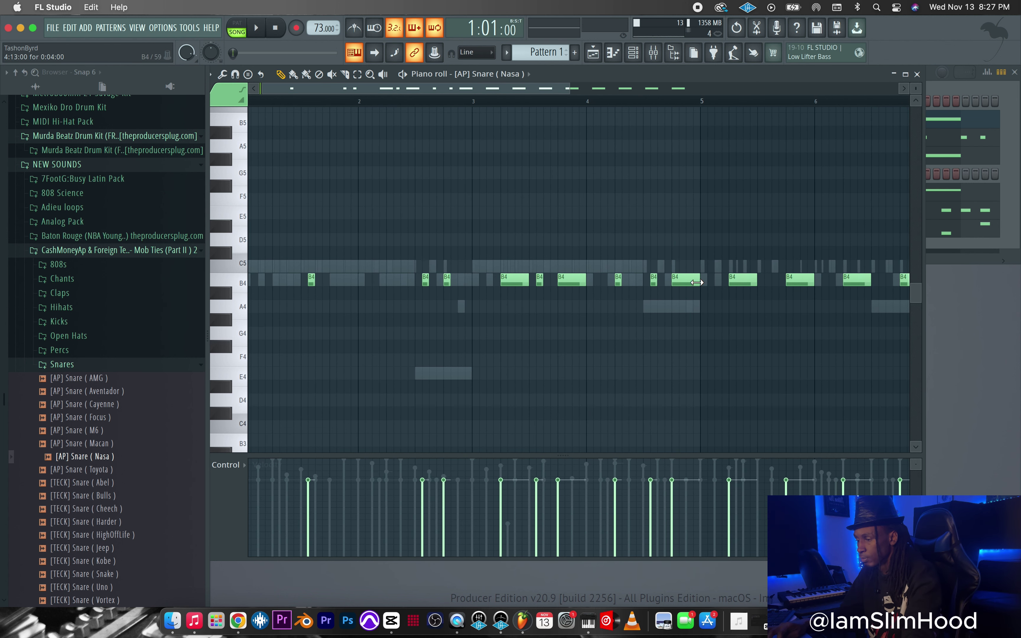
click(691, 282)
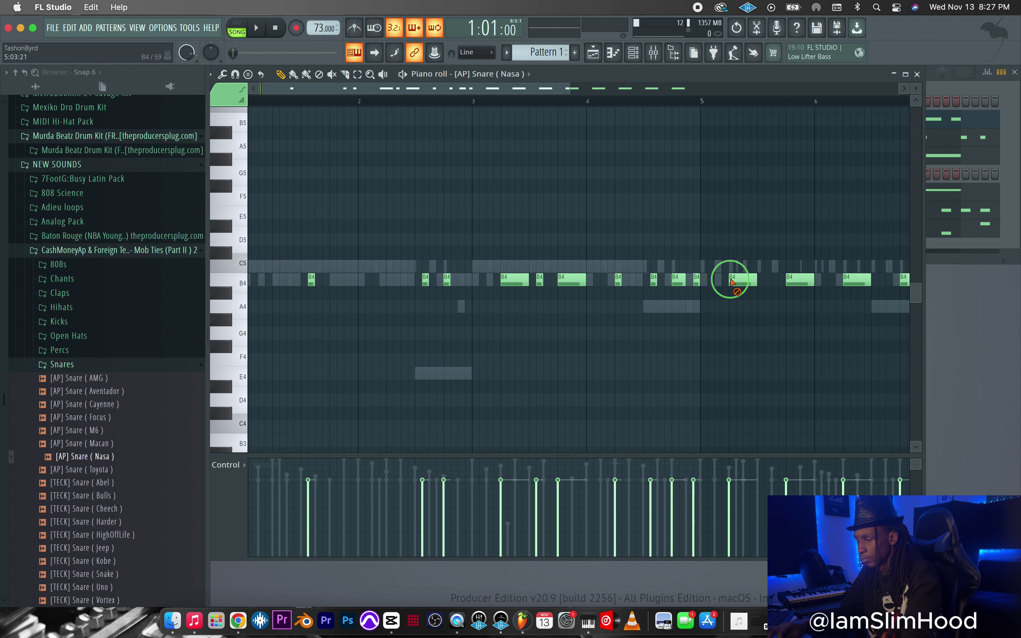
Step: Delete all remaining snare notes from bar 5 onward
mouse_move(733, 282)
mouse_down()
mouse_move(946, 282)
mouse_move(606, 136)
mouse_up()
drag(599, 89, 720, 95)
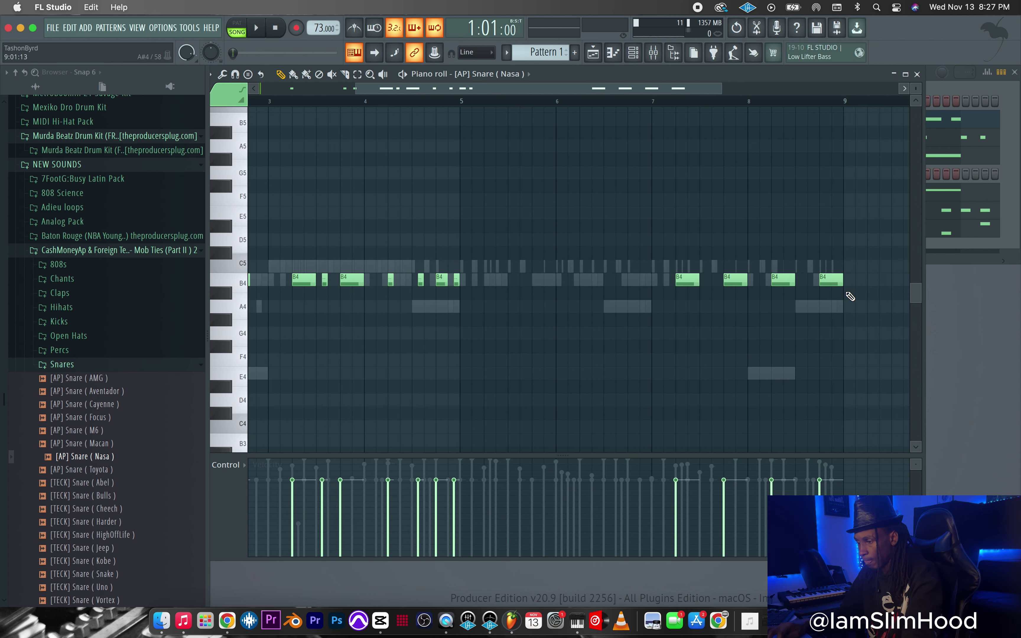
drag(848, 297, 693, 280)
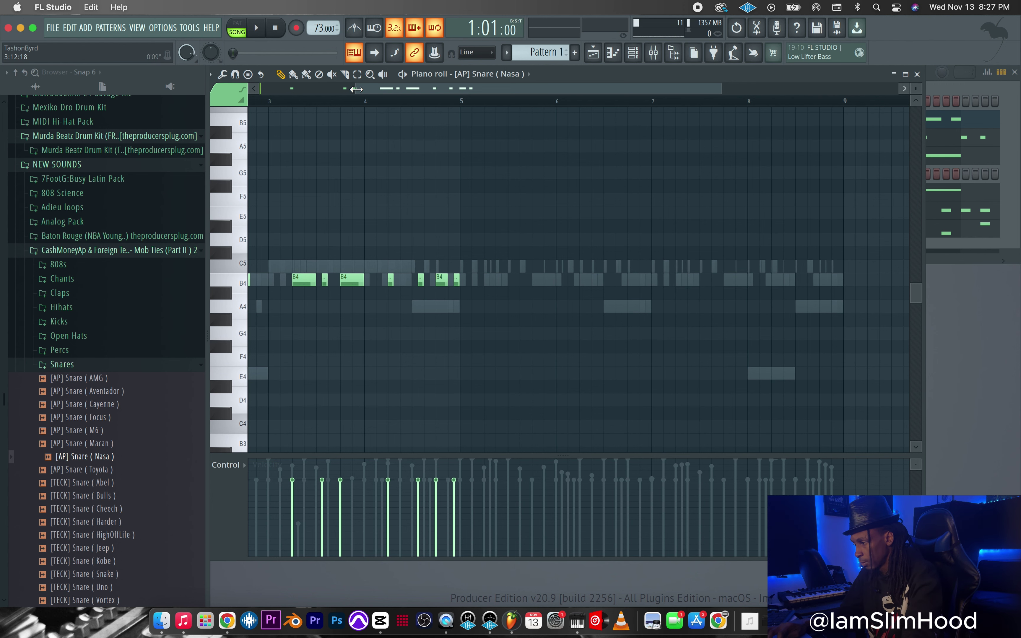
Step: Duplicate the snare notes of bars 1 to 4 into bars 5 to 8, play them back, and close the piano roll
drag(356, 89, 133, 96)
drag(581, 258, 178, 329)
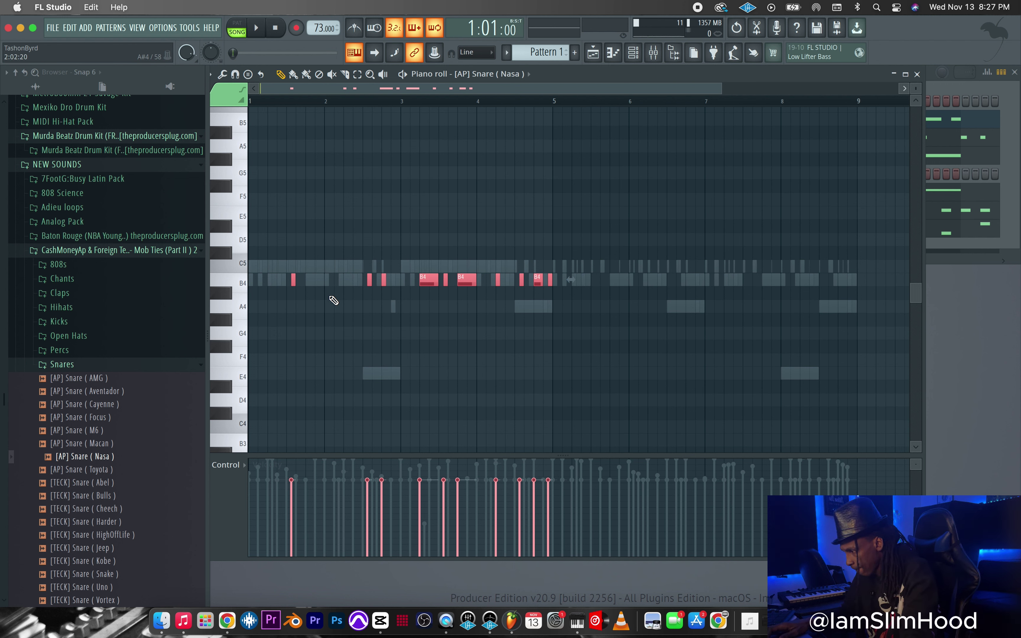
drag(294, 285, 604, 310)
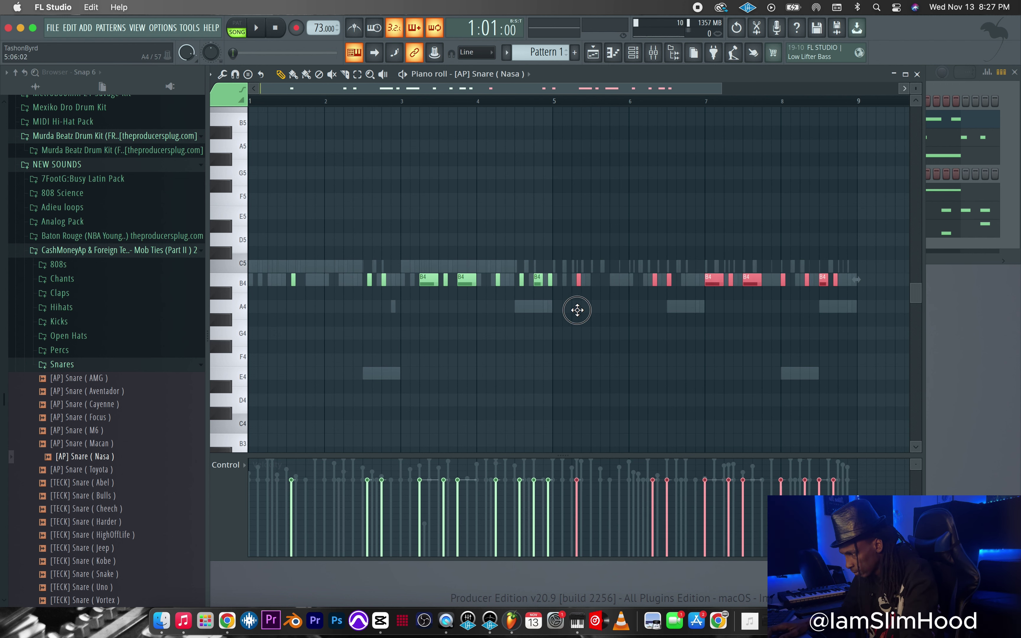
drag(577, 310, 597, 311)
key(space)
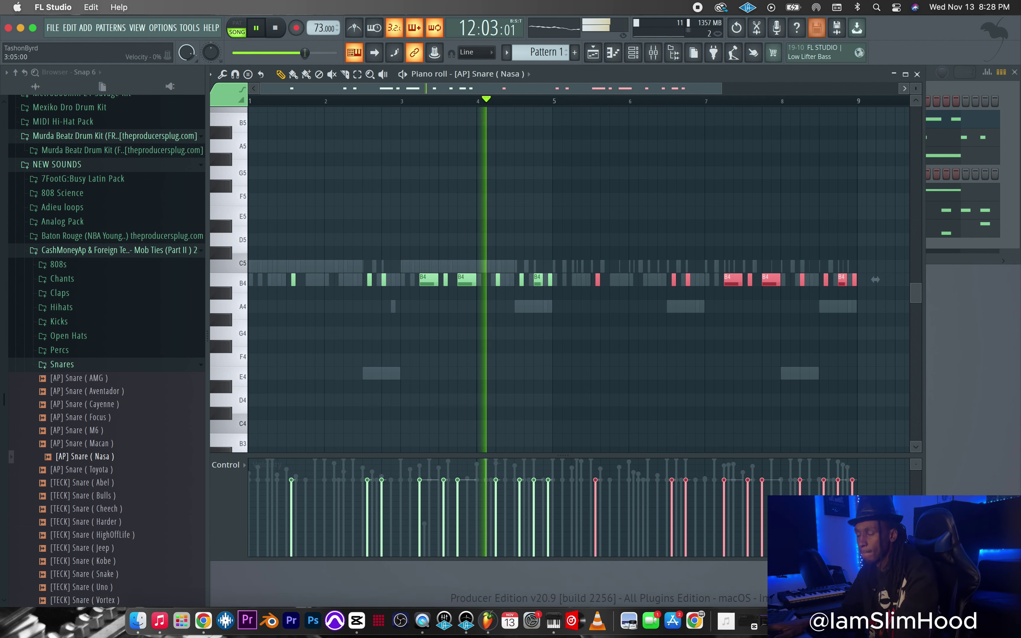
click(917, 74)
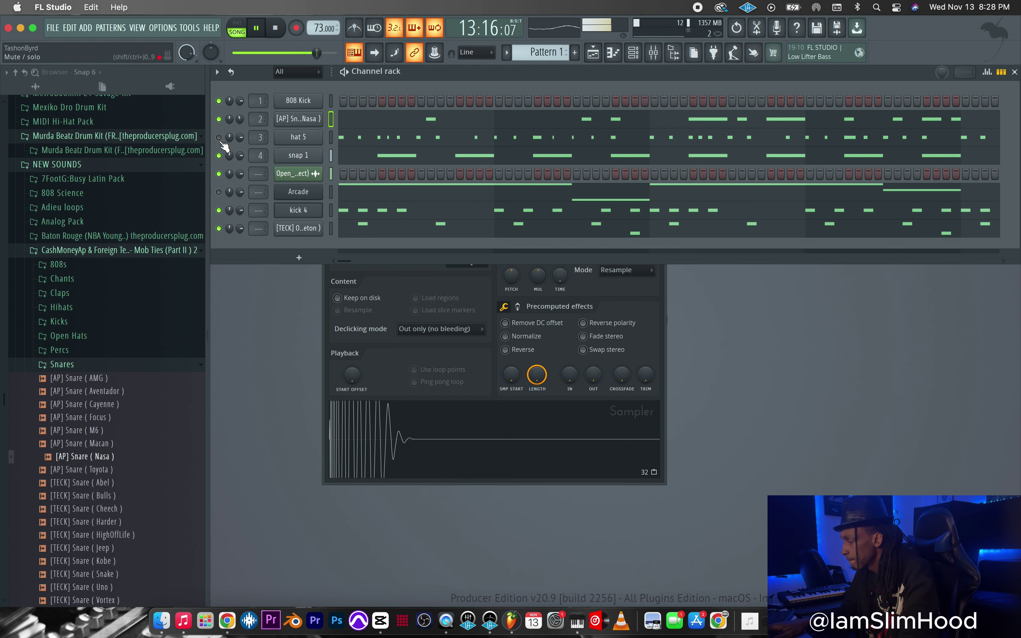
Step: Collapse the Snares sample folder and unmute the hat 5 and Arcade channels
click(87, 367)
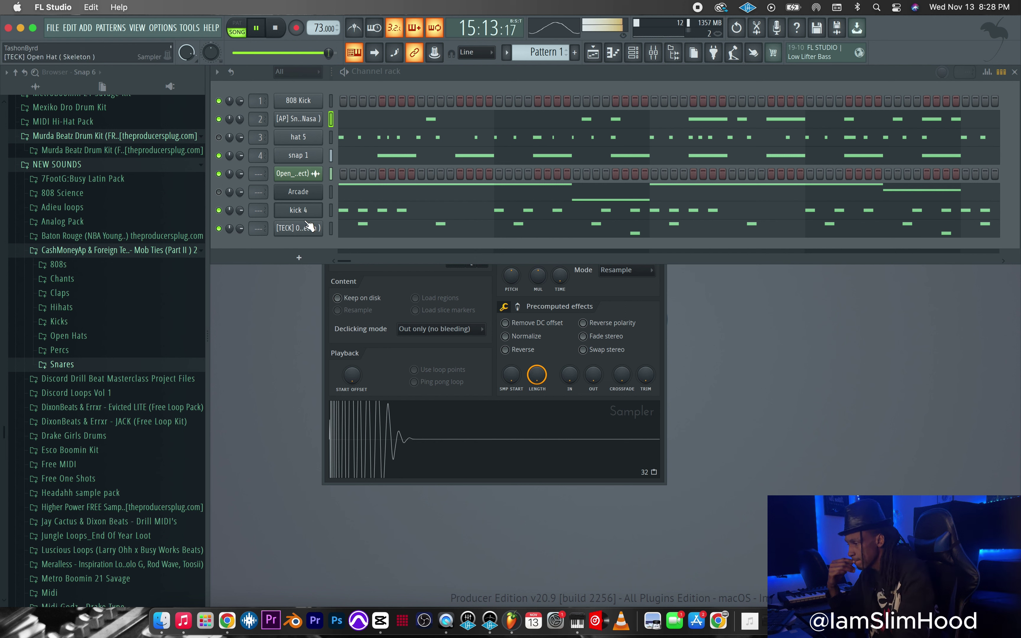
click(219, 138)
click(219, 192)
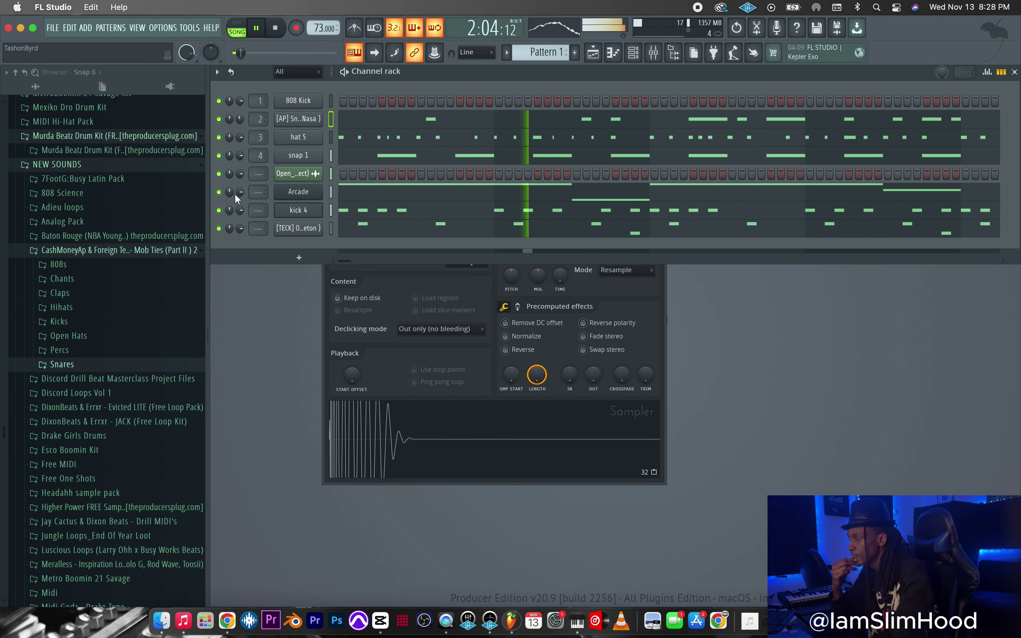
Step: Set Arcade's Sweep to 0.47 and Lush Verb to 0.86, and raise its Pad Delay and Waves controls
click(291, 195)
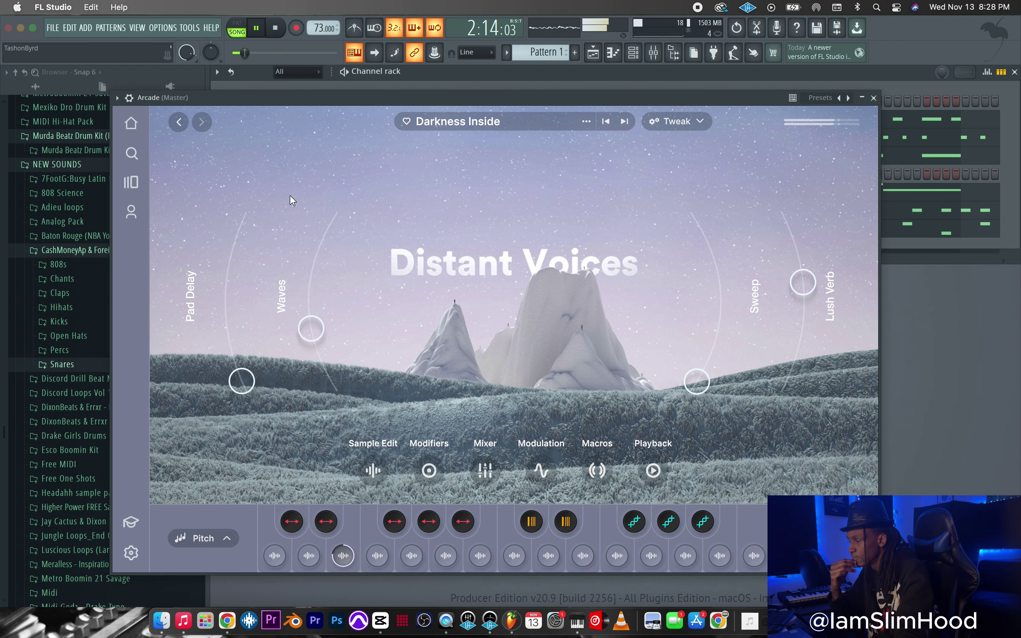
drag(704, 390, 744, 329)
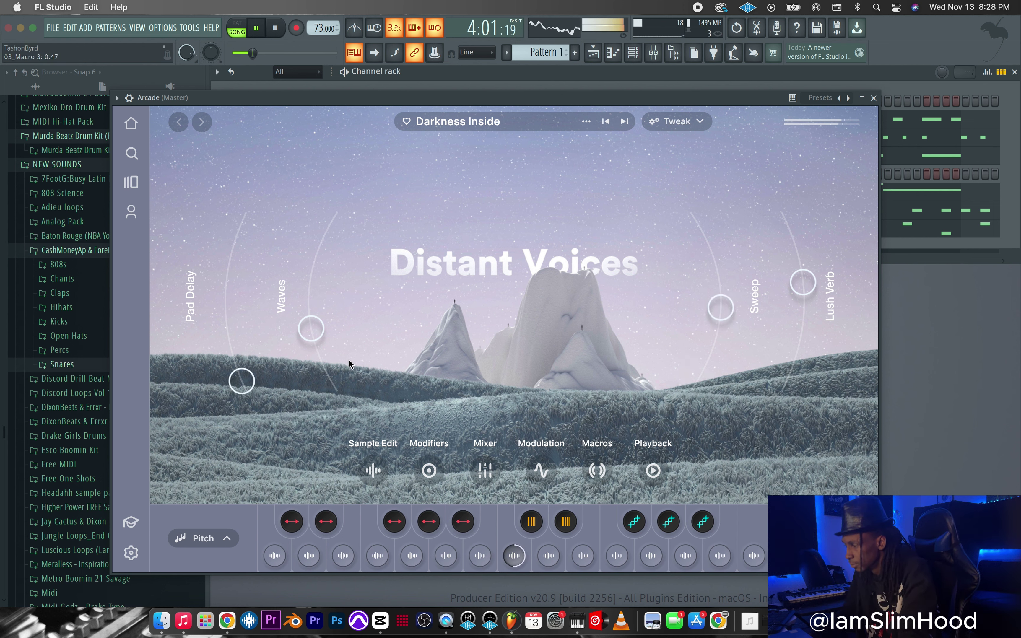
drag(237, 393, 235, 364)
drag(327, 350, 327, 337)
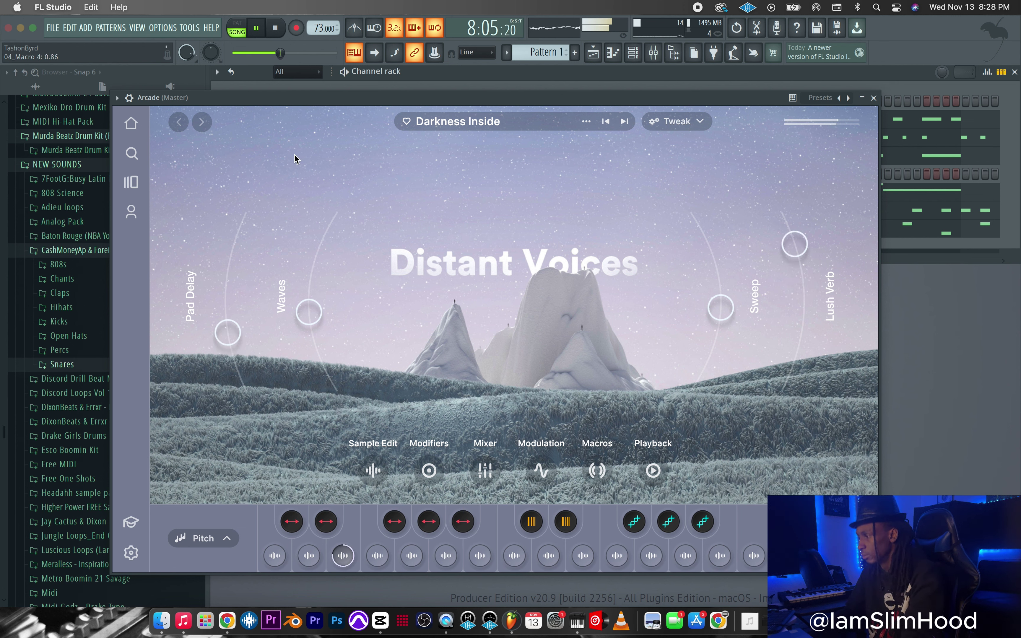
click(874, 99)
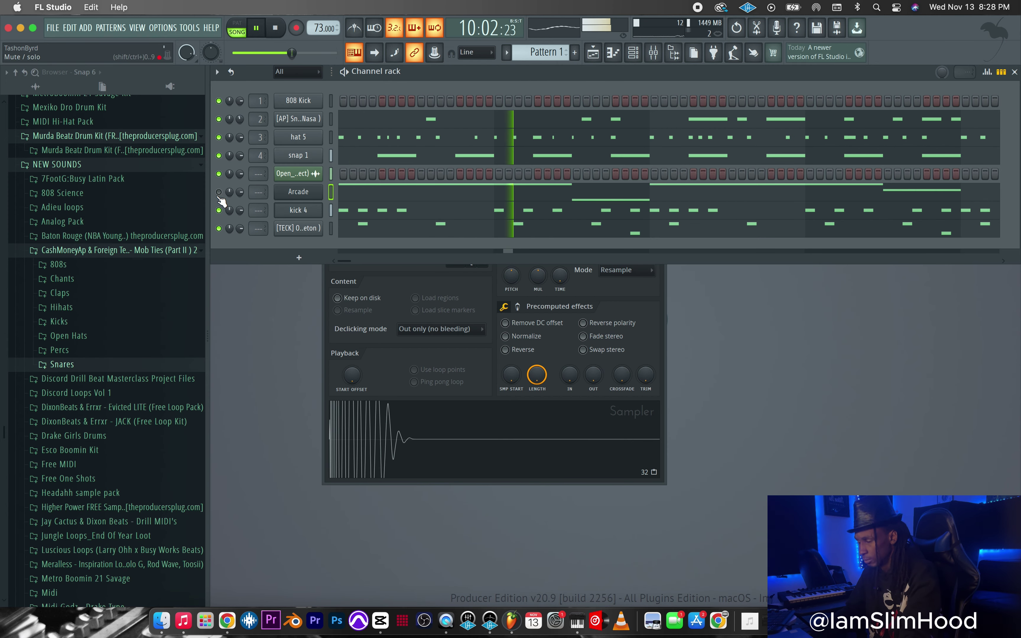
Step: Add a Purity instrument channel and show its Guitar & Plucked presets
click(299, 258)
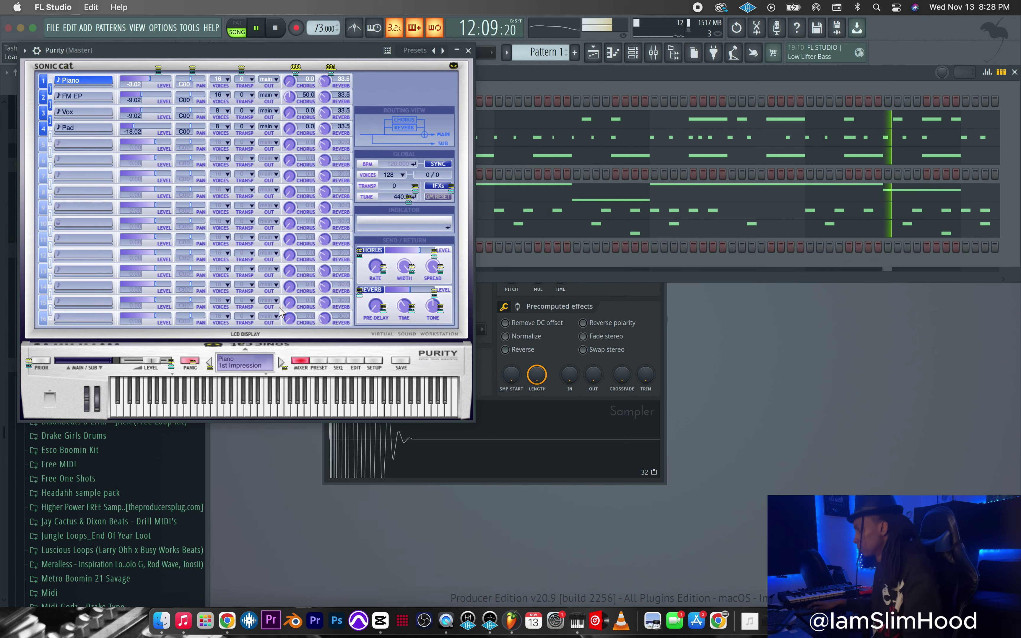
click(318, 361)
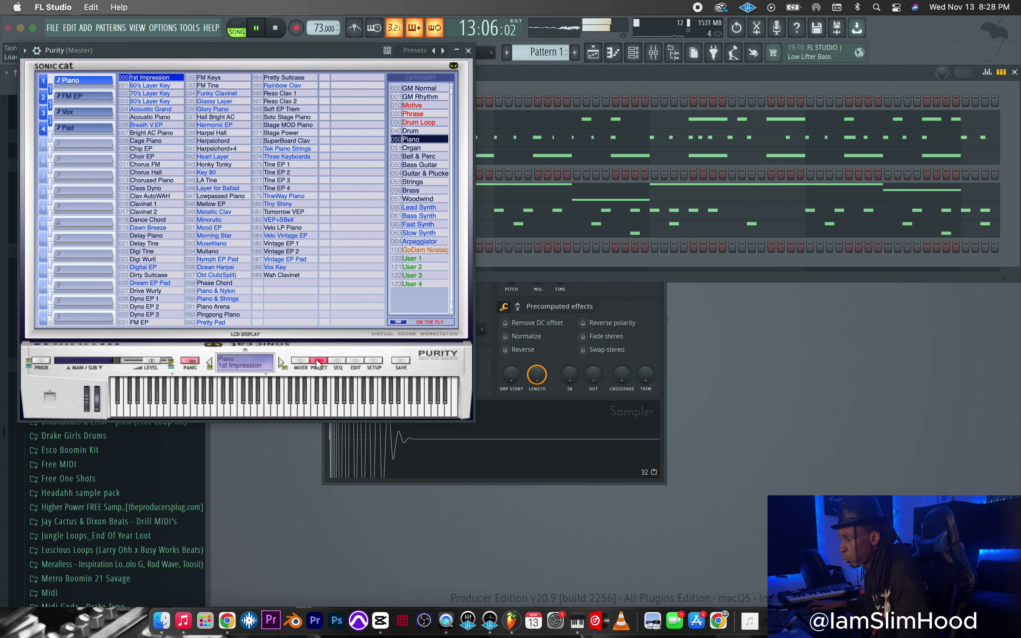
click(425, 166)
click(423, 174)
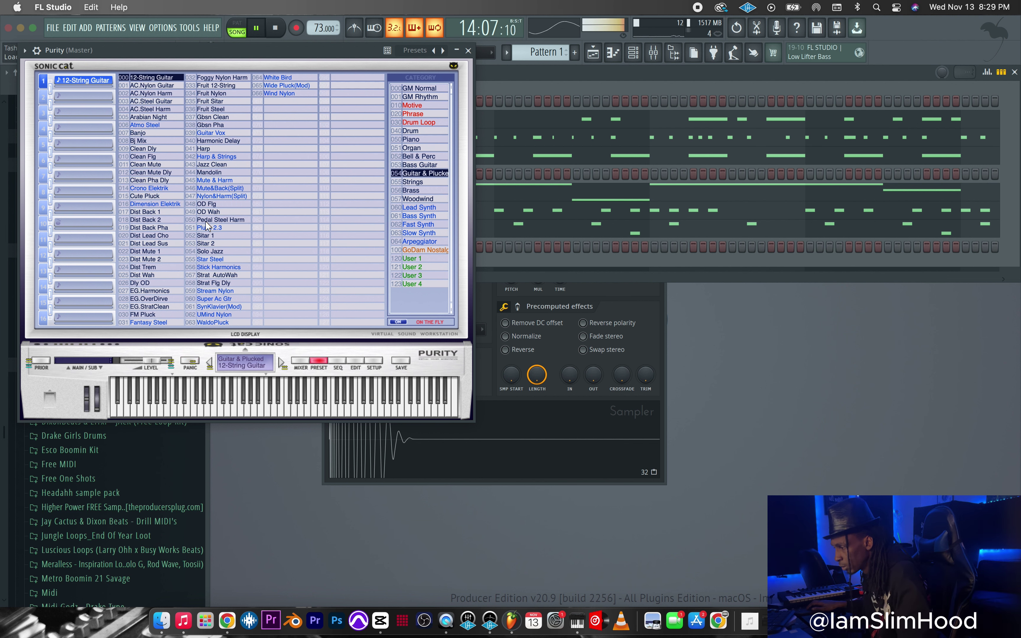
Step: Audition the OD Wah, Mute & Harm and OD Flg presets, and record a melody with the Dist Wah preset
click(205, 212)
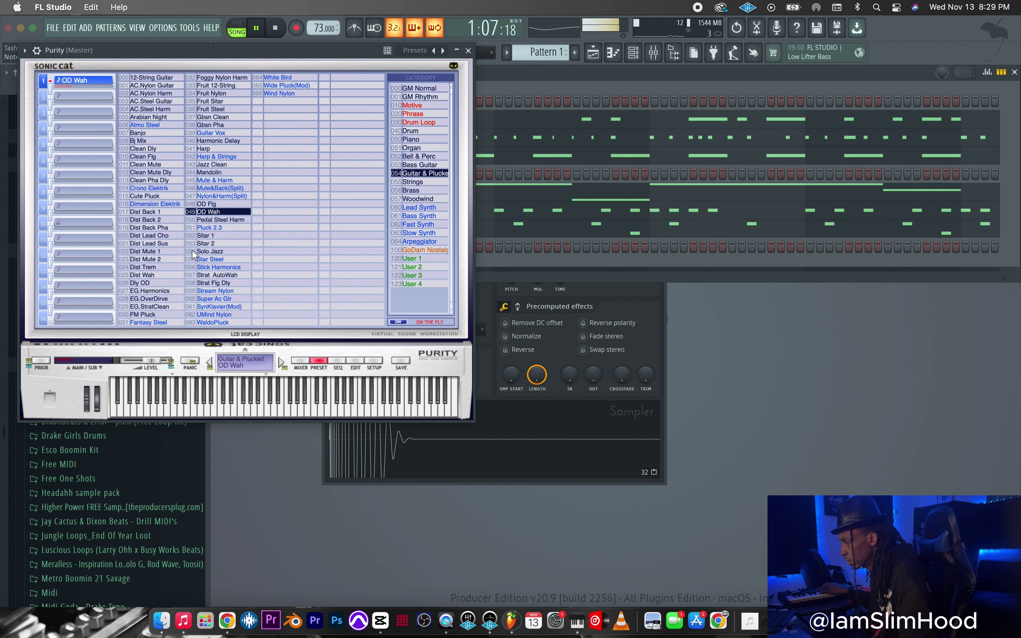
click(221, 180)
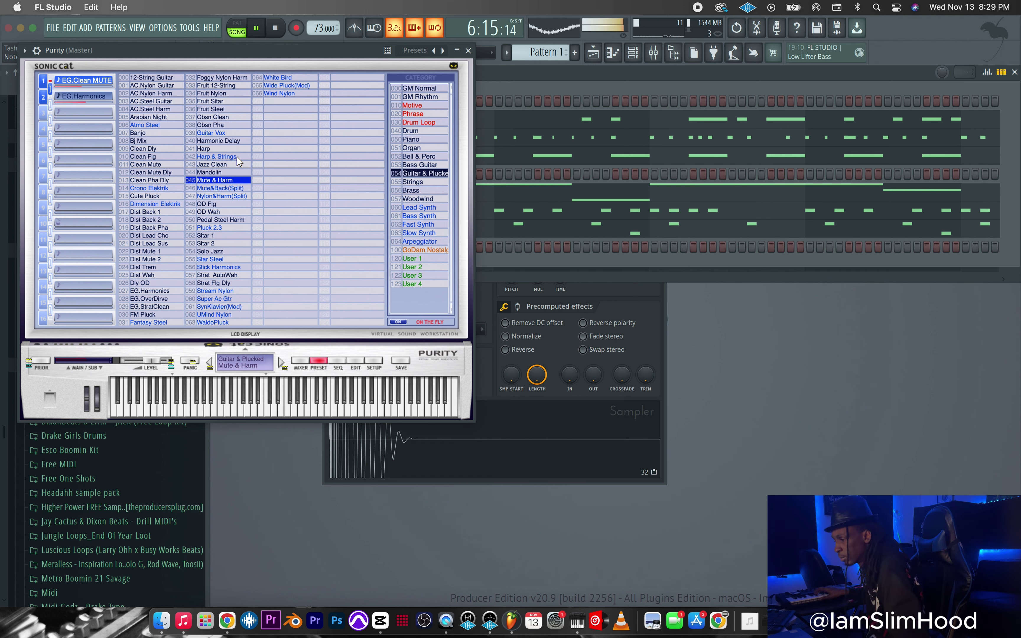
click(220, 205)
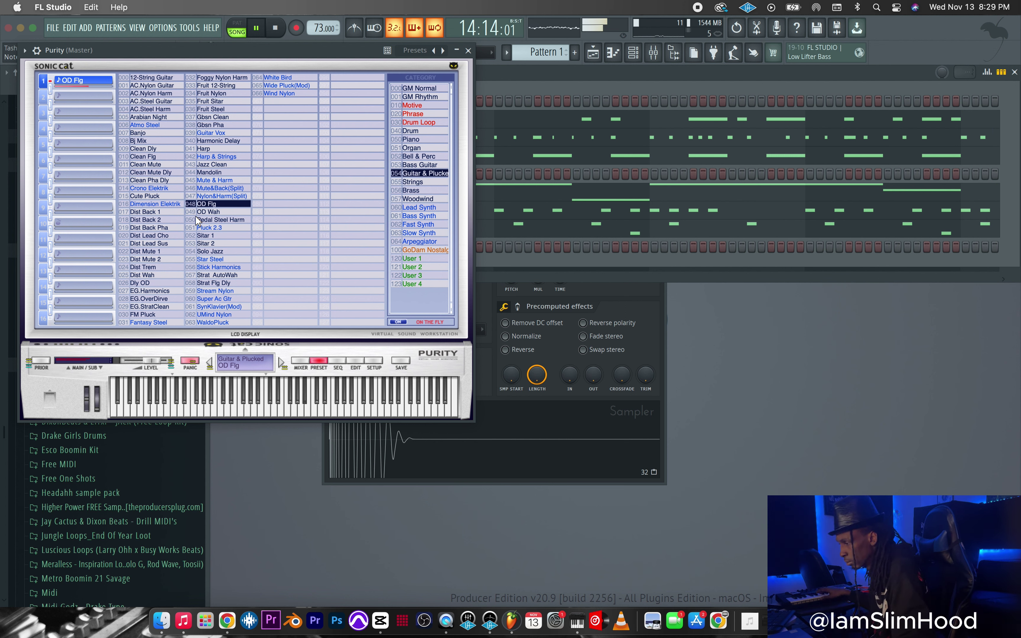
click(147, 275)
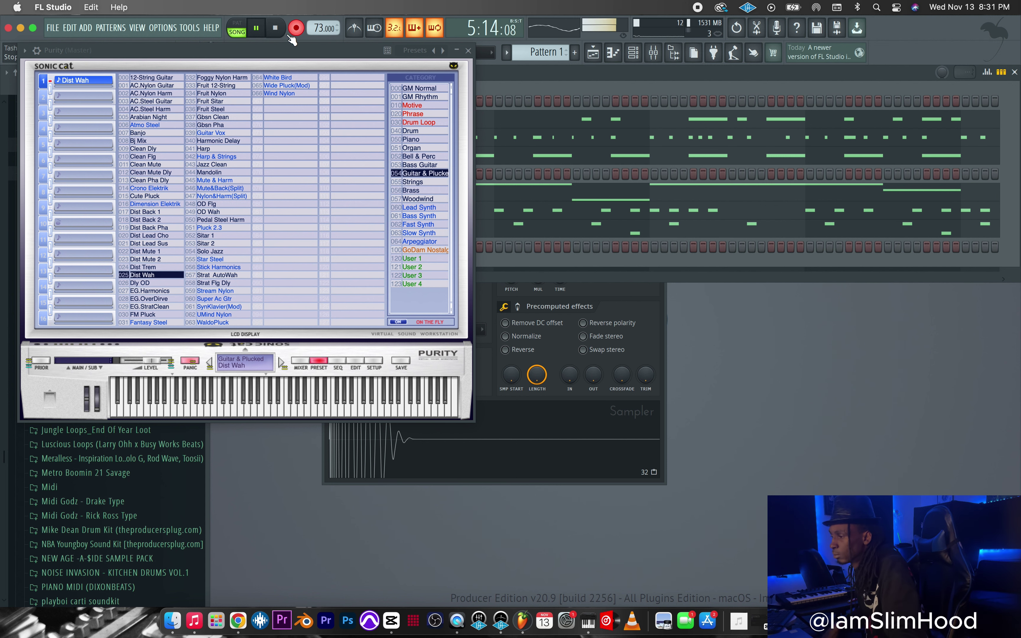
click(469, 52)
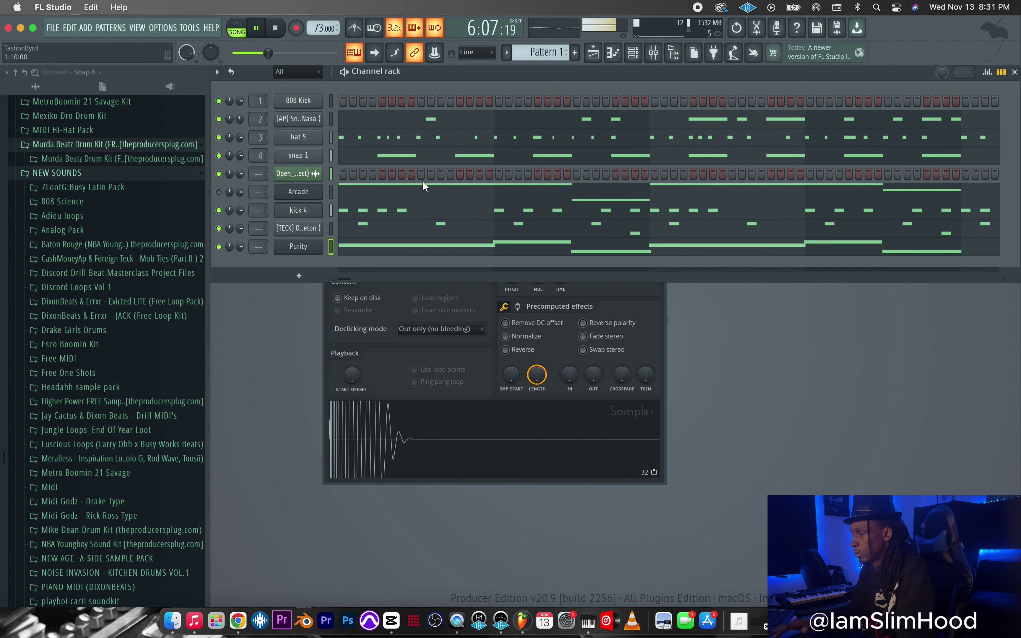
Step: In Purity's piano roll, trim the final B5 note to end just before bar 5 with snapping off, and restore Line snapping
right_click(319, 238)
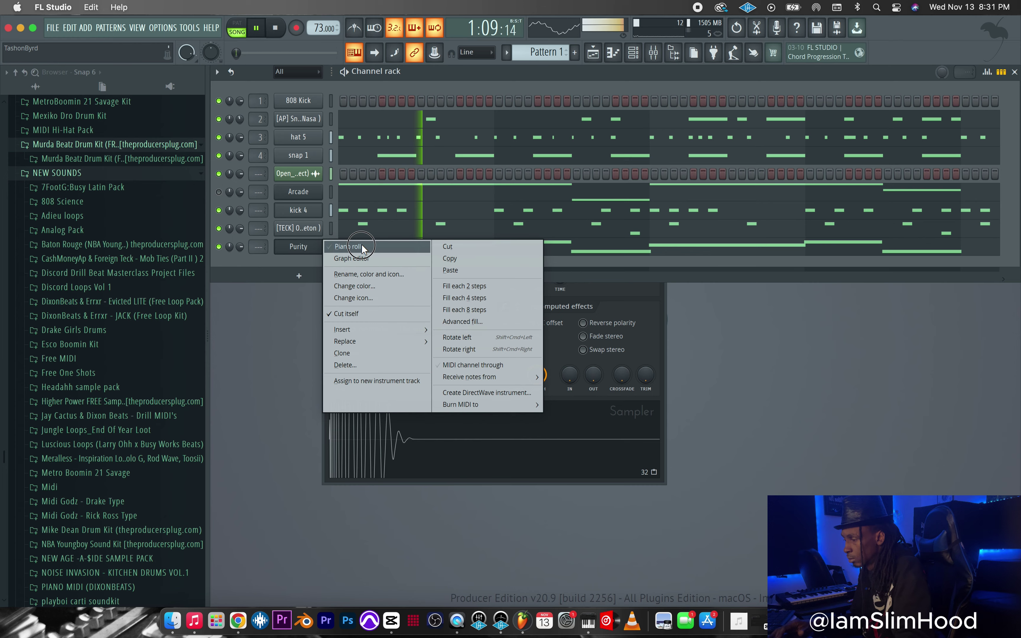
click(361, 244)
scroll(363, 253, up, 5)
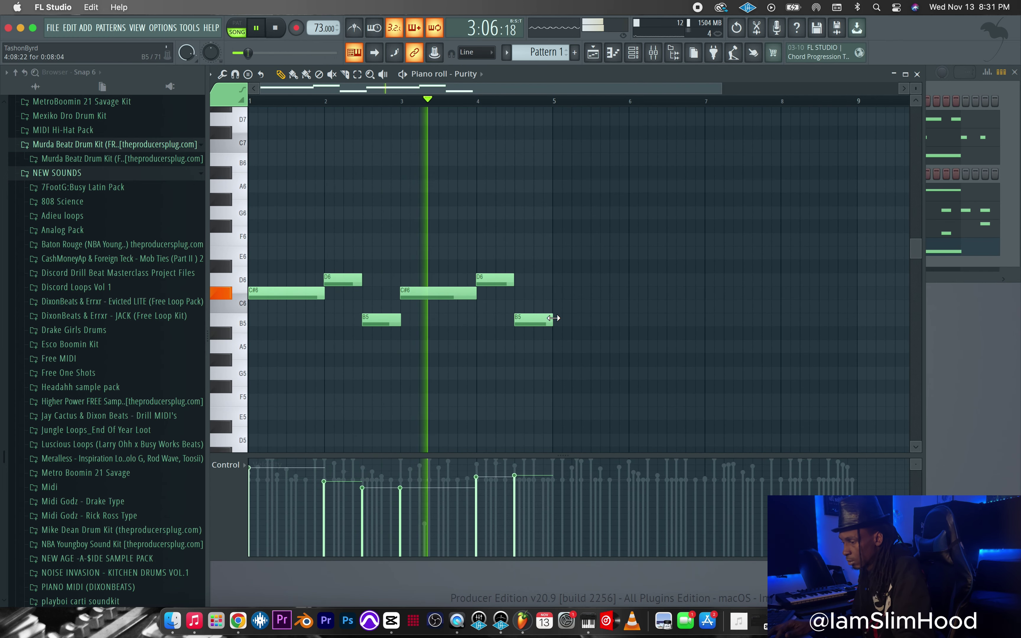
click(475, 52)
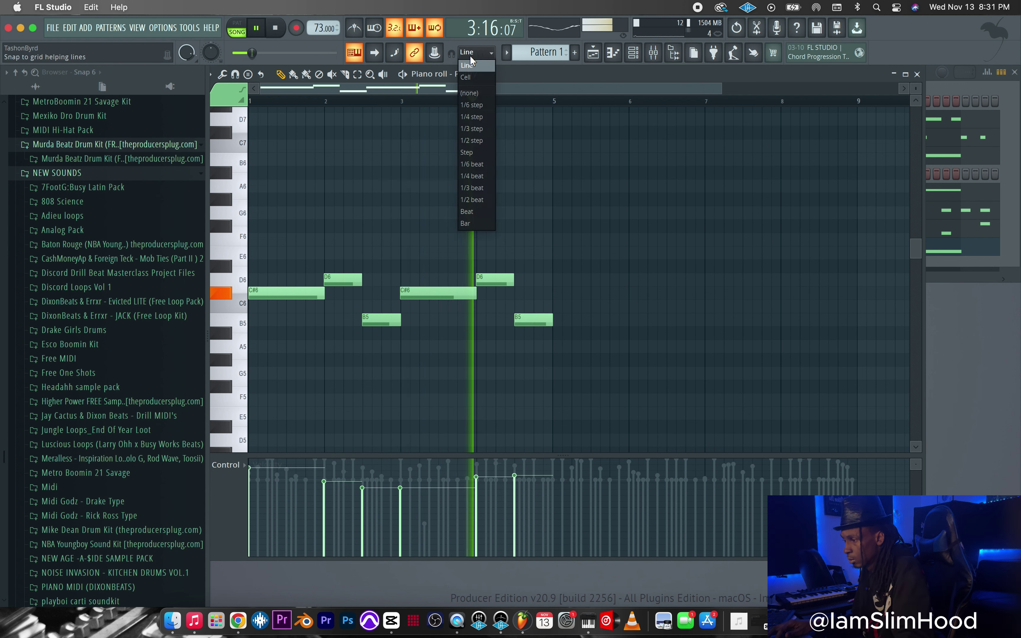
click(469, 92)
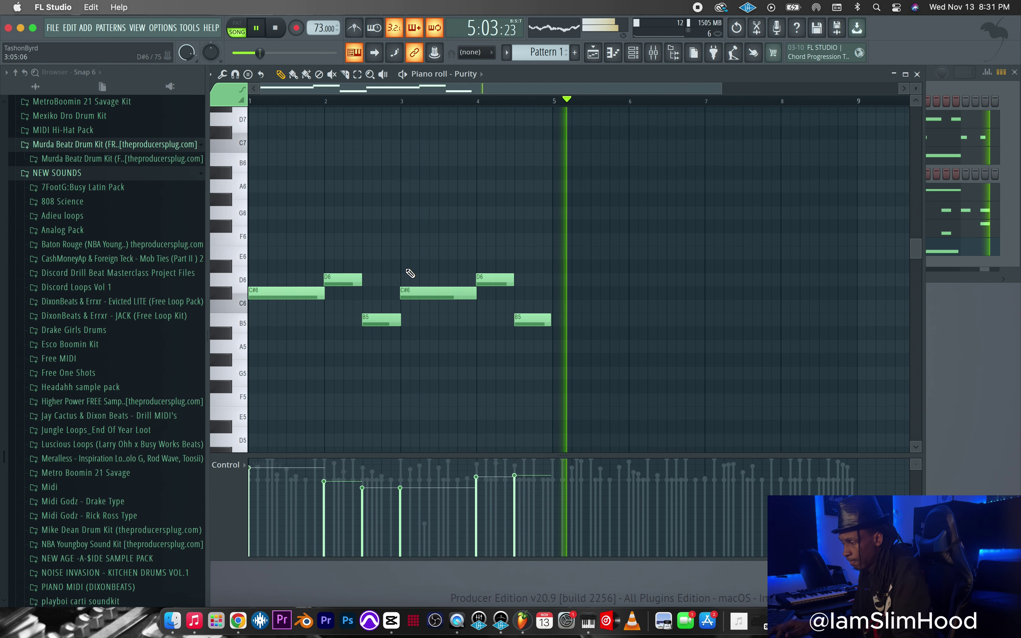
click(475, 52)
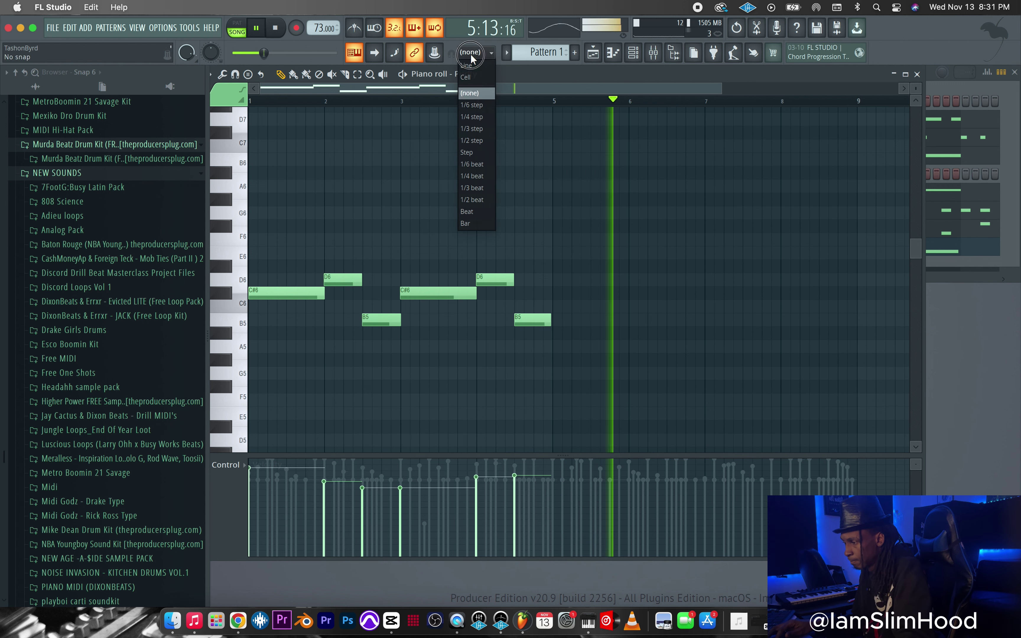
click(474, 66)
Step: Duplicate the four-bar Purity melody into bars 5 to 8 at the same pitch and close the piano roll
drag(558, 219, 266, 362)
scroll(259, 385, down, 2)
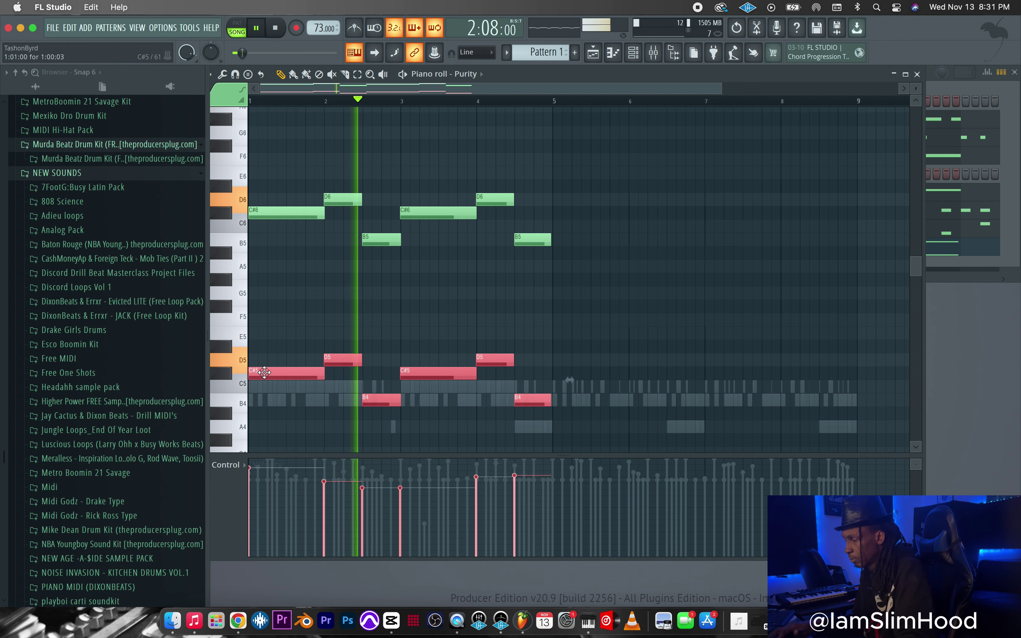
drag(265, 371, 565, 207)
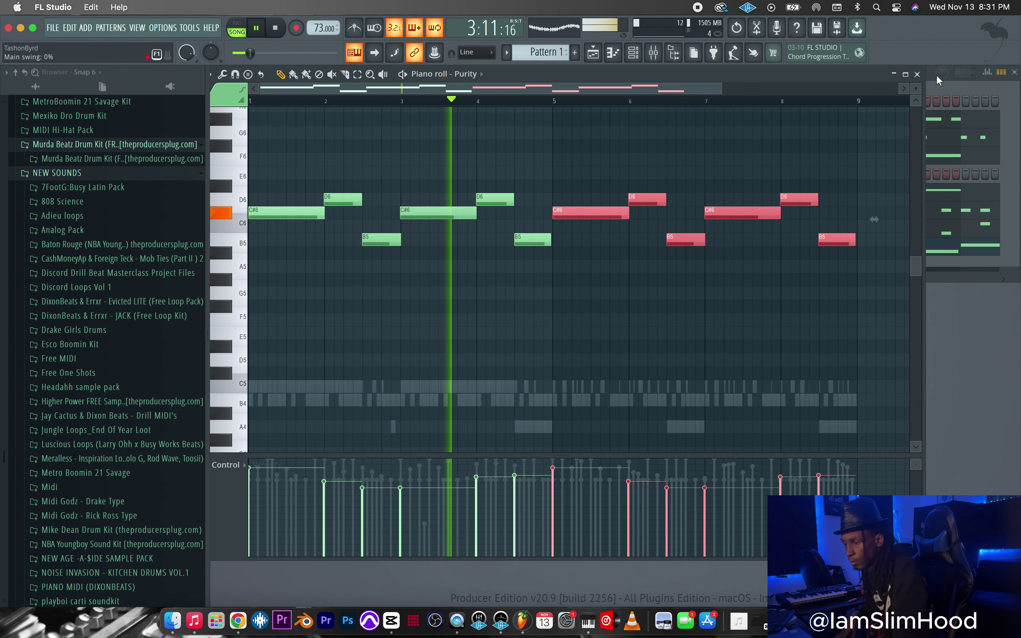
click(925, 76)
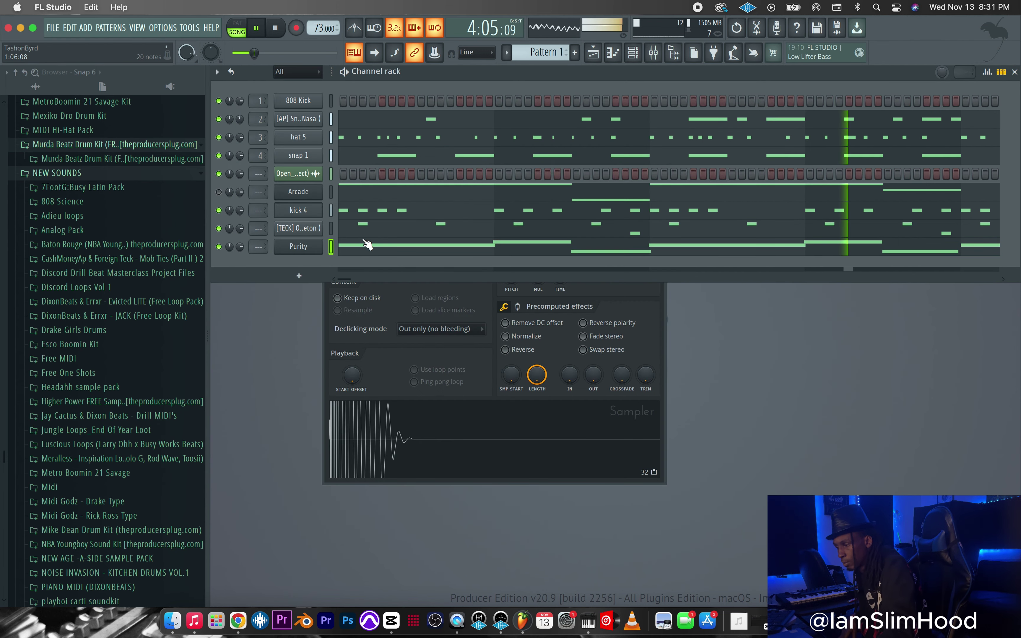
Step: Adjust the Purity channel's volume and the panning of the hat 5 and Skeleton open hat channels
mouse_move(239, 246)
mouse_down()
mouse_move(239, 266)
mouse_move(240, 246)
mouse_up()
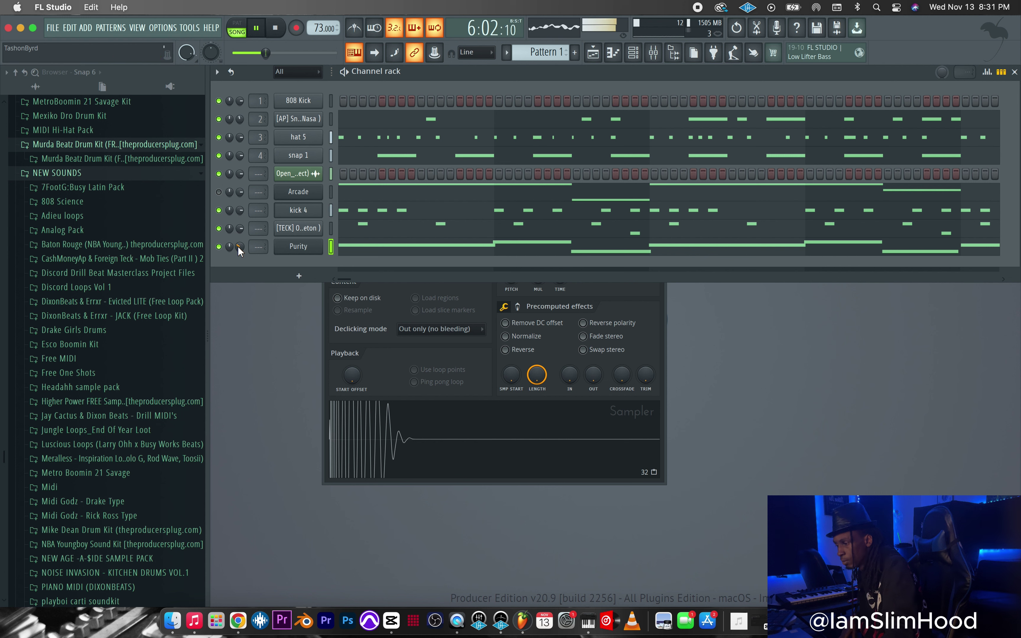
drag(237, 247, 238, 249)
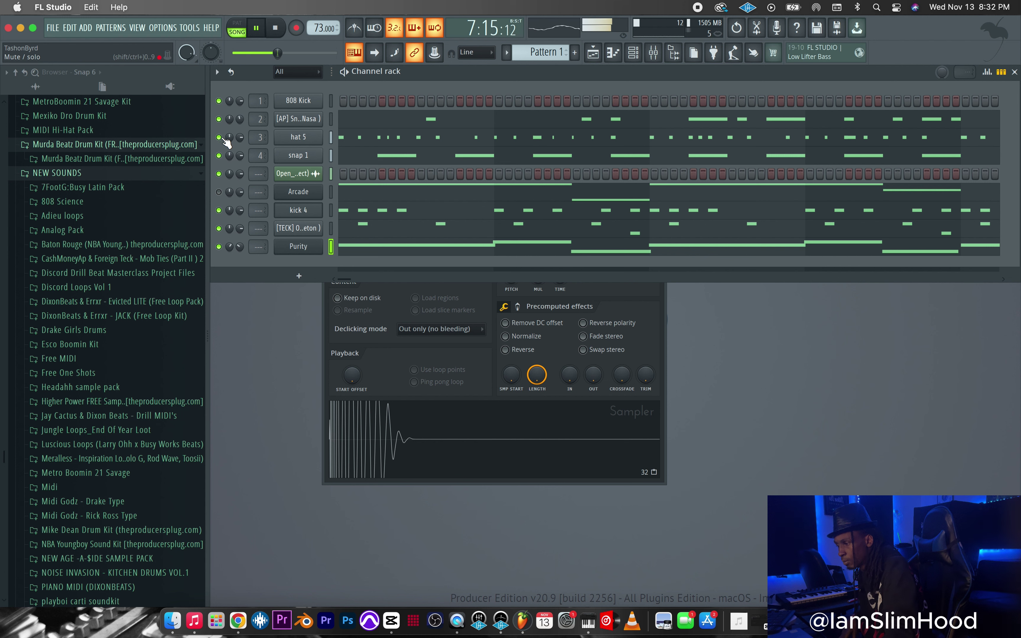
drag(231, 128, 232, 122)
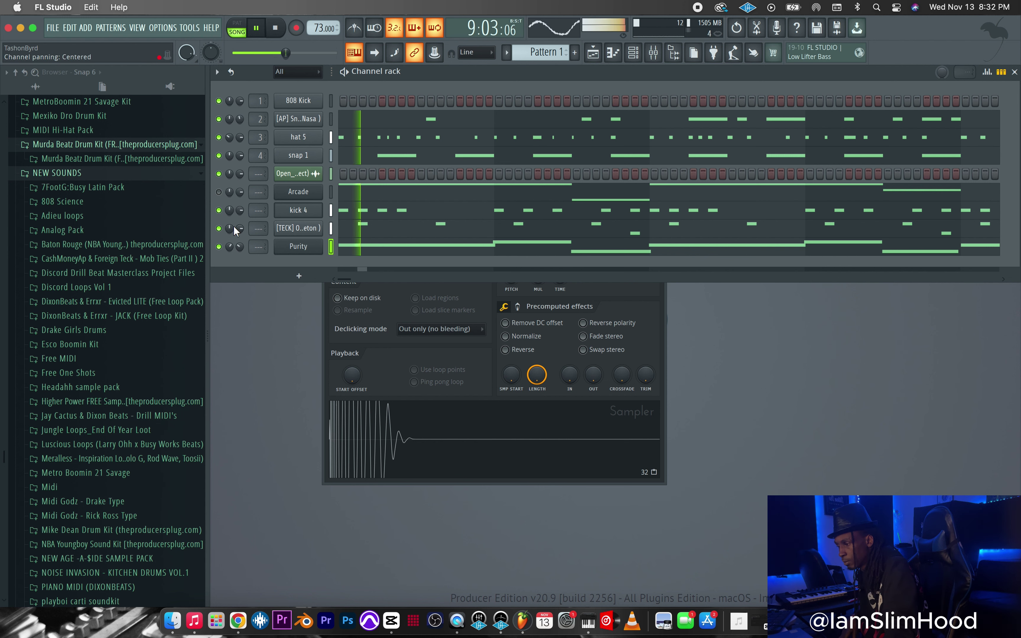
mouse_move(229, 231)
mouse_down()
mouse_move(236, 250)
mouse_move(240, 231)
mouse_up()
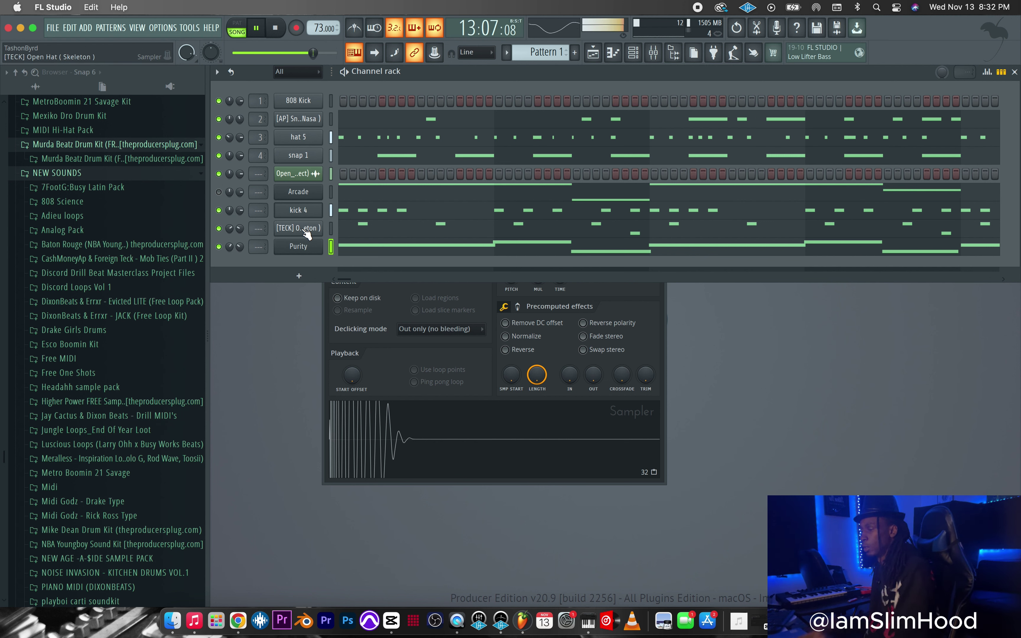
Step: Add an Addictive Keys channel with the Studio Grand piano, mute Purity, and record a piano melody into the pattern
click(303, 279)
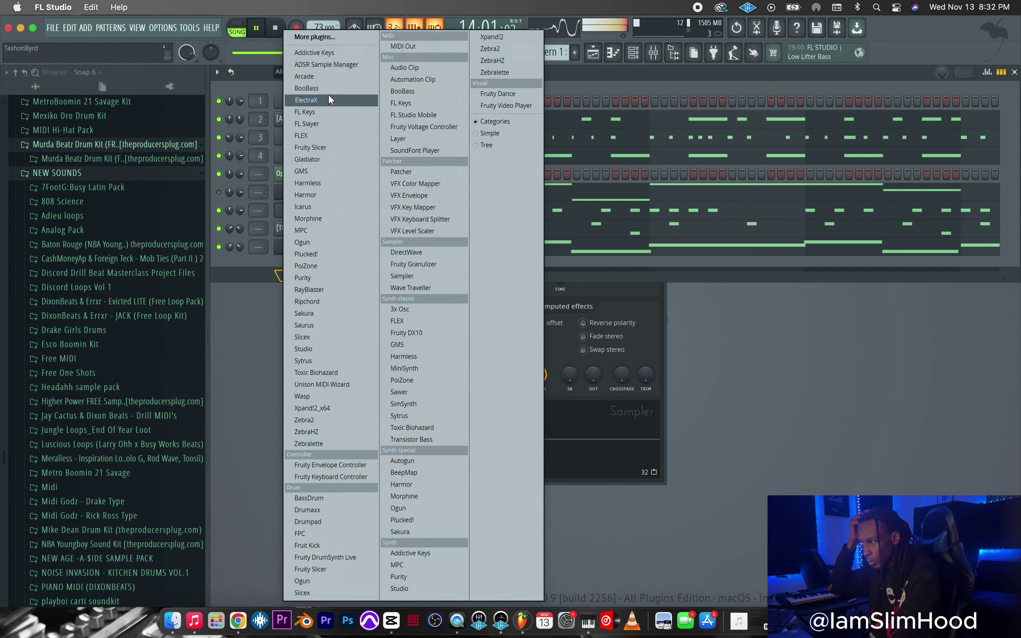
click(327, 53)
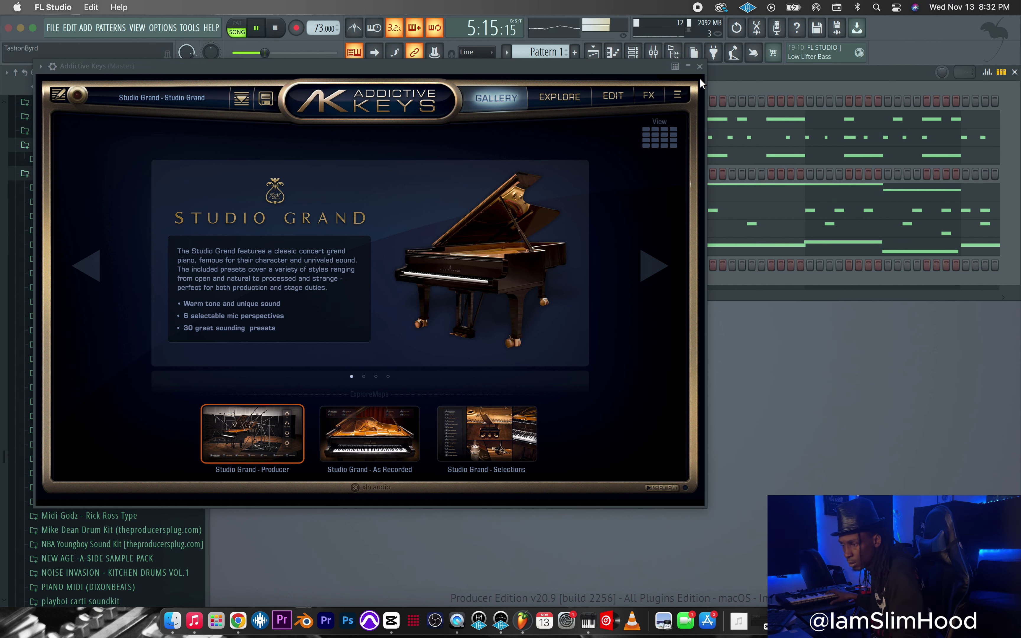
click(700, 66)
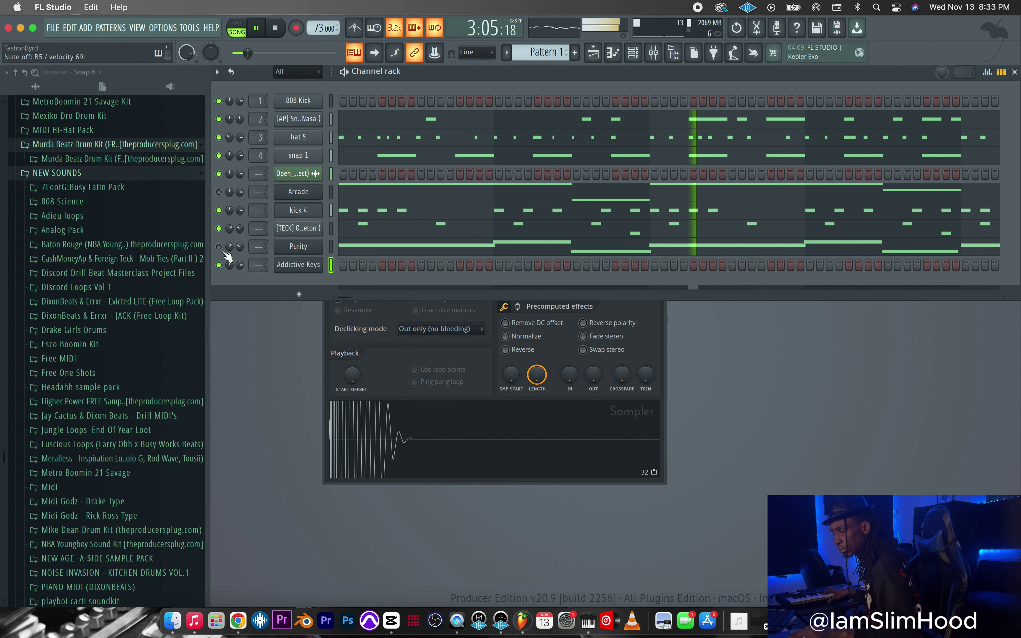
key(space)
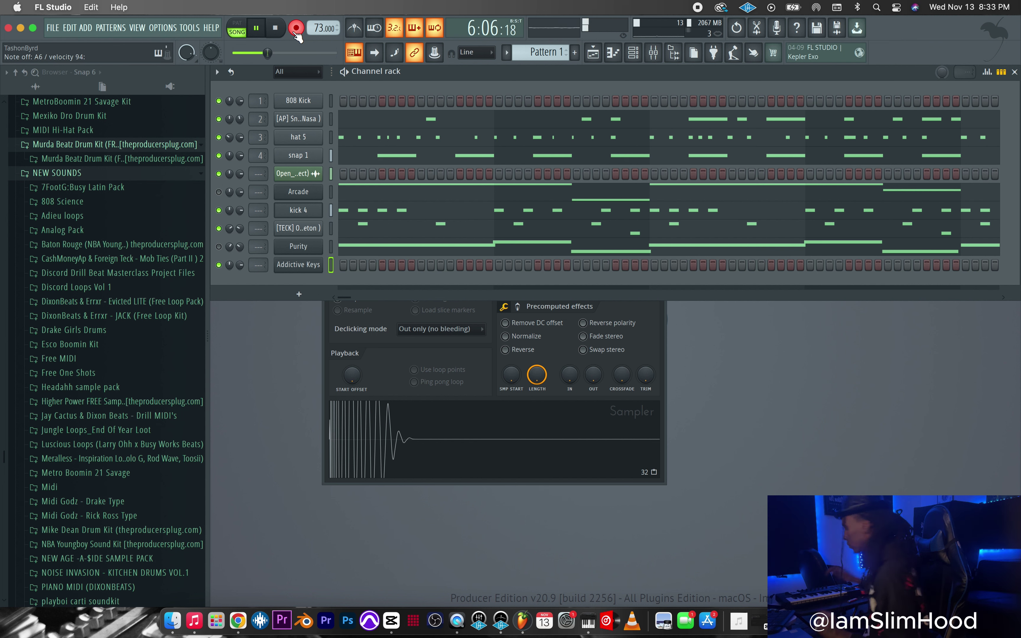
key(space)
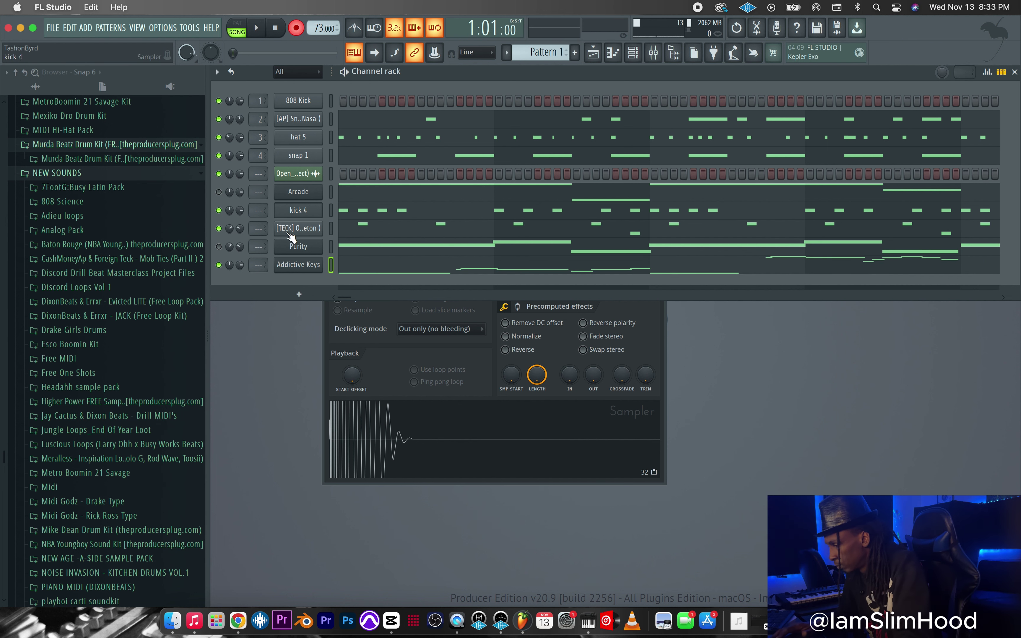
Step: In the Addictive Keys piano roll, move the B6 note in bar 5 down to A6 and delete the longer A6 note after it
click(289, 269)
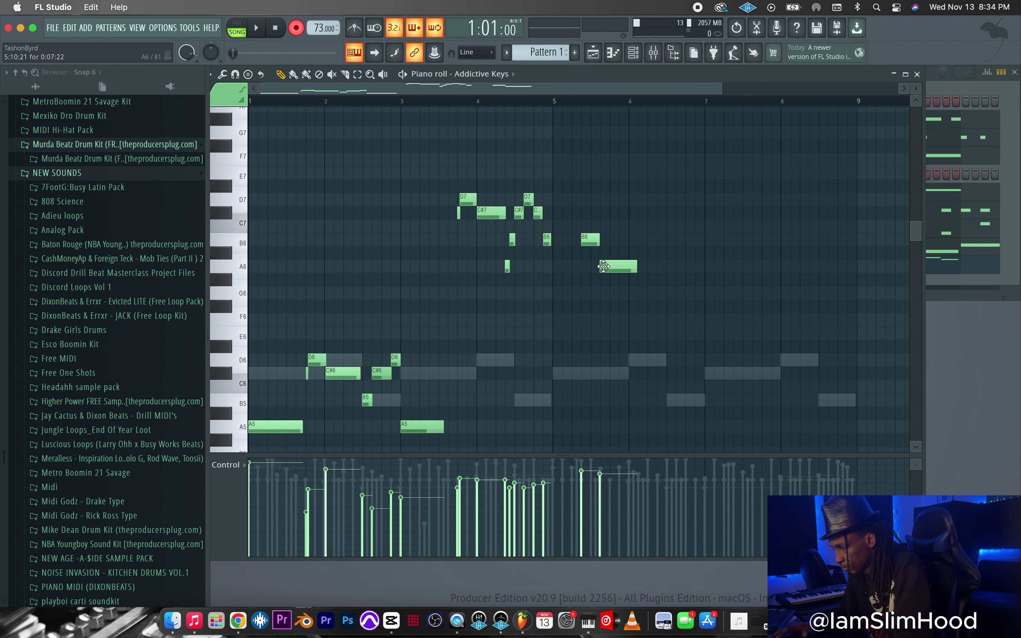
drag(591, 248, 591, 270)
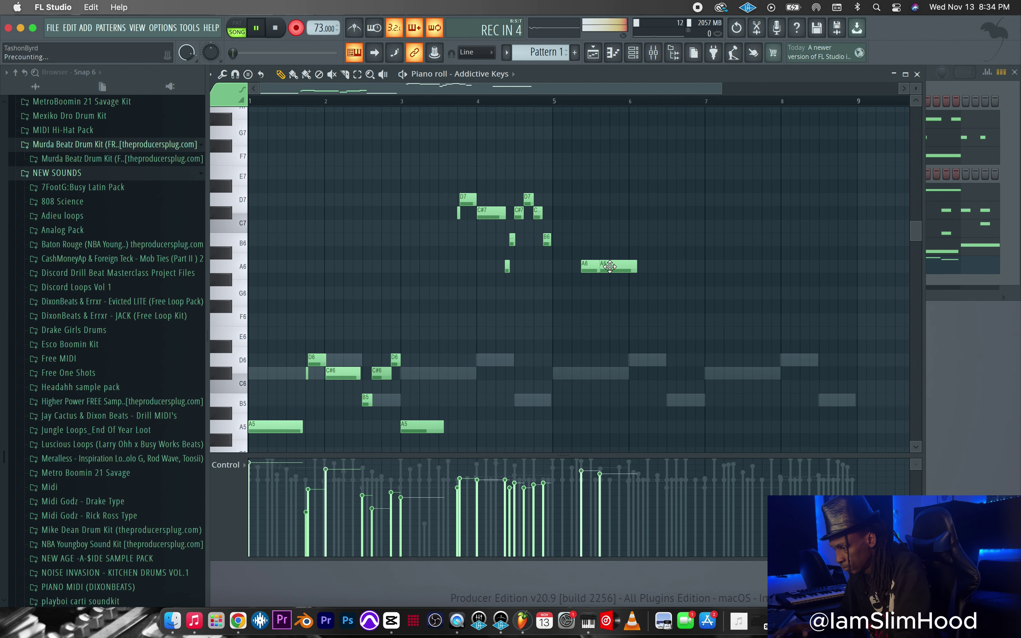
key(space)
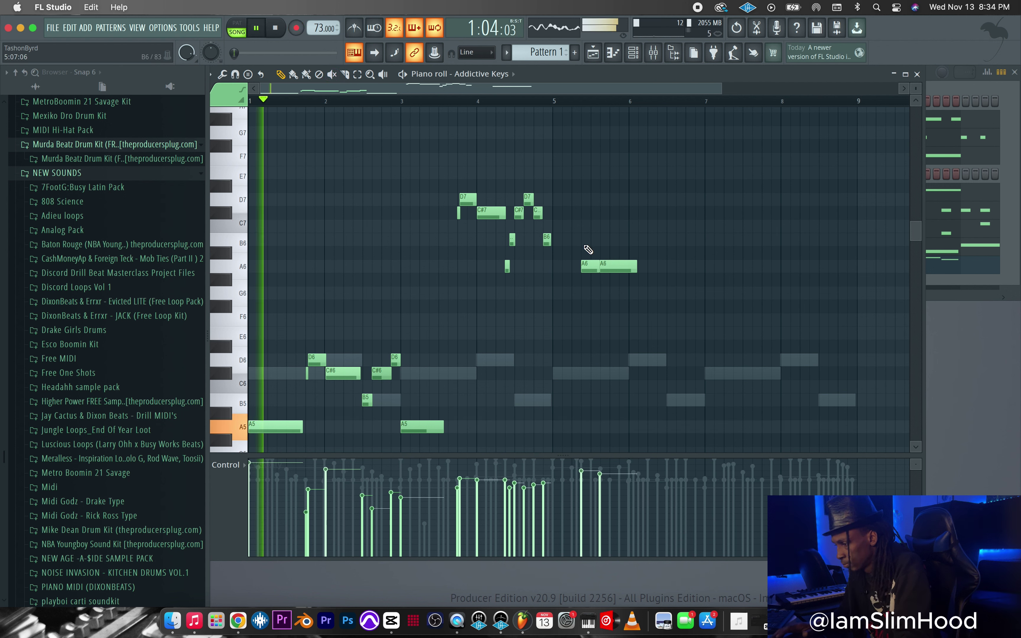
right_click(619, 267)
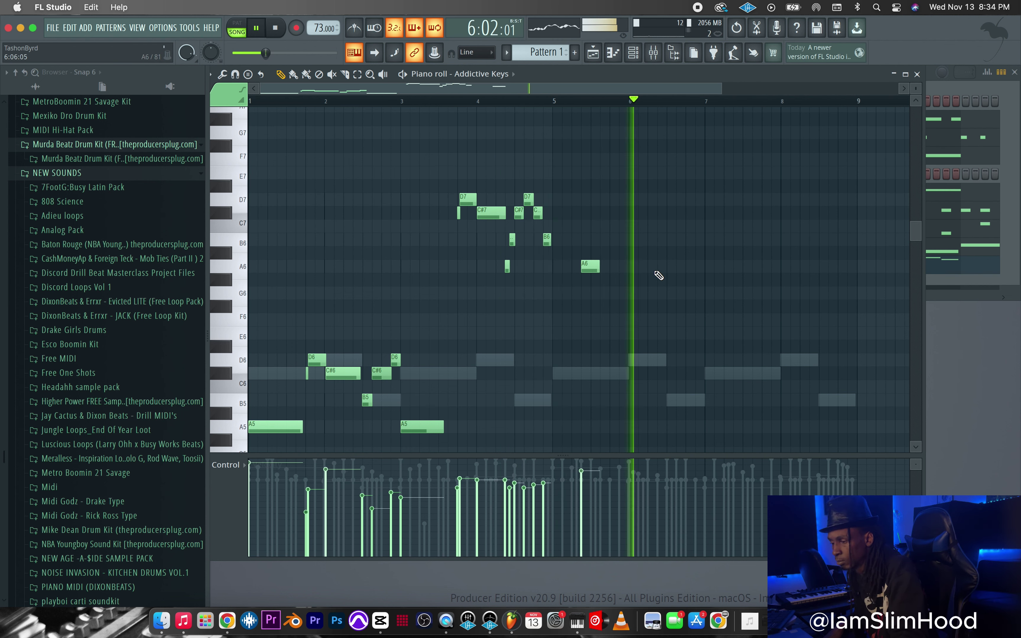
scroll(419, 295, down, 3)
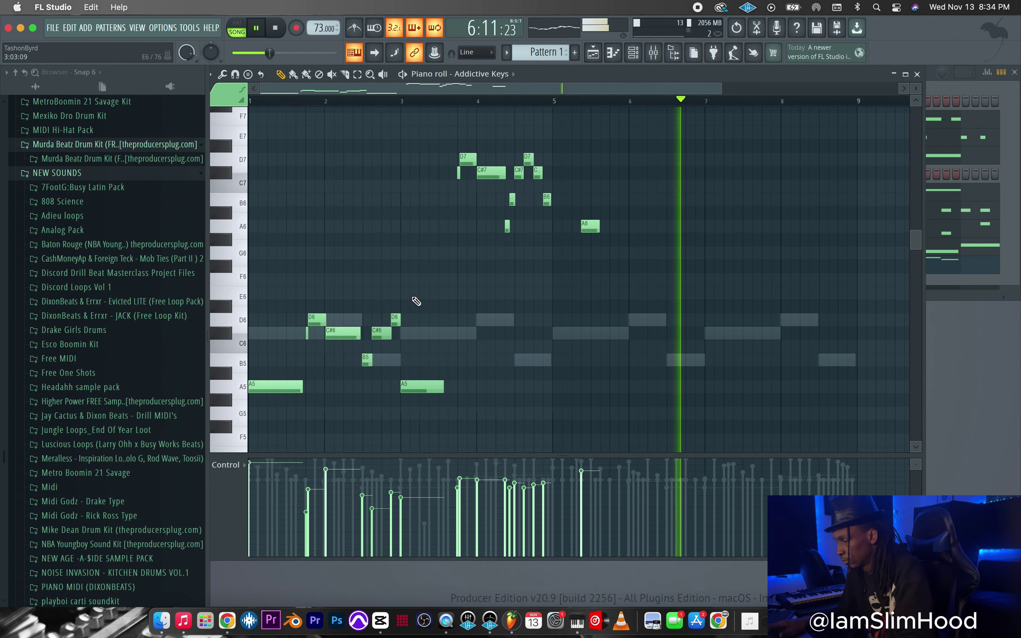
key(space)
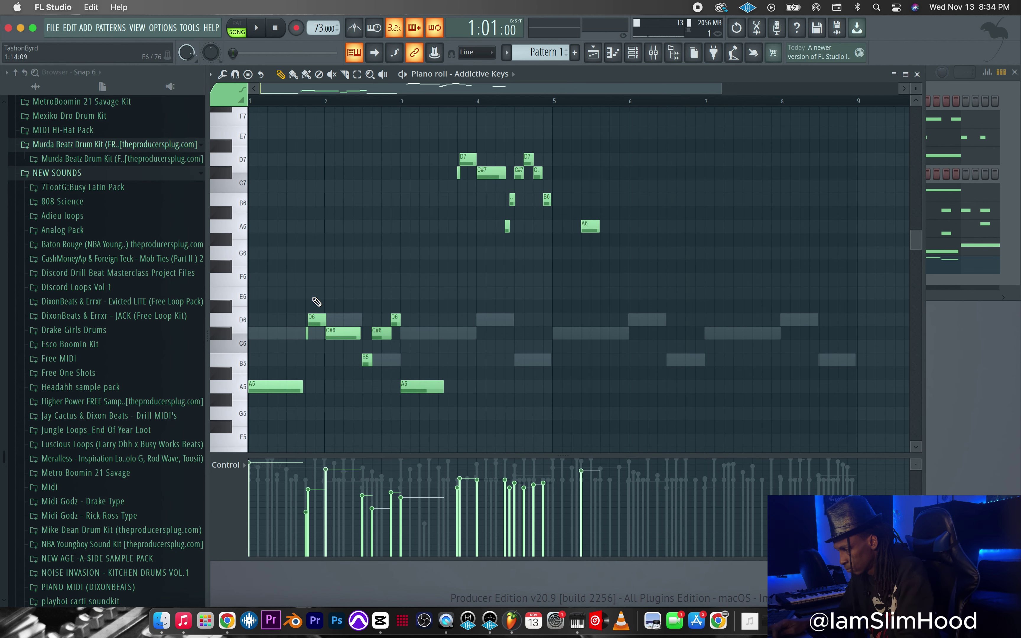
drag(323, 345, 322, 358)
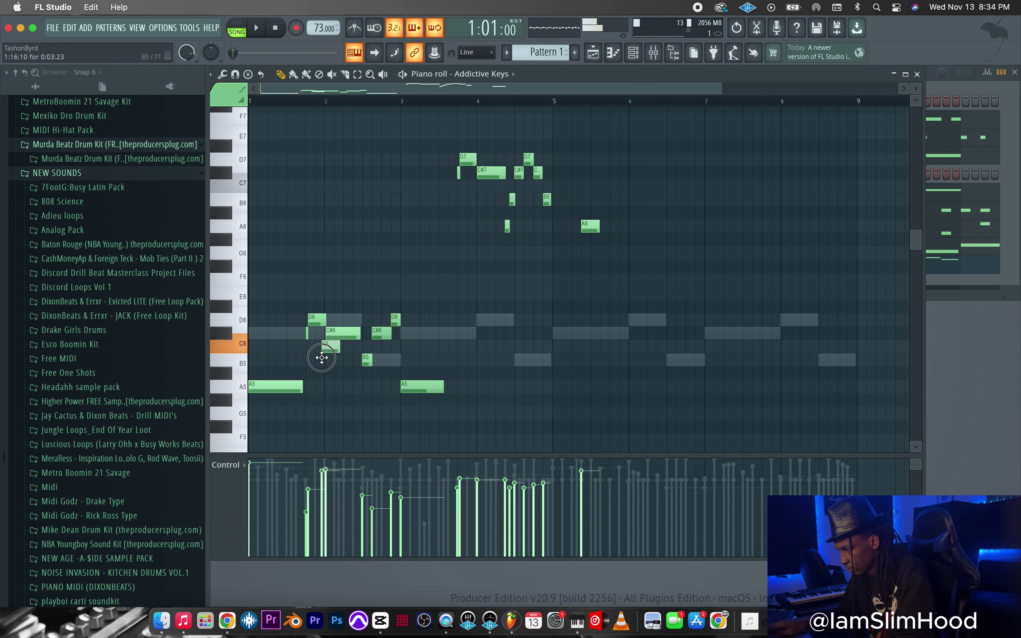
drag(309, 306, 479, 401)
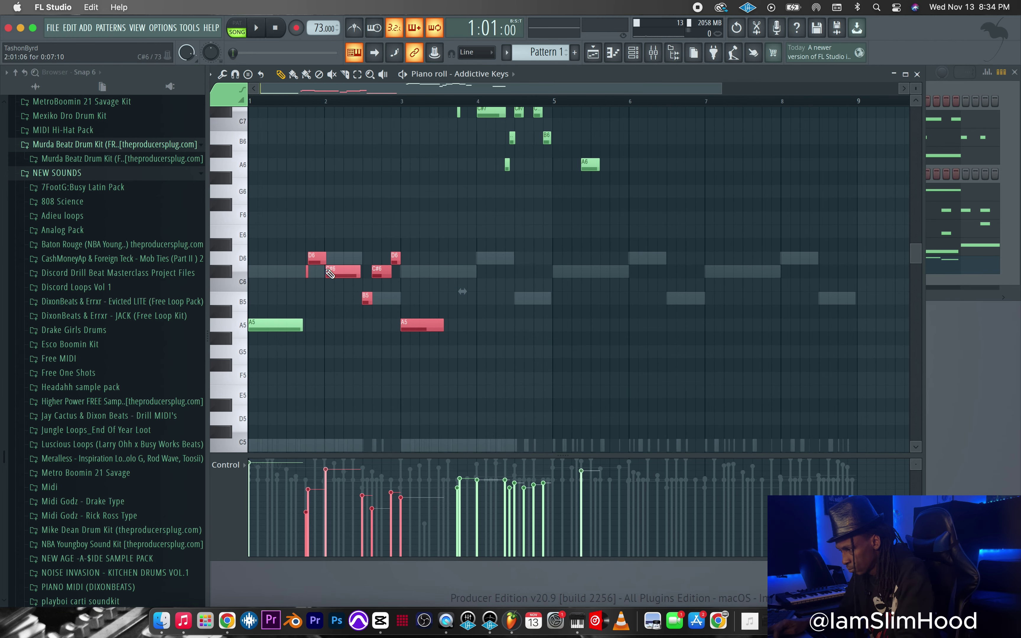
scroll(471, 346, up, 3)
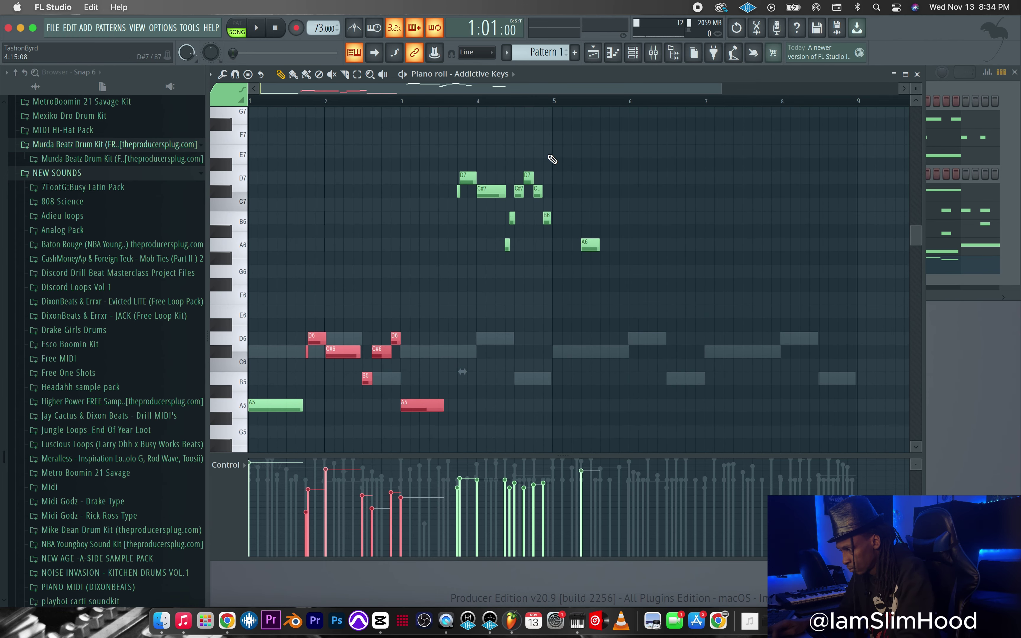
drag(554, 148, 312, 434)
drag(319, 364, 520, 360)
scroll(453, 308, up, 9)
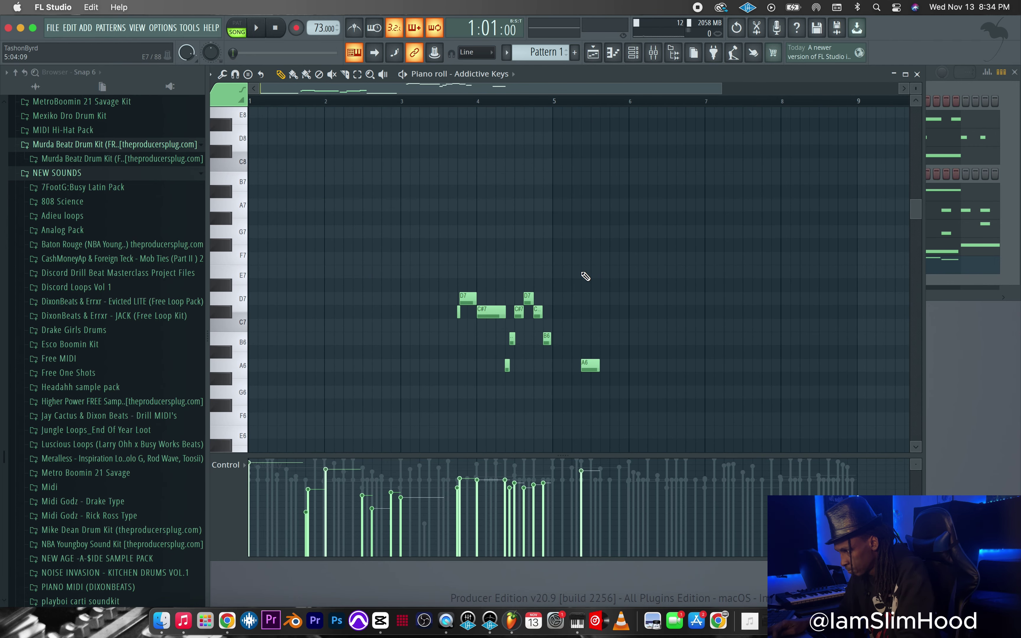
Step: Duplicate the bars 1 to 4 melody, without the opening A5 and bar 5 A6, exactly four bars further on and close the piano roll
drag(578, 224, 303, 441)
scroll(303, 436, up, 8)
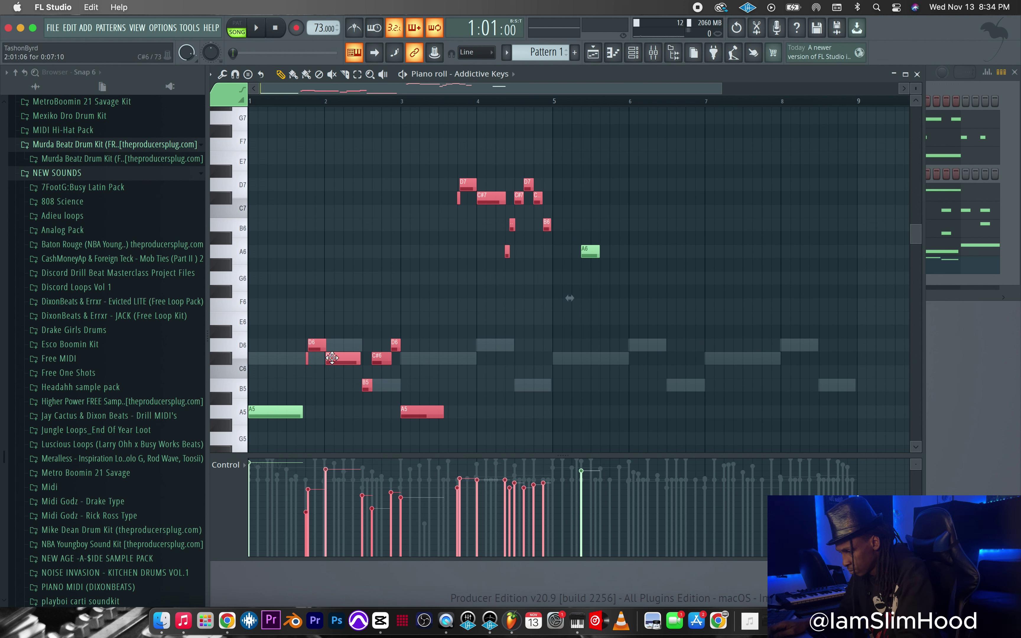
drag(332, 357, 623, 374)
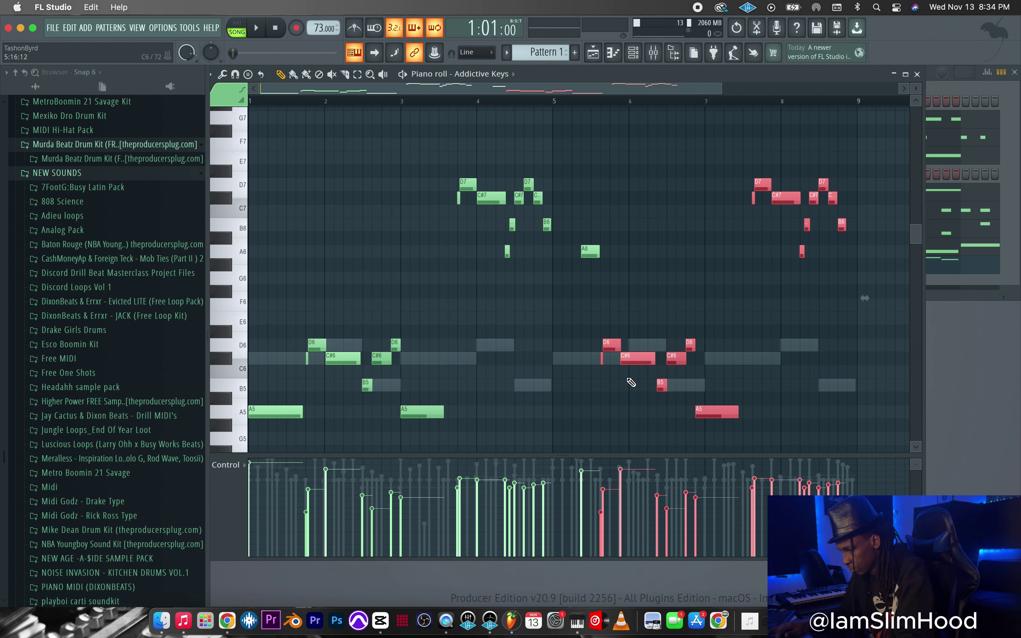
key(space)
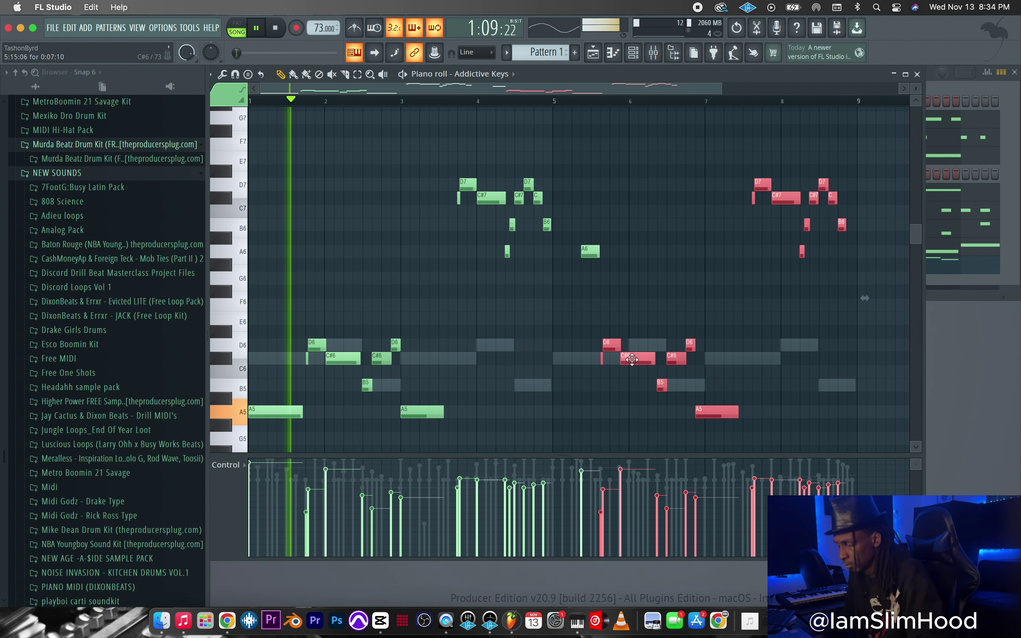
drag(632, 359, 640, 359)
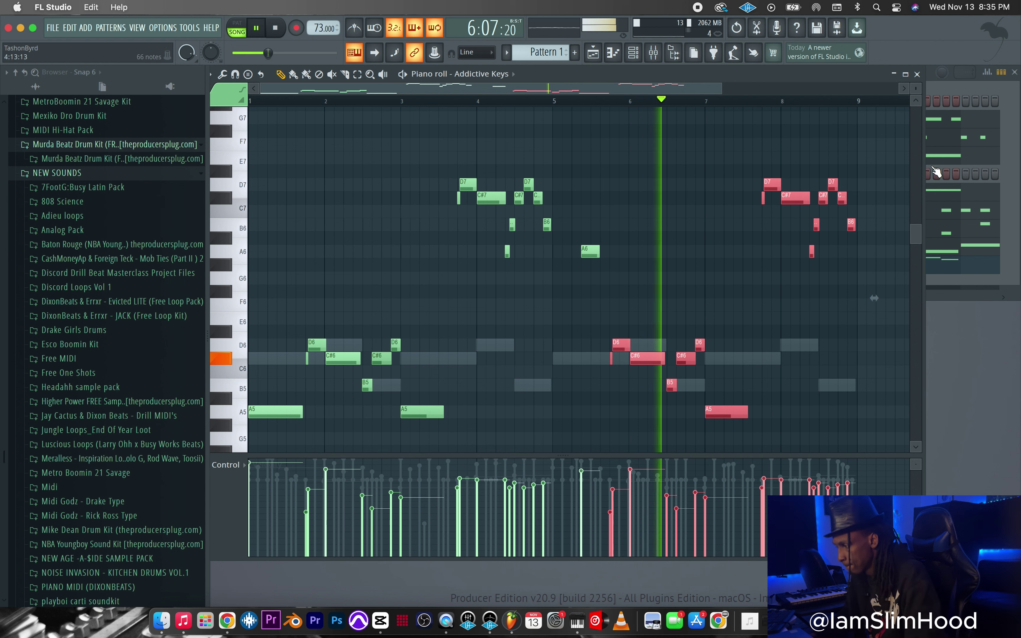
click(920, 74)
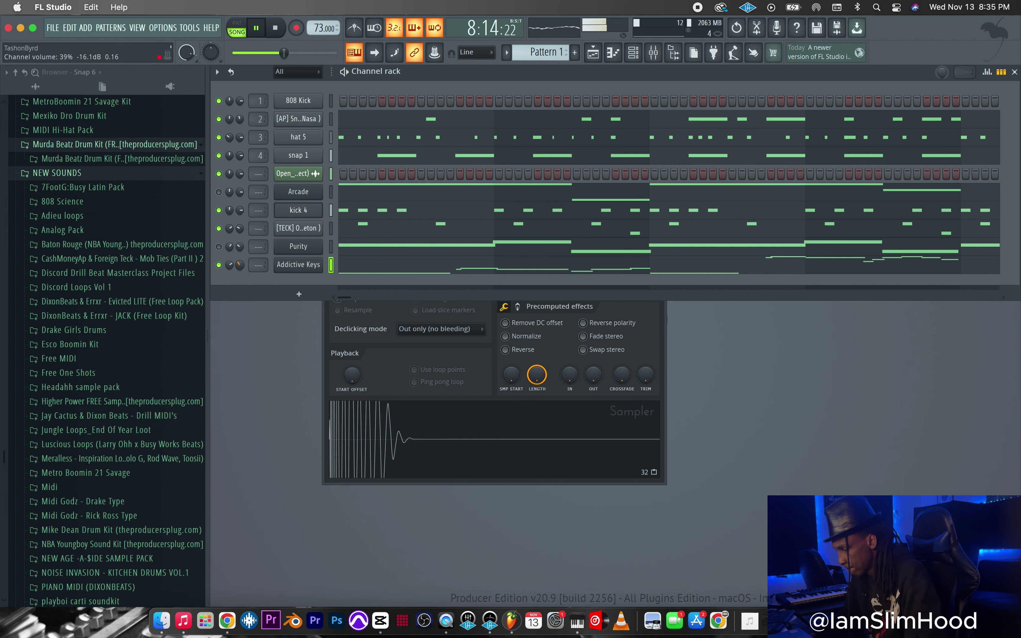
Step: In the Addictive Keys piano roll, lower the velocities of the opening A5 and bar 6 C#6 and raise the bar 5 A6 to maximum
right_click(321, 261)
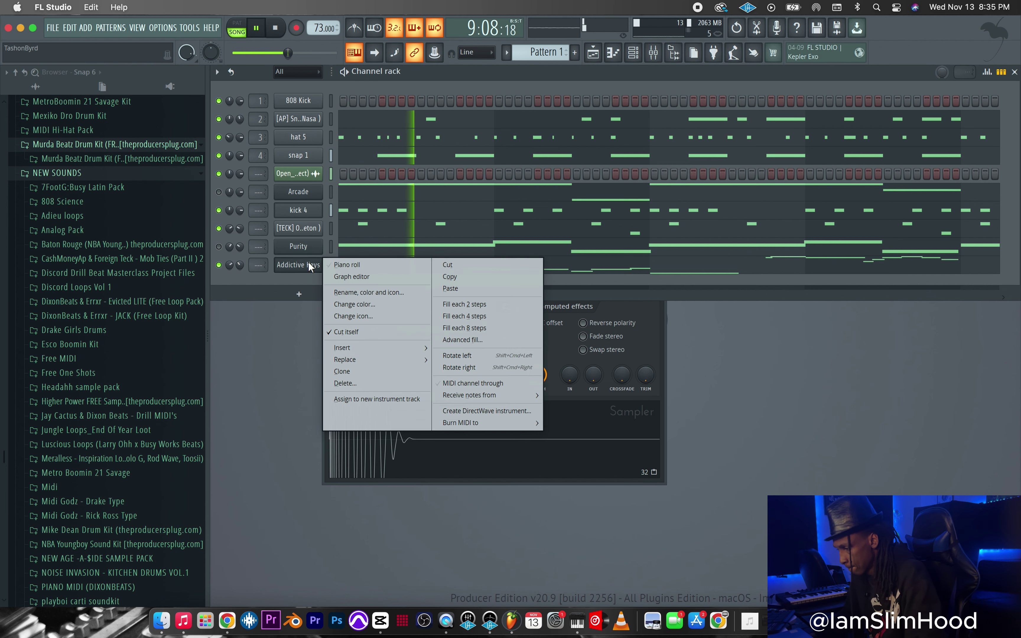
click(354, 265)
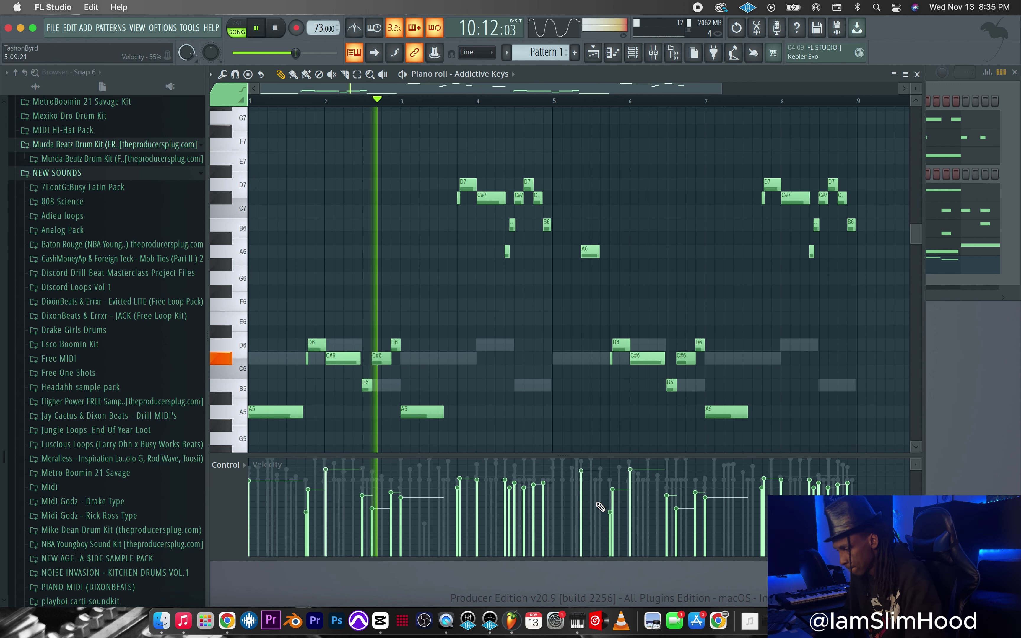
click(630, 488)
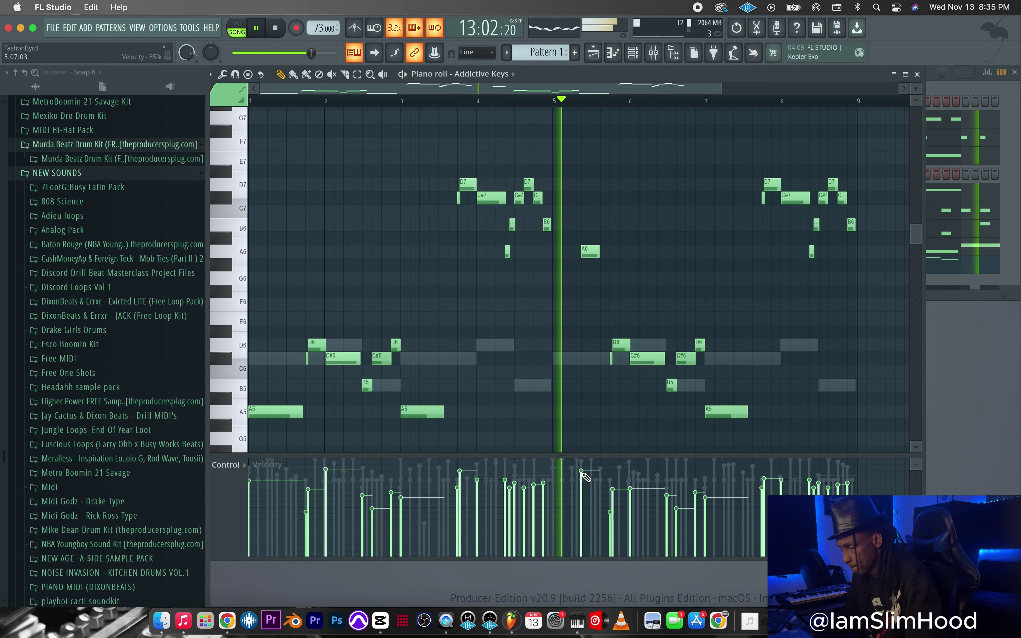
click(589, 461)
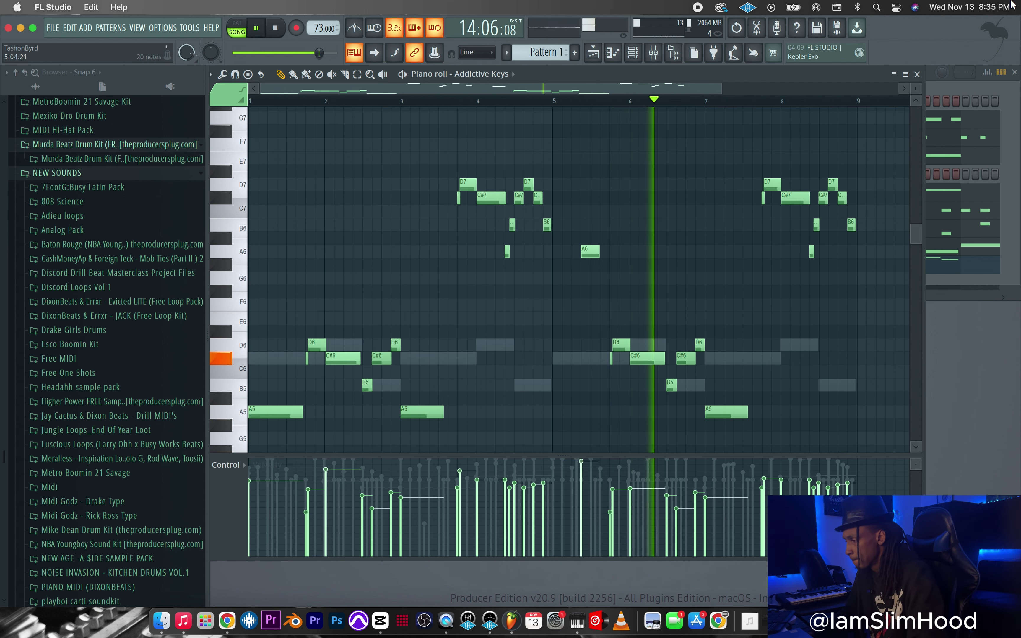
click(917, 75)
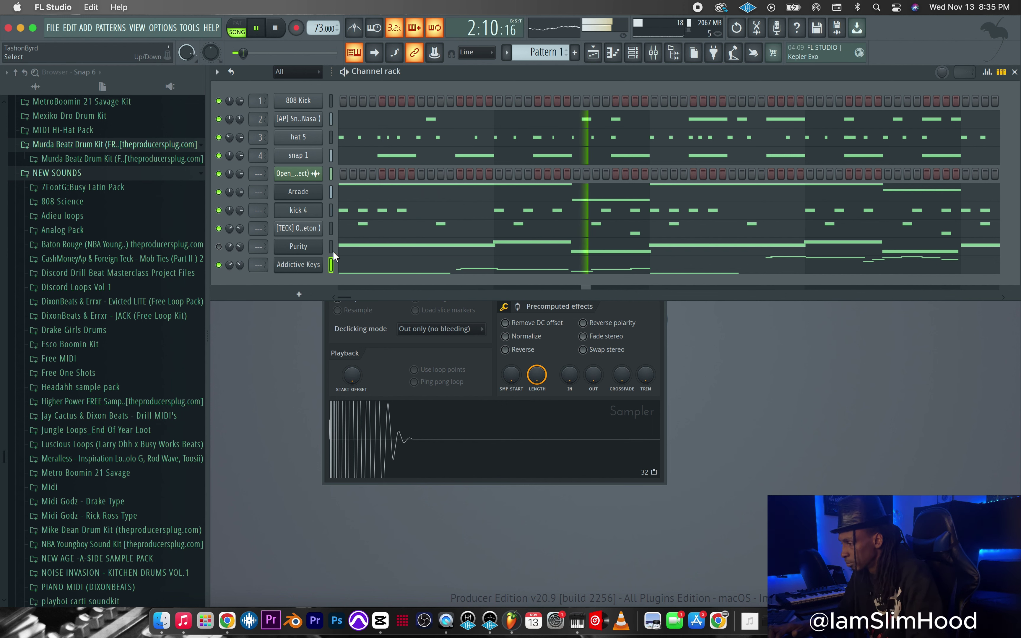
Step: Unmute Purity with the Addictive Keys melody copied into it and load the Digital Bells 2 preset from Bell & Perc
click(219, 246)
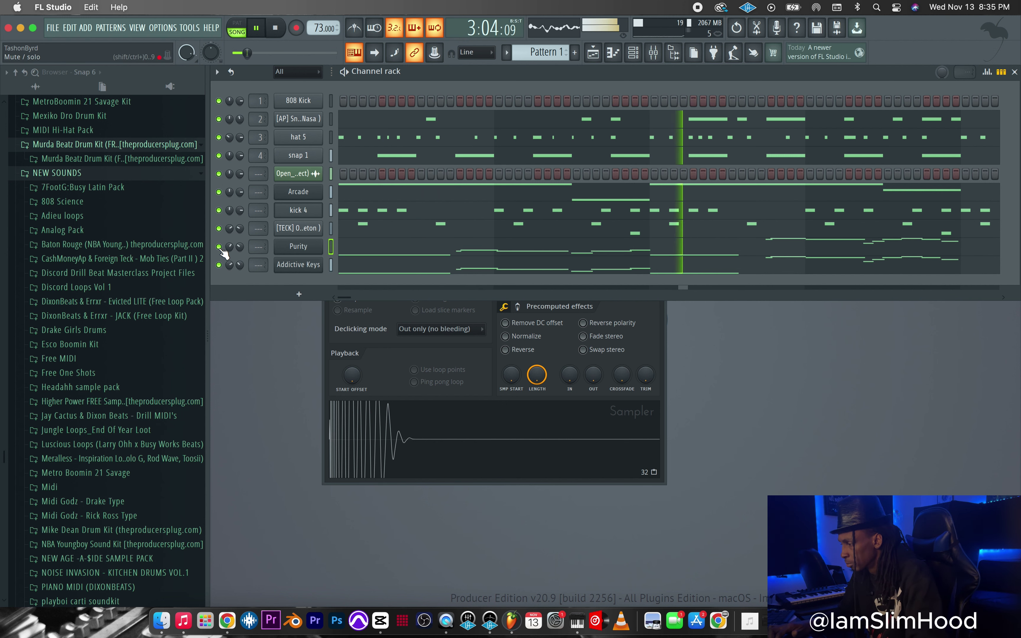
mouse_move(240, 246)
mouse_down()
mouse_move(240, 257)
mouse_move(240, 250)
mouse_up()
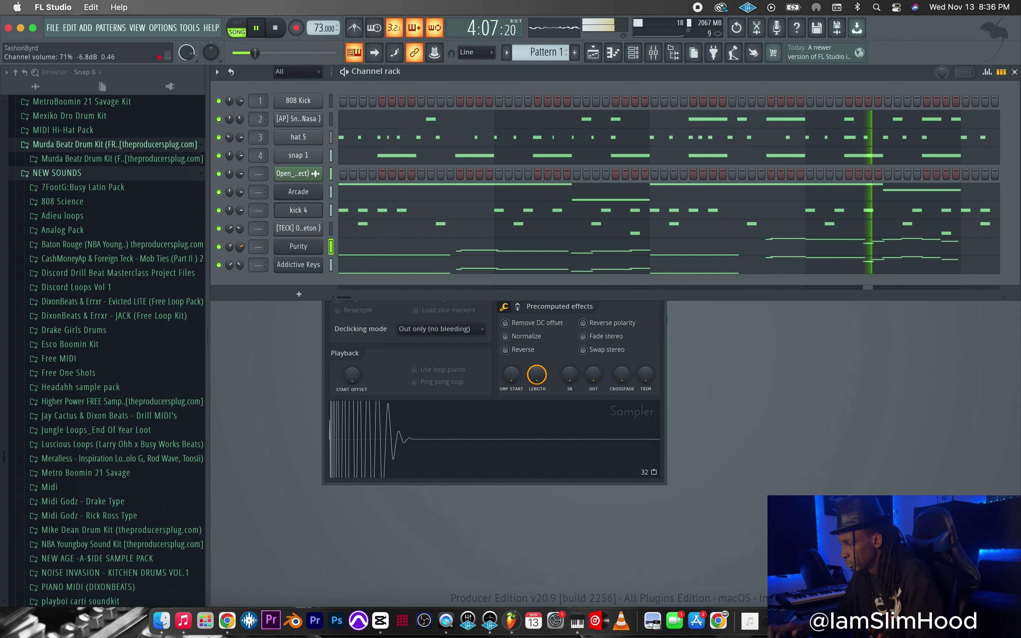
click(300, 247)
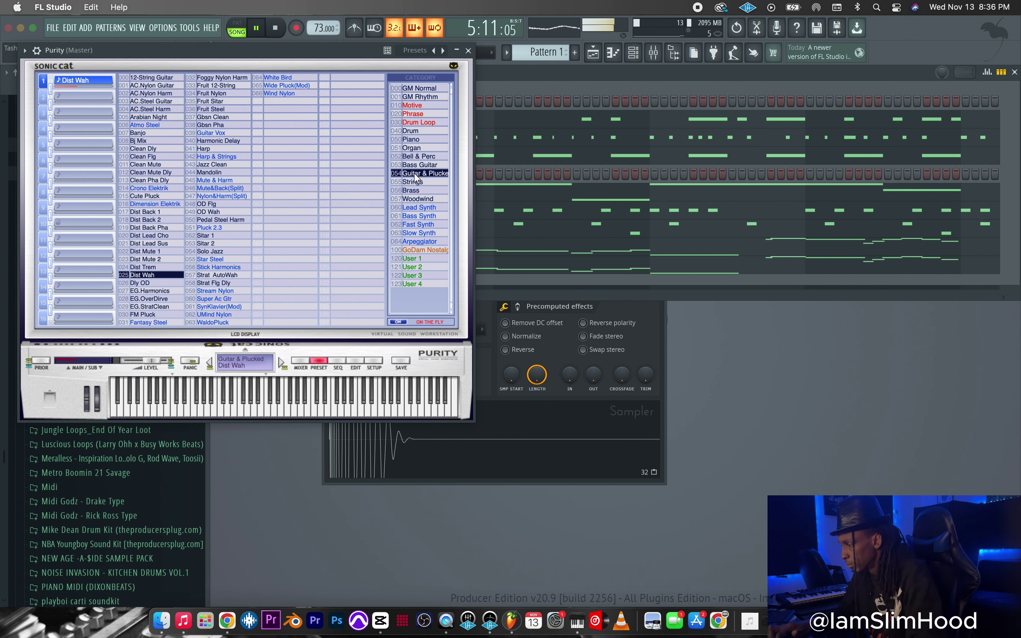
click(411, 156)
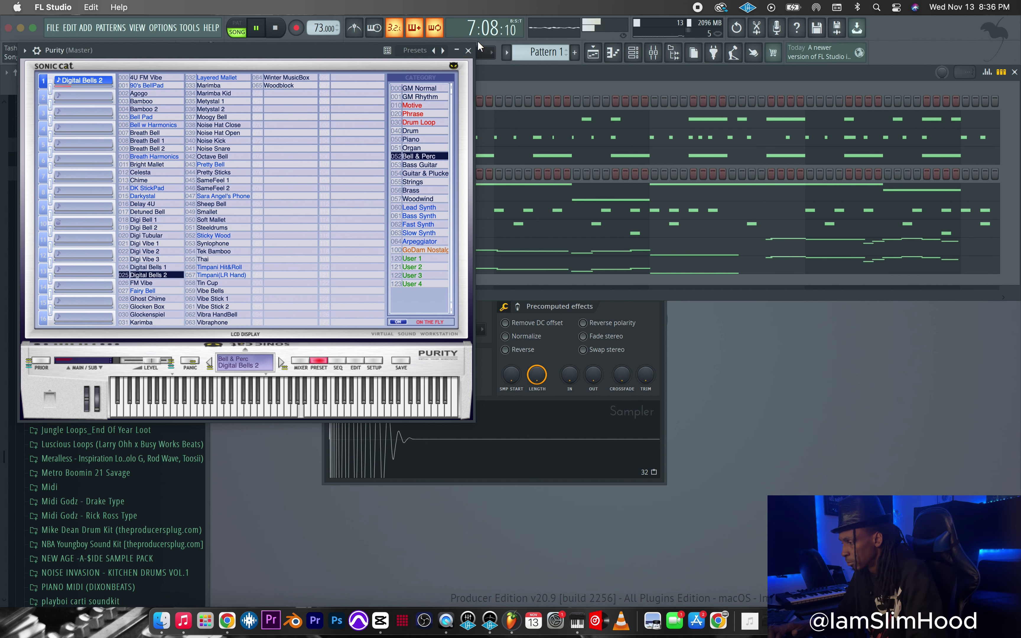
click(469, 51)
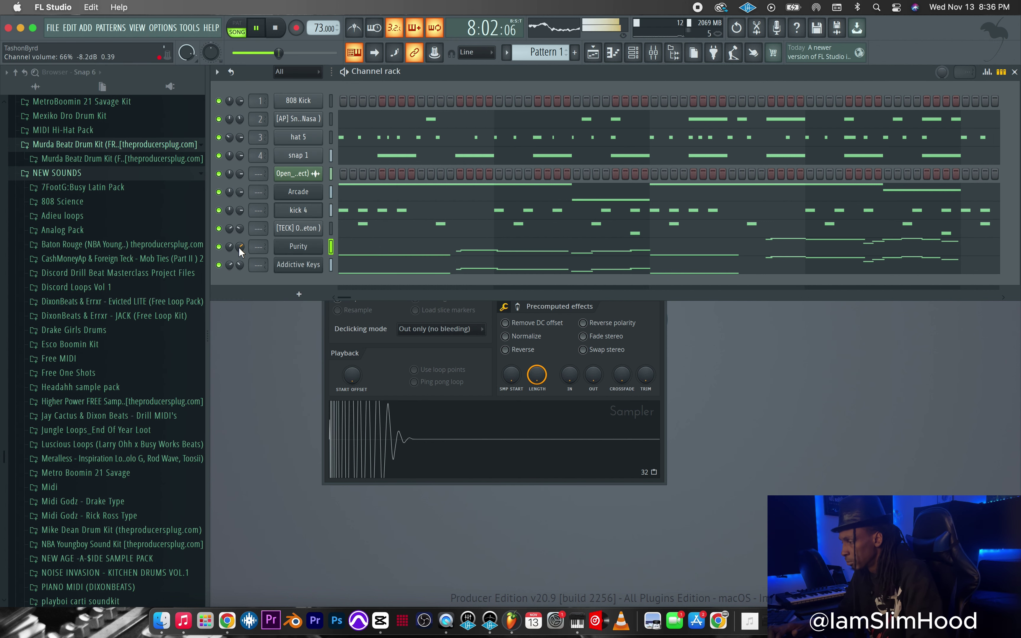
Step: Mute the Arcade and Addictive Keys channels, keep Purity playing, and set the Purity channel volume to about 18%
click(219, 246)
click(219, 192)
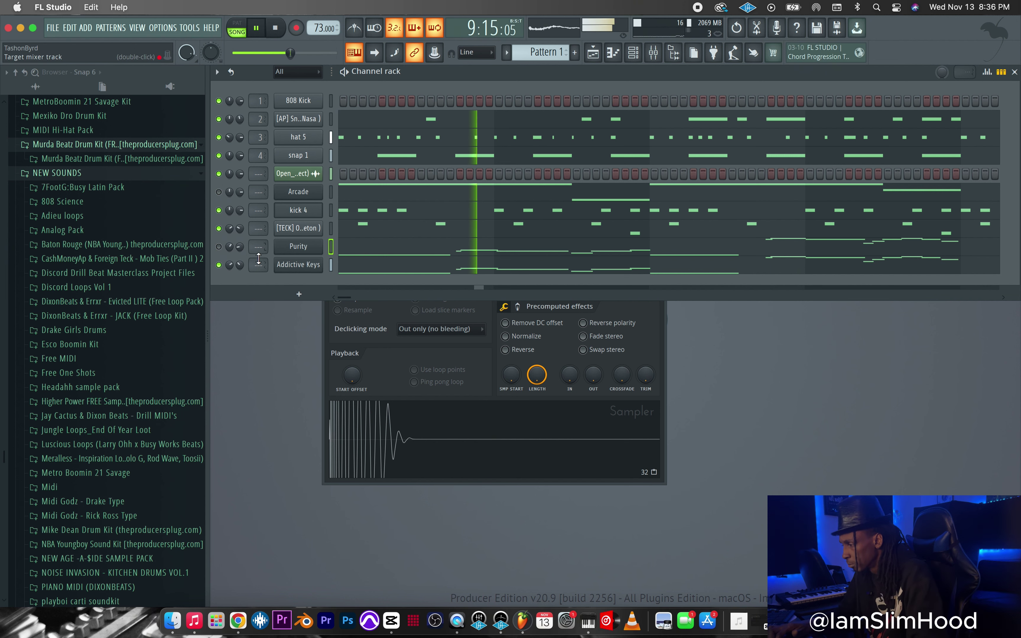
click(219, 264)
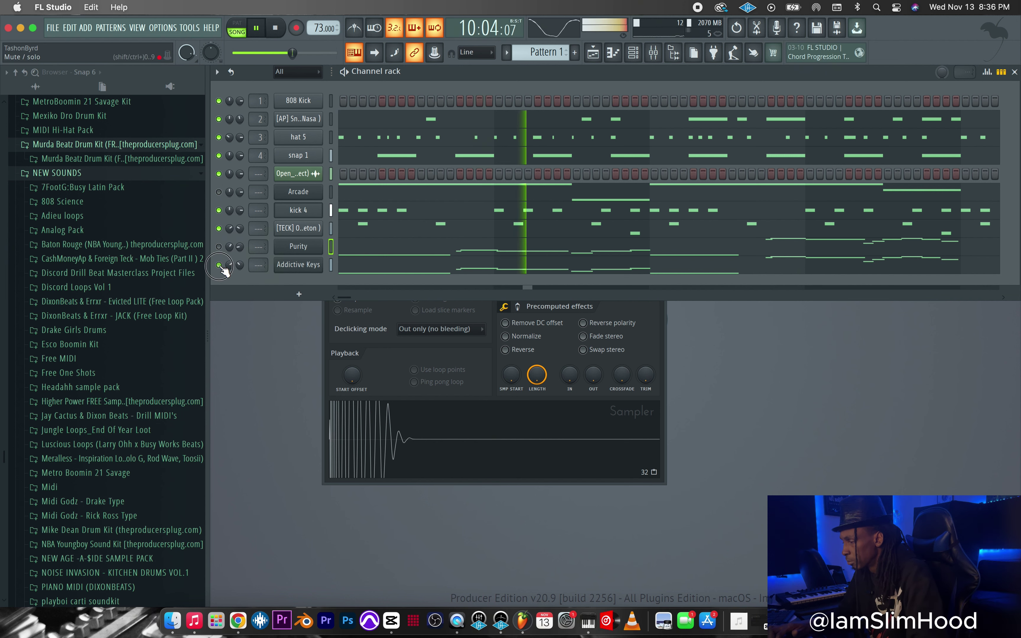
click(219, 247)
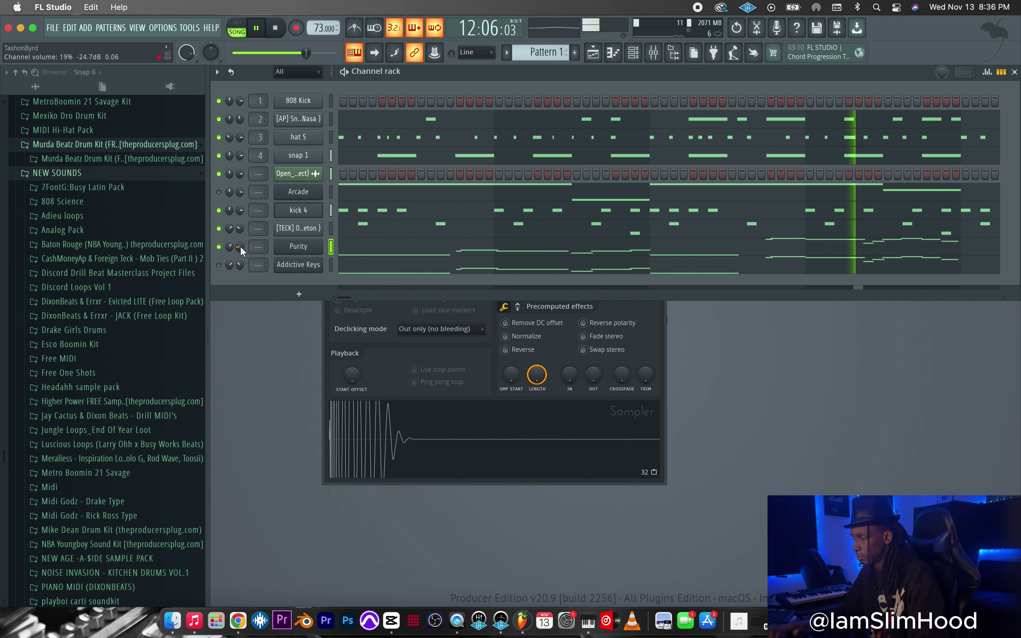
scroll(241, 246, up, 2)
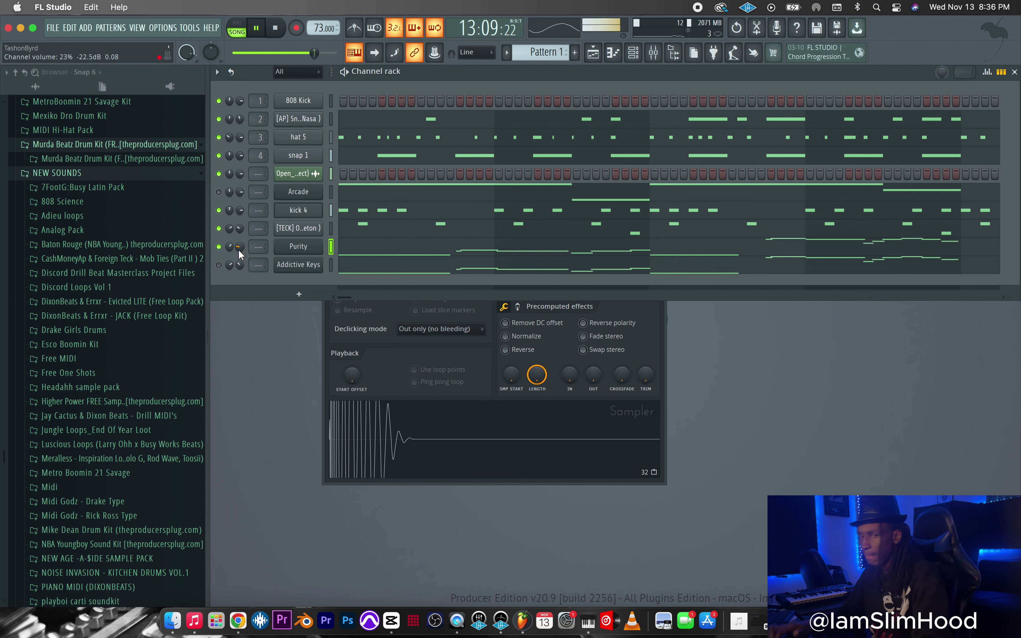
scroll(238, 250, down, 2)
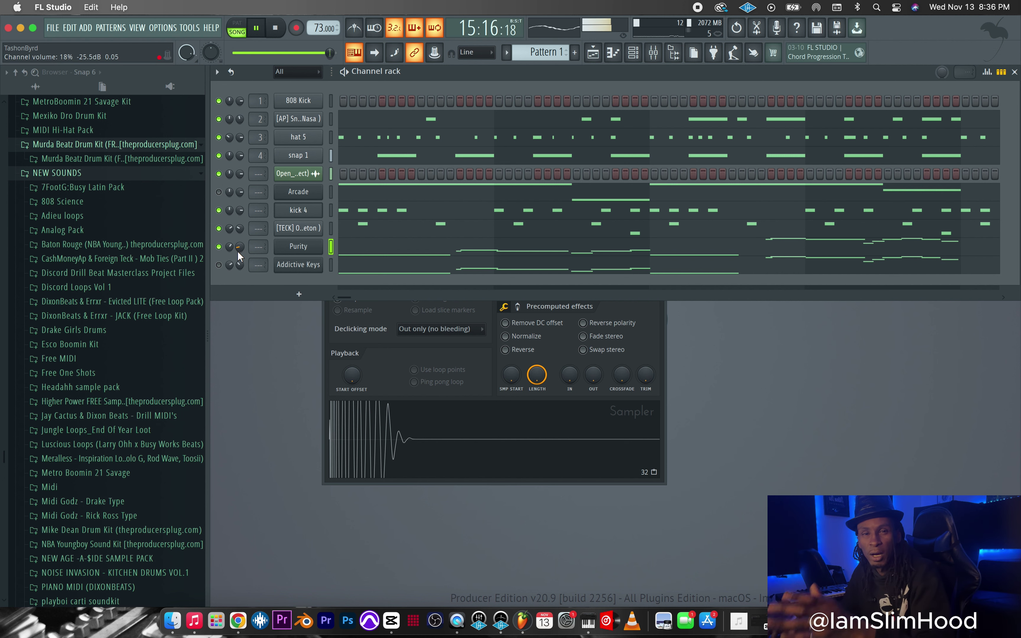
Step: Stop playback and save the project in the Projects folder as "11-13-24-1 73 bpm"
key(space)
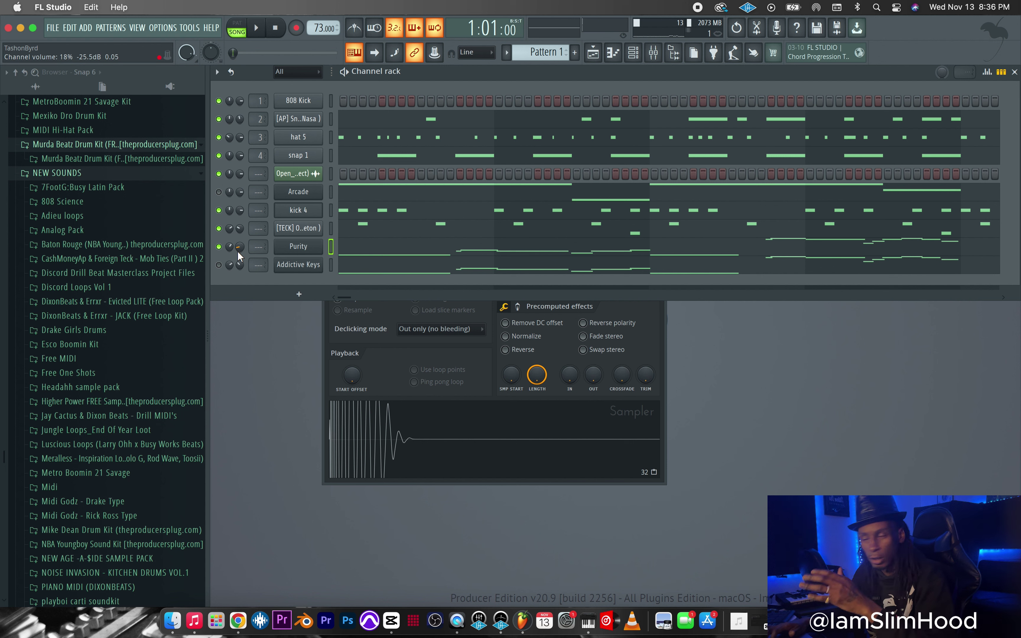
key(super+s)
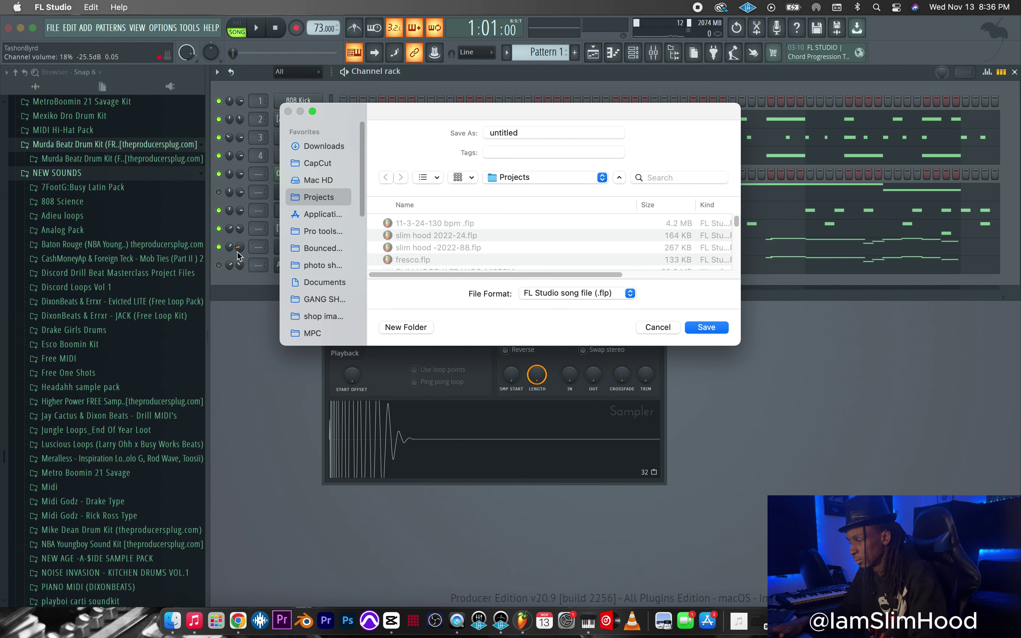
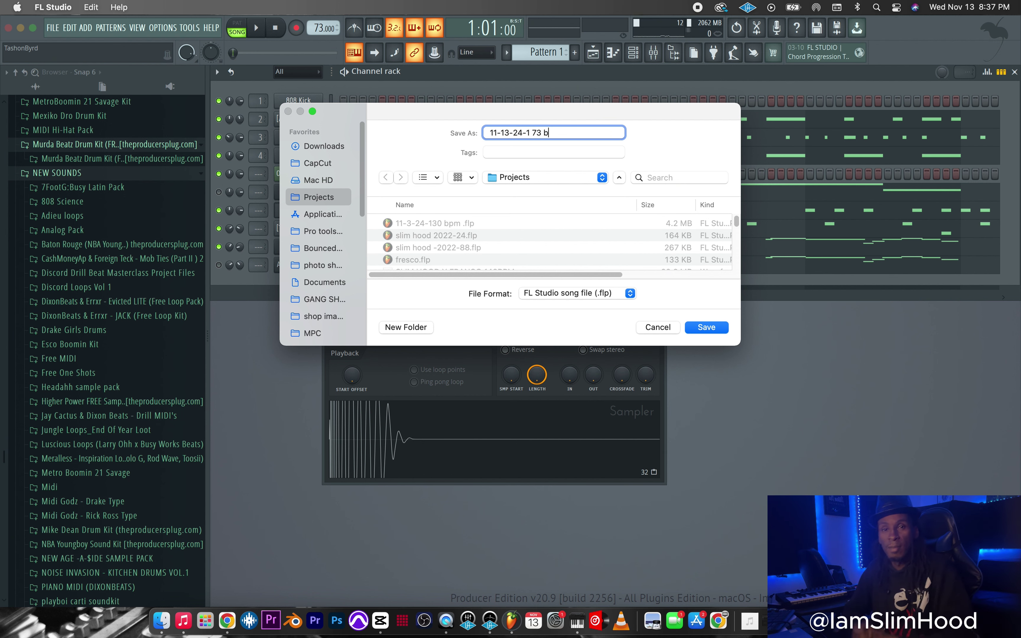
key(Return)
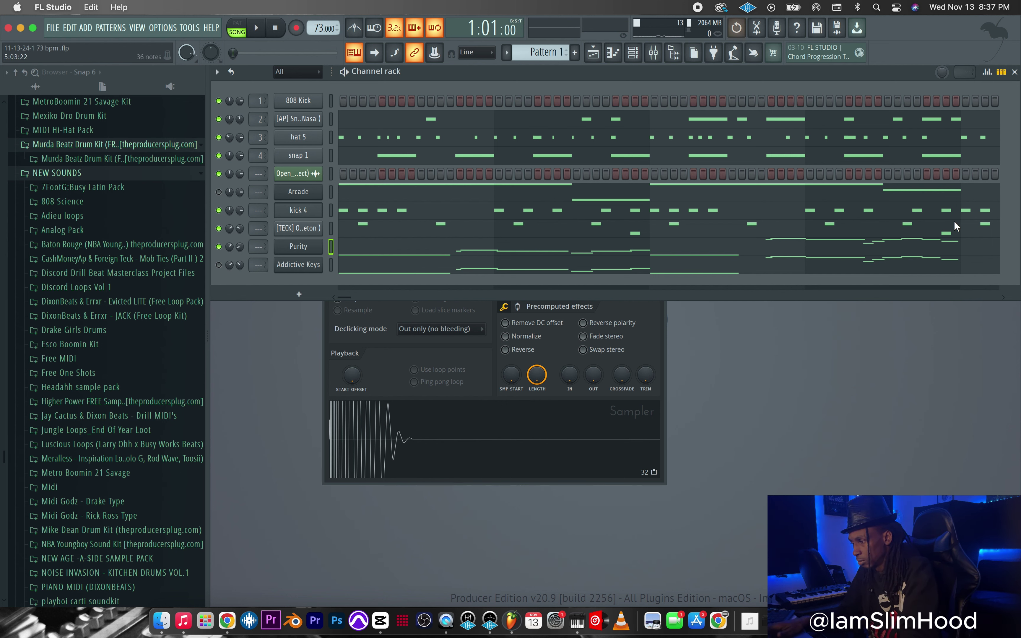
Step: Split Pattern 1 by channel and delete all the pattern clips from Track 2 in the playlist
click(513, 57)
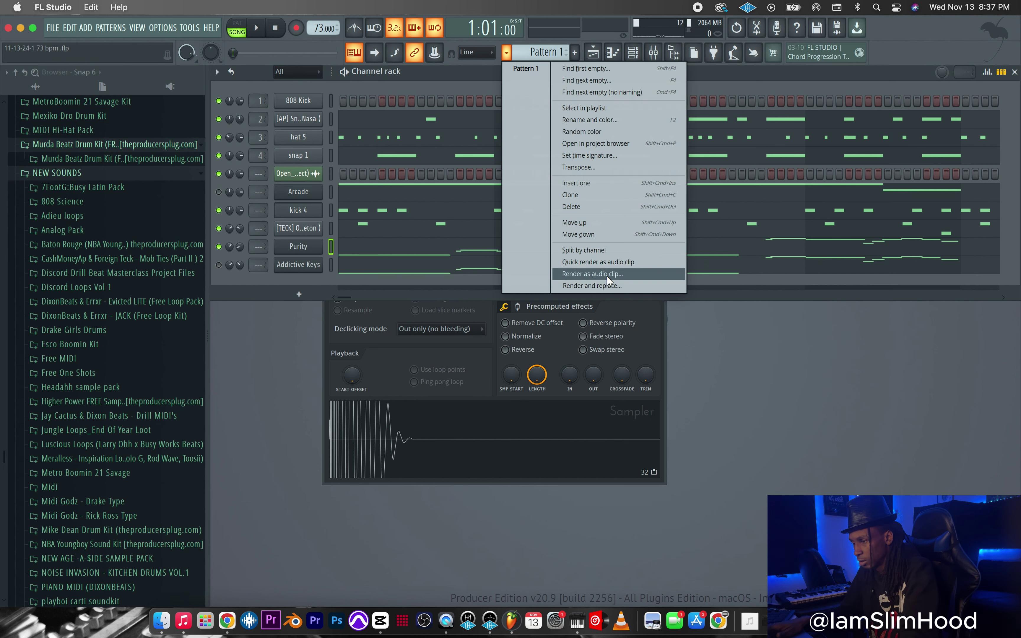
click(600, 251)
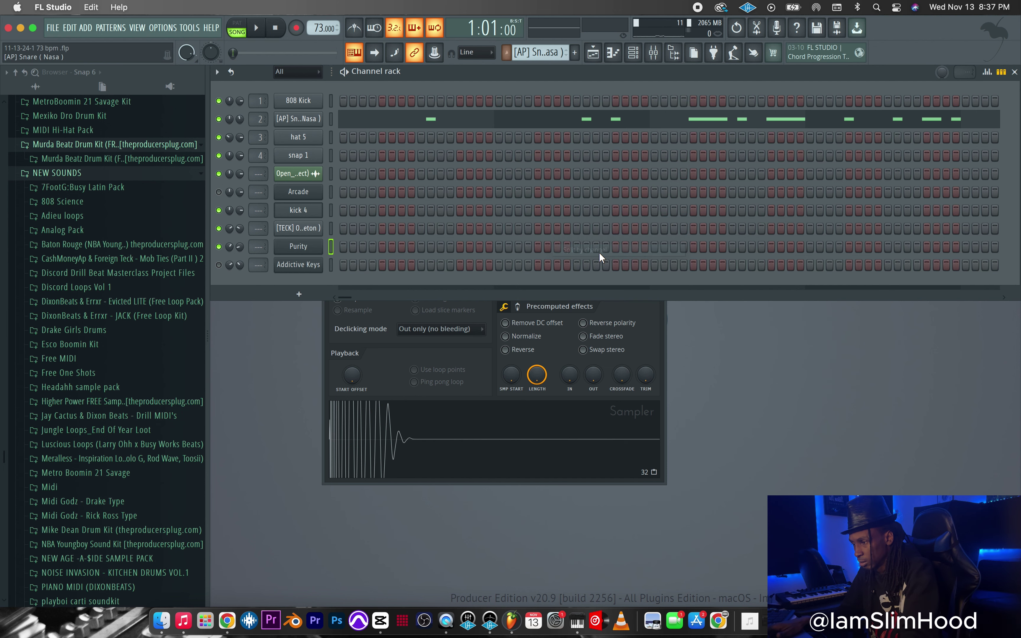
click(601, 57)
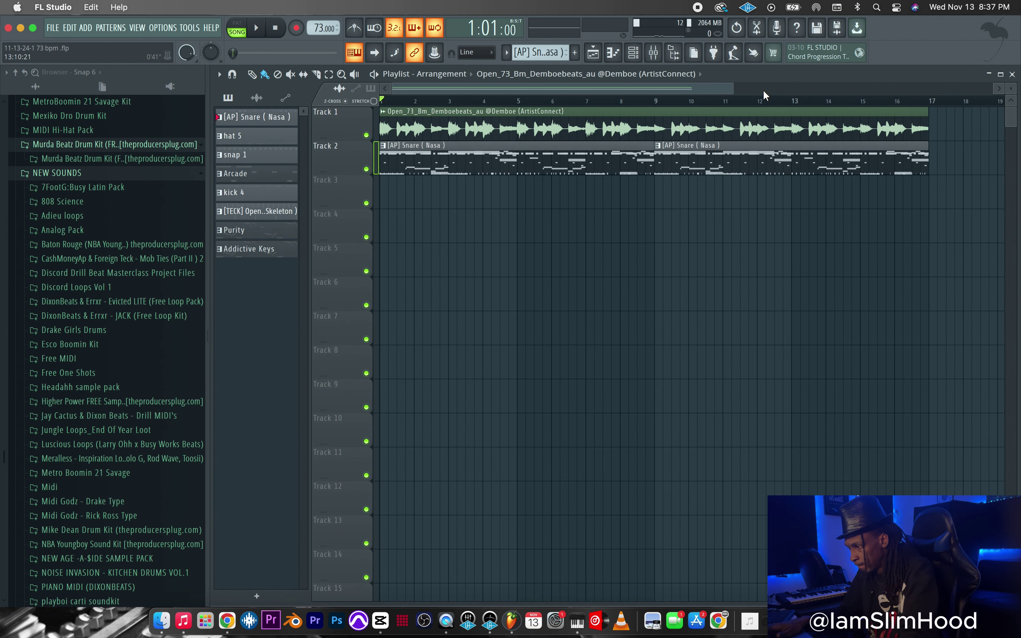
drag(730, 88, 805, 102)
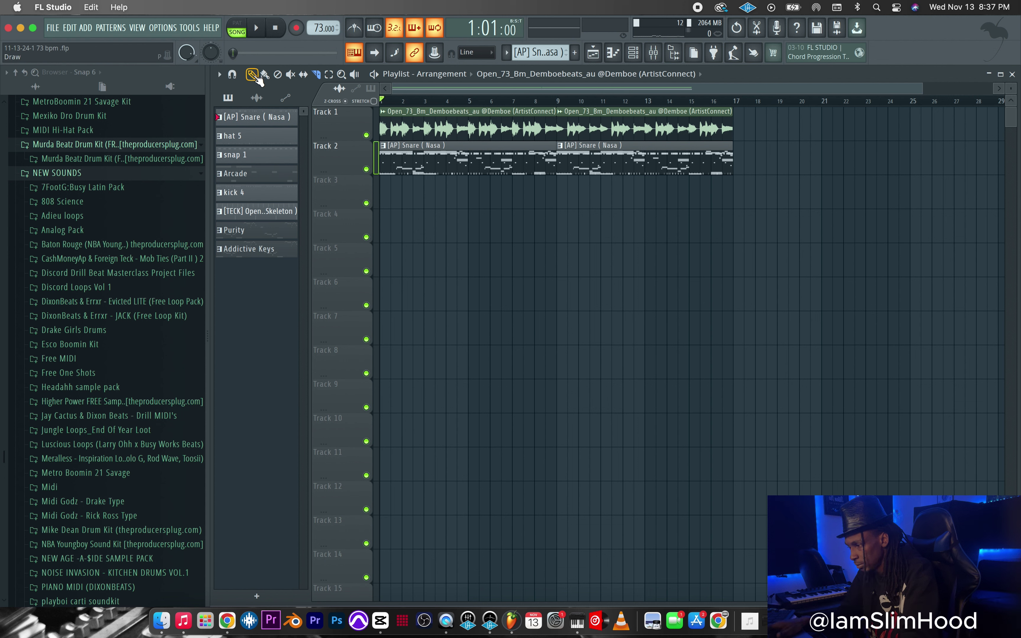
click(577, 165)
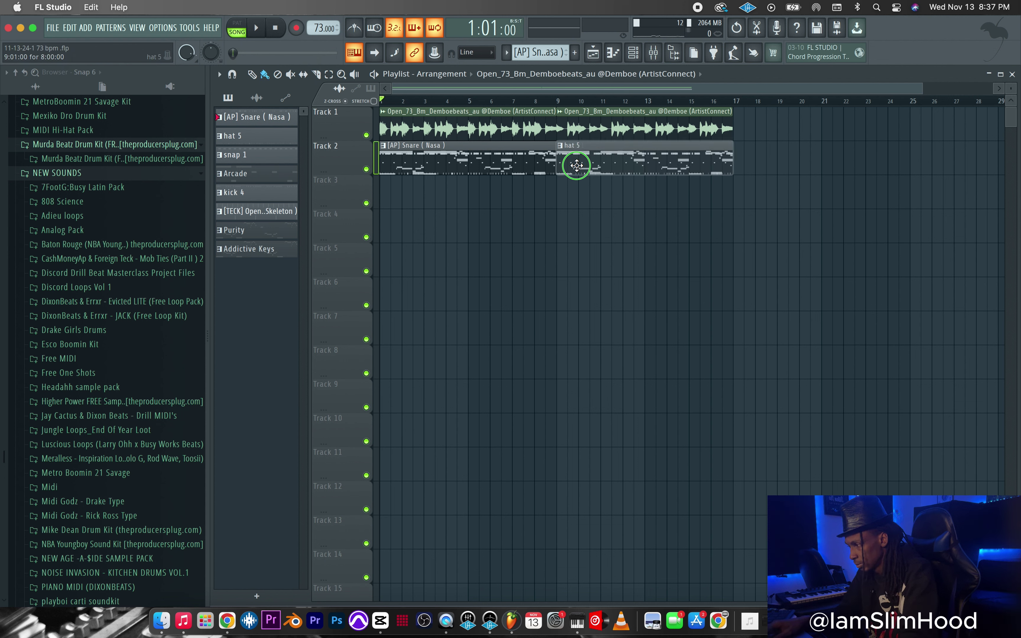
click(522, 167)
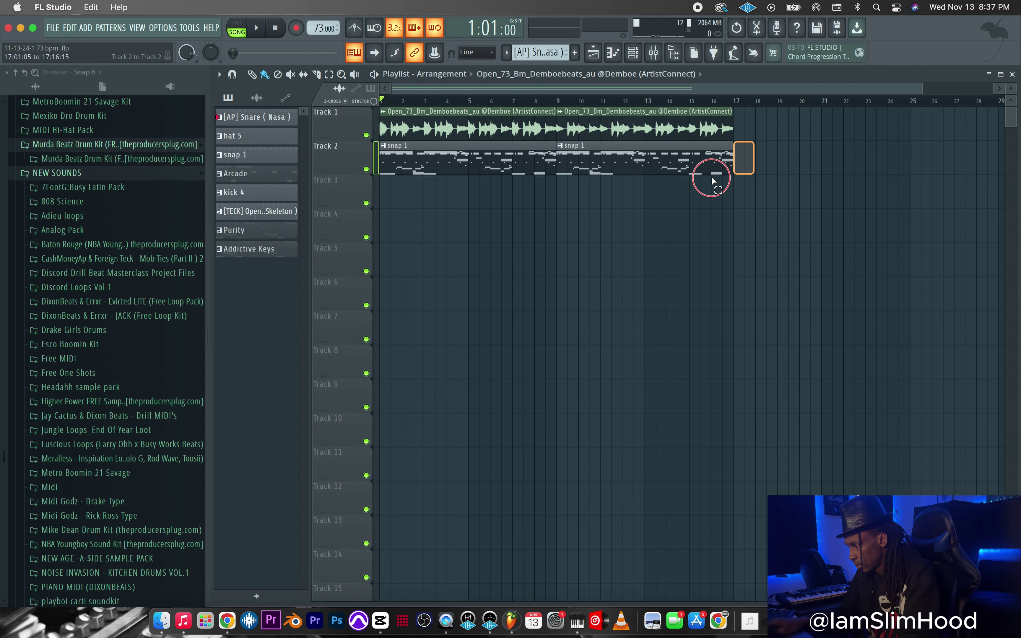
drag(712, 181, 382, 189)
key(Delete)
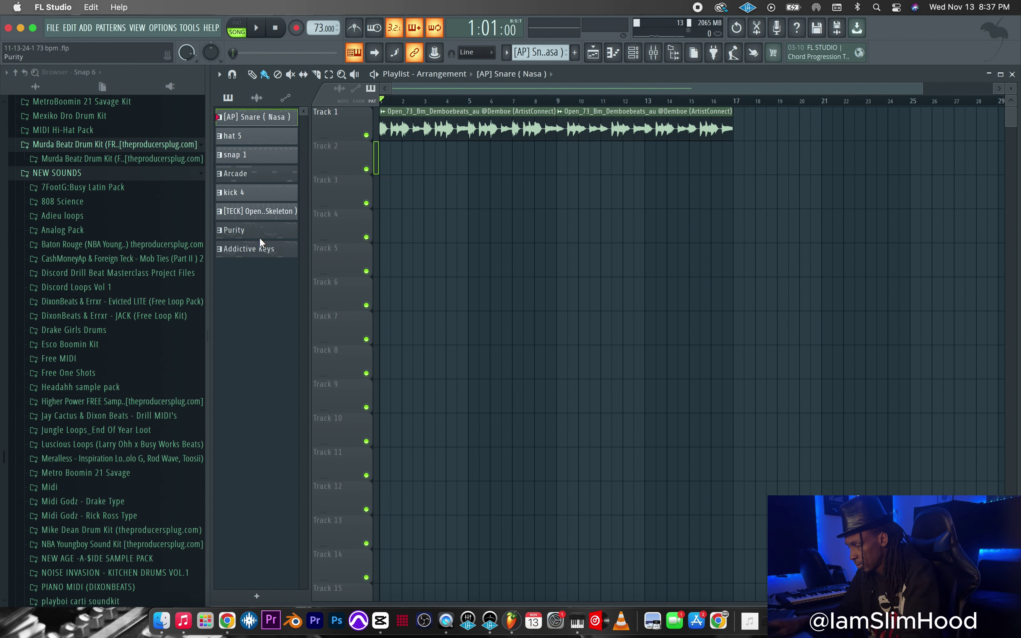
Step: Place all eight split patterns on their own tracks from Track 2 at bar 1 and duplicate them back to back through bar 88
shift+click(253, 249)
drag(258, 119, 357, 156)
key(ctrl+b)
key(ctrl+b)
key(ctrl+b)
key(ctrl+b)
key(ctrl+b)
key(ctrl+b)
key(ctrl+b)
key(ctrl+b)
key(ctrl+b)
key(ctrl+b)
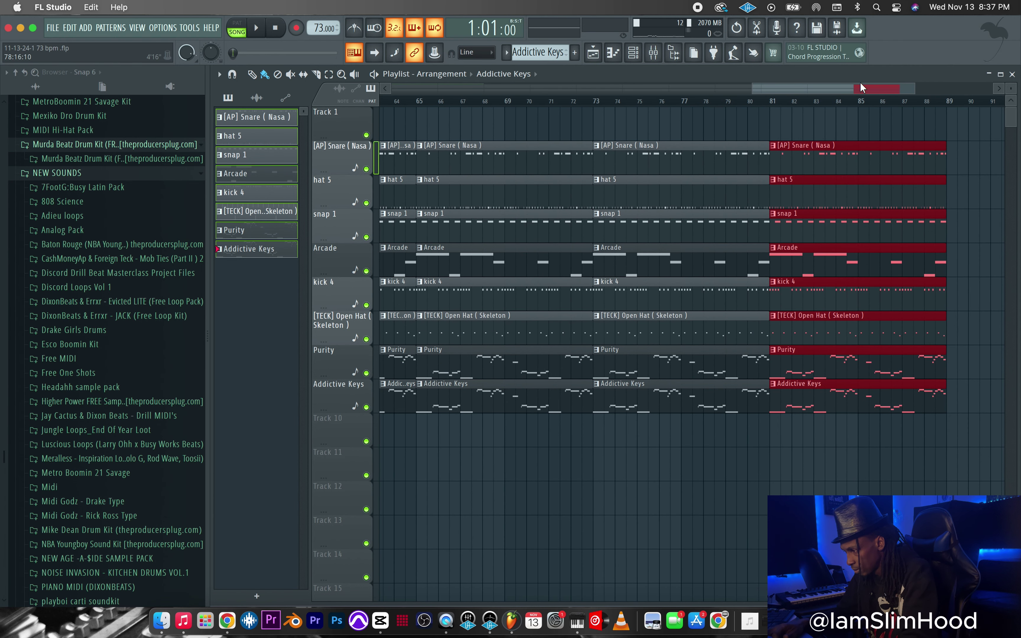
Step: Delete the kick 4 clip in bars 1 to 8 and play the arrangement from the start
drag(861, 89, 336, 88)
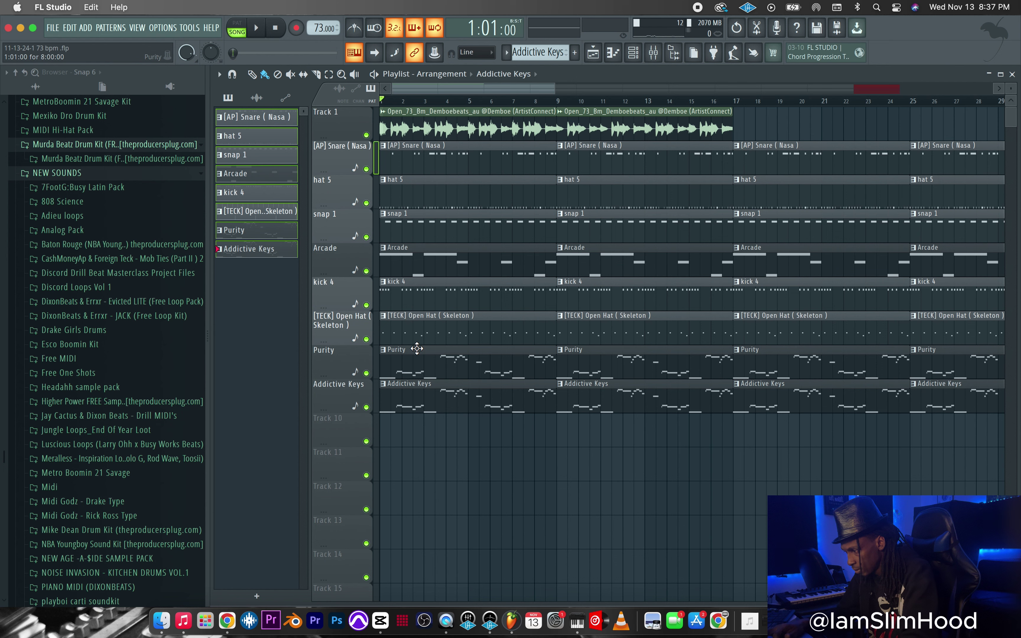
click(410, 303)
key(Delete)
key(space)
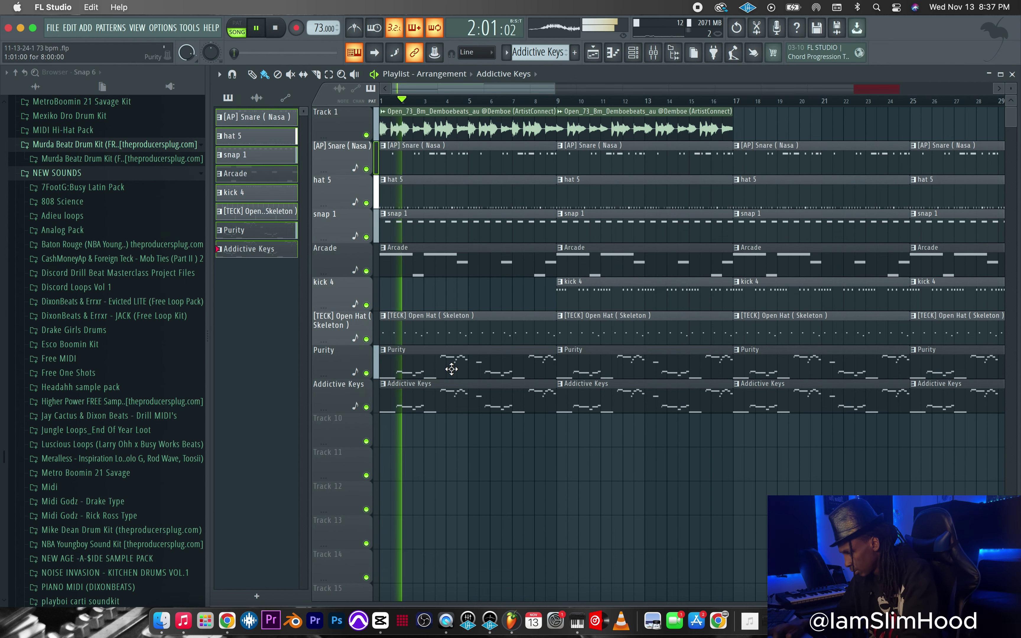
Step: Add the "slim hood made this _2" sample to Track 11, shift it to step 7 of bar 2, and audition it
drag(555, 89, 719, 100)
key(space)
scroll(105, 337, down, 10)
drag(67, 456, 406, 451)
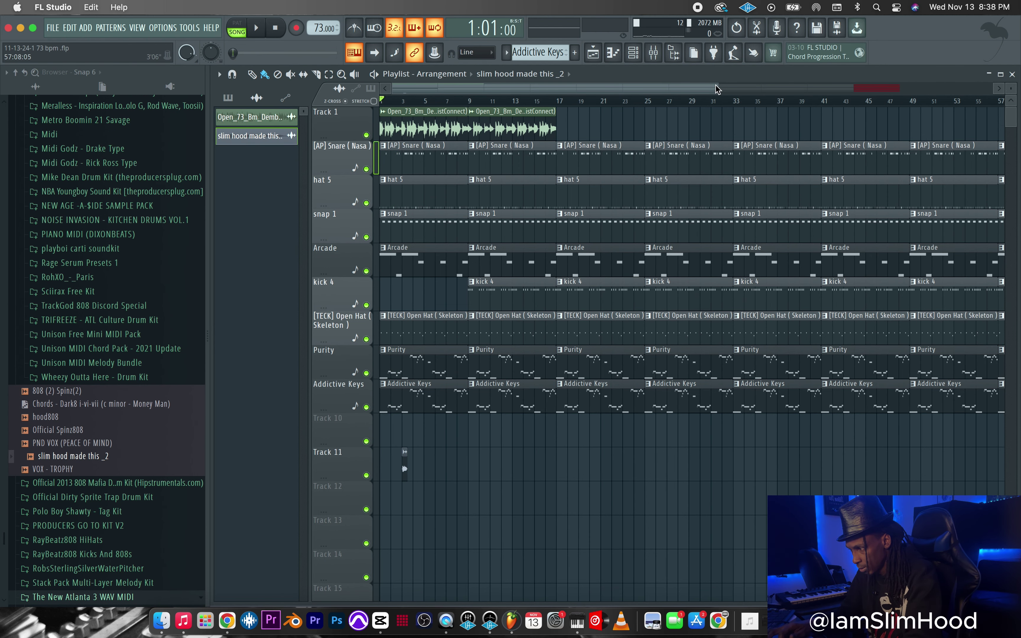
drag(718, 93, 418, 100)
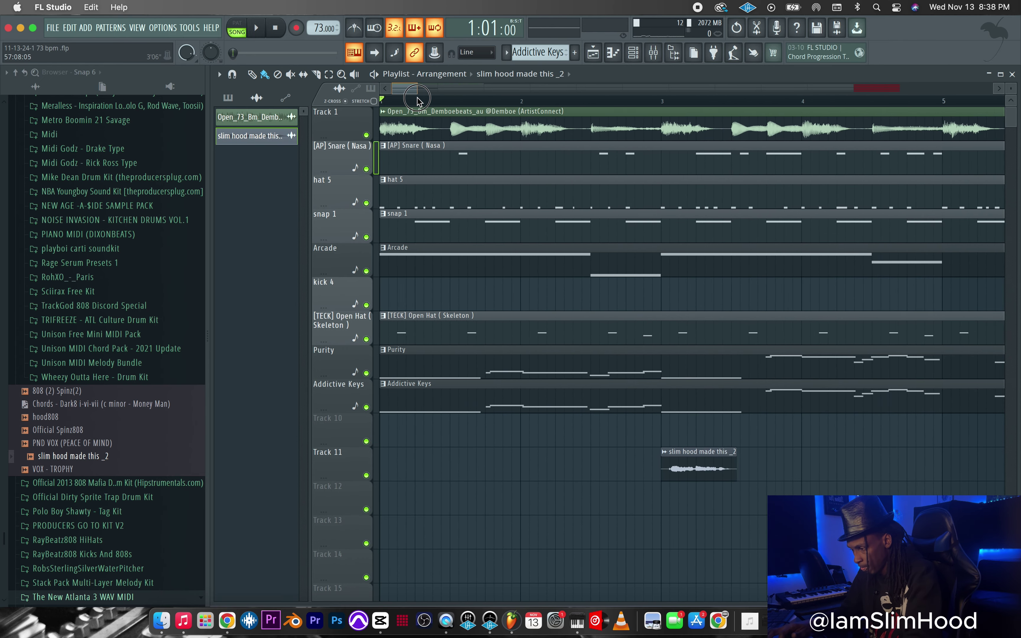
key(space)
drag(688, 466, 594, 475)
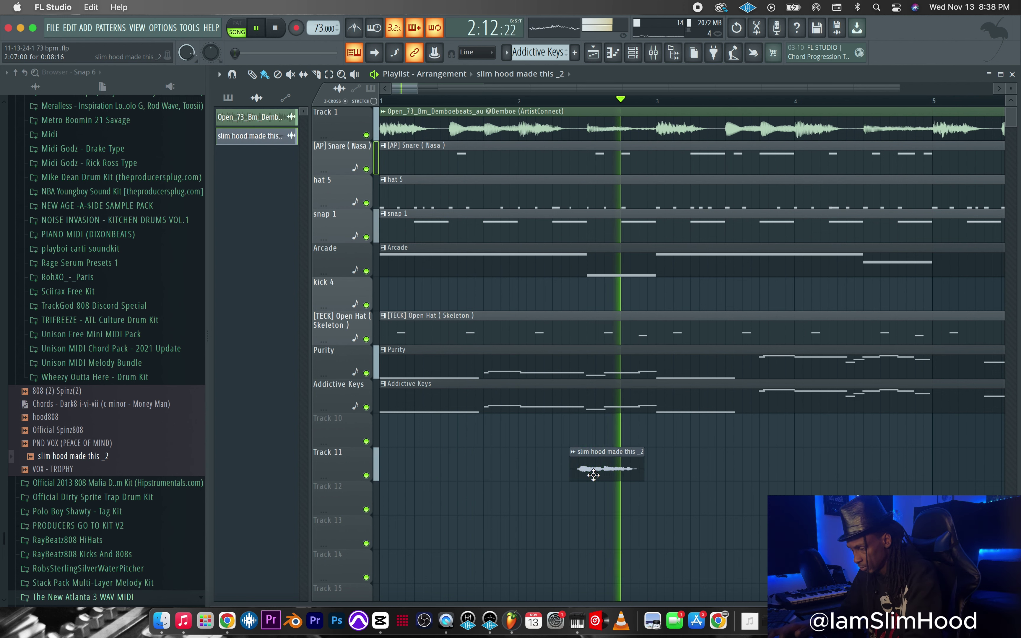
key(space)
key(space)
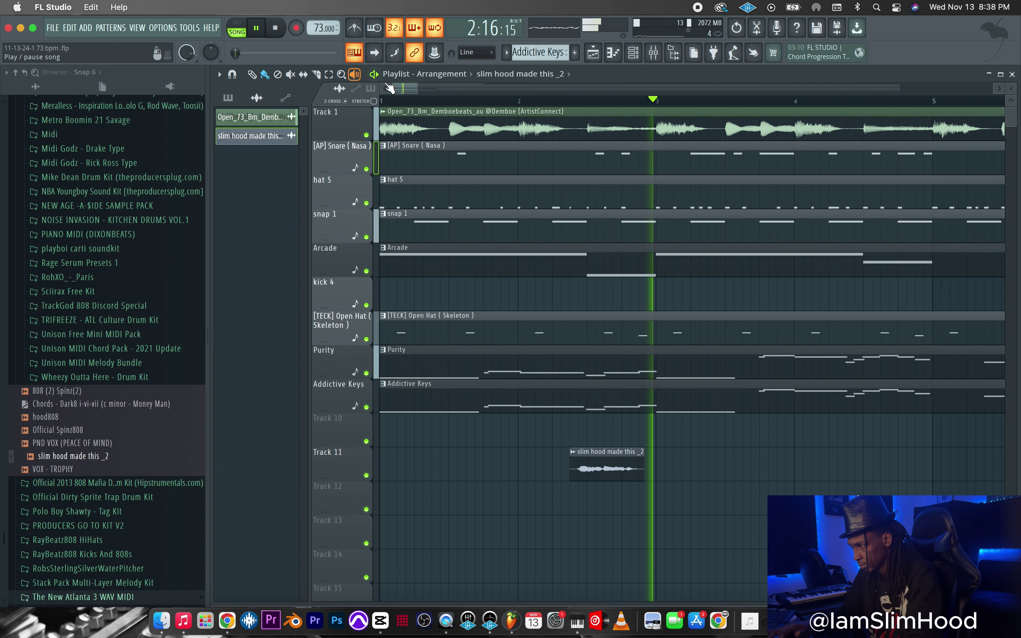
Step: Add a third copy of the Demboe loop at bar 17 on Track 1 and delete the Arcade clip in bars 1 to 8
drag(420, 88, 534, 89)
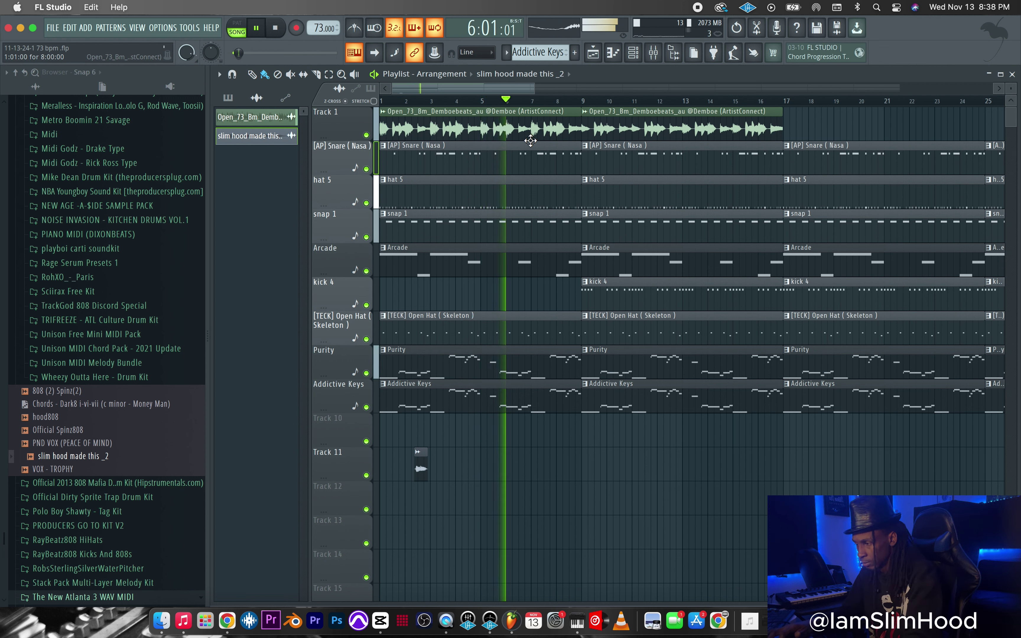
click(787, 132)
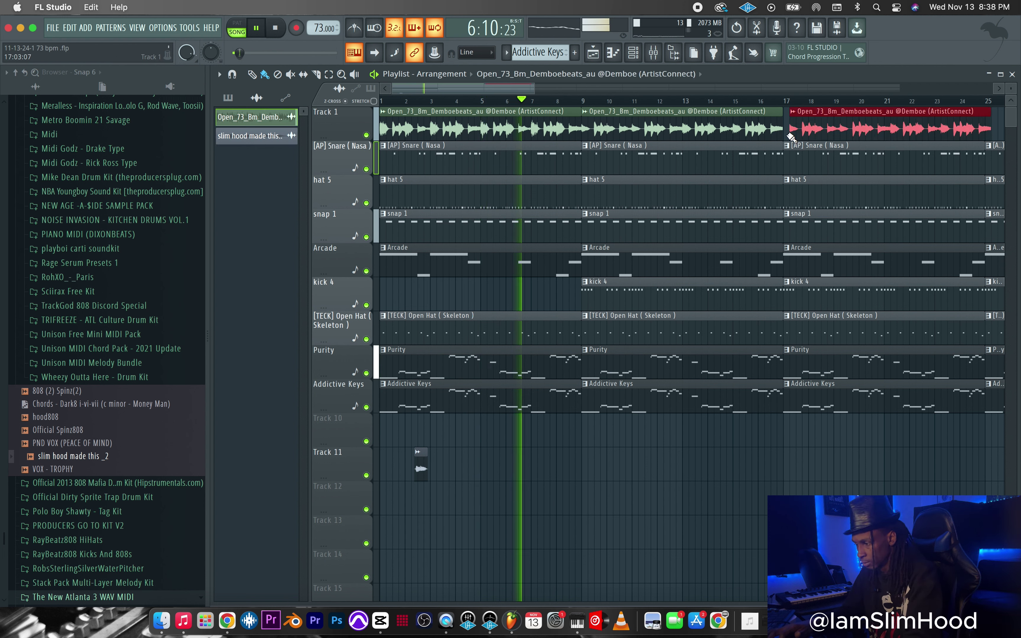
drag(831, 135, 826, 135)
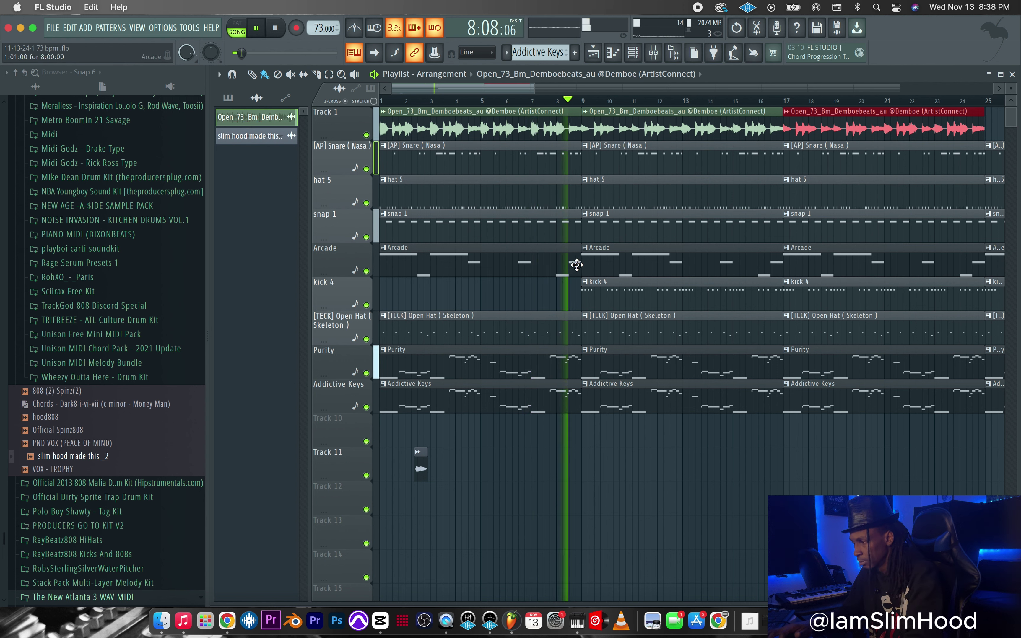
right_click(564, 265)
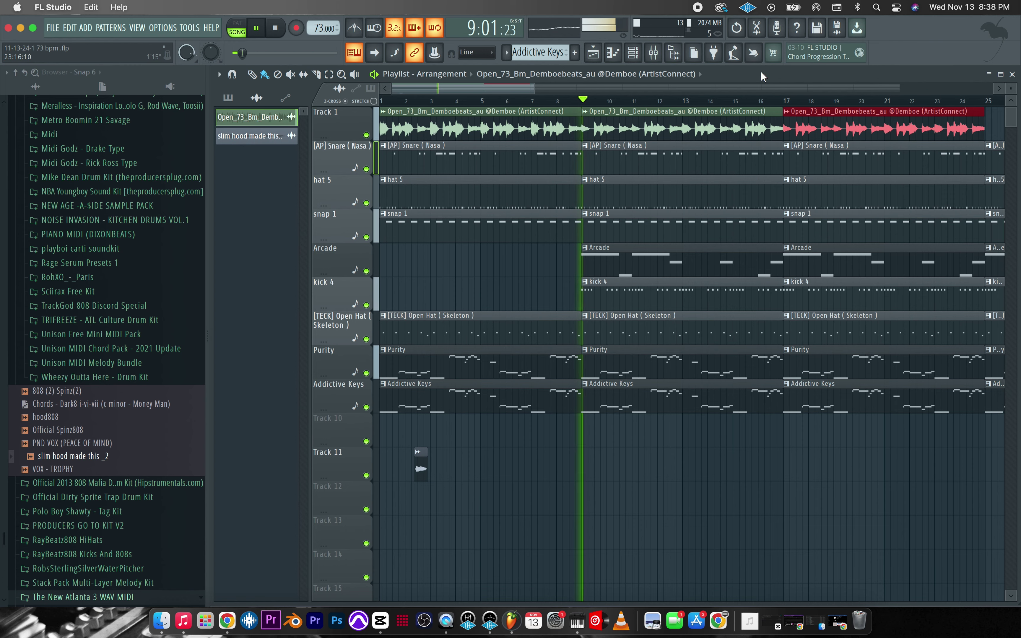
Step: Show all channels in the channel rack, unmute Arcade and Addictive Keys, and return to the playlist
key(F6)
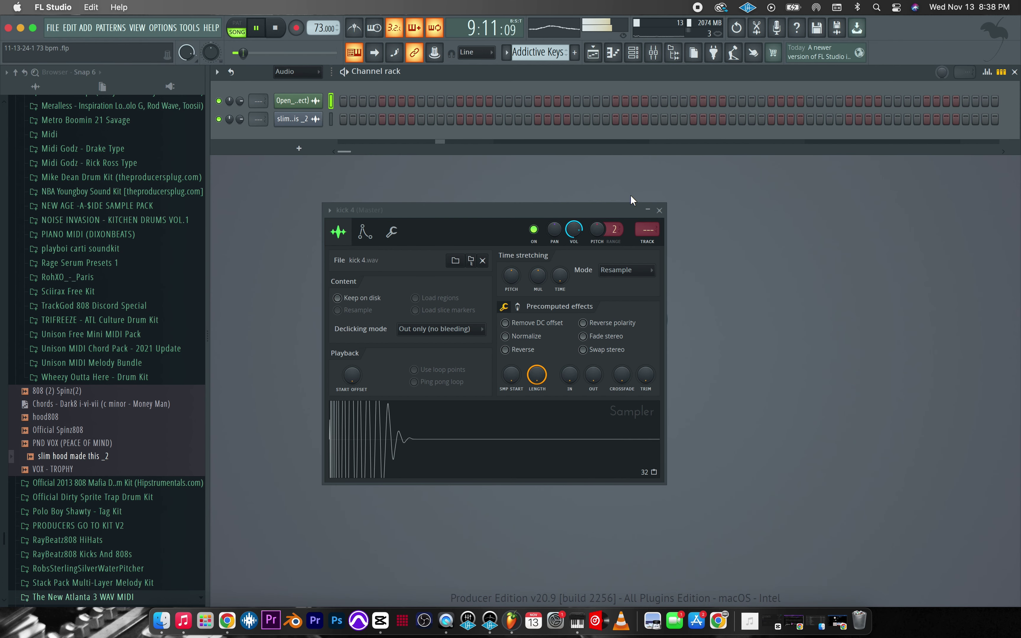
click(302, 86)
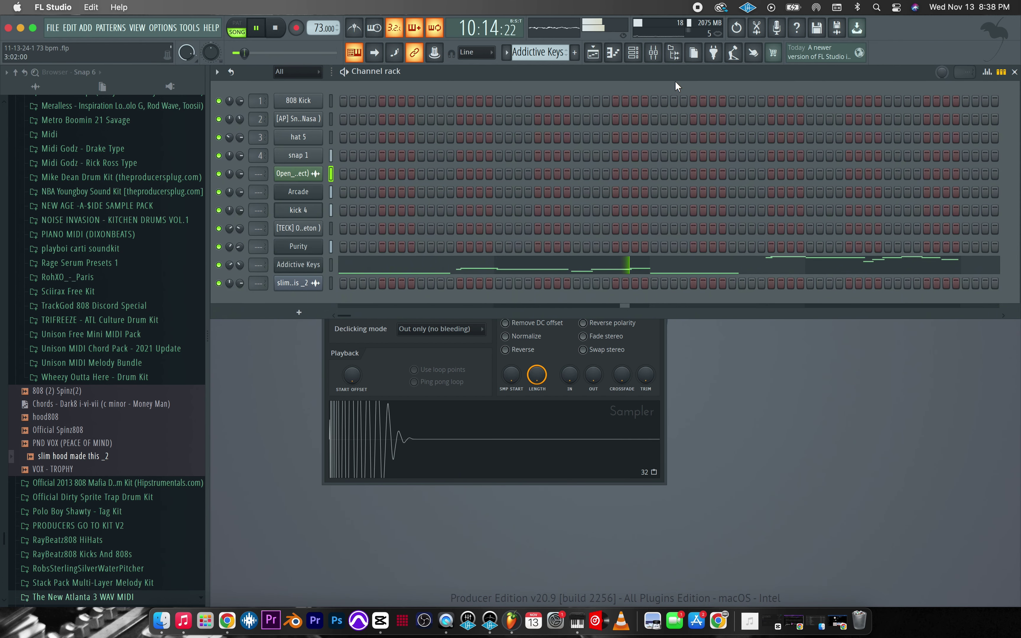
click(592, 54)
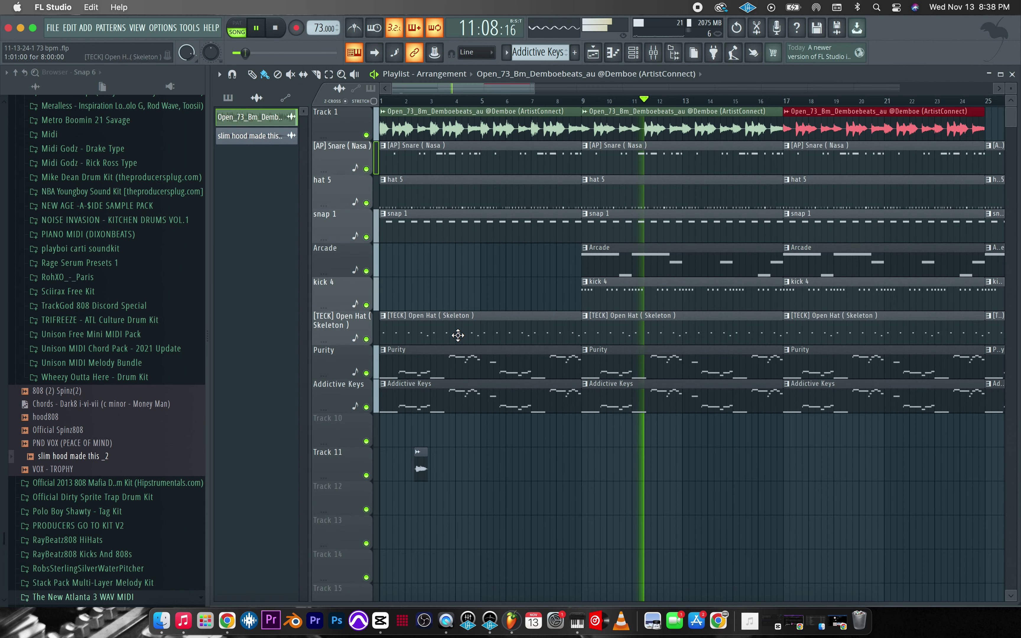
Step: Delete the Purity and Addictive Keys clips in bars 9 to 16 and restart playback from bar 1
right_click(635, 367)
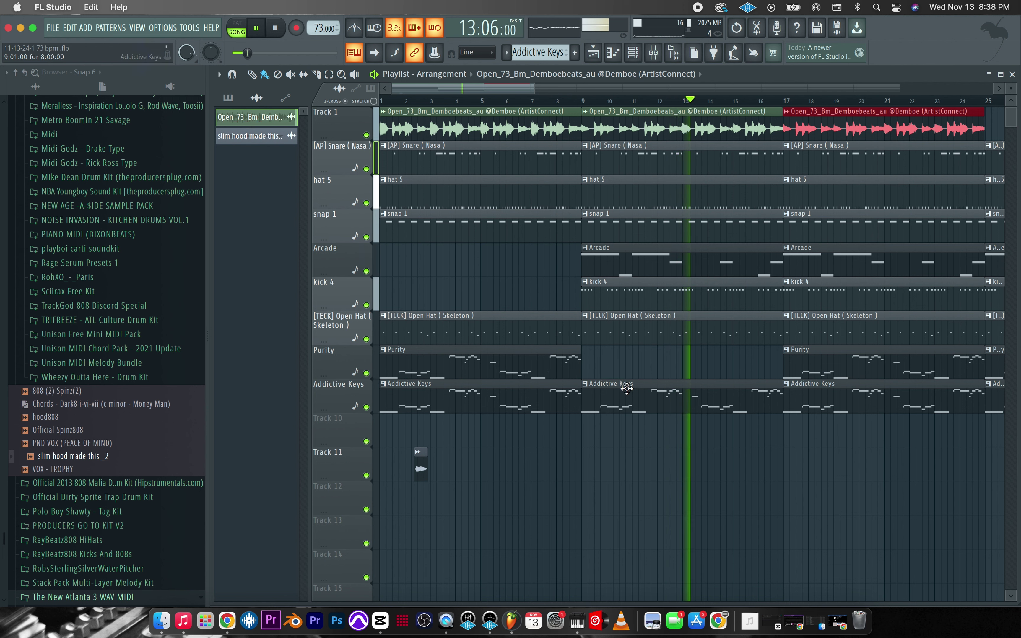
right_click(627, 389)
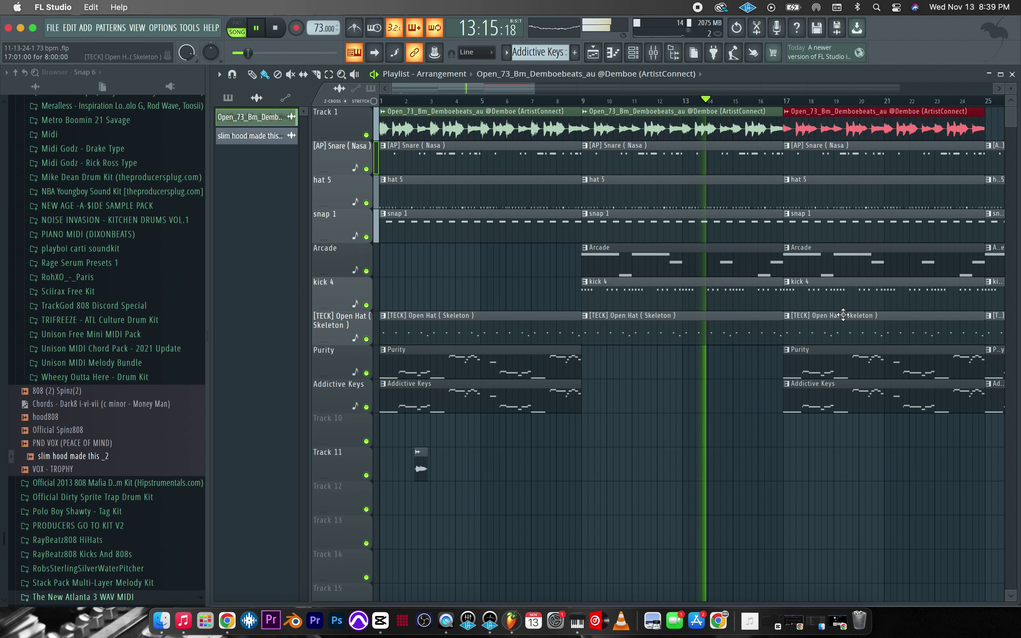
key(space)
key(space)
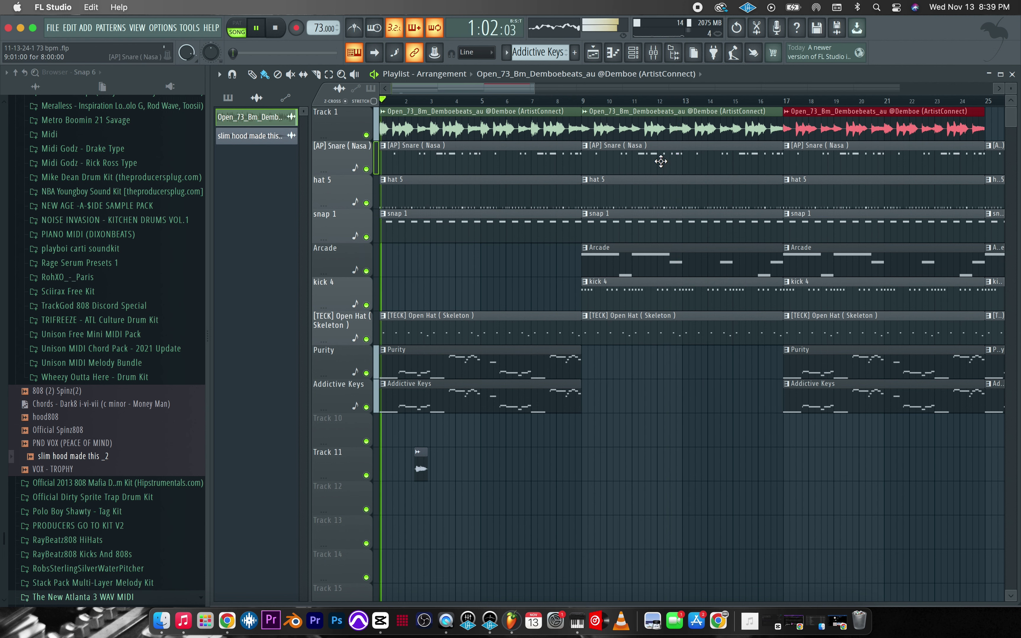
Step: Trim the first Purity clip to bars 5 to 8 and the first Addictive Keys clip to bars 1 to 4
right_click(467, 365)
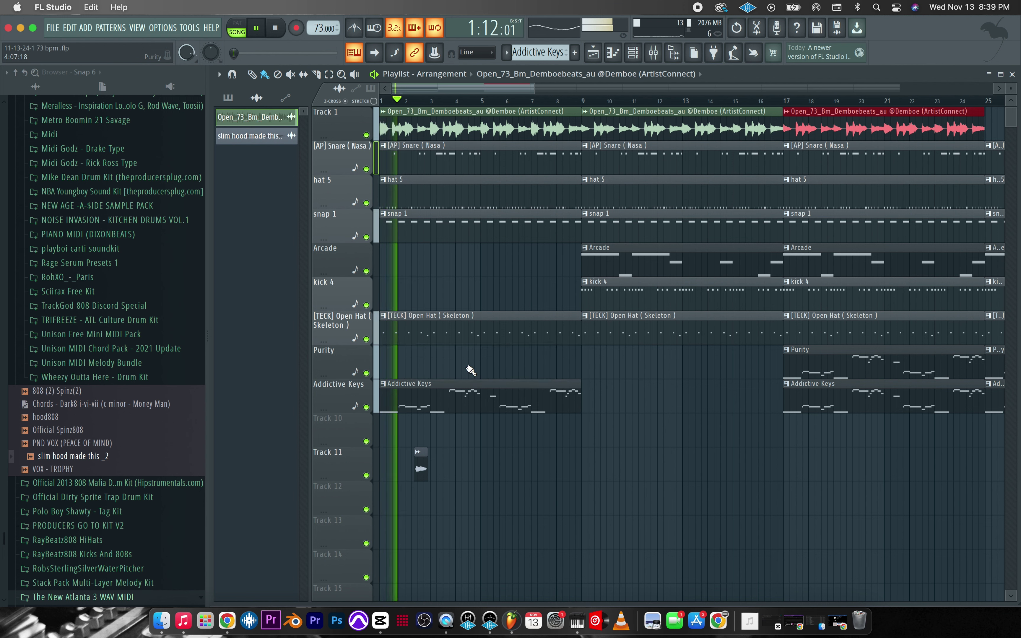
key(super+z)
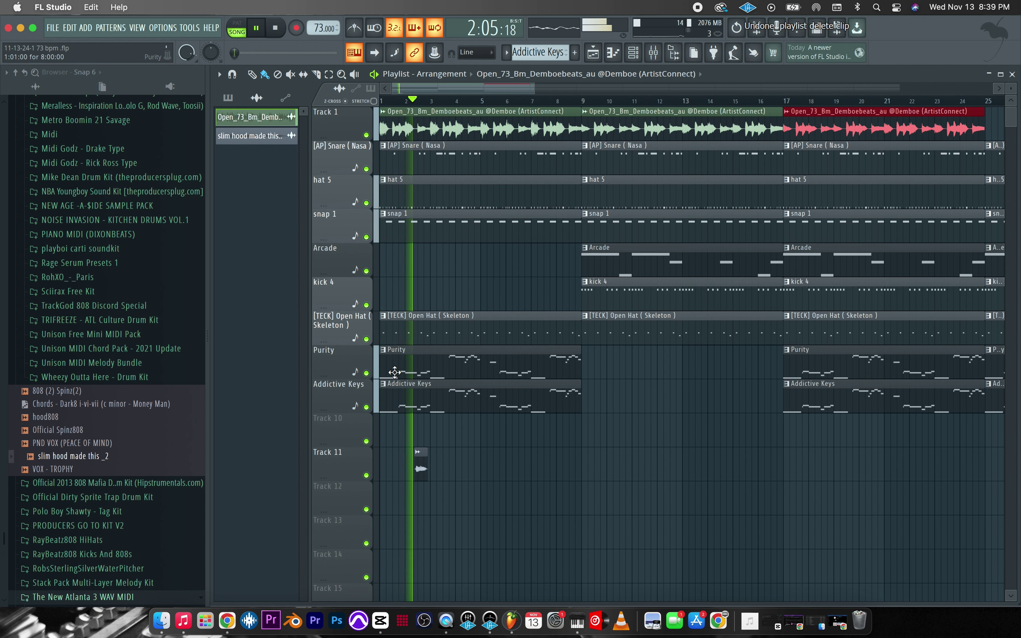
drag(380, 372, 481, 373)
drag(577, 394, 481, 397)
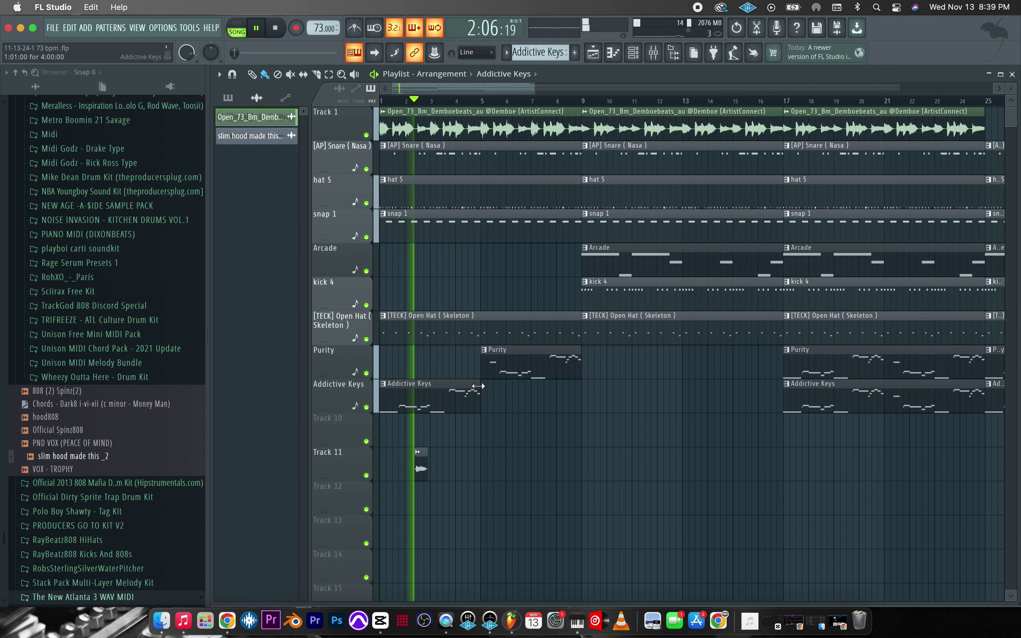
mouse_move(503, 369)
mouse_down()
mouse_move(462, 367)
mouse_move(511, 376)
mouse_up()
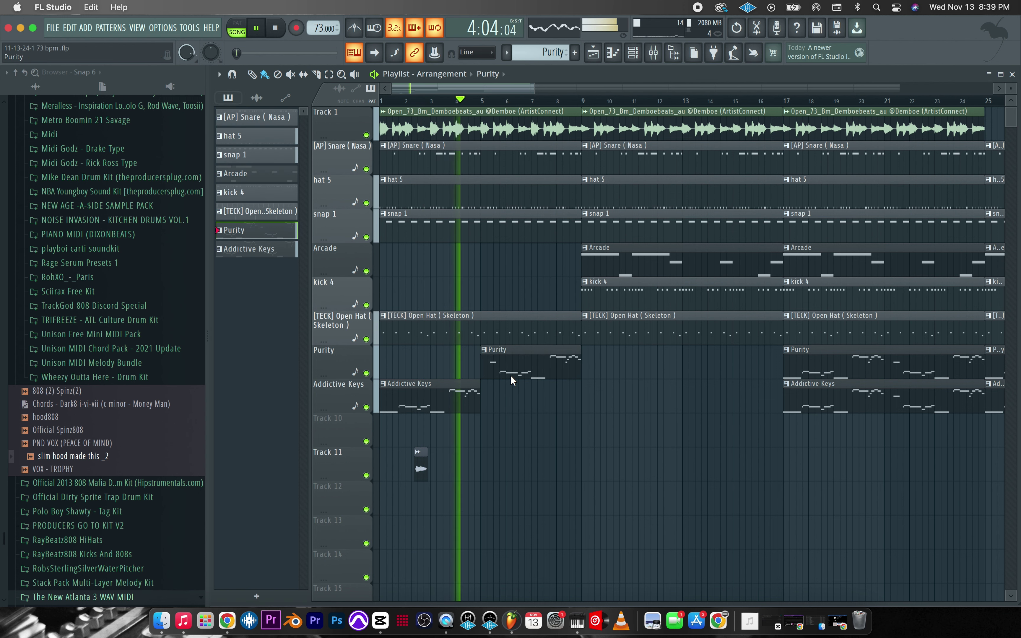
right_click(552, 406)
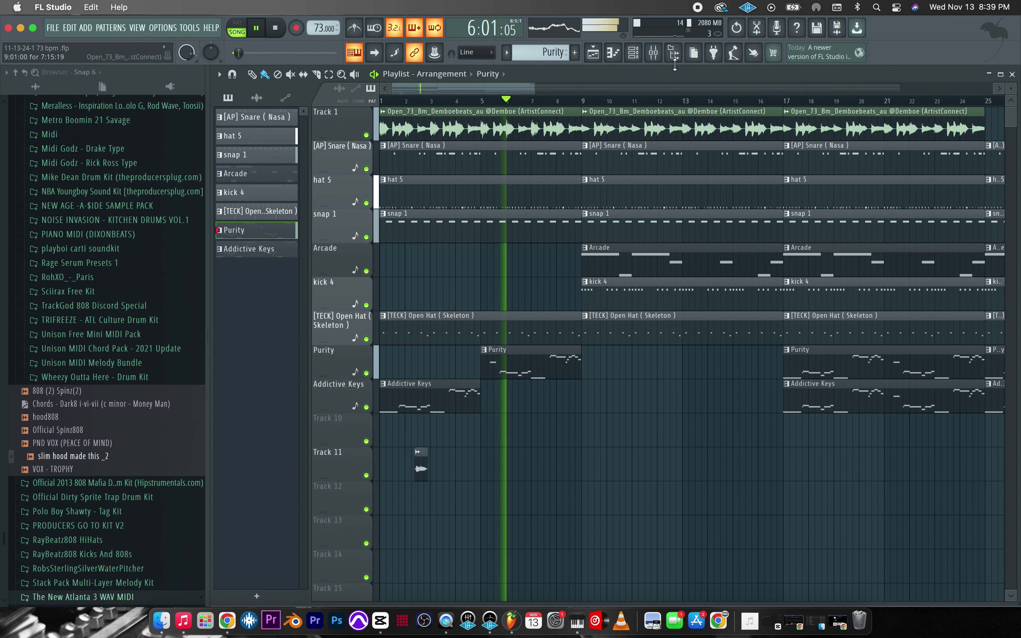
Step: Delete all Purity and Addictive Keys clips from bar 17 to the end of the arrangement
drag(541, 102, 835, 213)
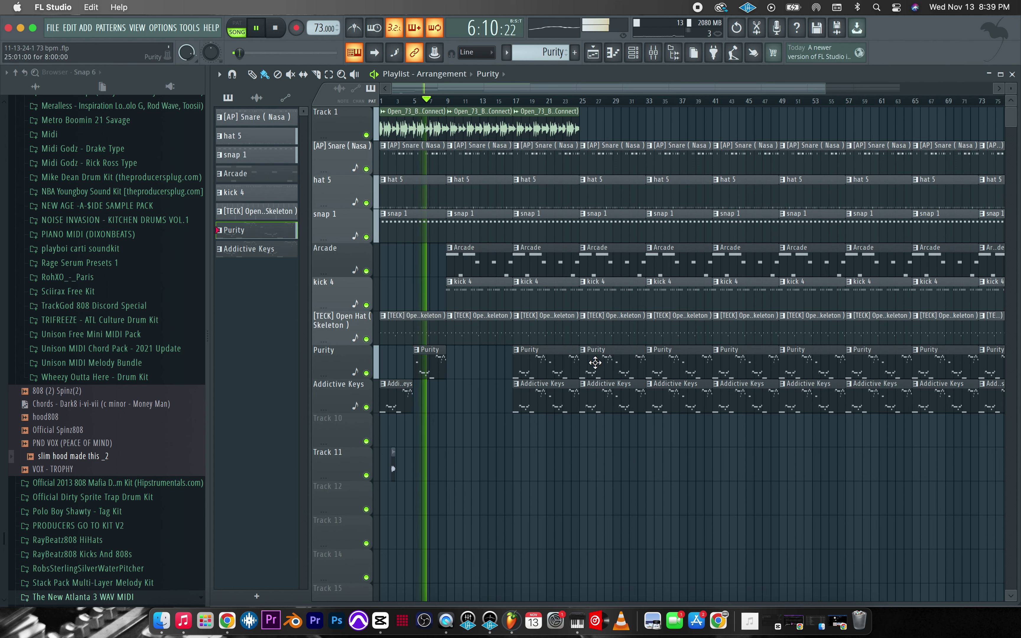
drag(506, 363, 1014, 417)
key(Delete)
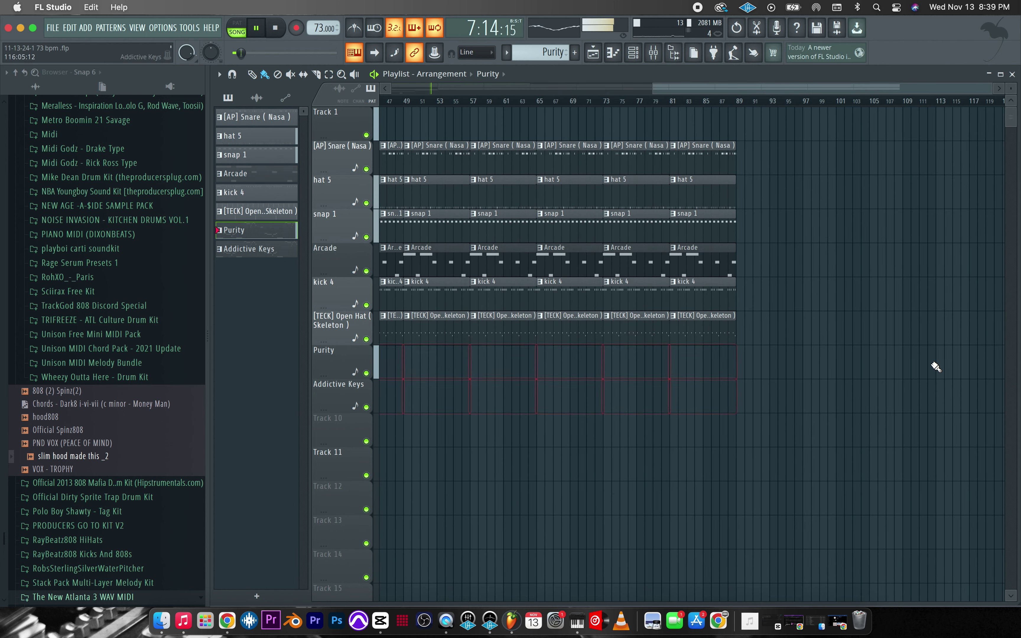
Step: Mute the Purity and Addictive Keys tracks and place an Arcade clip in bars 1 to 8
drag(724, 88, 50, 100)
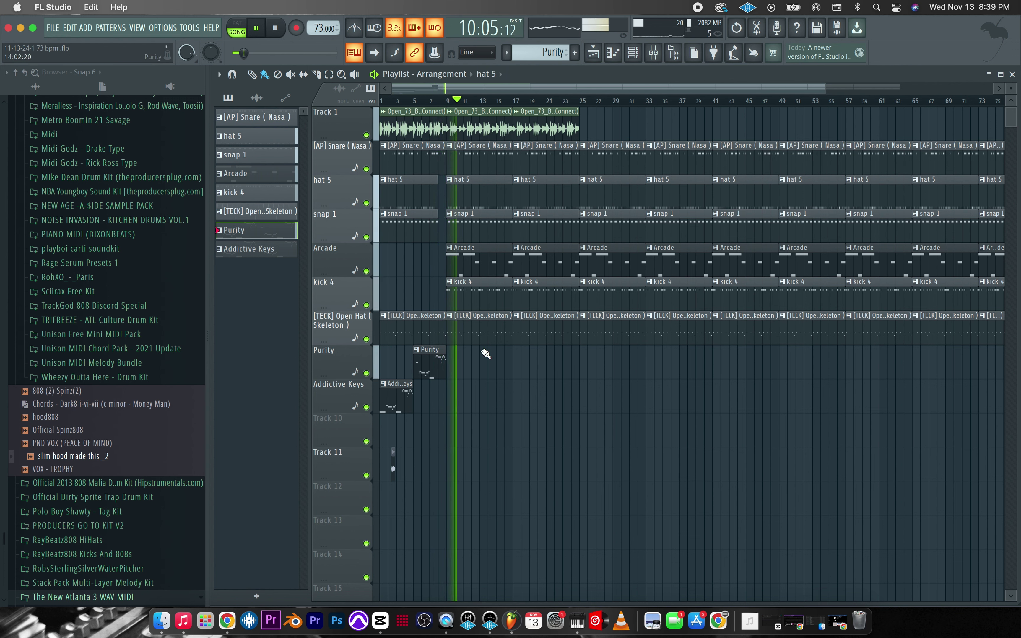
right_click(434, 369)
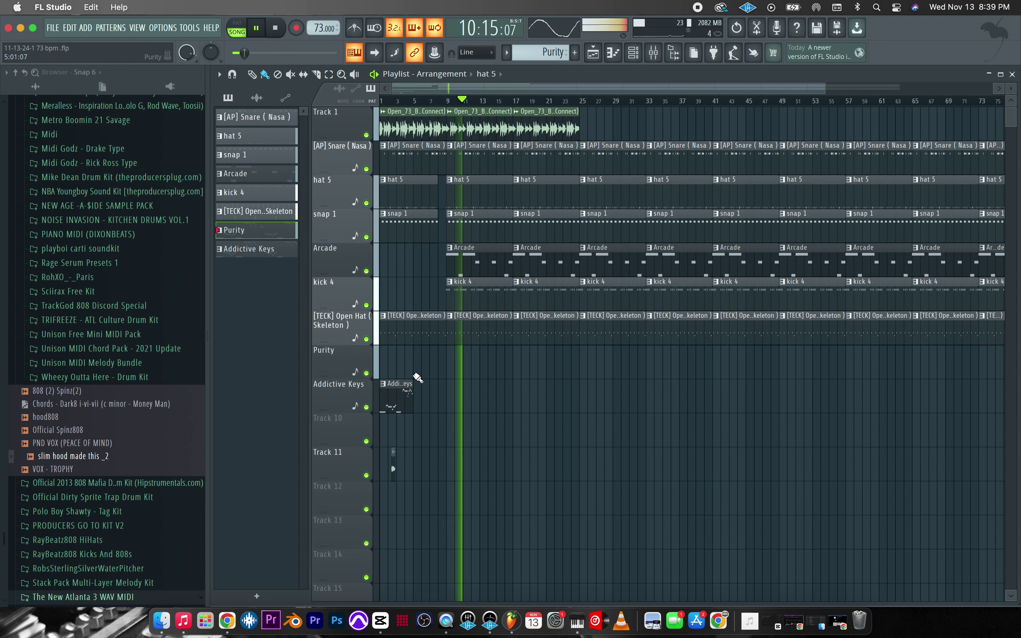
click(367, 373)
key(ctrl+z)
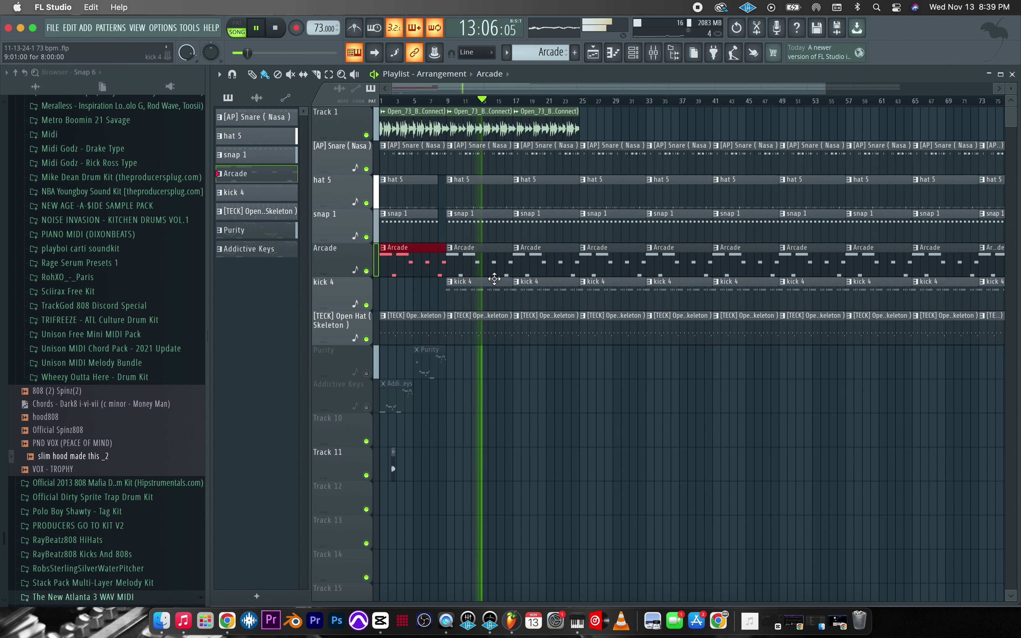
Step: Trim the bar 9 clips to four bars for Arcade and seven bars for snare and hat 5, and delete Arcade in bars 17 to 24
drag(509, 267, 478, 264)
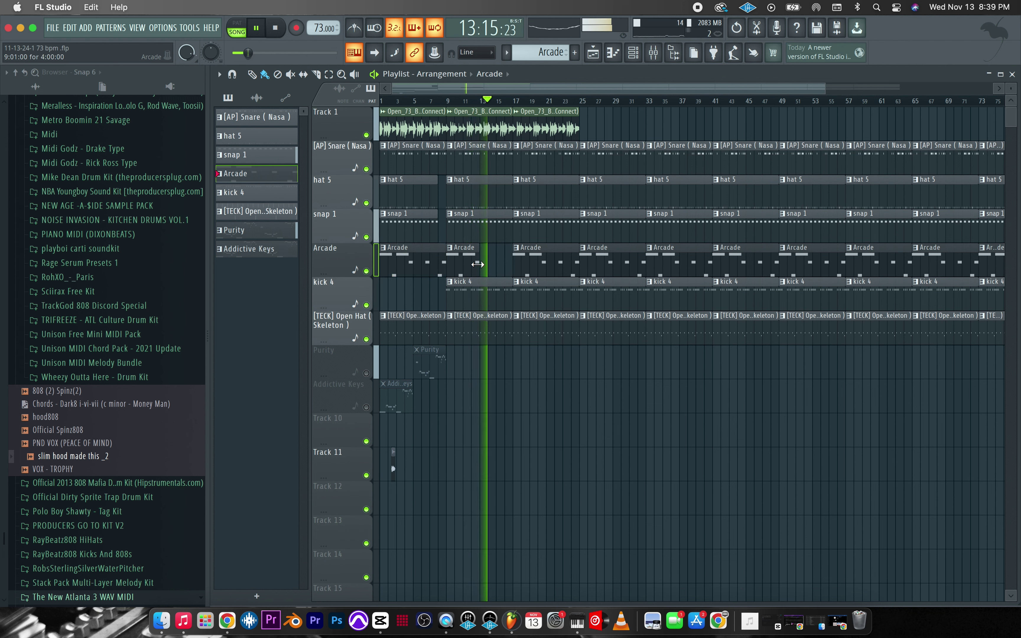
right_click(529, 269)
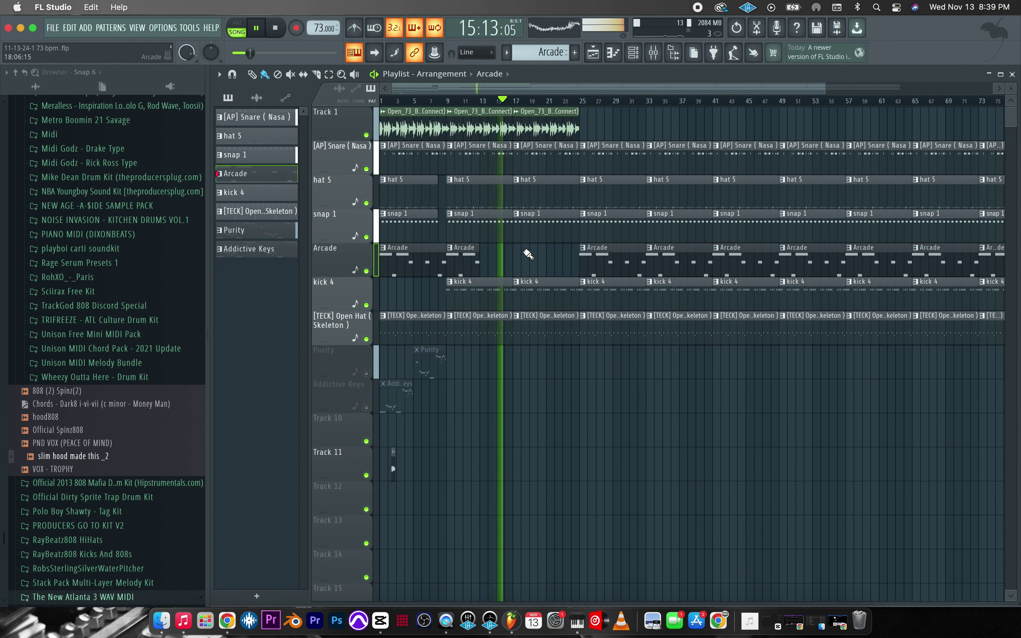
click(510, 191)
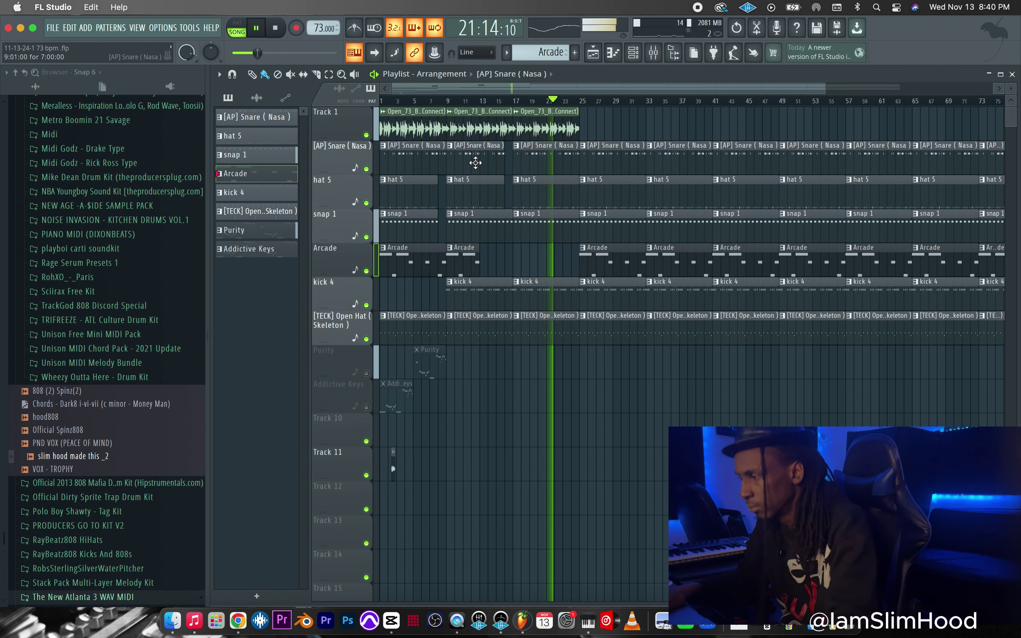
Step: Extend the Open_73_Bm loop on Track 1 with three clips over bars 25 to 48 and delete the Arcade clip in bars 25 to 32
click(546, 133)
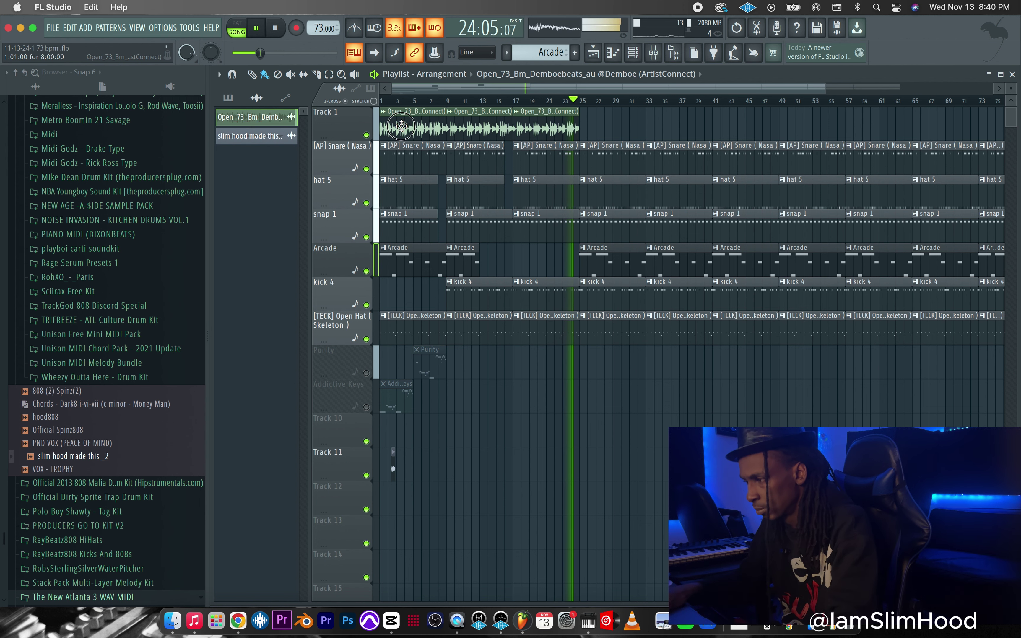
click(590, 132)
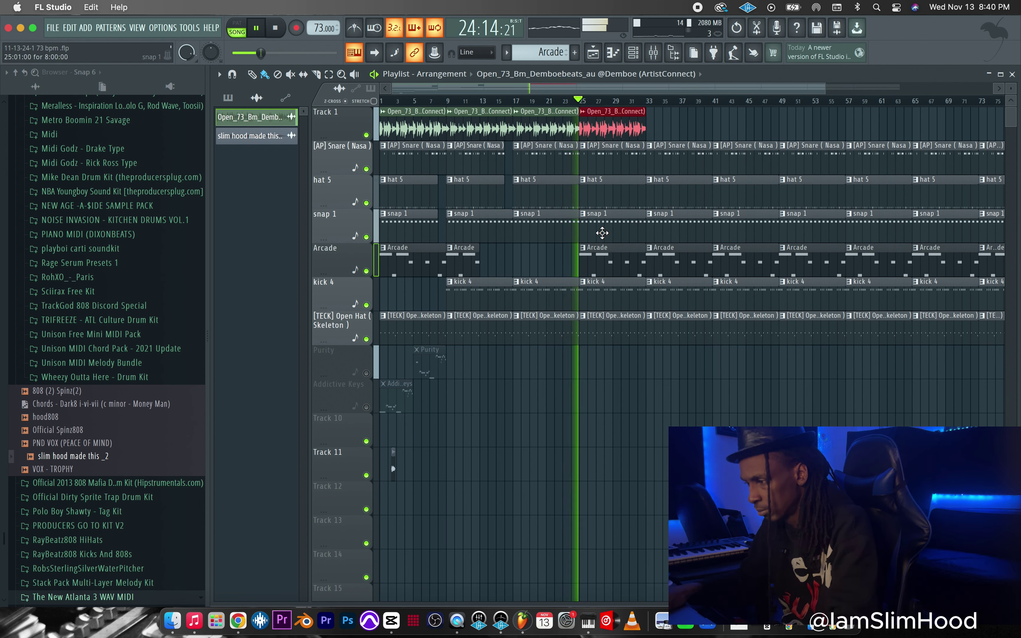
right_click(614, 266)
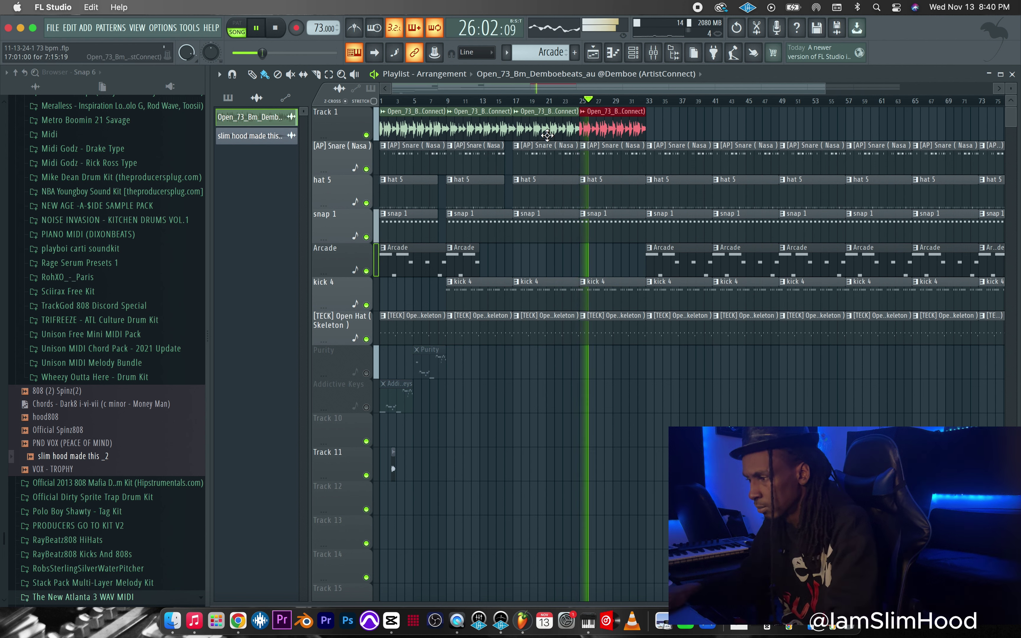
click(642, 141)
click(651, 136)
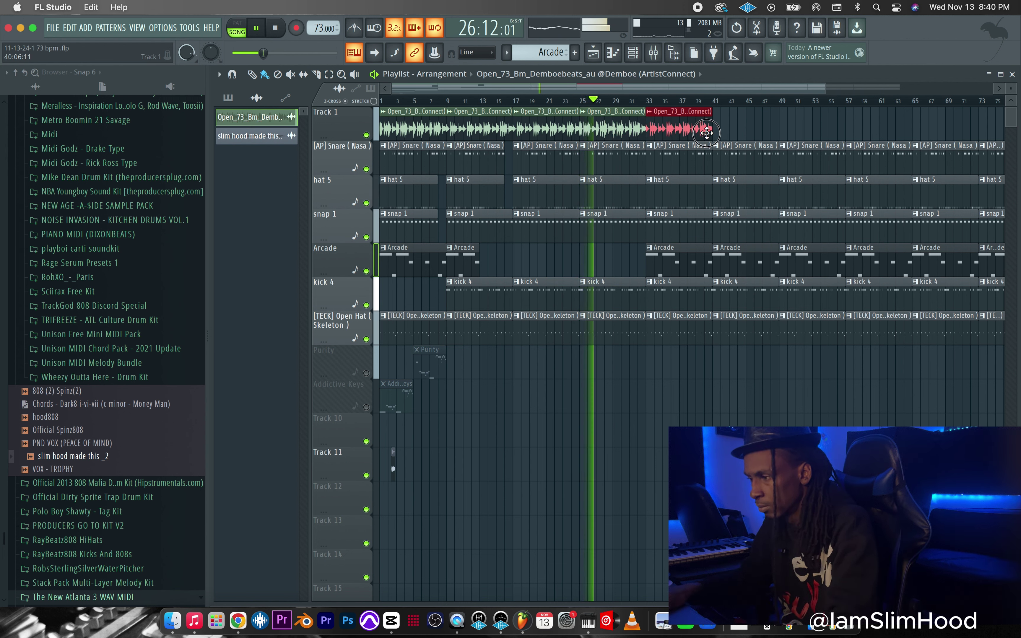
click(646, 129)
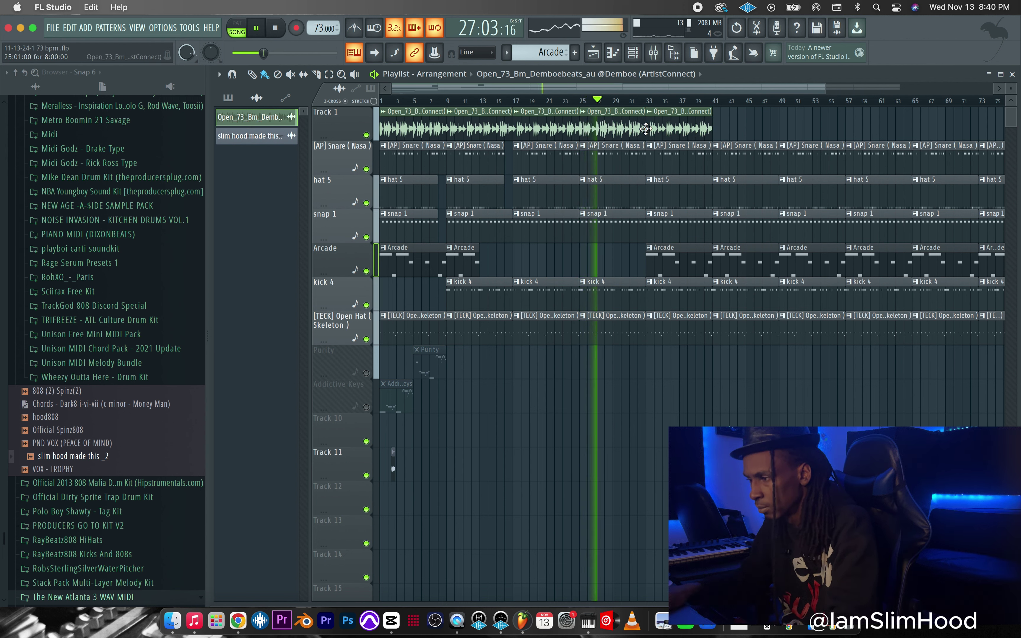
click(717, 135)
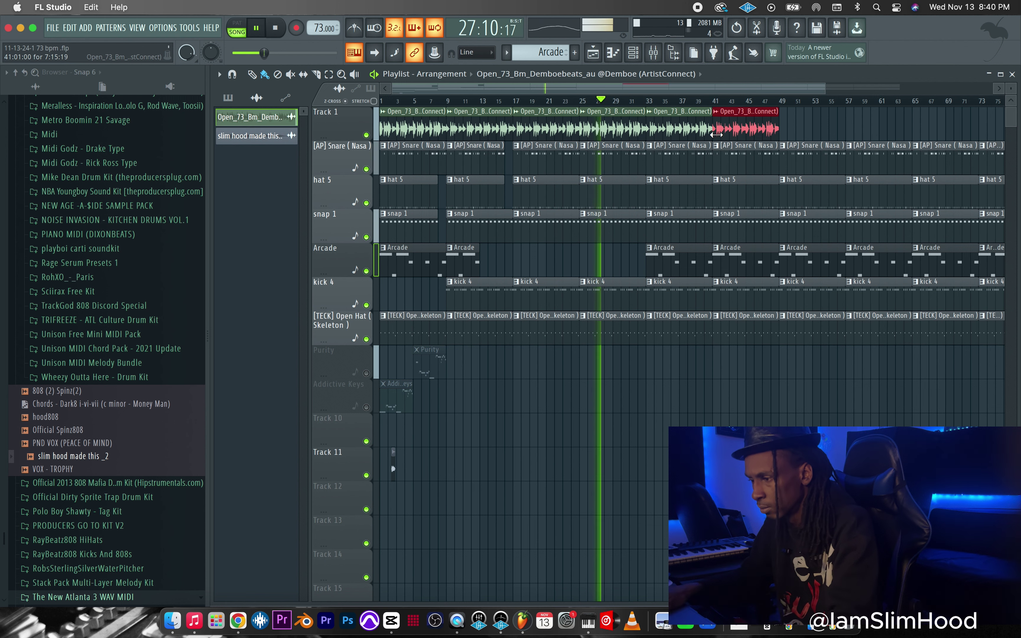
Step: Delete all clips on every track from bar 49 to the end of the arrangement
right_click(798, 274)
right_click(813, 152)
right_click(877, 329)
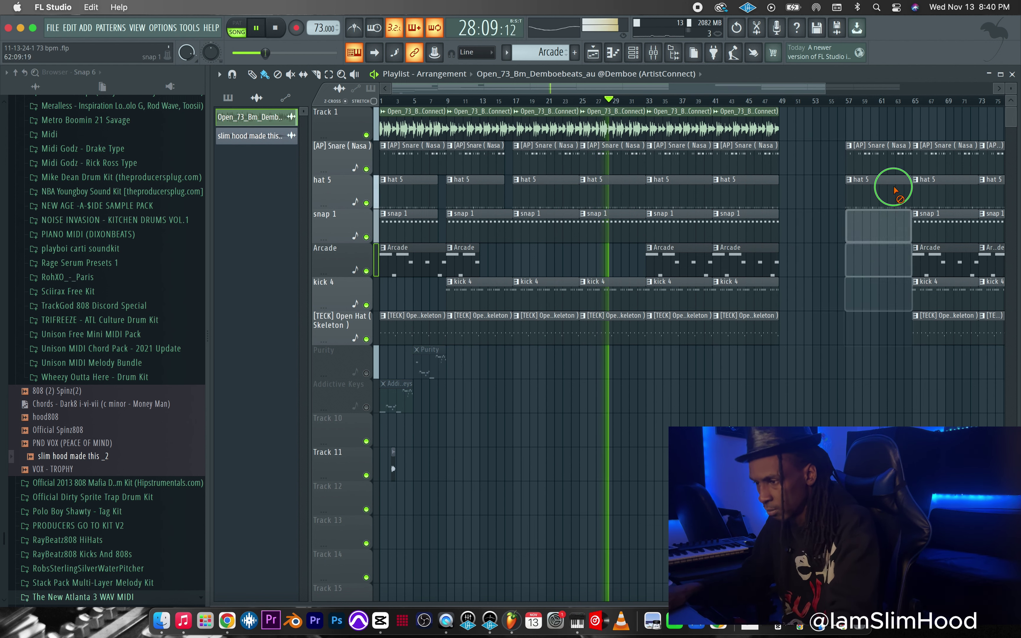
right_click(889, 187)
drag(821, 89, 839, 130)
click(885, 125)
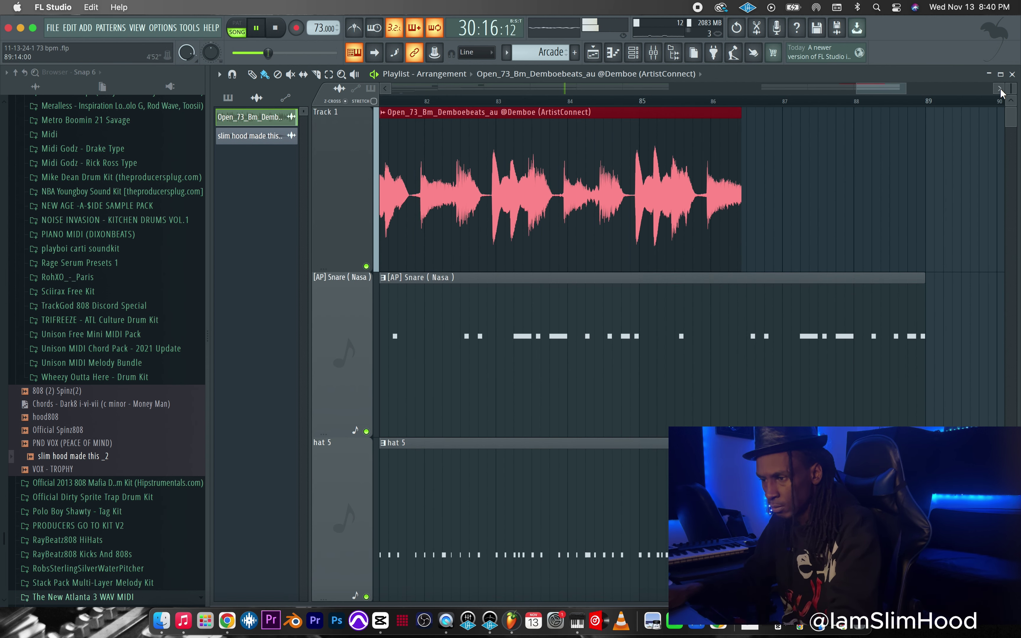
drag(1011, 84, 1012, 92)
drag(861, 89, 970, 86)
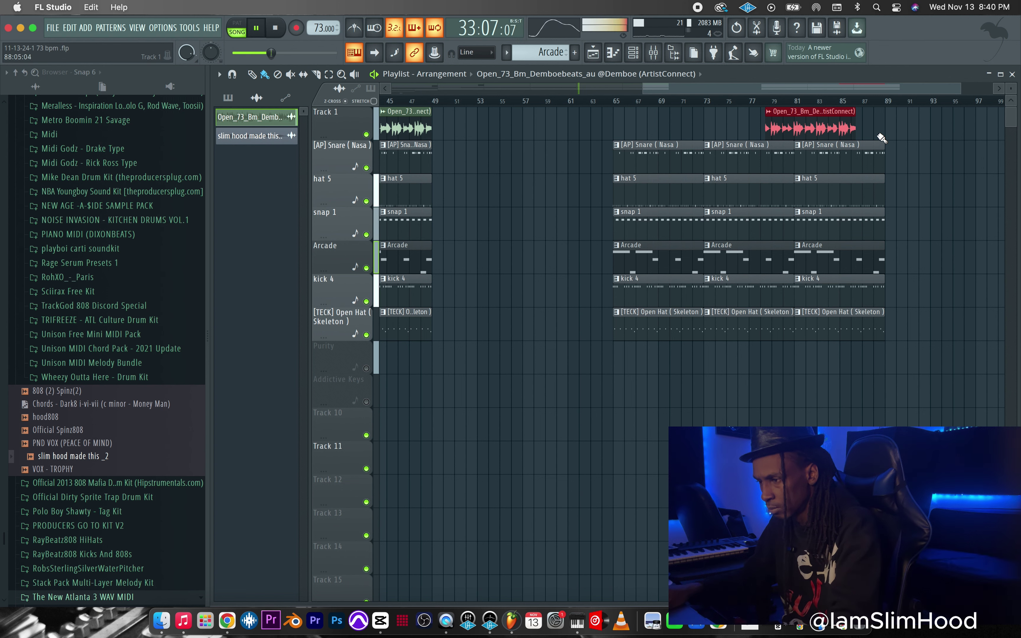
drag(905, 108, 589, 338)
key(Delete)
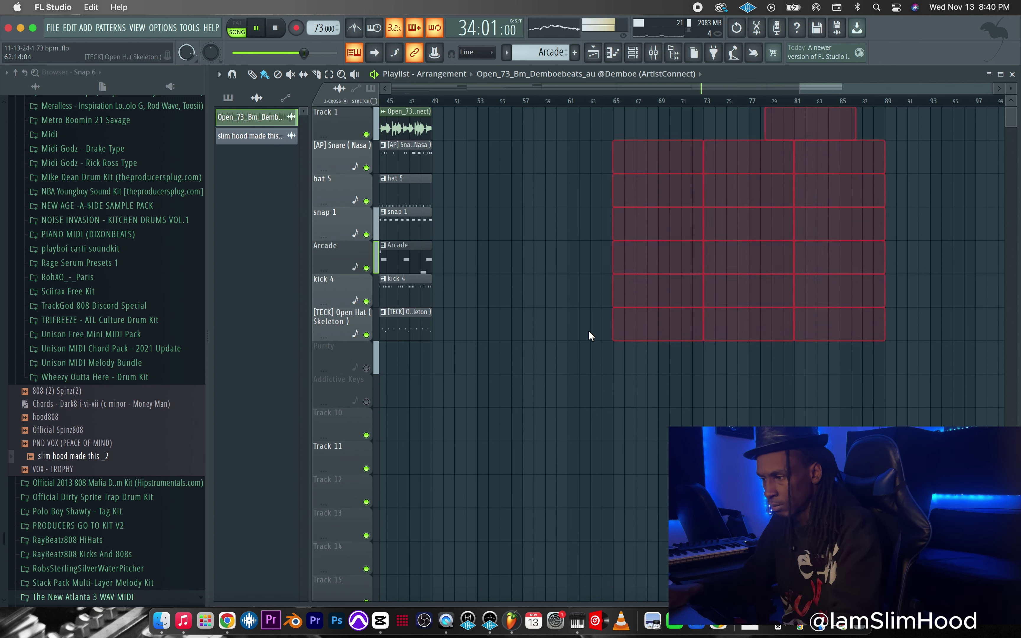
Step: Try to duplicate the loop, drum and Arcade clips of bars 17 to 48 directly after bar 48
drag(831, 92, 479, 102)
drag(909, 85, 986, 87)
mouse_move(883, 345)
mouse_down()
mouse_move(667, 358)
mouse_move(983, 361)
mouse_move(740, 358)
mouse_move(667, 368)
mouse_up()
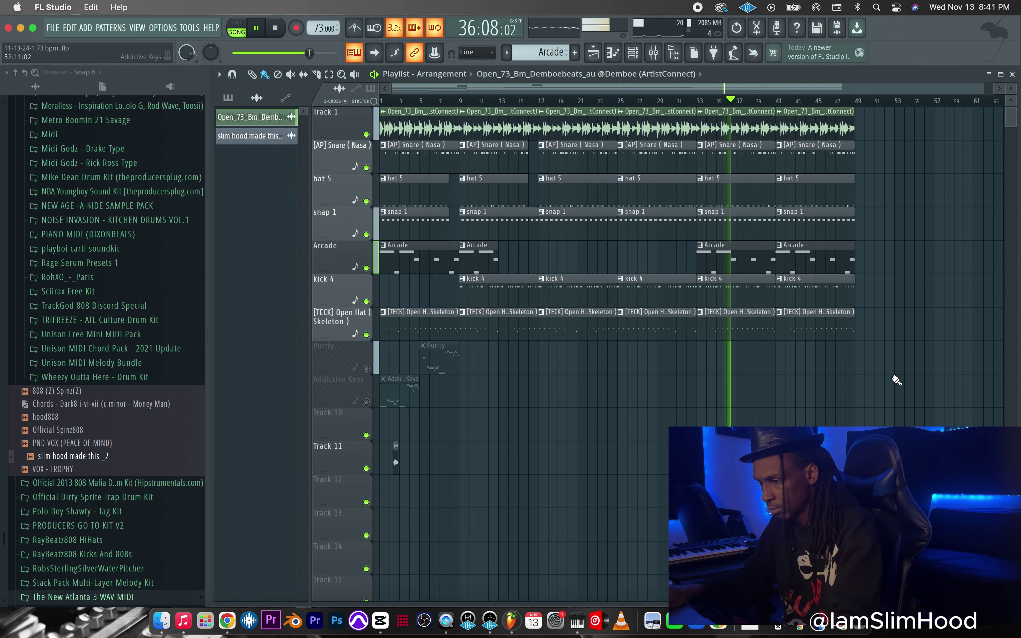
drag(897, 380, 584, 131)
key(super+b)
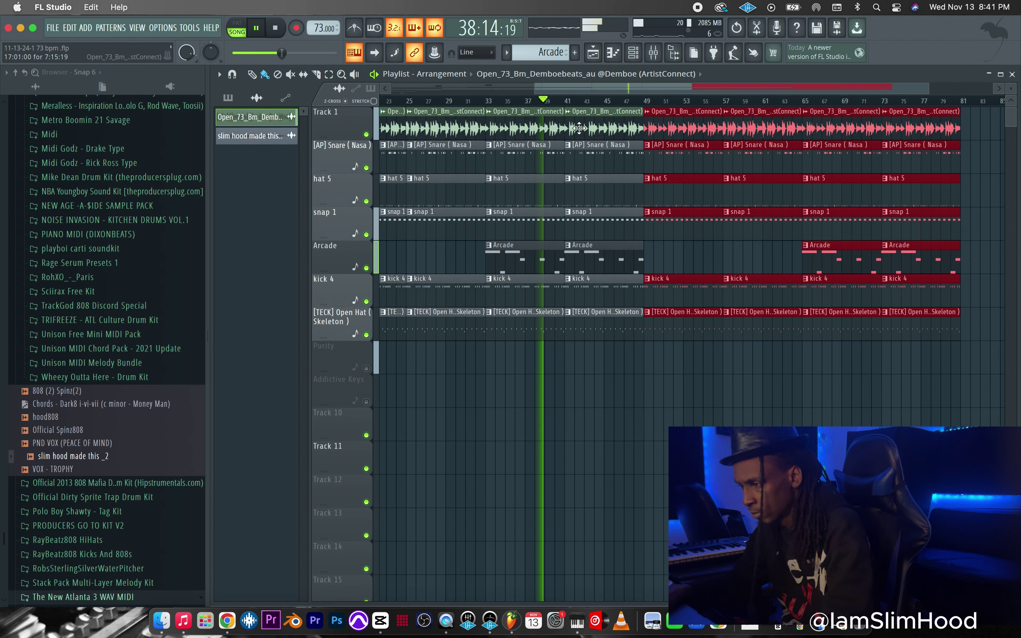
scroll(542, 258, right, 10)
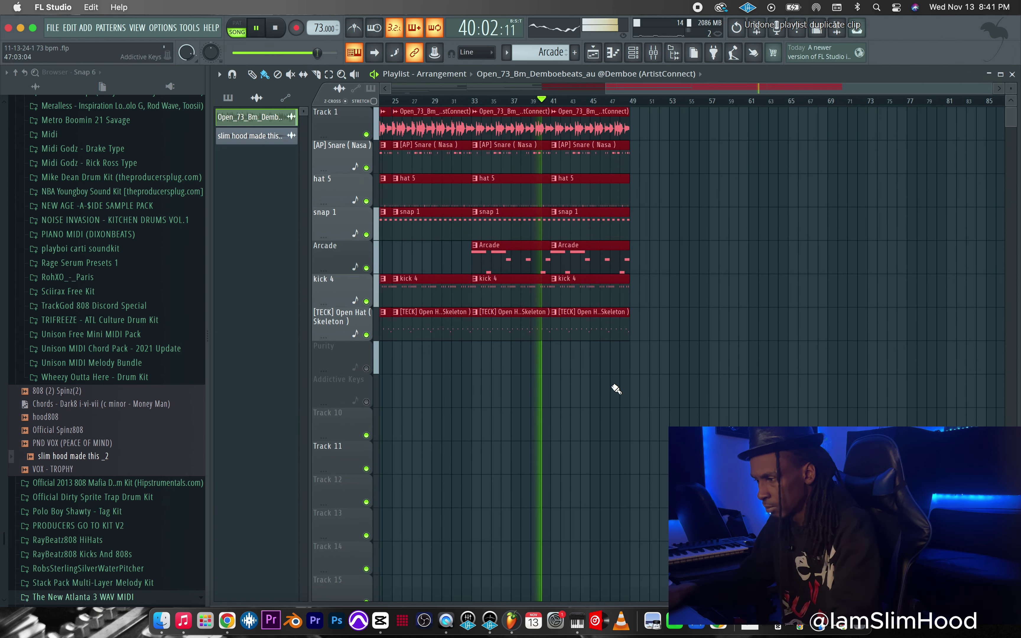
key(Delete)
Step: Delete the loop, drum and Arcade clips in bars 41 to 48
right_click(581, 295)
right_click(582, 144)
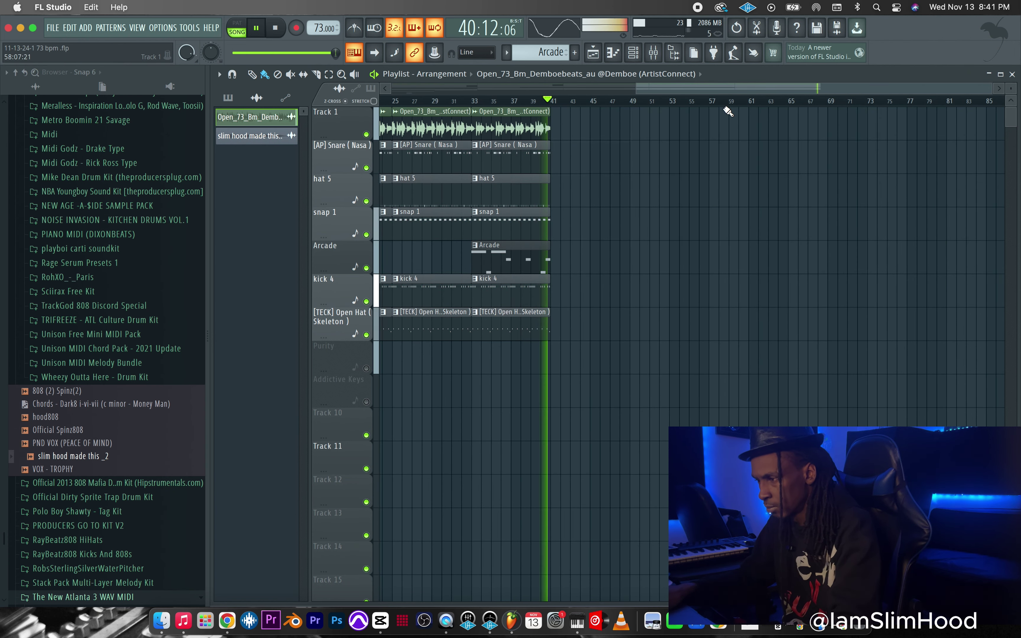
scroll(401, 112, left, 10)
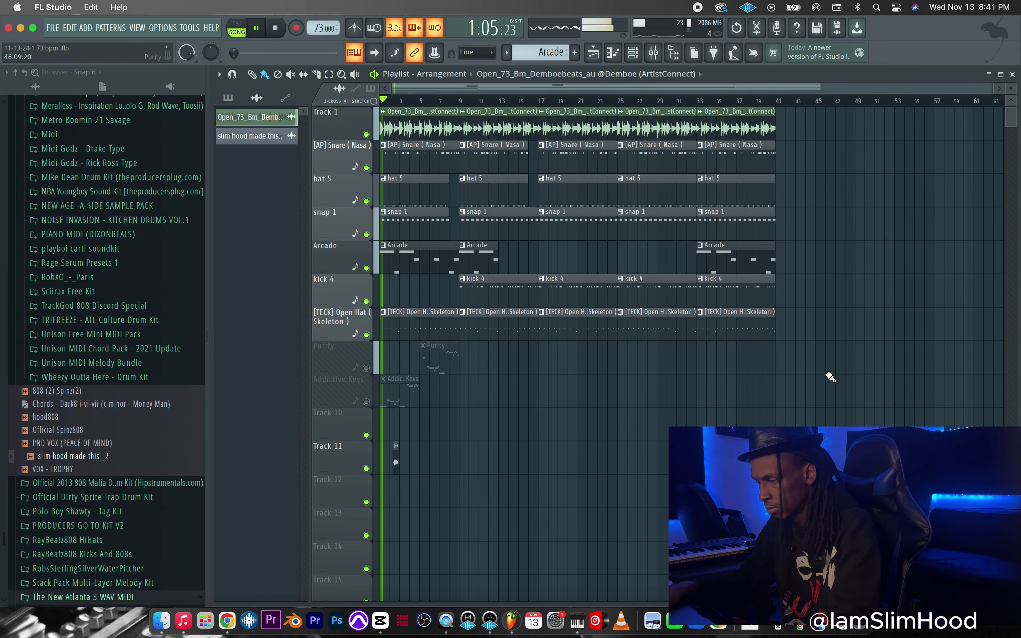
Step: Duplicate all clips of bars 17 to 40 twice in a row to fill bars 41 to 88
right_click(798, 376)
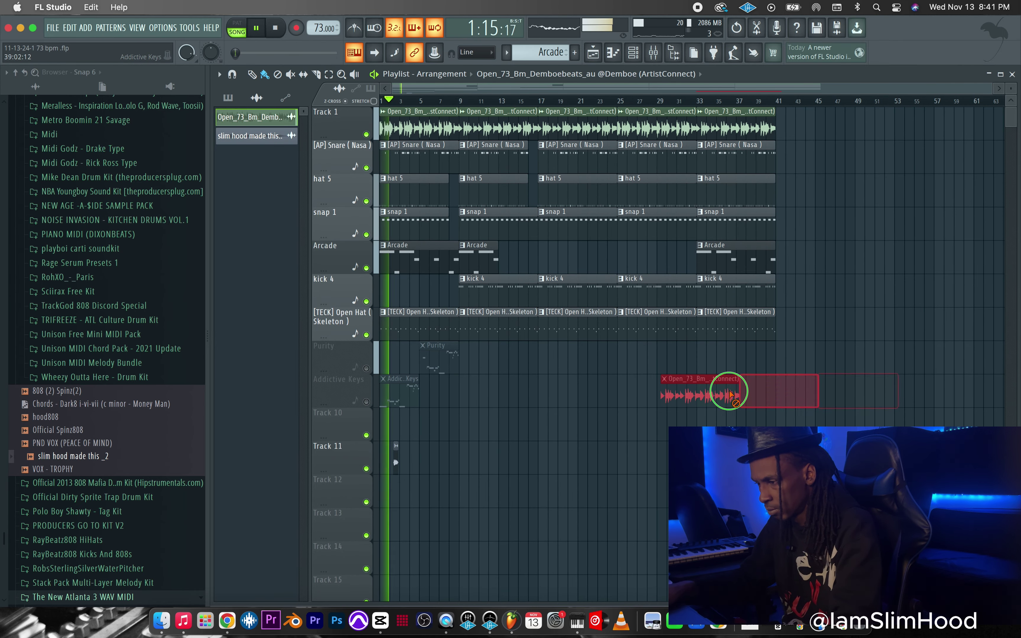
right_click(820, 376)
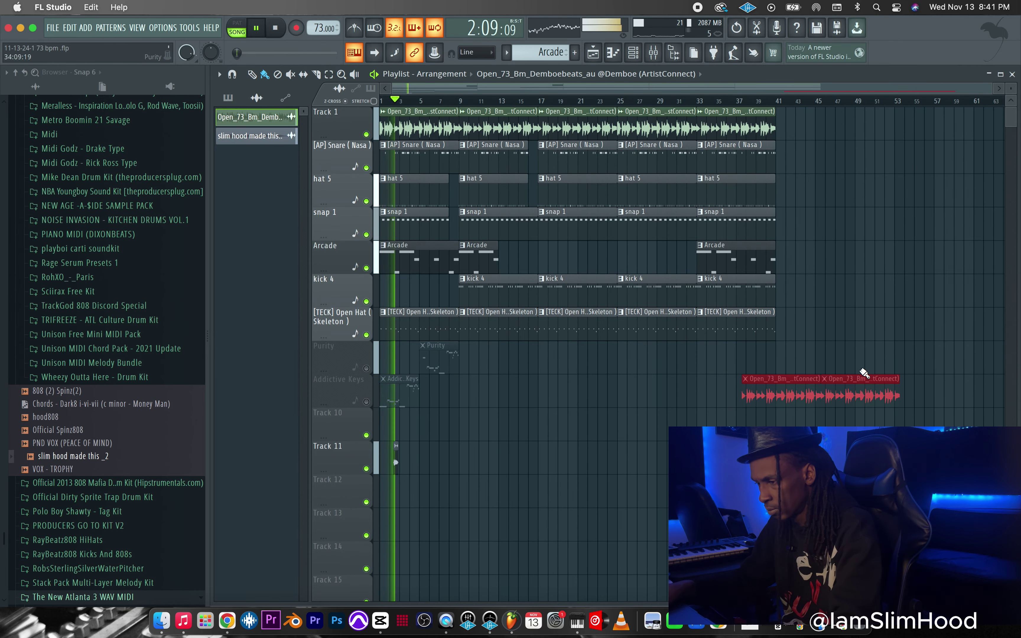
drag(776, 407, 538, 106)
key(ctrl+b)
key(ctrl+b)
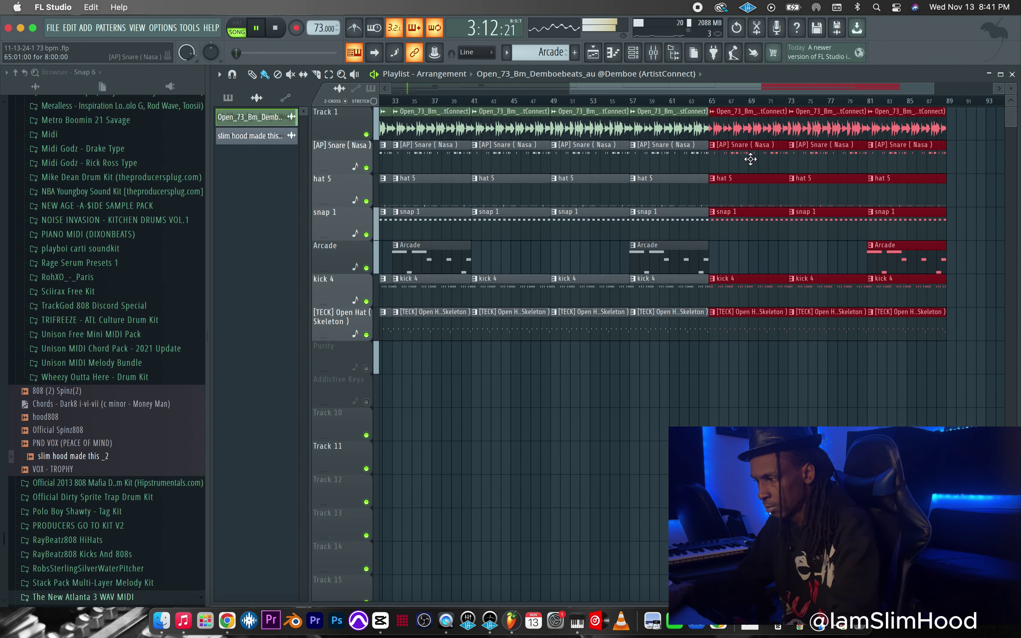
Step: Restart playback near bar 36 and delete the hat 5 clips in bars 41 to 48 and 65 to 72
click(419, 101)
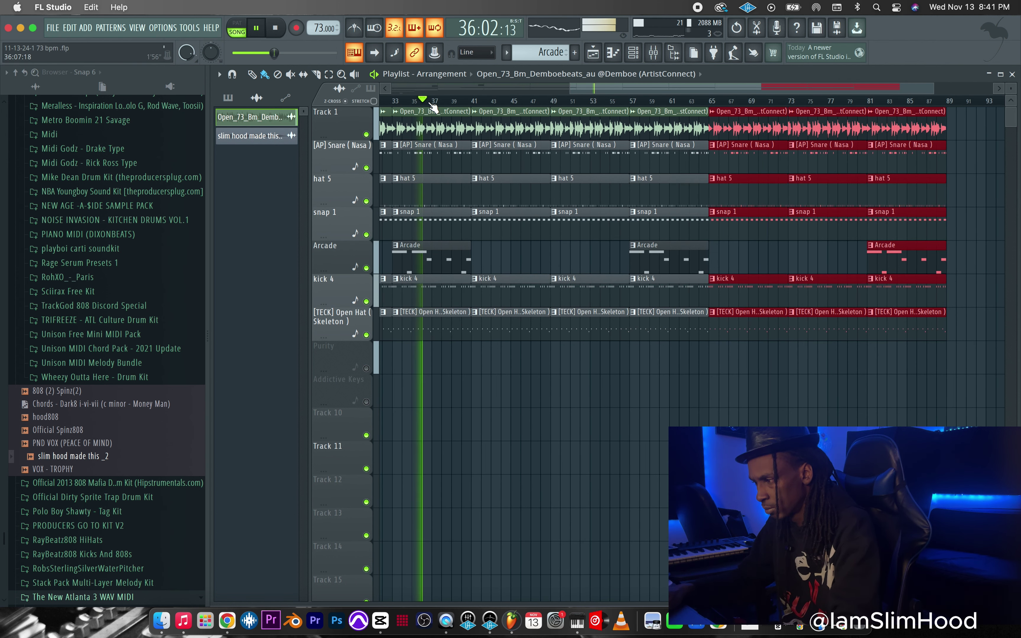
right_click(492, 195)
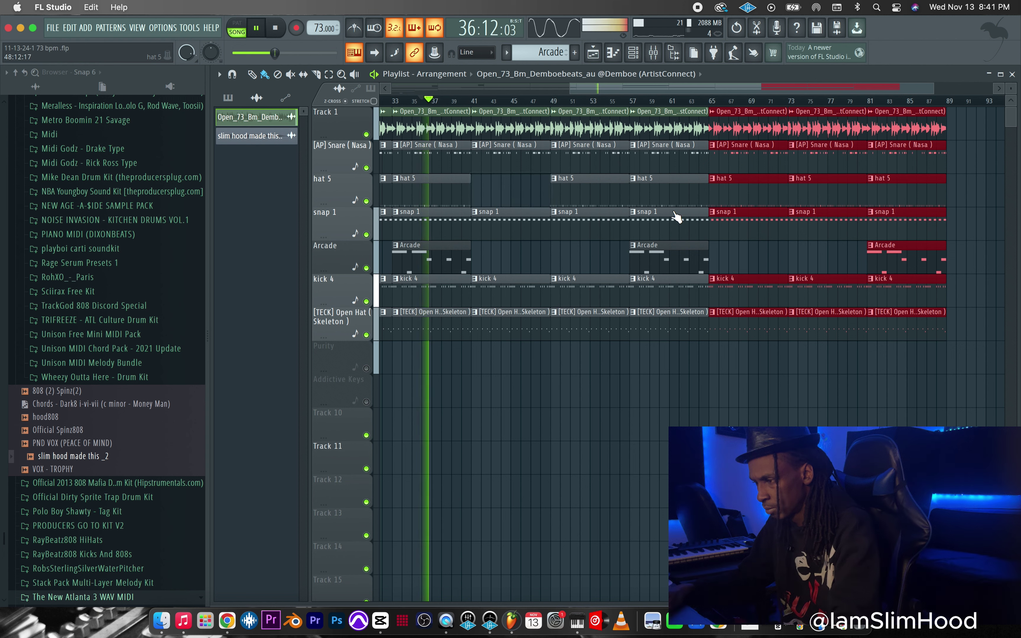
right_click(765, 203)
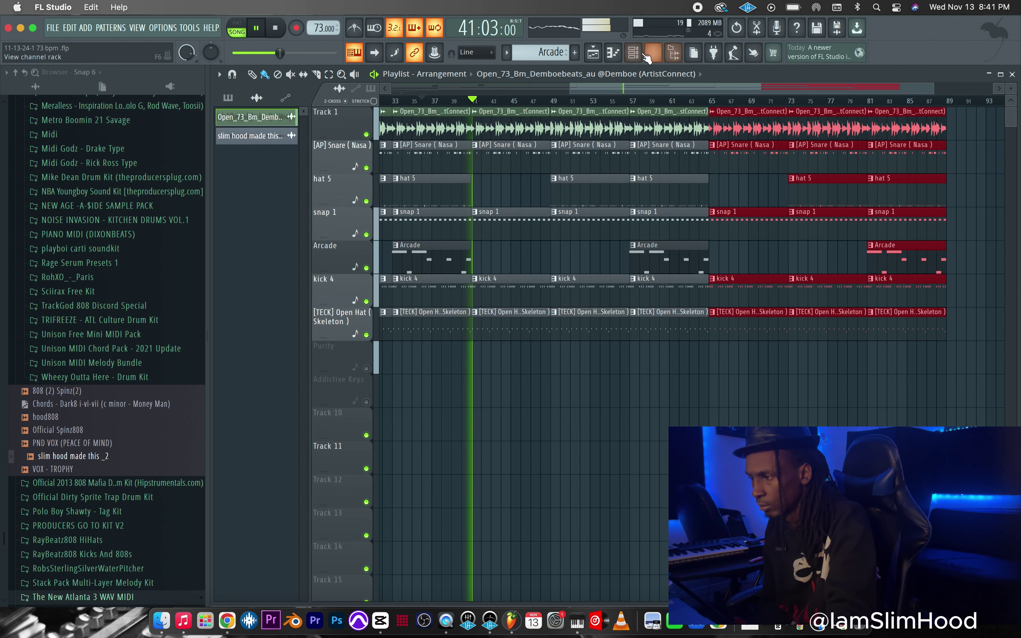
Step: Set the hat 5 channel volume to about 43% and pan the [TECK] Open Hat channel about 38% left in the channel rack
click(633, 52)
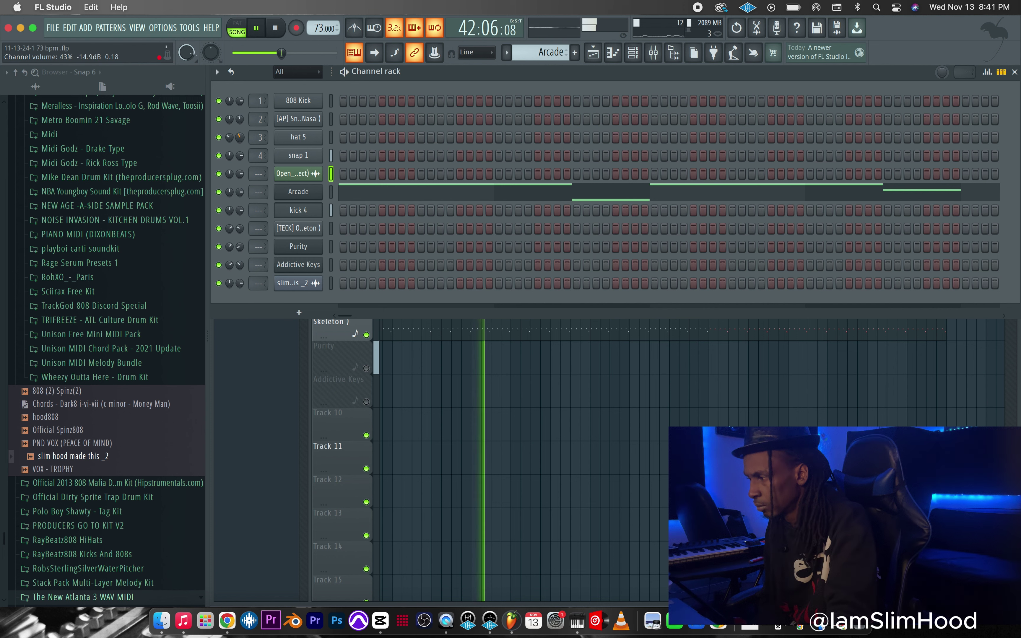
right_click(238, 138)
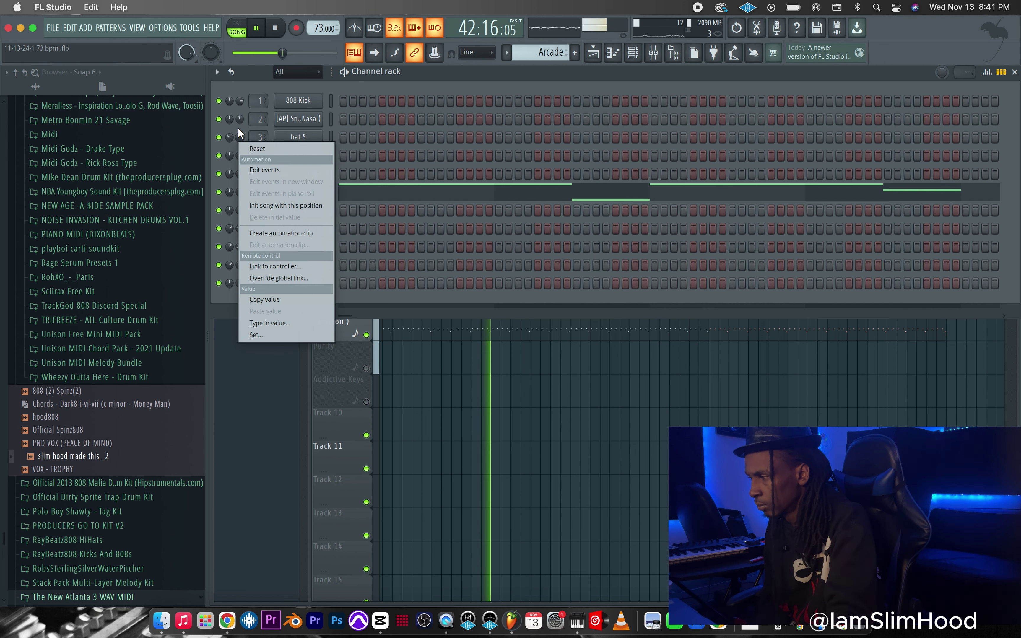
click(238, 127)
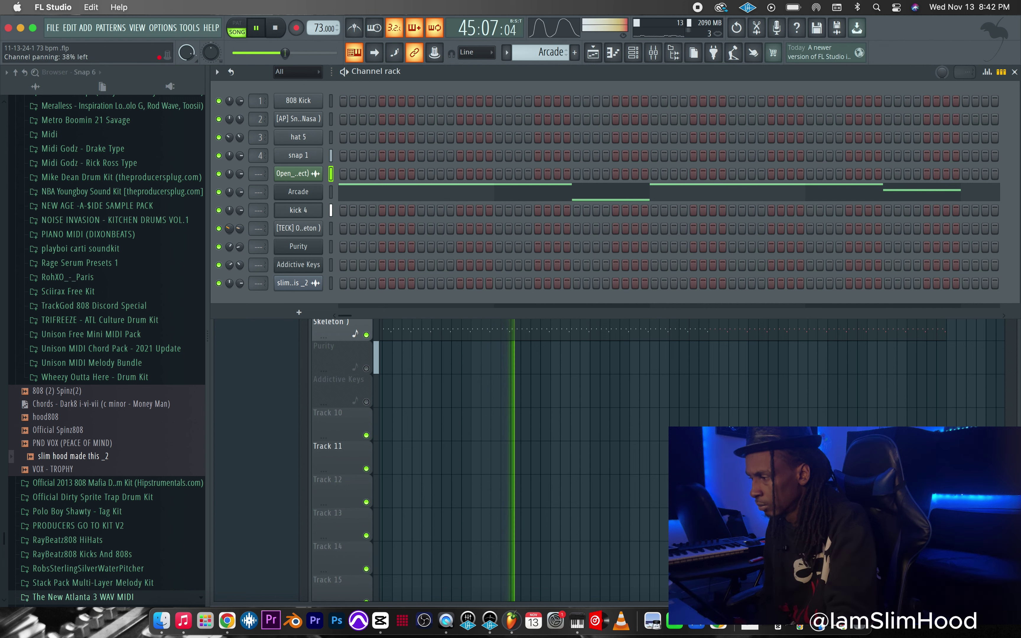
drag(229, 228, 231, 226)
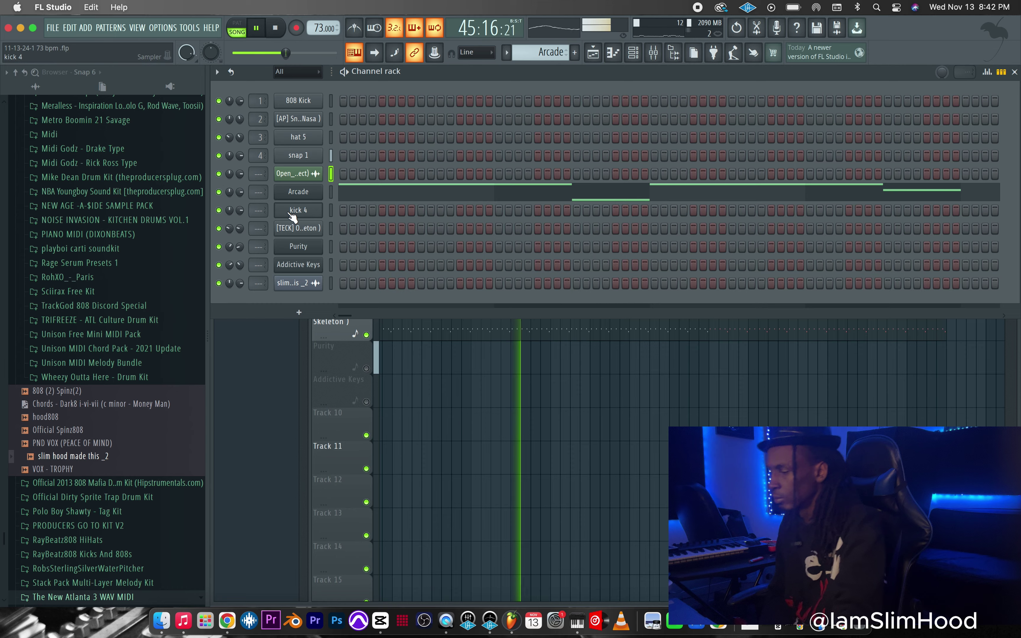